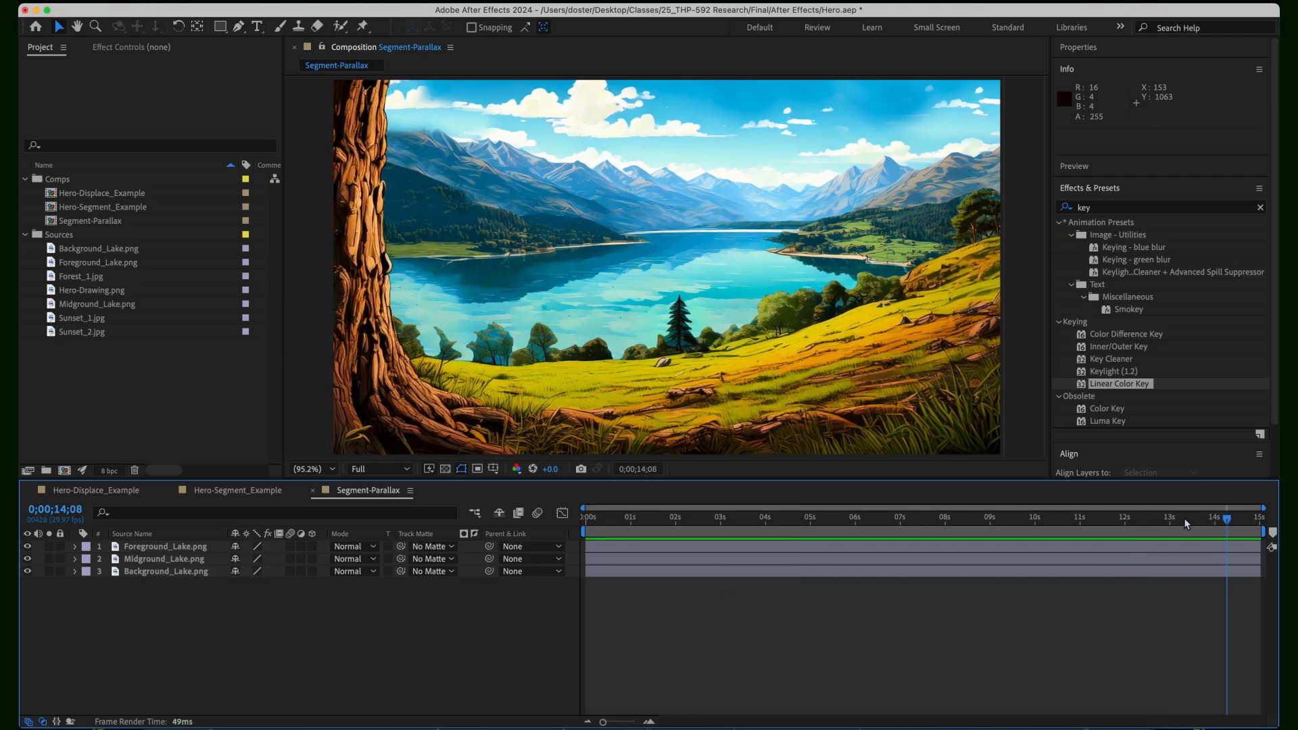
- Preview the Segment-Parallax animation back to the first frame of its timeline
left_click(585, 531)
left_click_drag(586, 531, 587, 592)
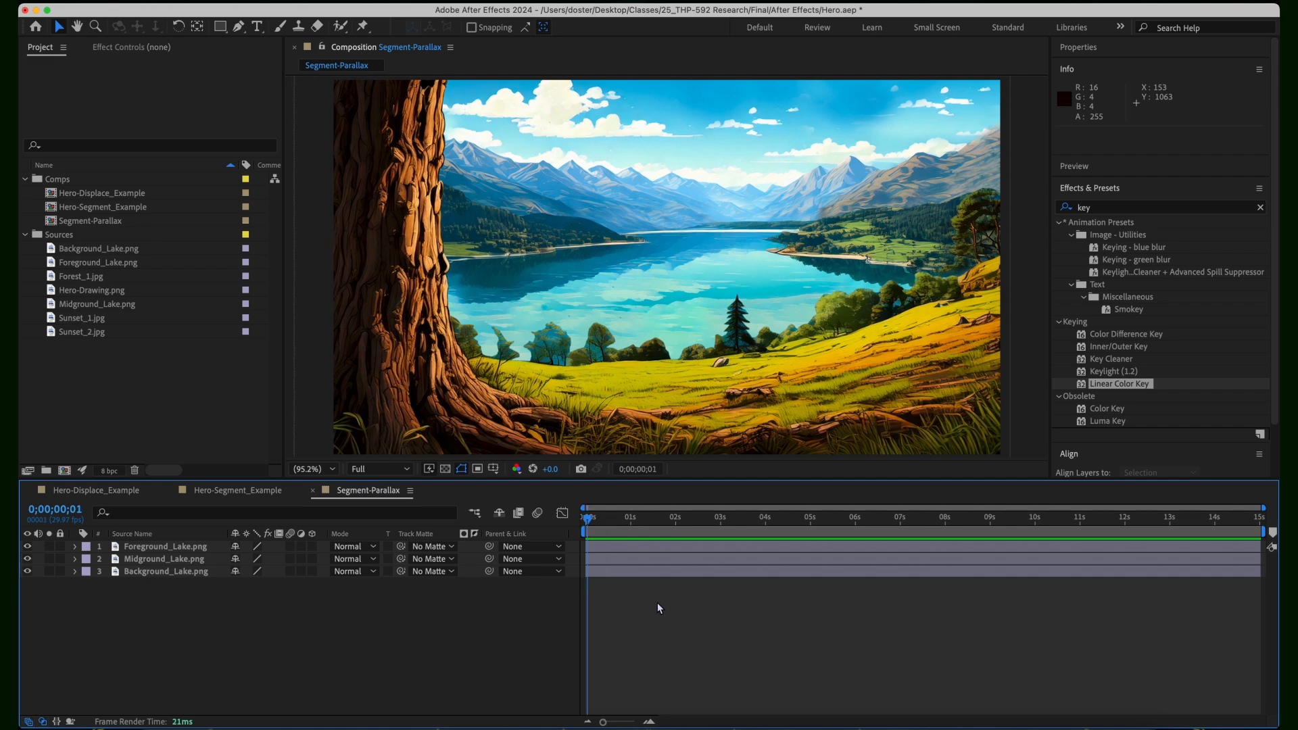
left_click(585, 525)
- Create a 1920x1080, 29.97 fps, 30-second composition named Scanner-Test in the Comps folder
left_click(86, 181)
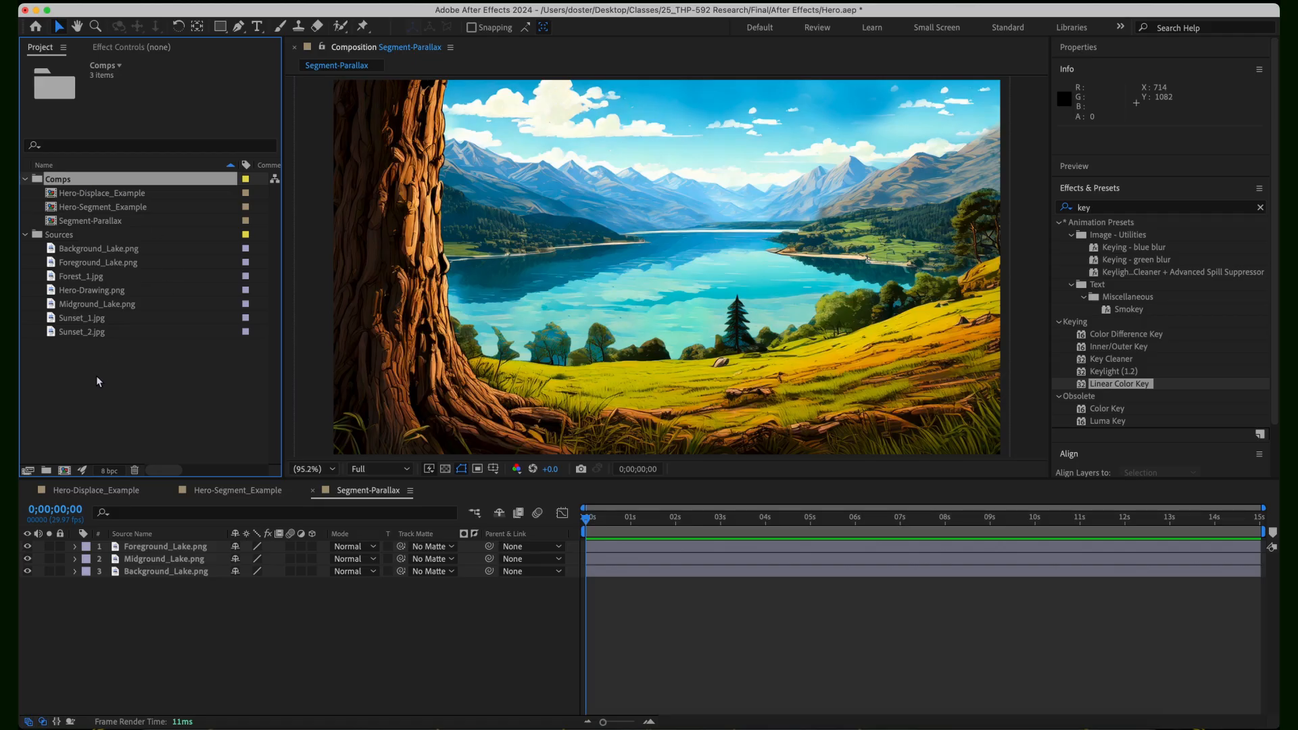
left_click(64, 470)
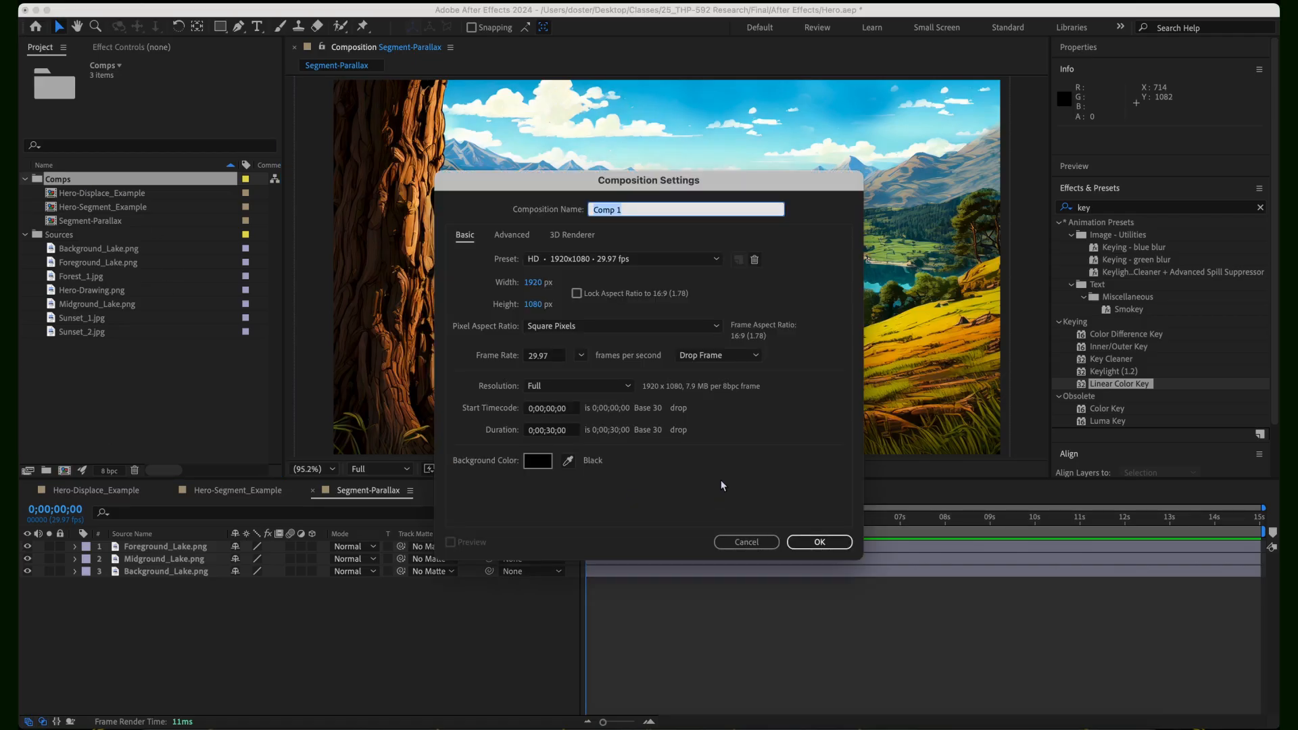
type("Scanner-Test")
left_click(820, 542)
left_click(135, 386)
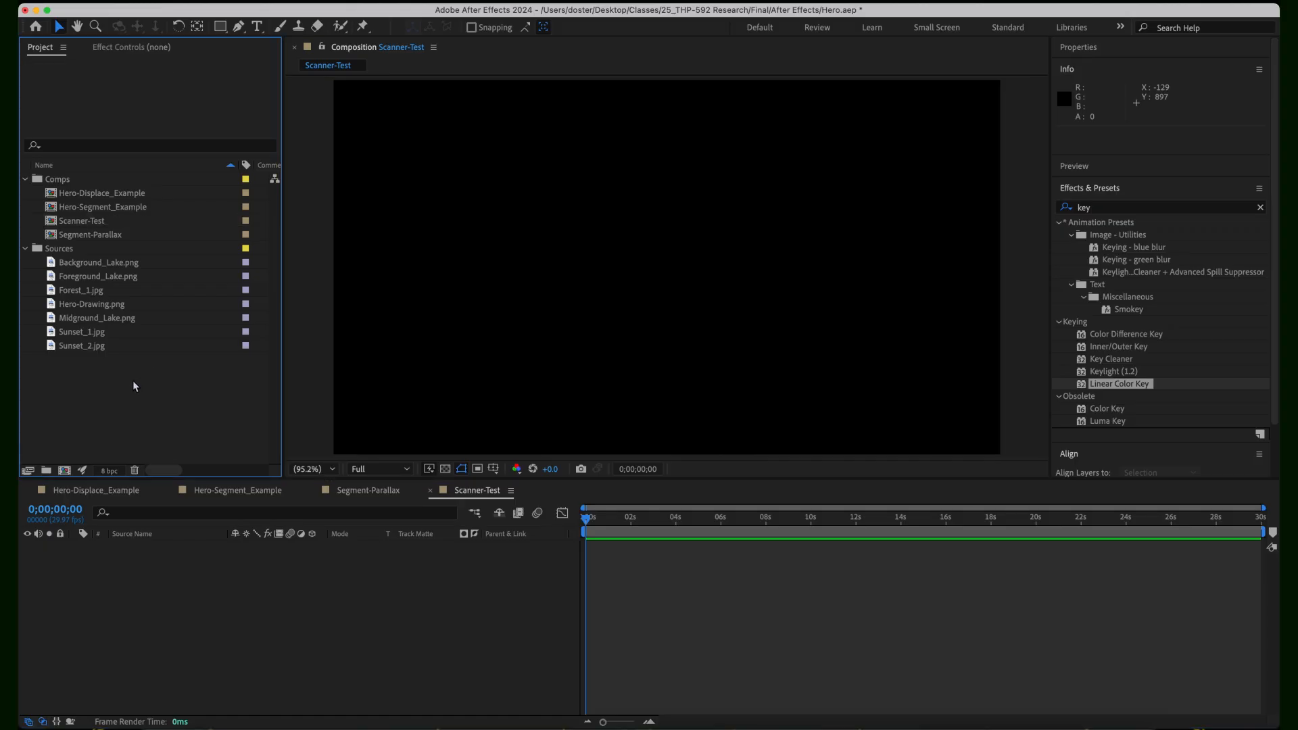
- Import Lake_1.jpg from Finder into the Sources folder and add it as a layer in Scanner-Test
left_click(99, 254)
left_click(154, 722)
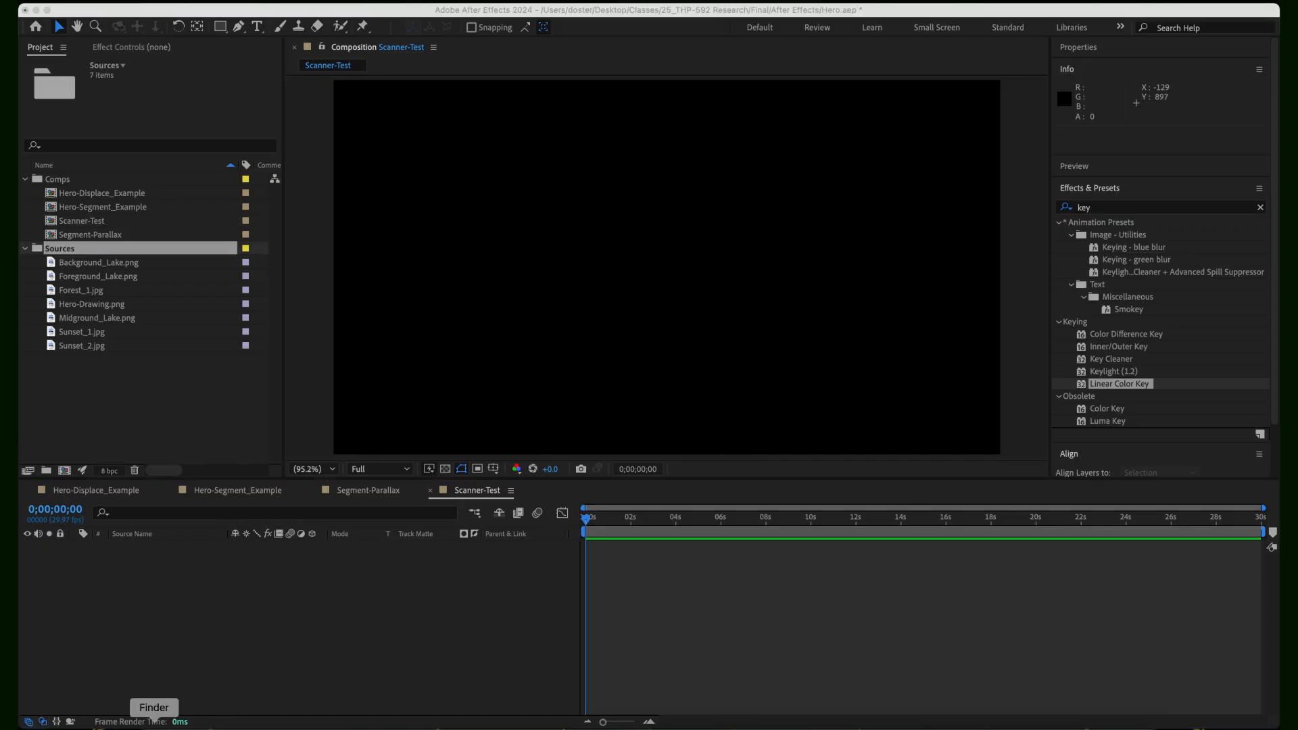
left_click_drag(878, 71, 77, 249)
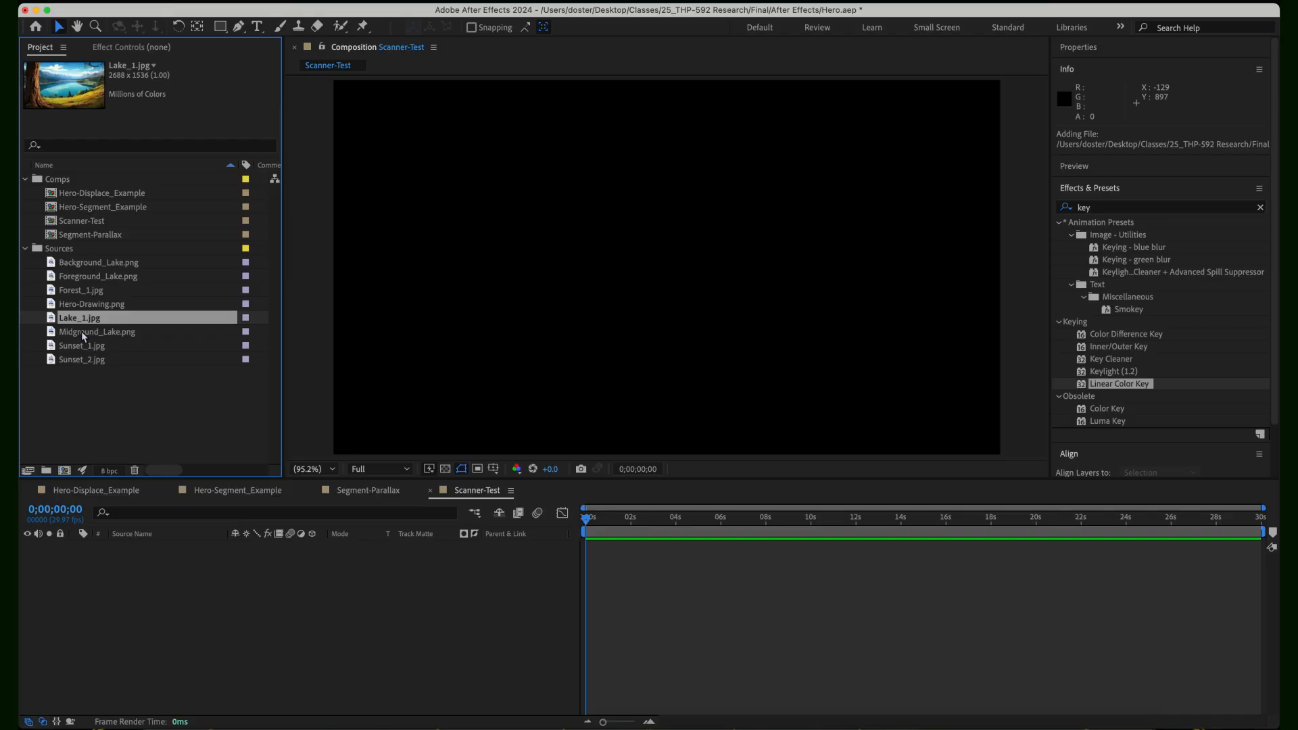
left_click_drag(86, 320, 160, 588)
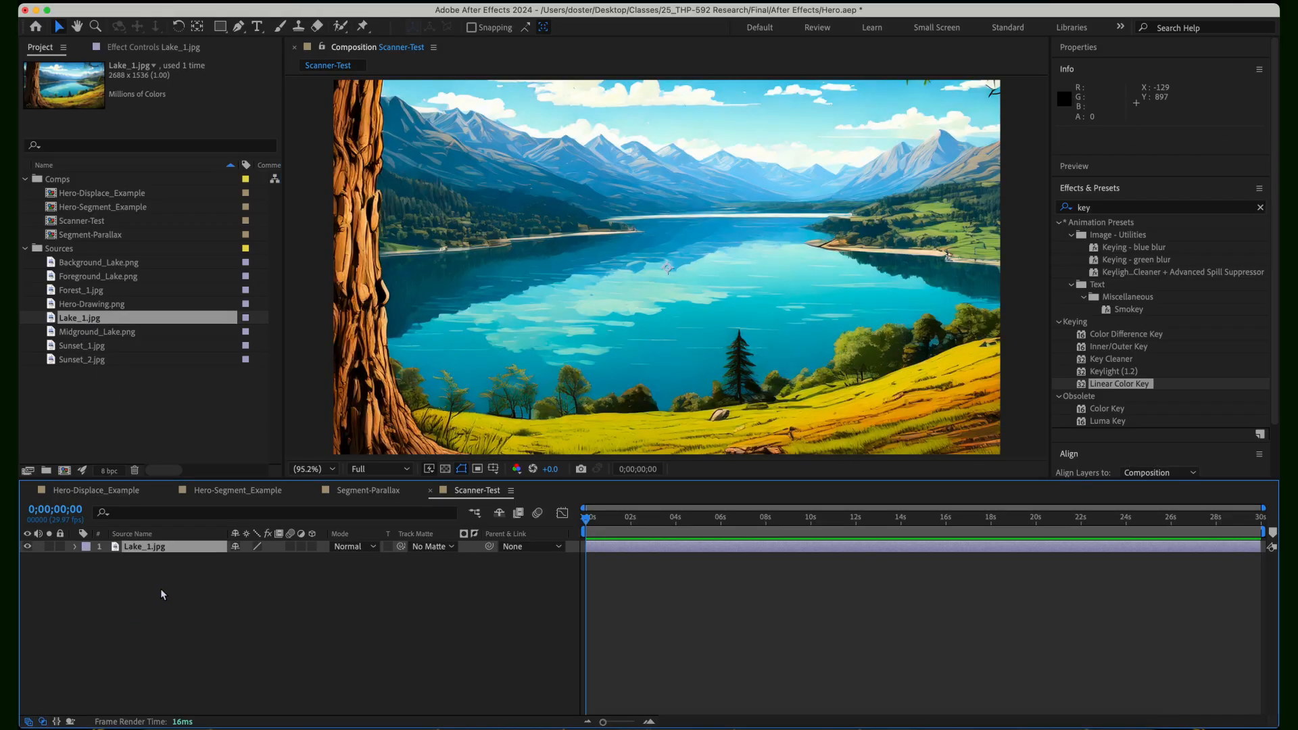
left_click(255, 604)
- Scale the Lake_1.jpg layer to 71.5% so the image fits the composition frame
left_click(147, 549)
left_click(75, 546)
left_click(88, 559)
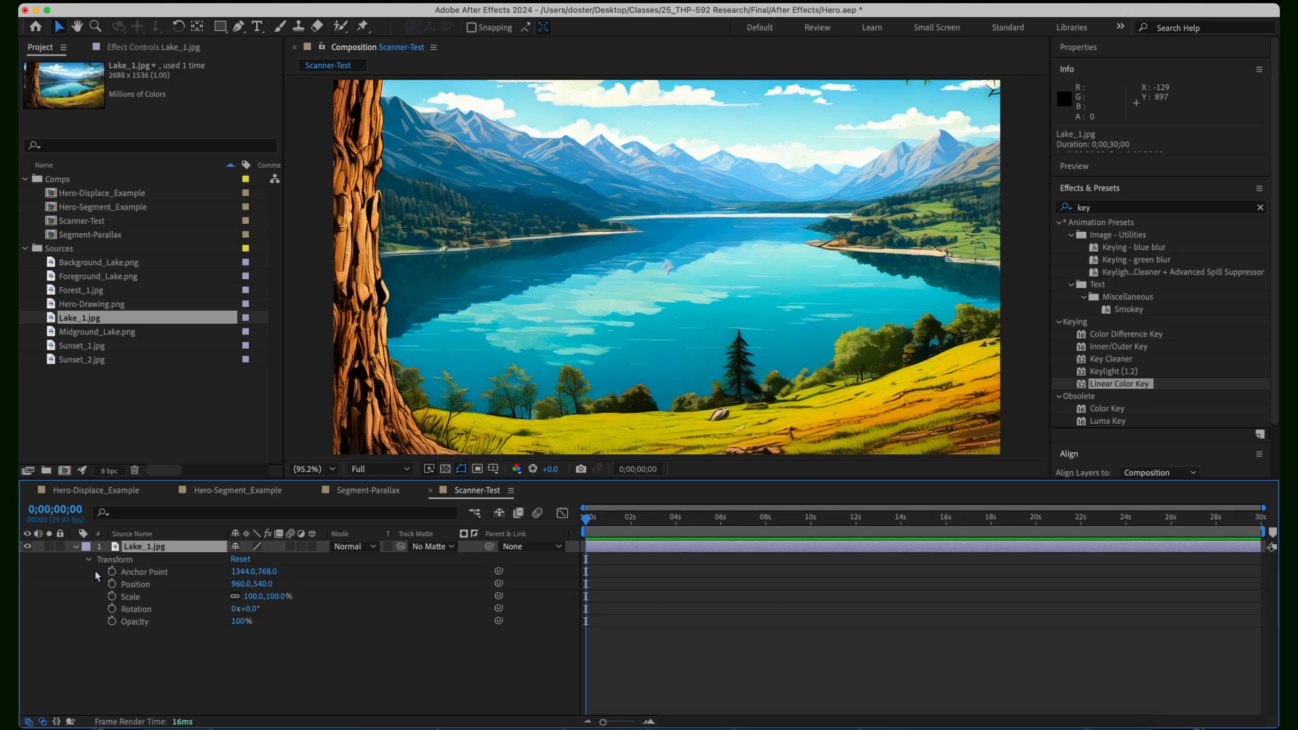
left_click_drag(273, 598, 263, 607)
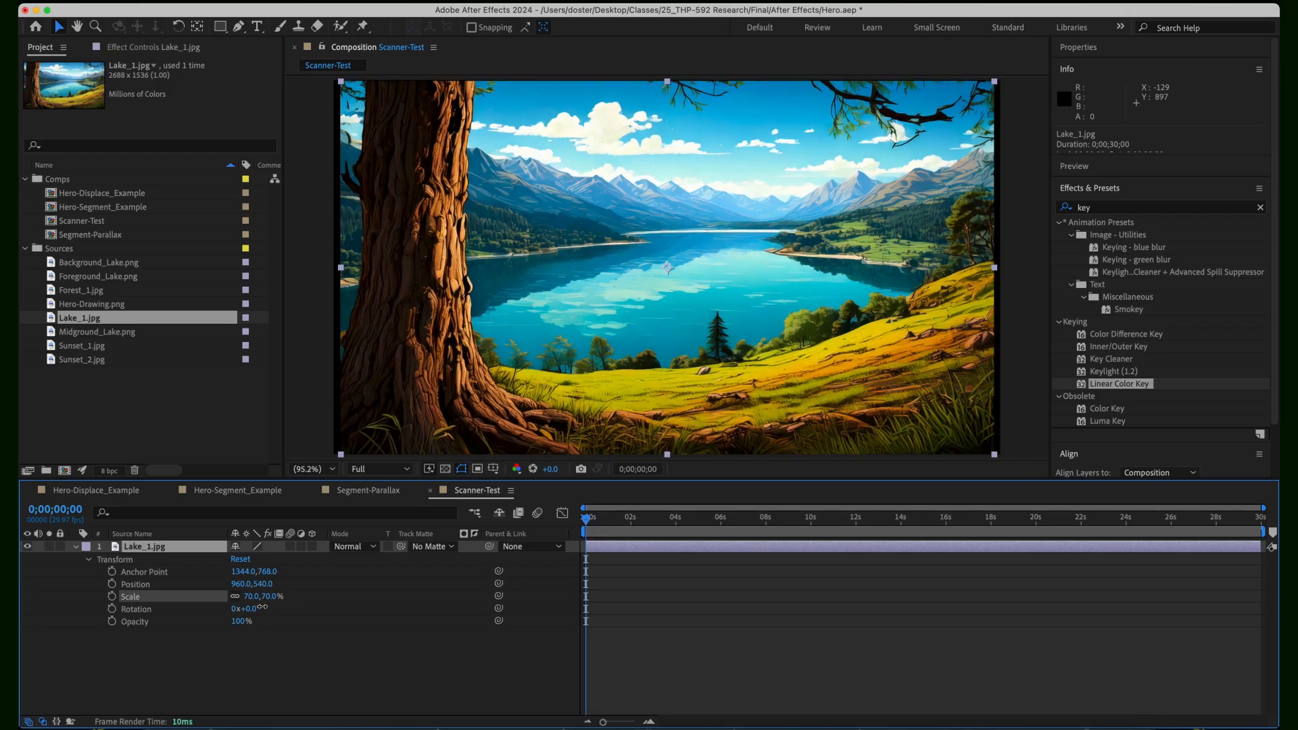
left_click(272, 596)
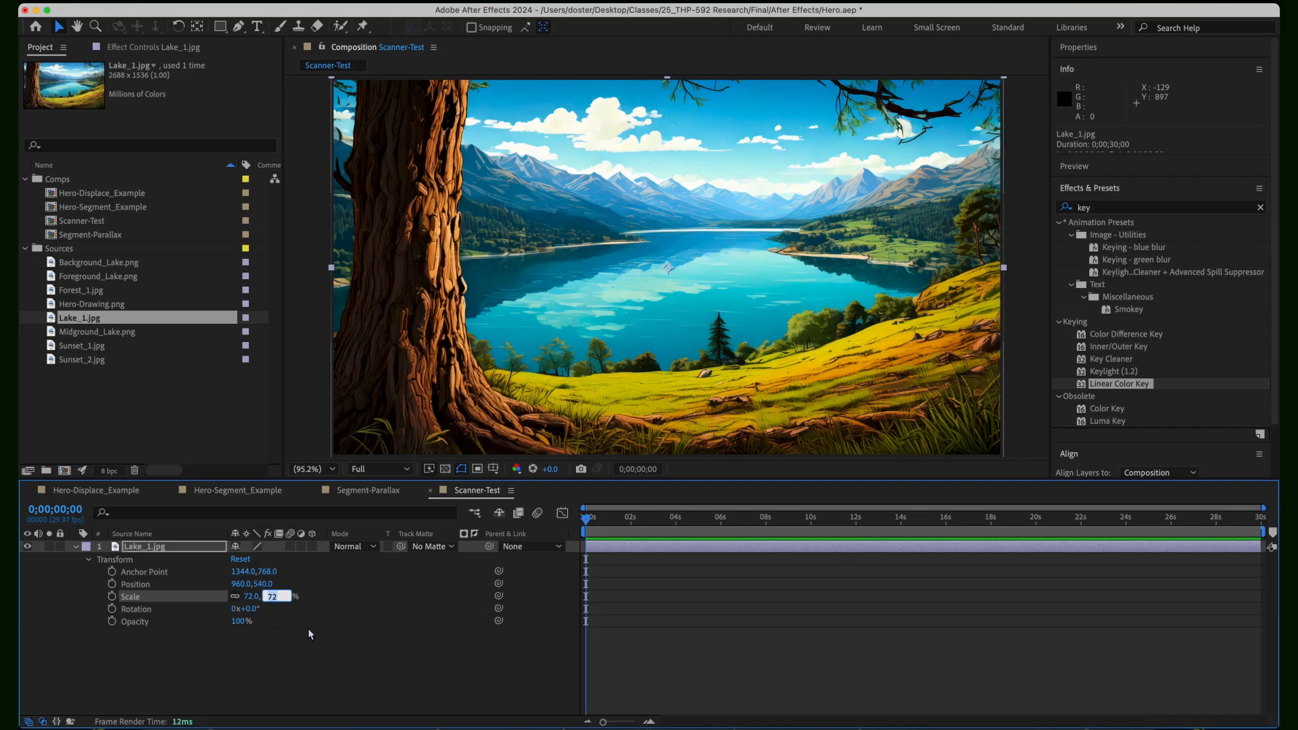
type("71.5")
key("Return")
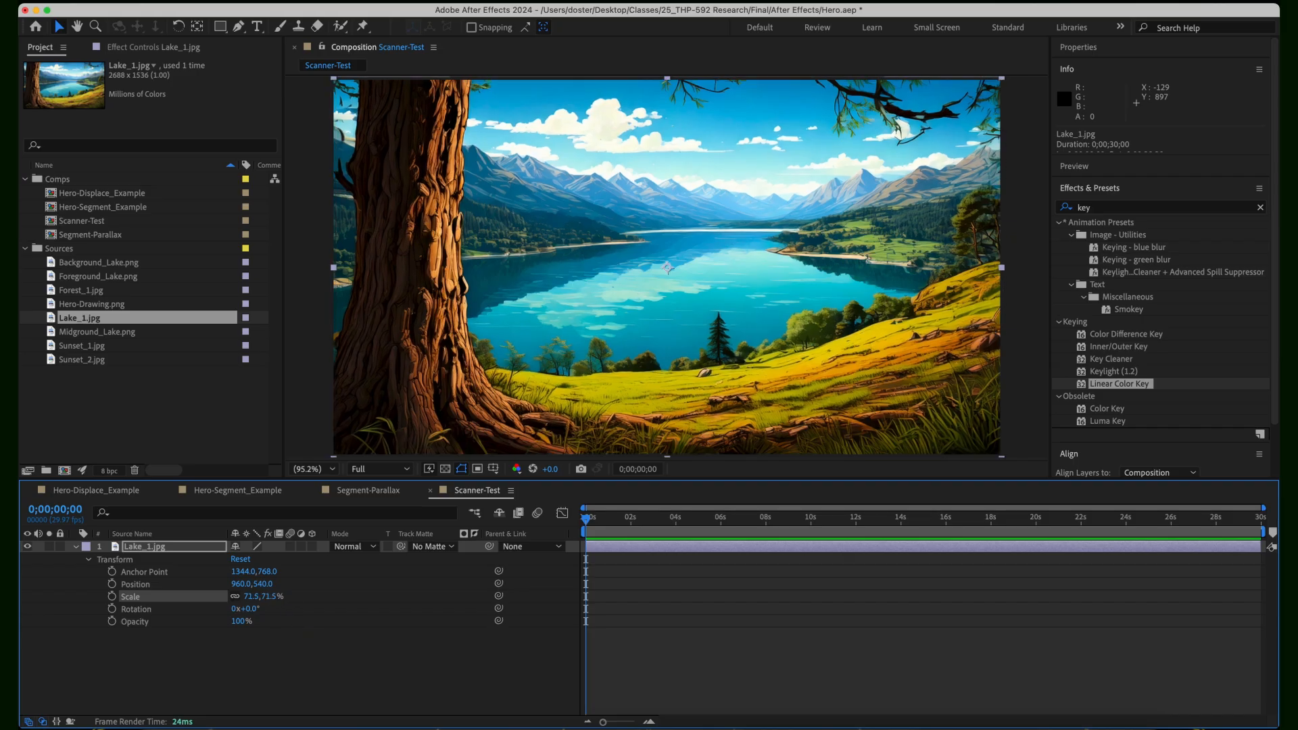
left_click(142, 648)
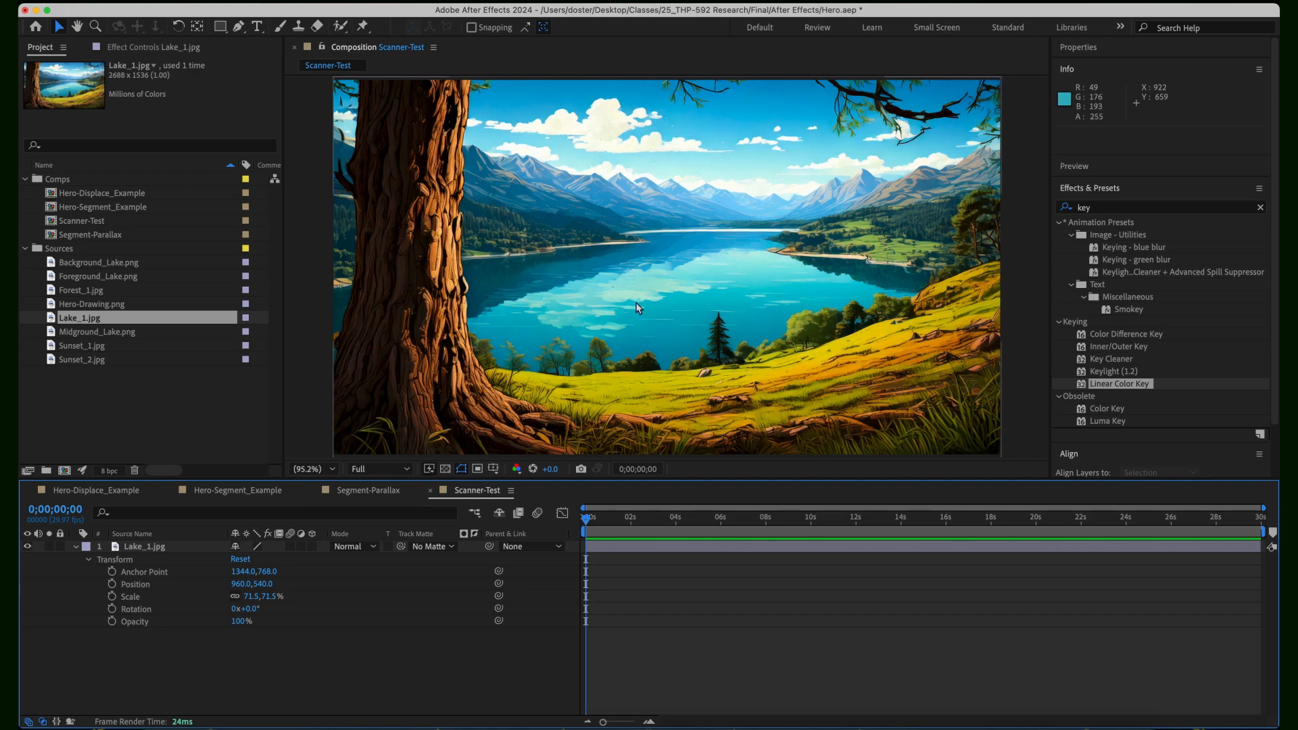
- Search the effects for "depth scann" and apply Depth Scanner to the Lake_1.jpg layer
left_click(162, 547)
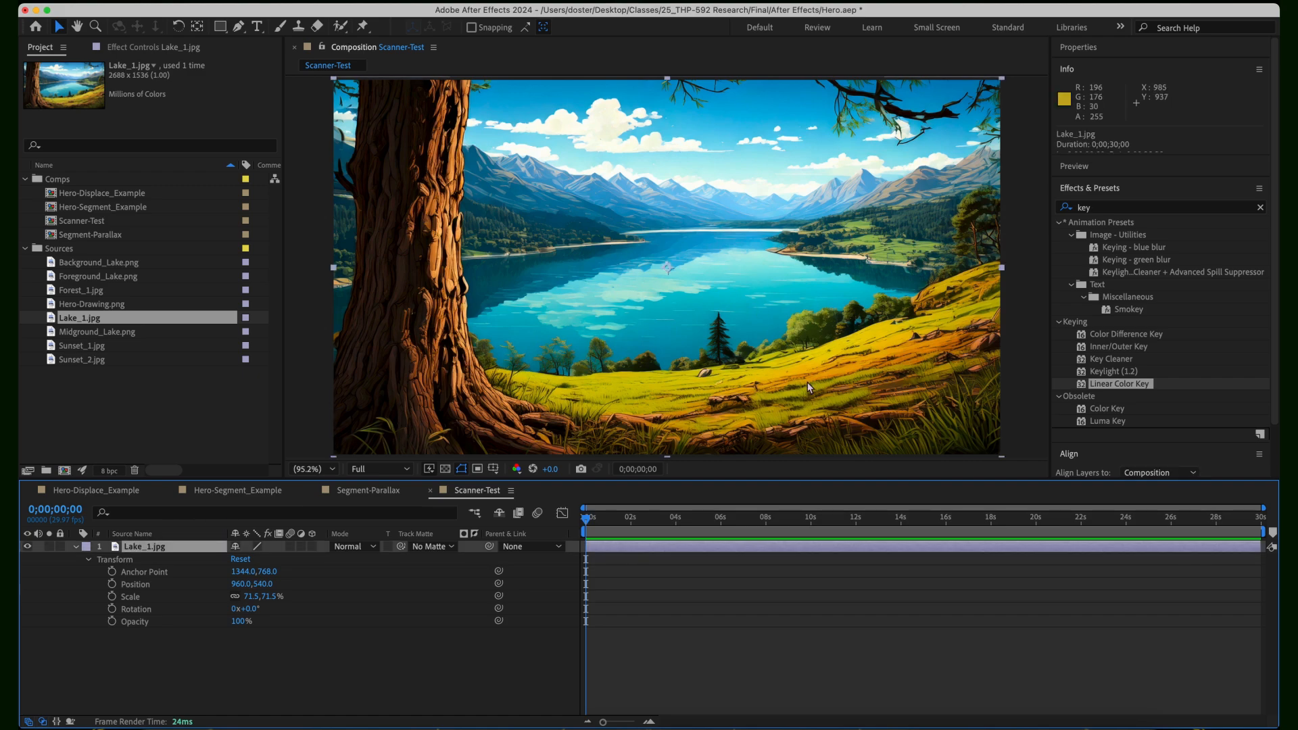
left_click(1113, 208)
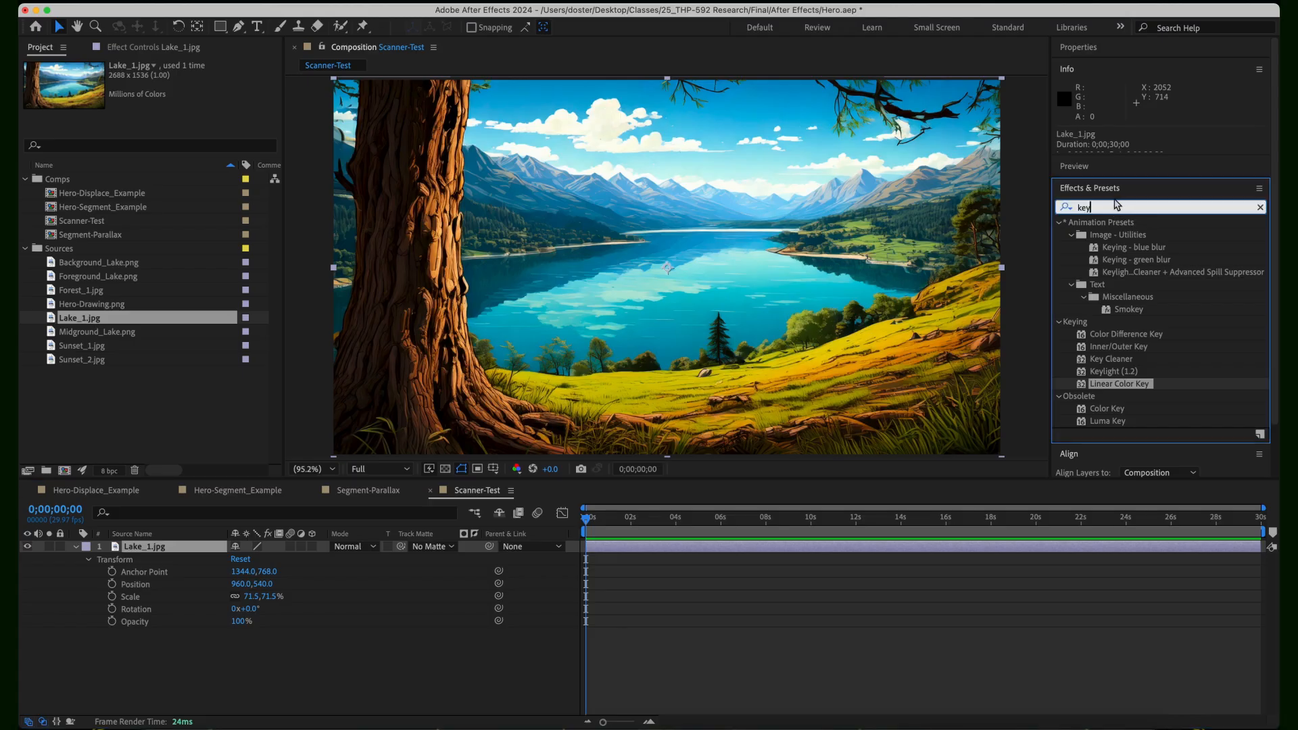
left_click(181, 547)
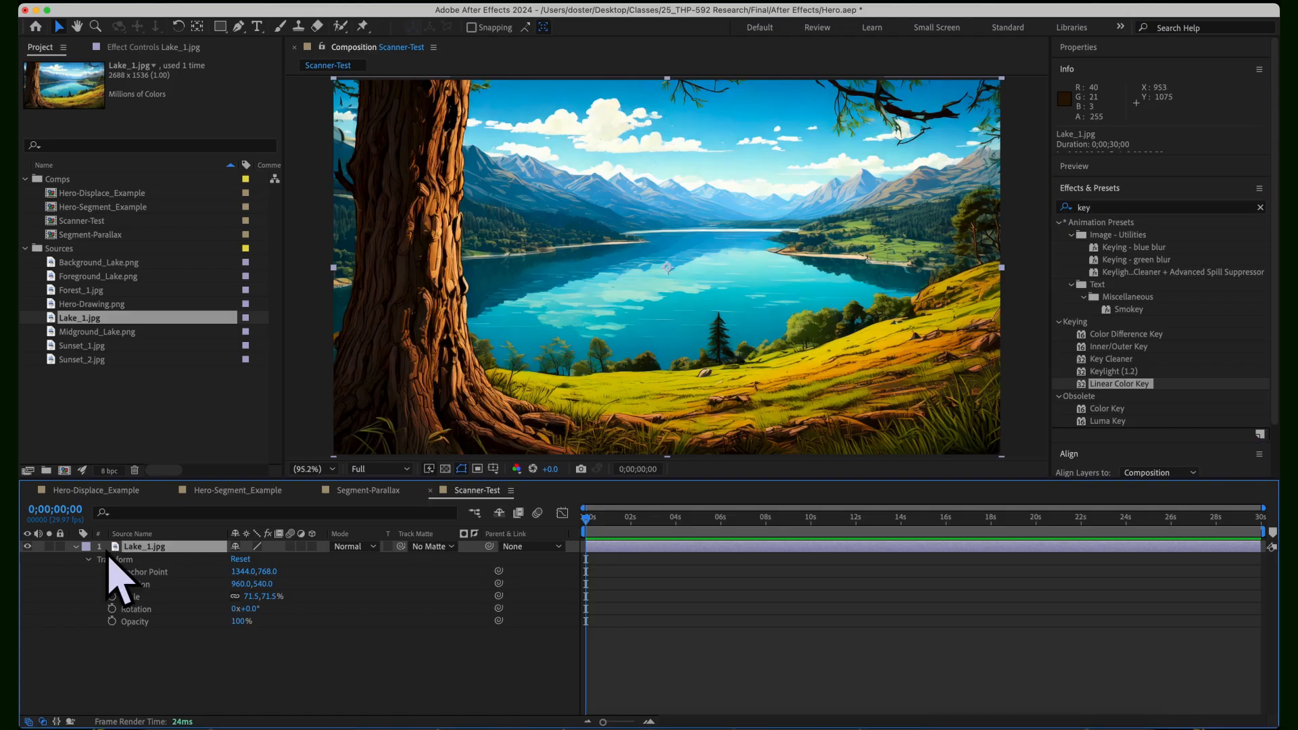
left_click(1120, 192)
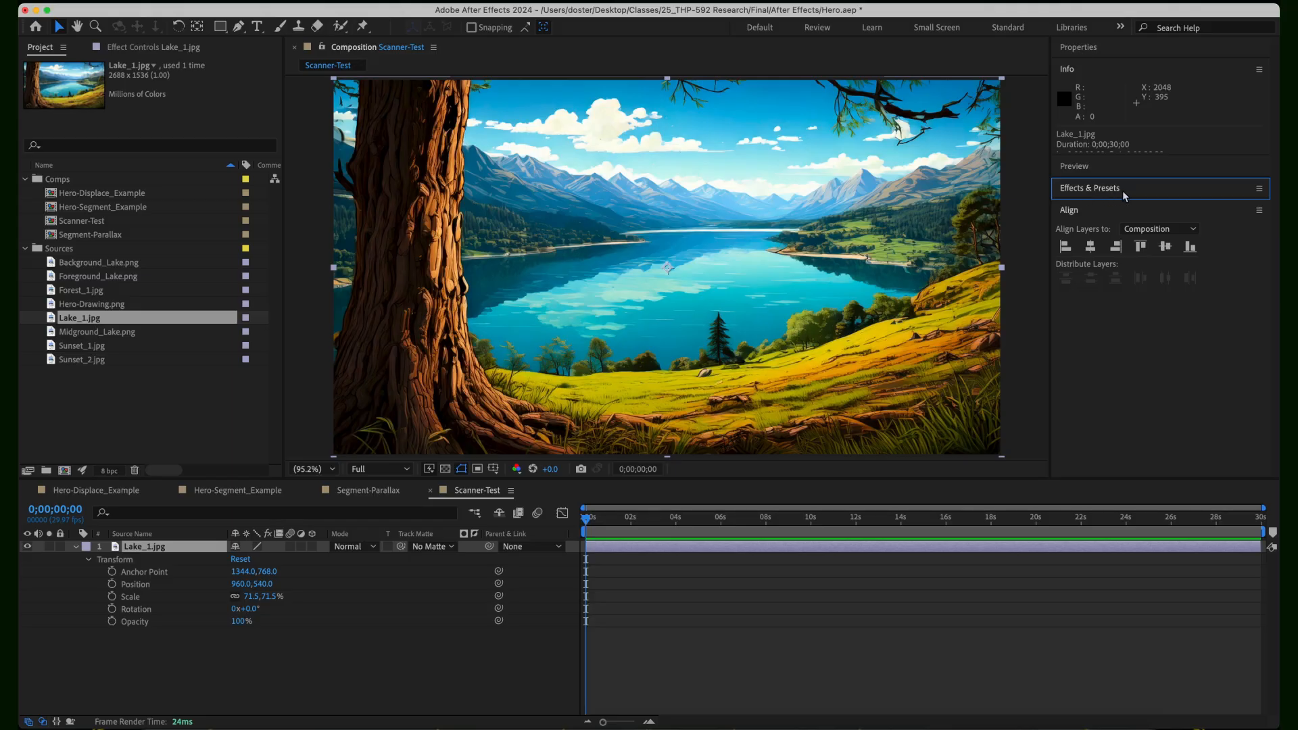
left_click(1123, 191)
left_click(1109, 209)
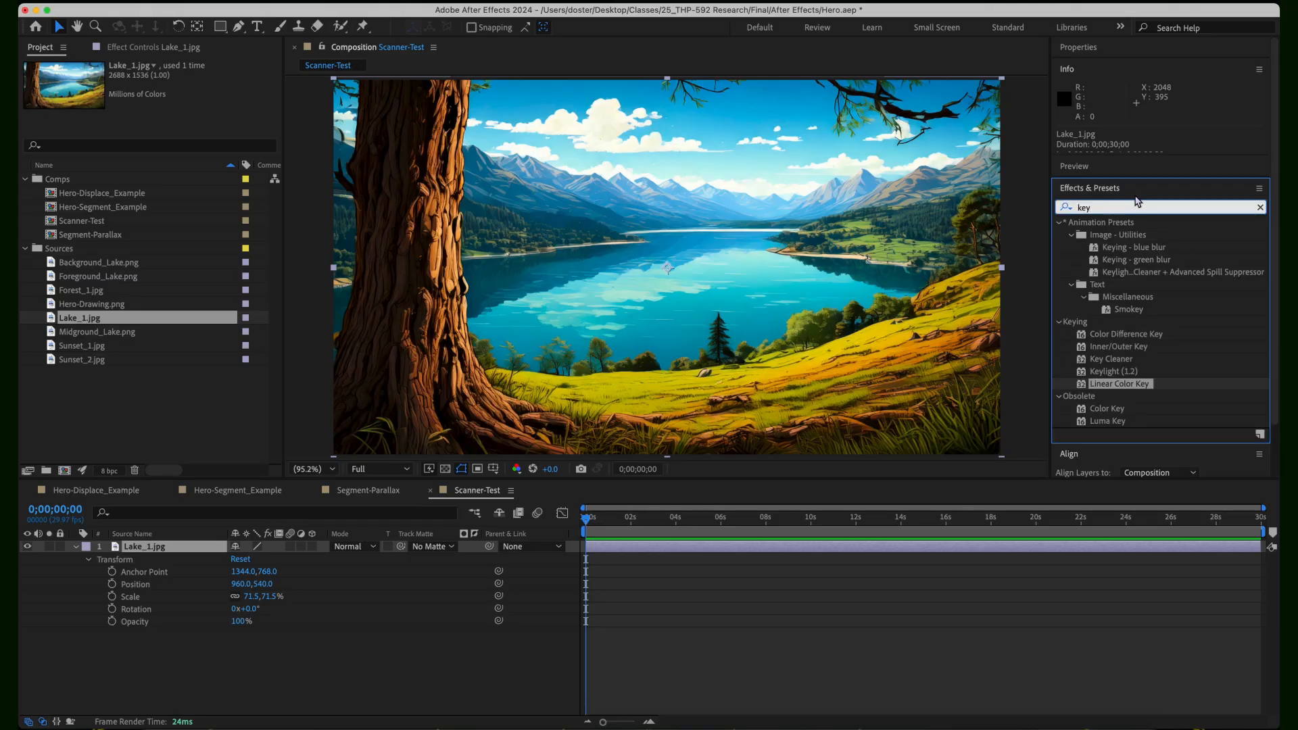
key("BackSpace")
key("BackSpace")
key("BackSpace")
type("d")
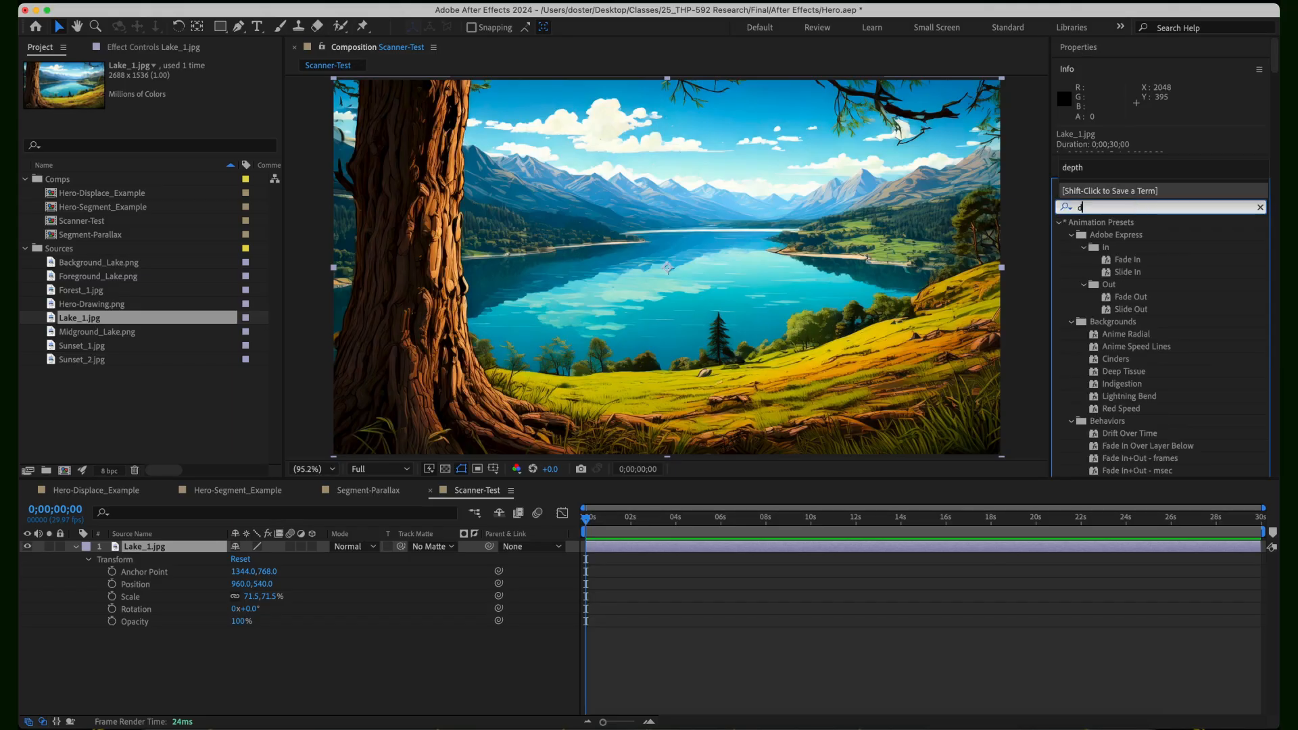
type("epth scann")
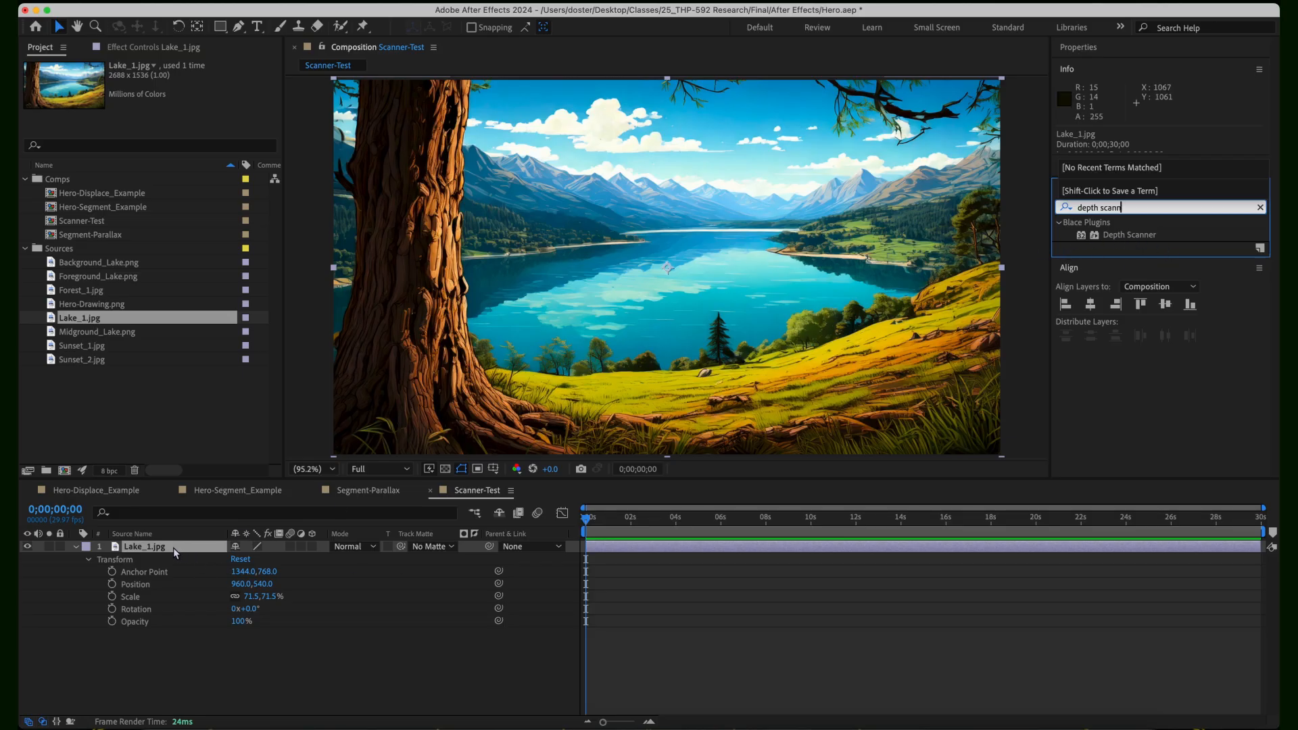
double_click(1128, 235)
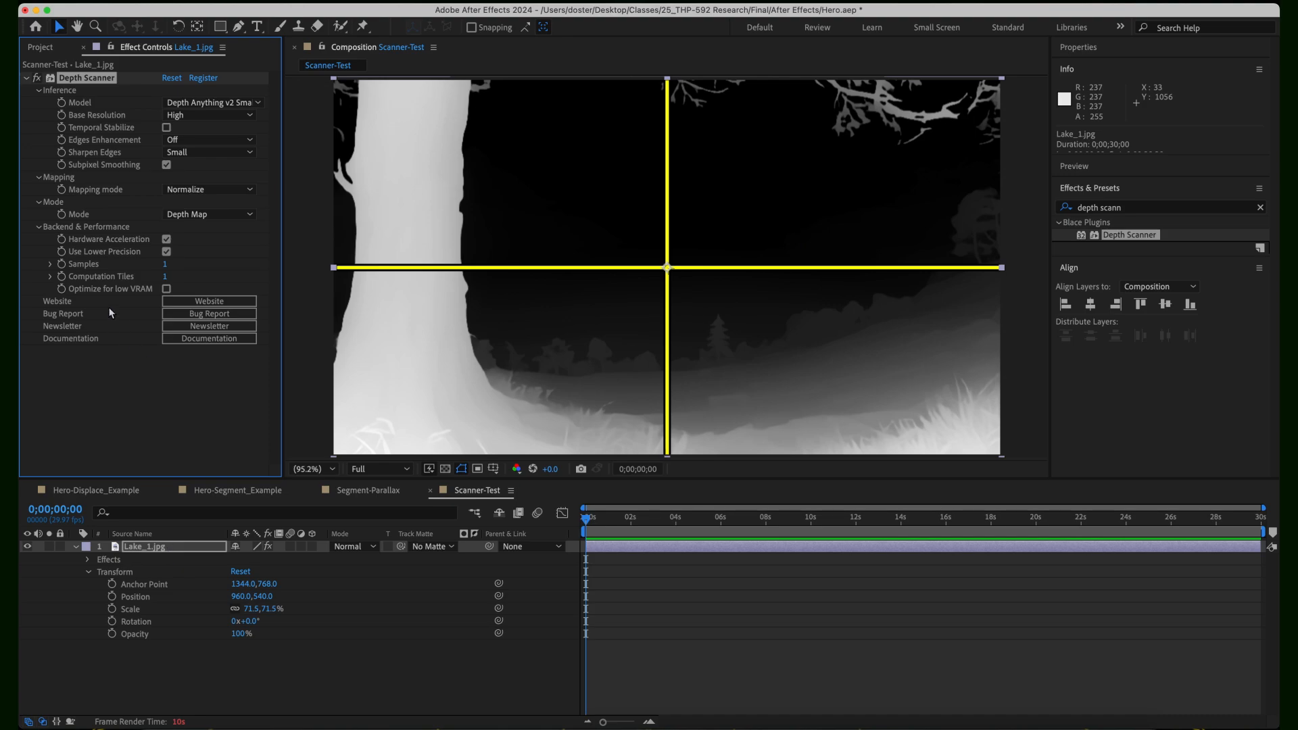
- Compare the Lake_1.jpg layer with the Depth Scanner effect disabled and enabled
left_click(38, 79)
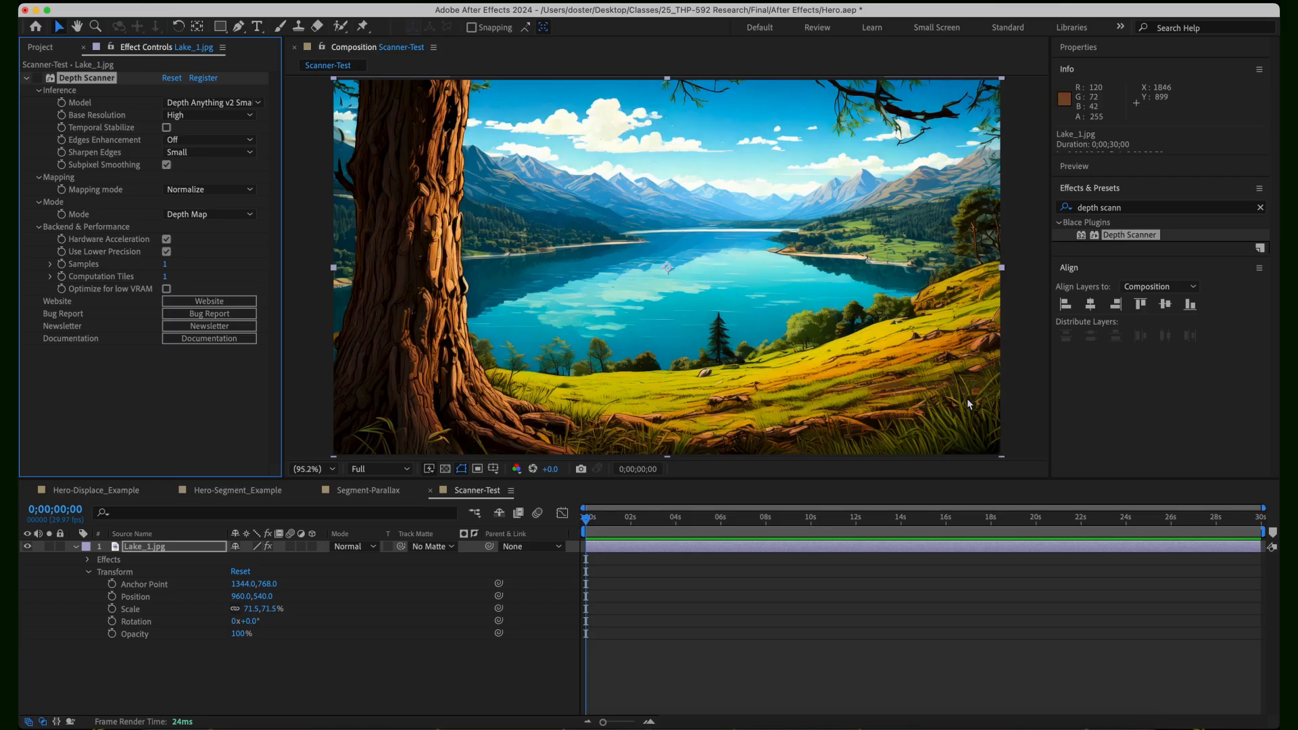
left_click(37, 78)
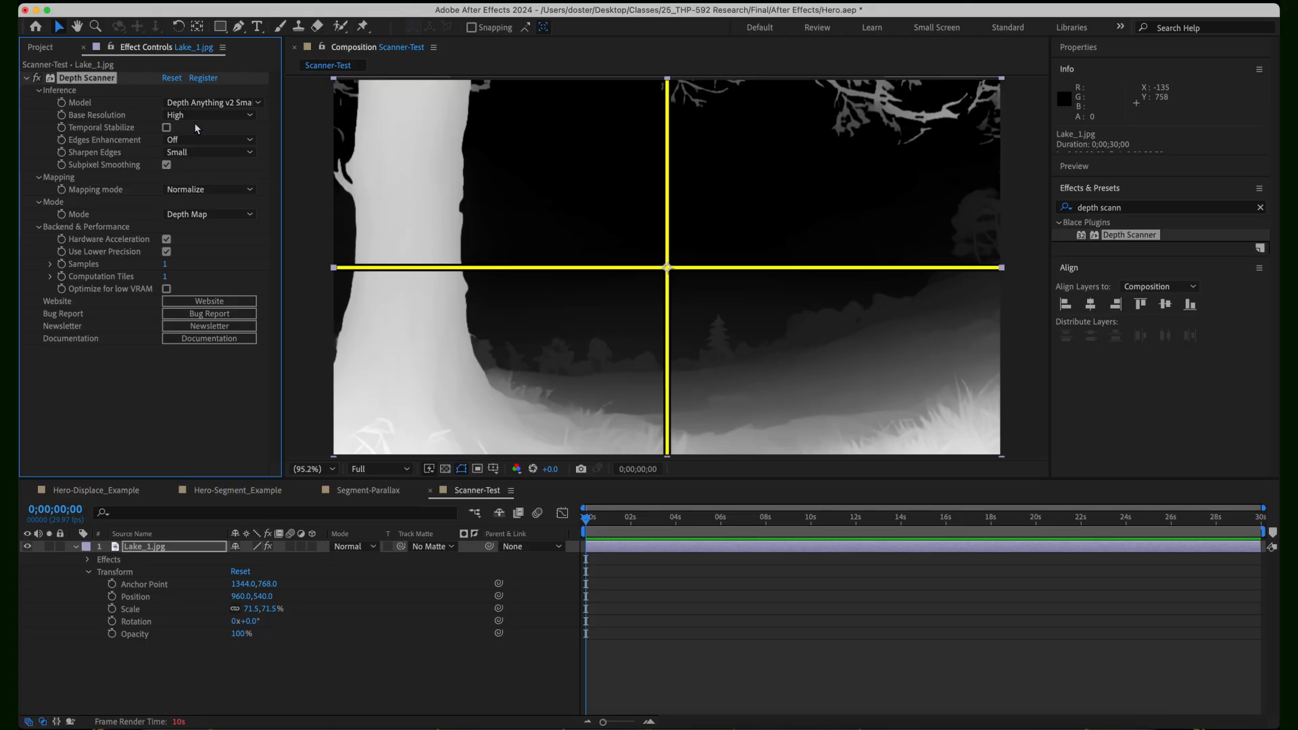
- Try the Depth Anything v2 Large Indoor, Depth Anything Large and Depth Anything v2 Small models in Depth Scanner
left_click(216, 103)
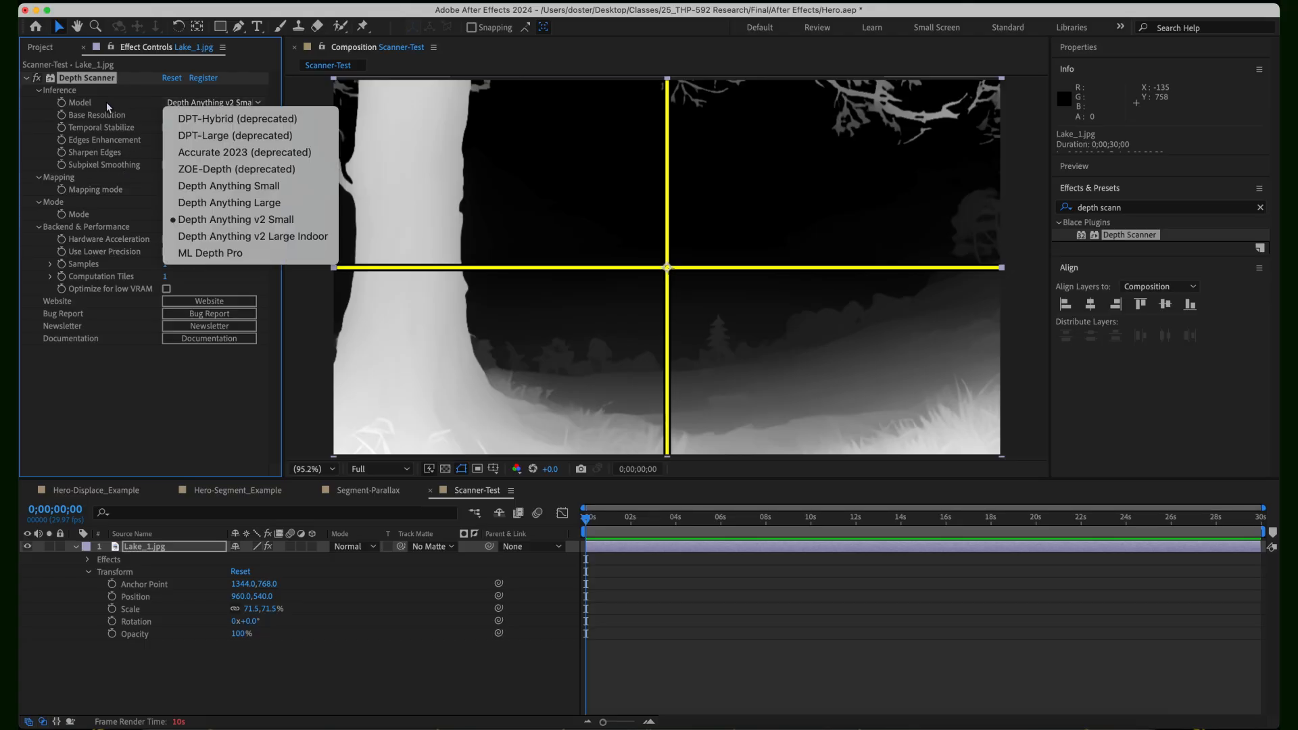
left_click(244, 238)
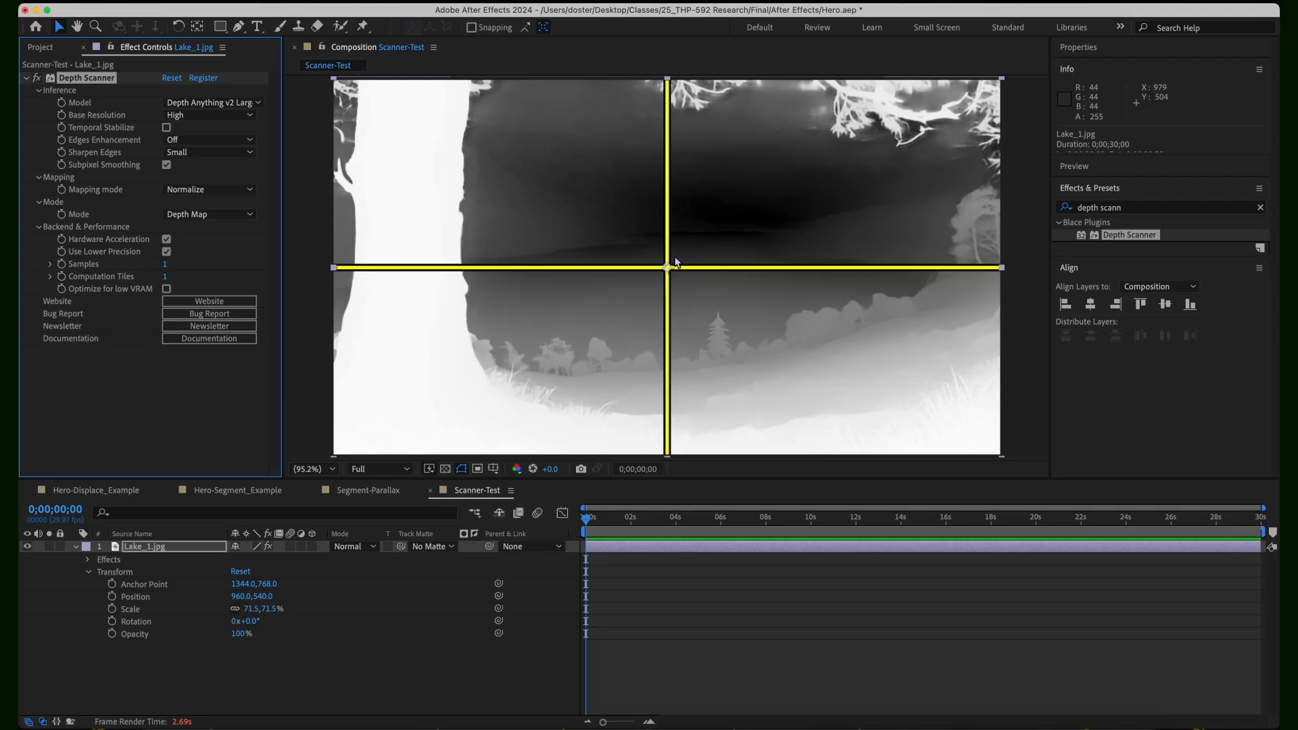
left_click(220, 104)
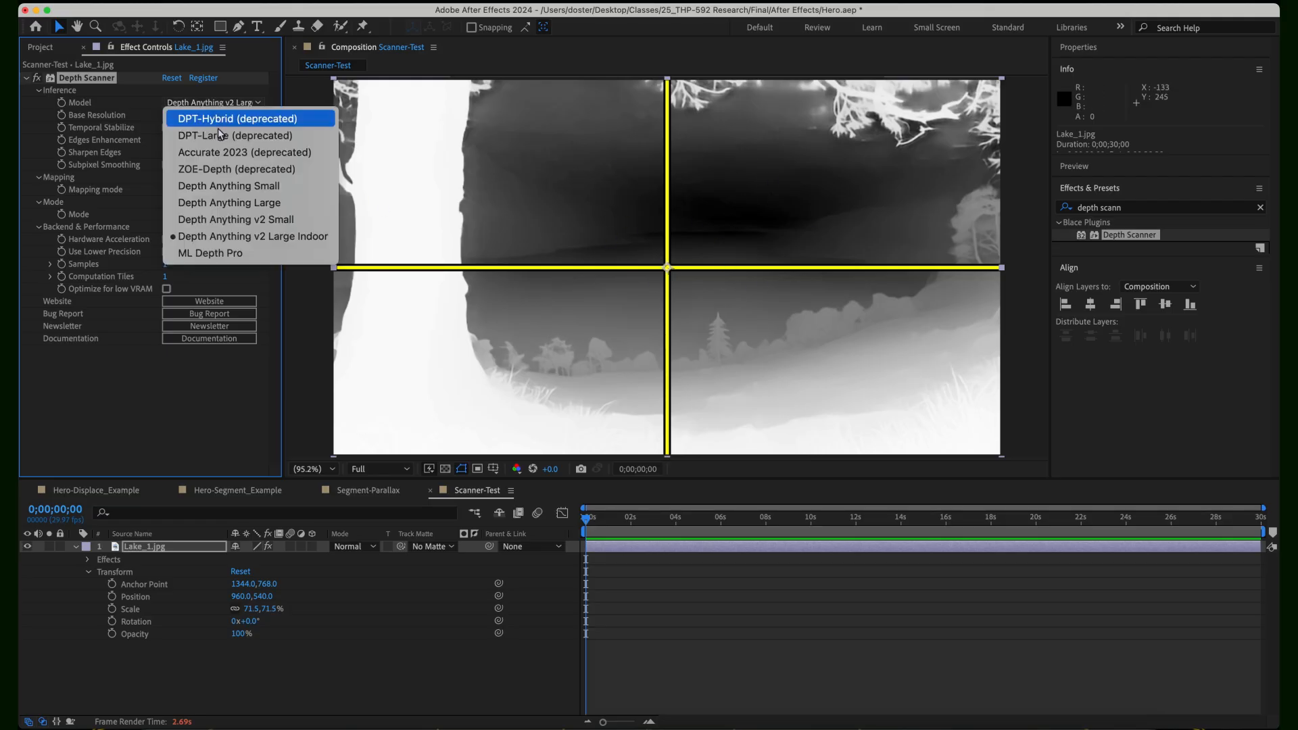
left_click(232, 204)
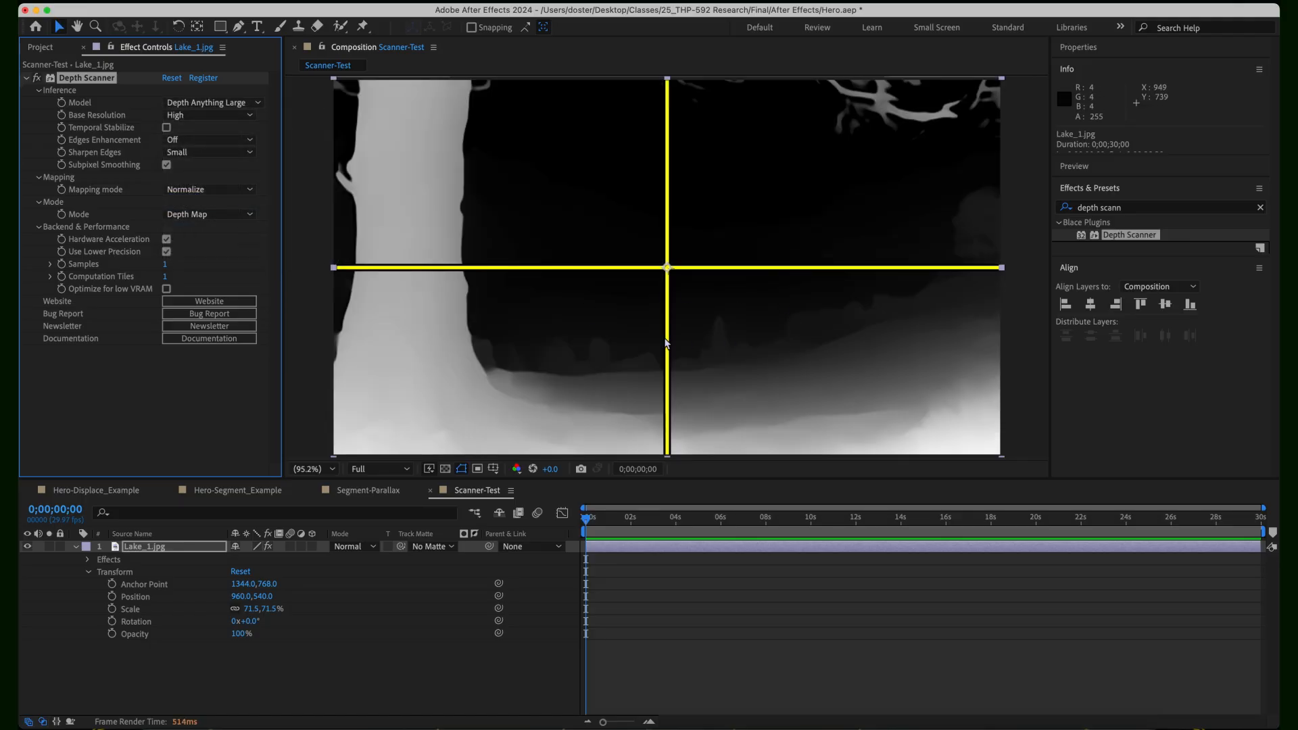
left_click(222, 103)
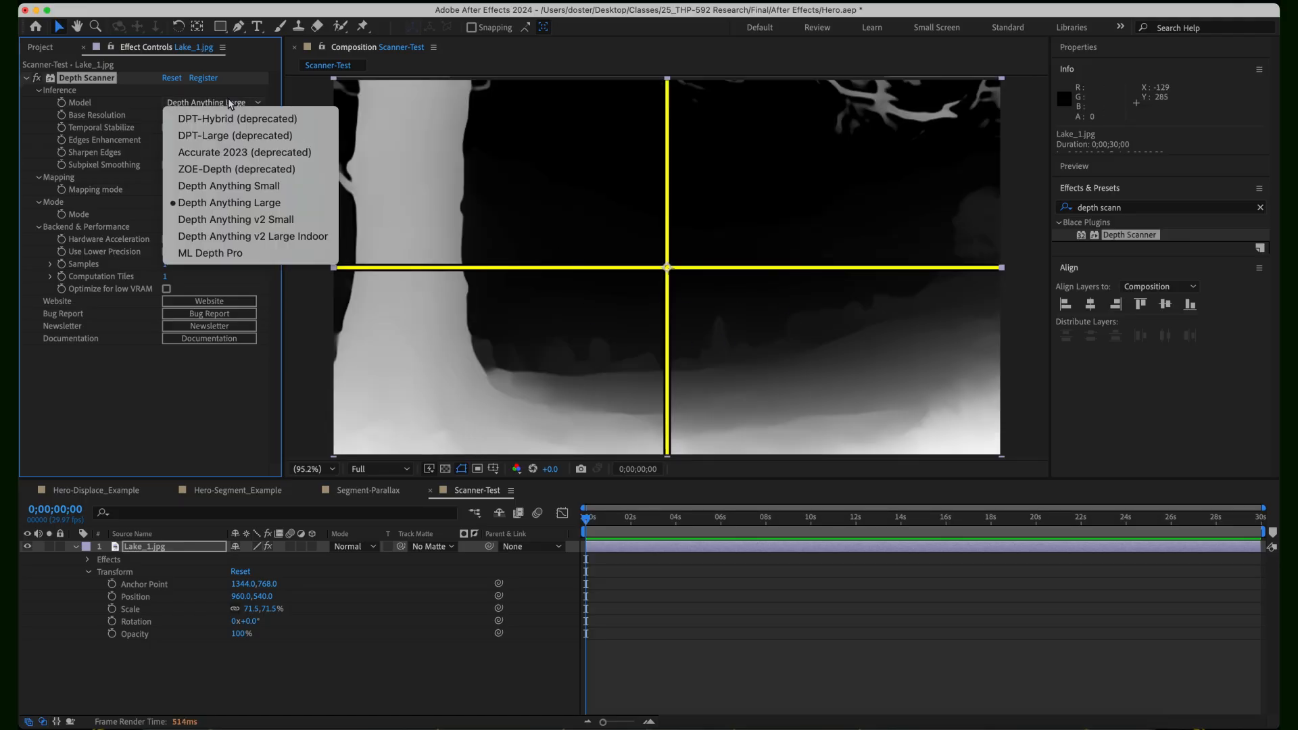
left_click(225, 225)
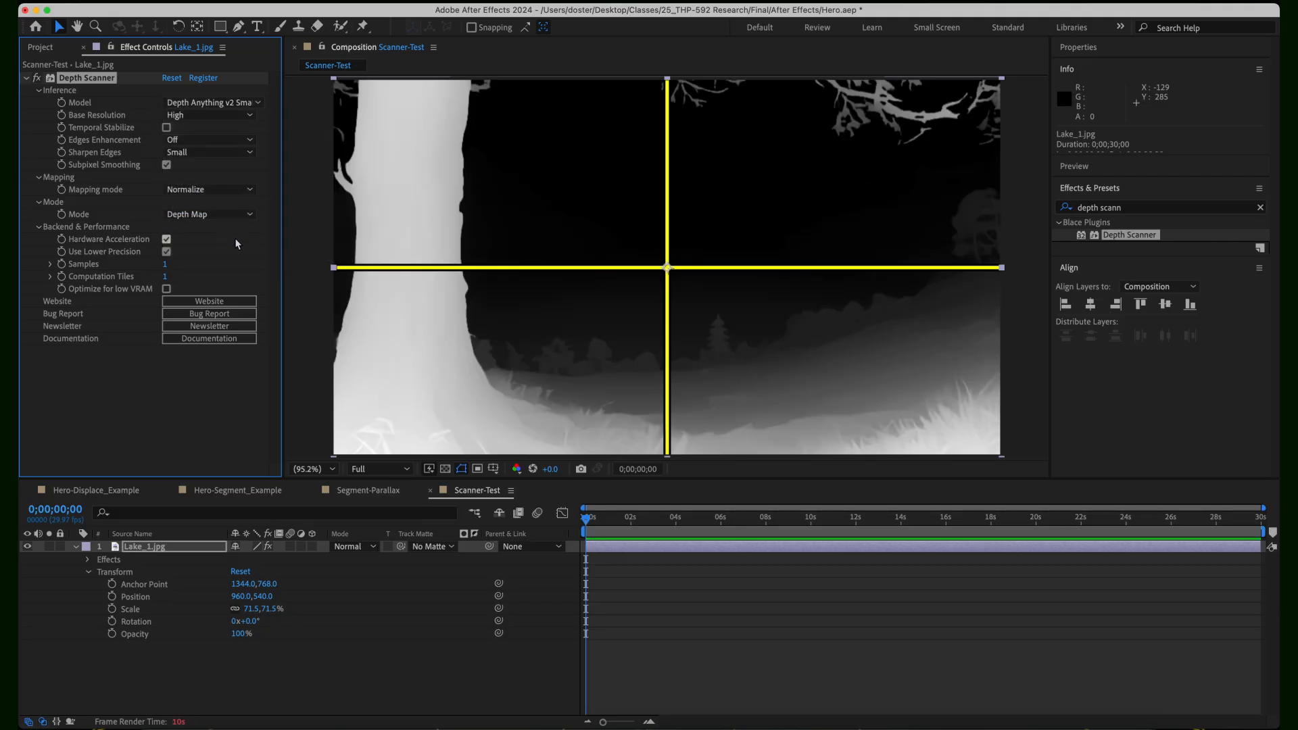
- Set the Depth Scanner model to Depth Anything v2 Large Indoor and its mode to Slicing
left_click(231, 102)
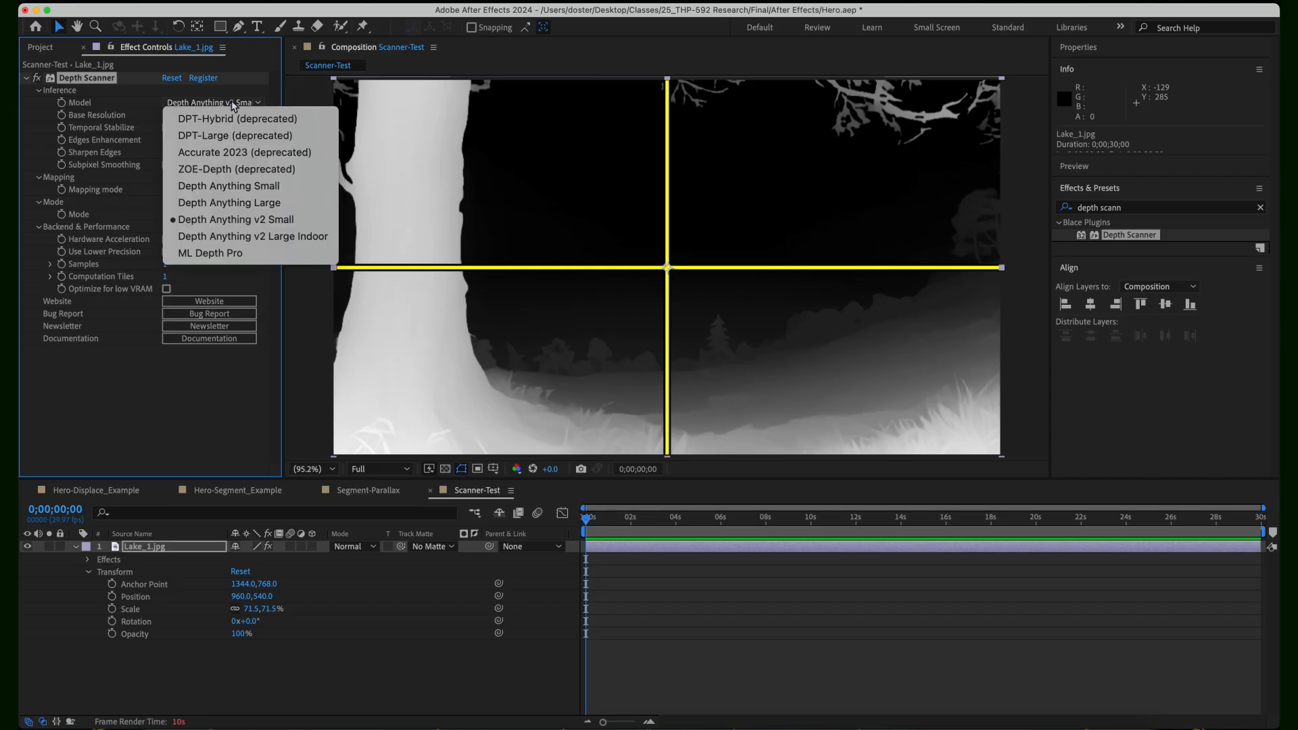
left_click(225, 238)
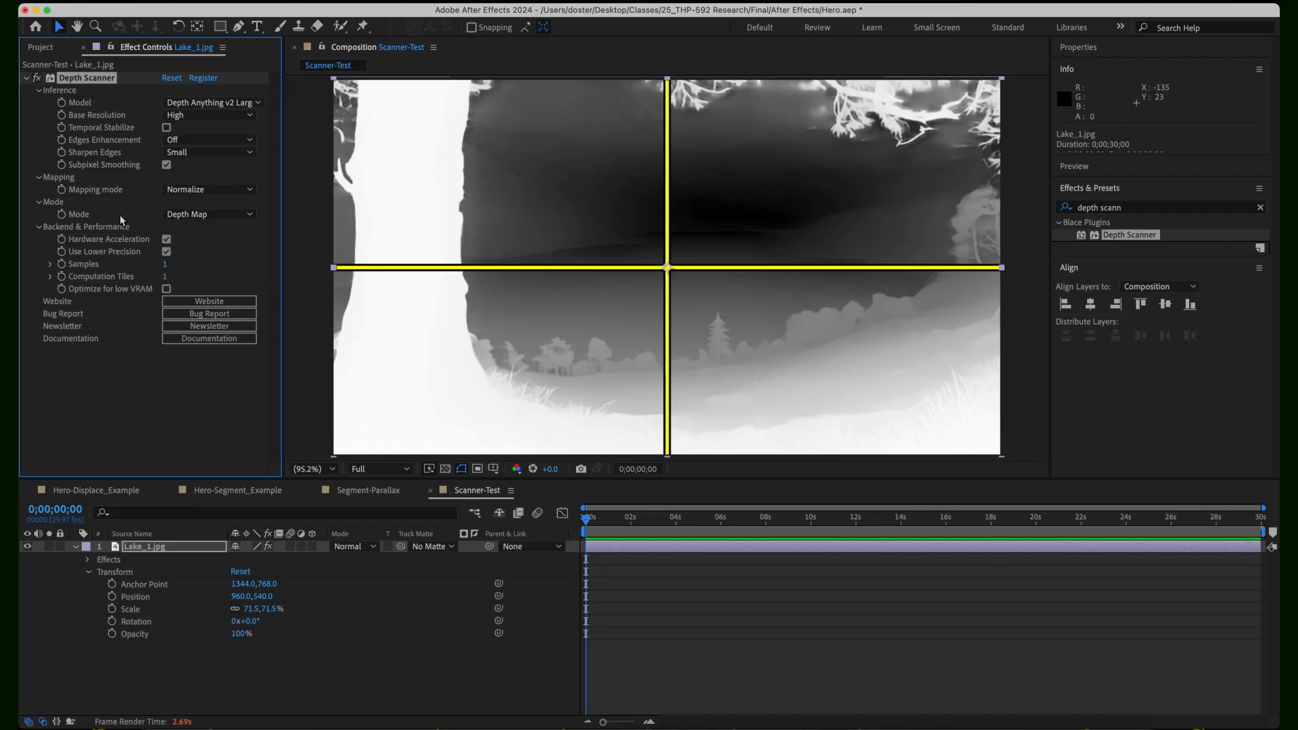
left_click(238, 216)
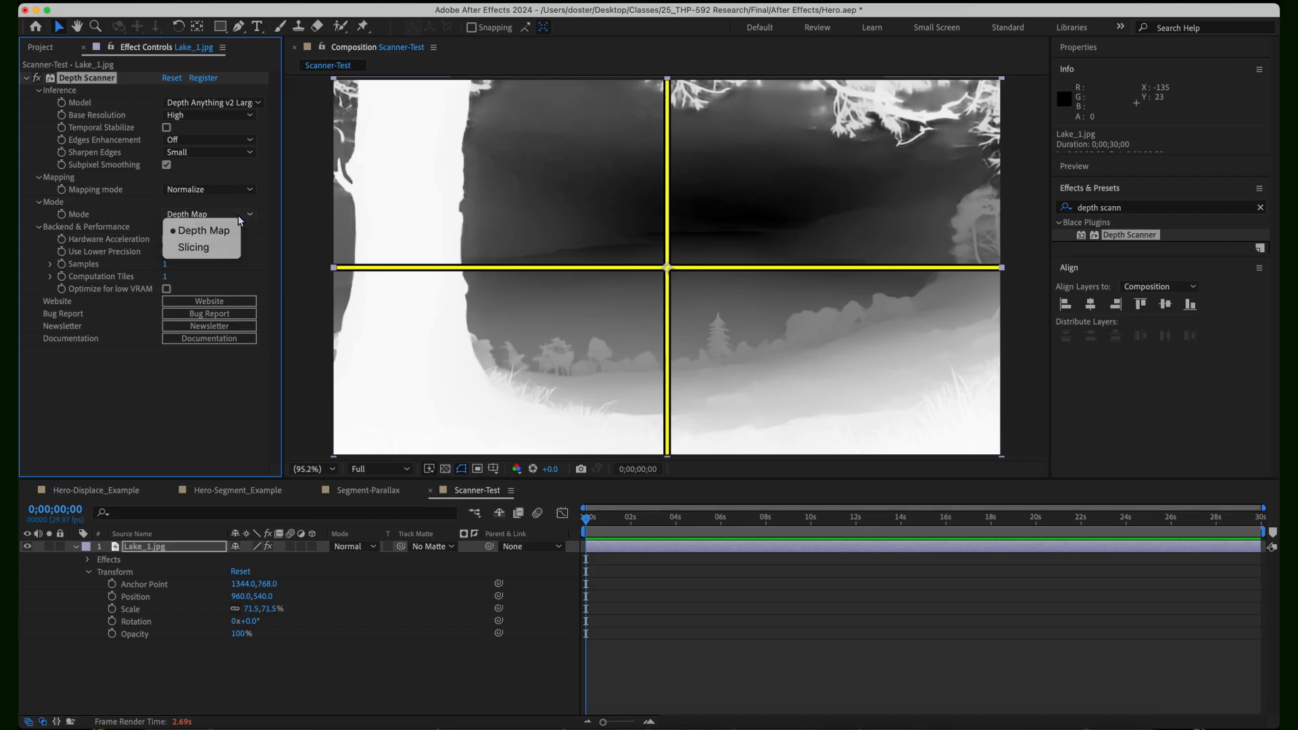
left_click(196, 247)
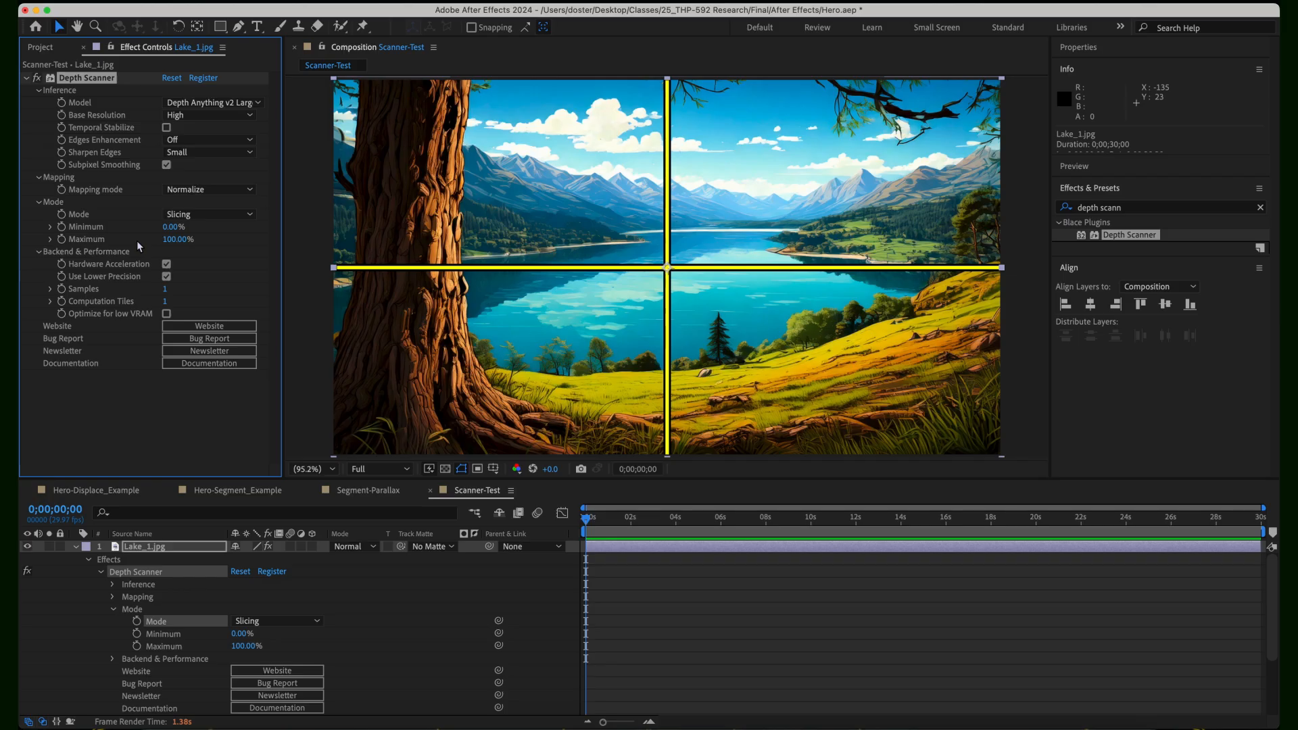
- Lower the slicing Maximum to 45% and turn on the transparency grid to isolate the nearer parts of the image
mouse_move(171, 227)
left_mouse_down()
mouse_move(203, 219)
mouse_move(142, 245)
mouse_move(190, 240)
left_mouse_up()
left_click_drag(172, 239, 156, 244)
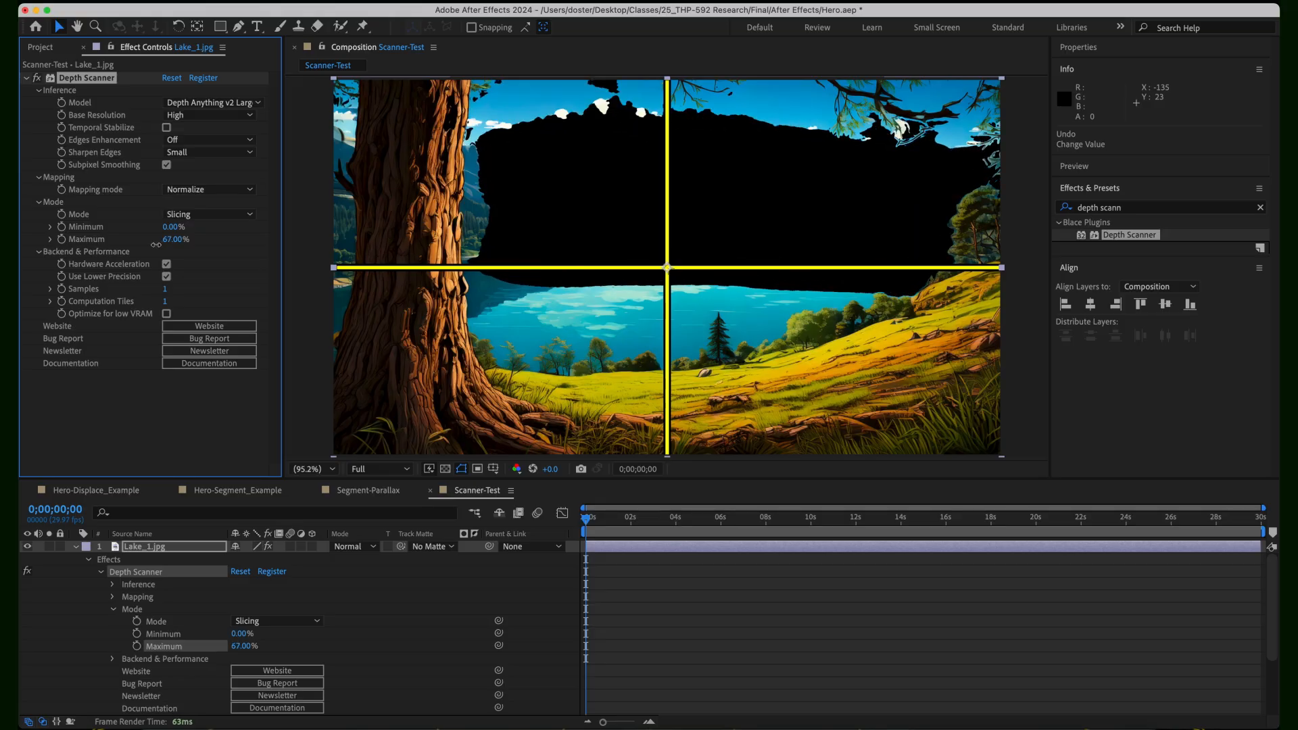
left_click(445, 469)
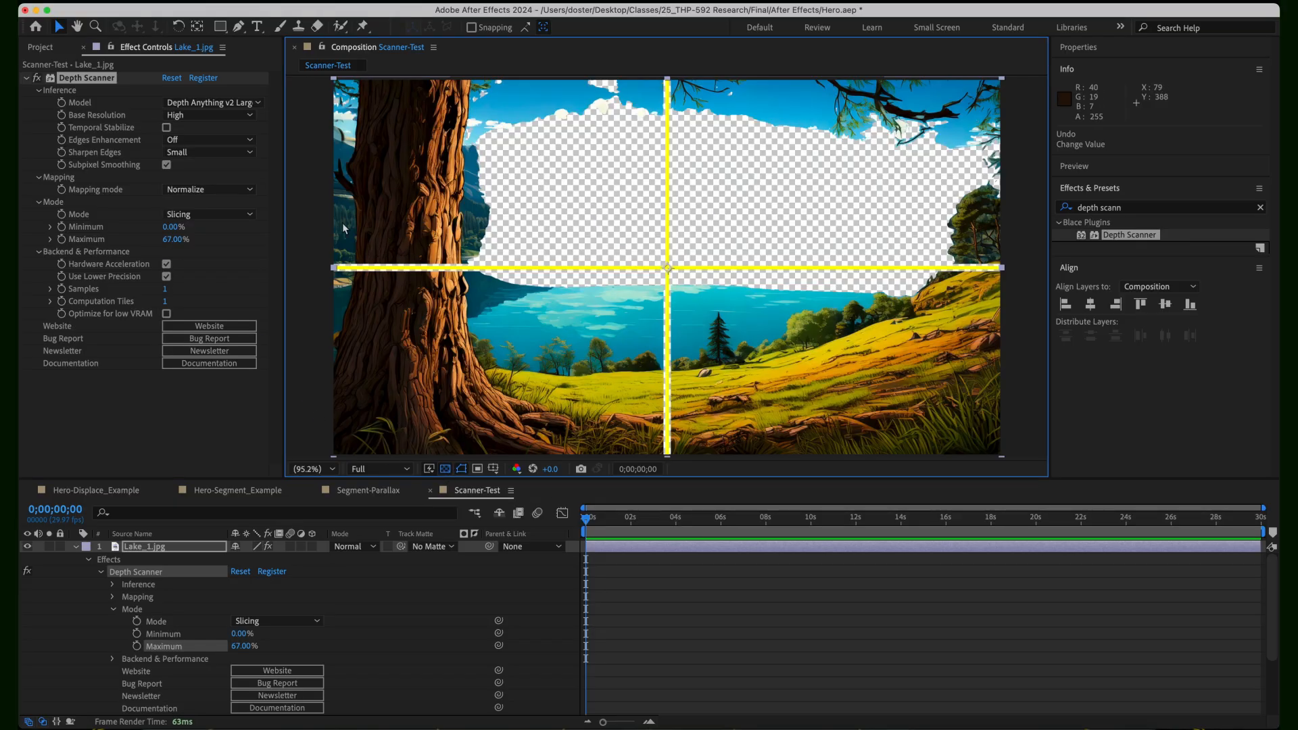
left_click_drag(176, 240, 165, 241)
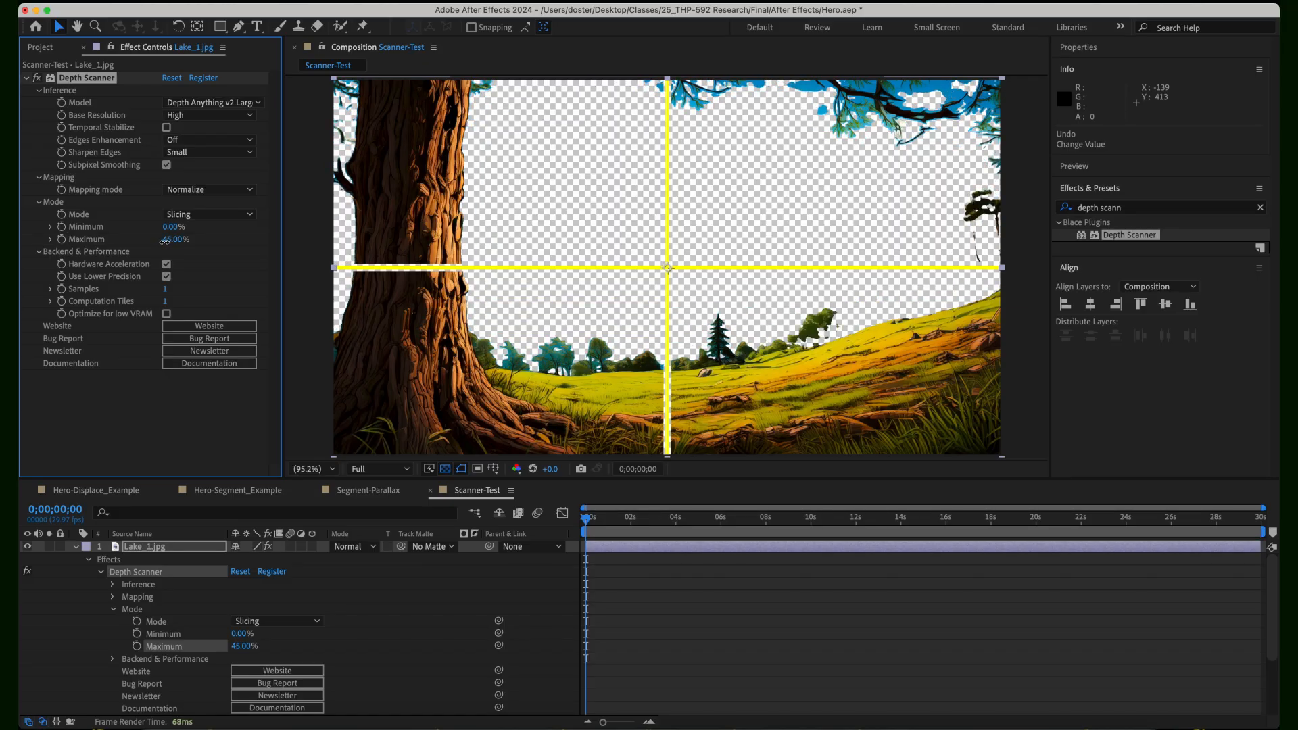
- Turn off the transparency grid and raise the Depth Scanner slicing Maximum to 100%
left_click(445, 469)
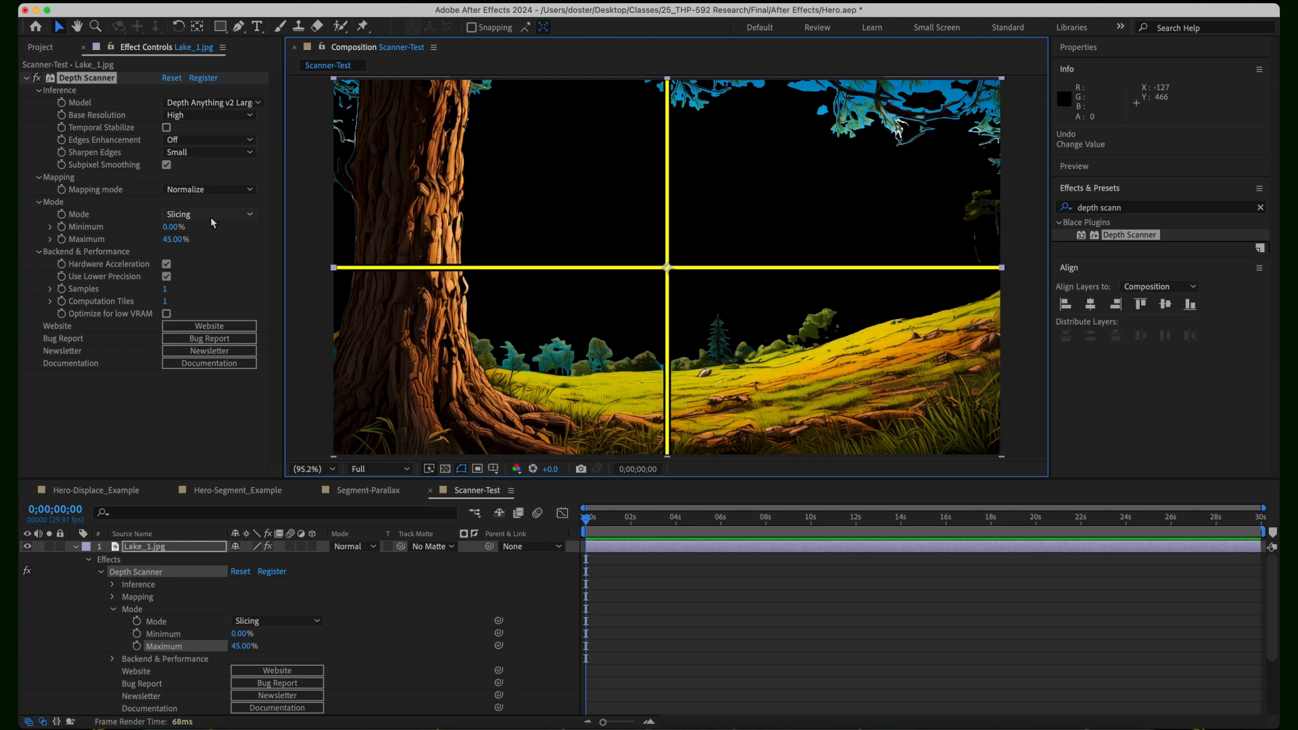
left_click_drag(171, 239, 203, 245)
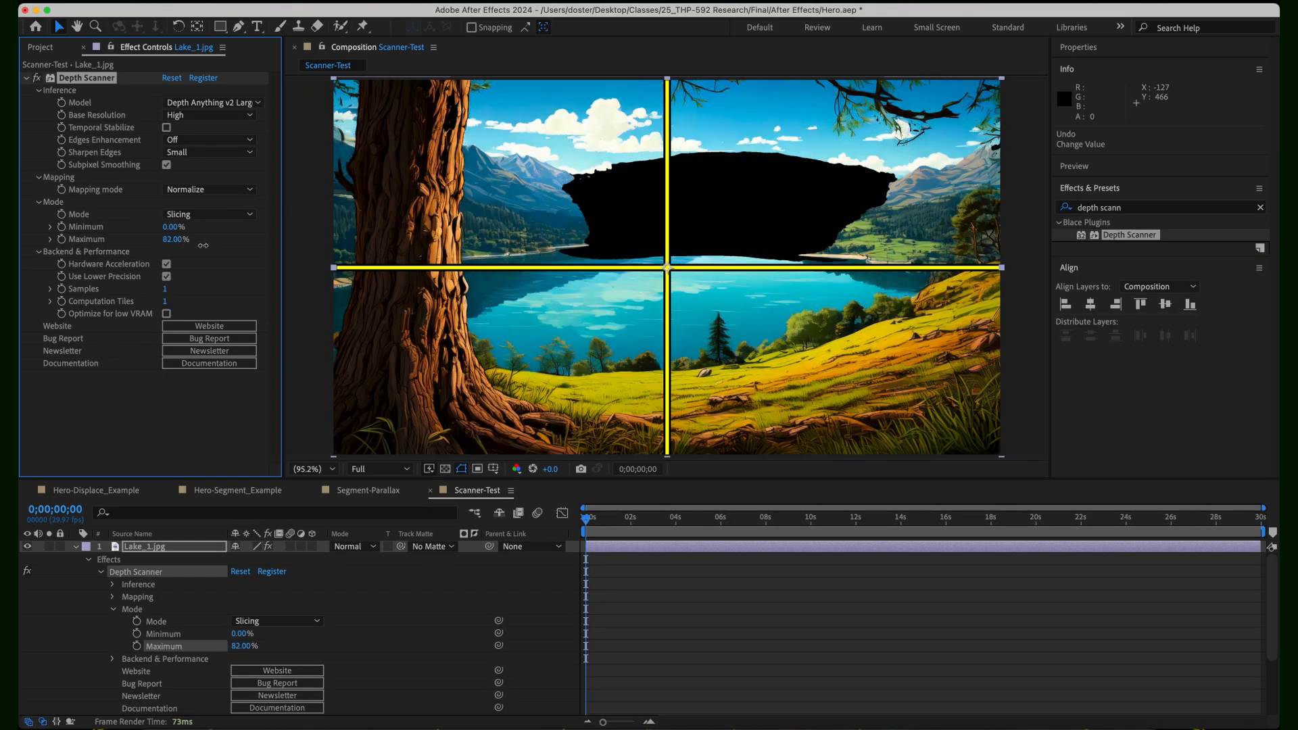
left_click(180, 241)
type("100")
key("Return")
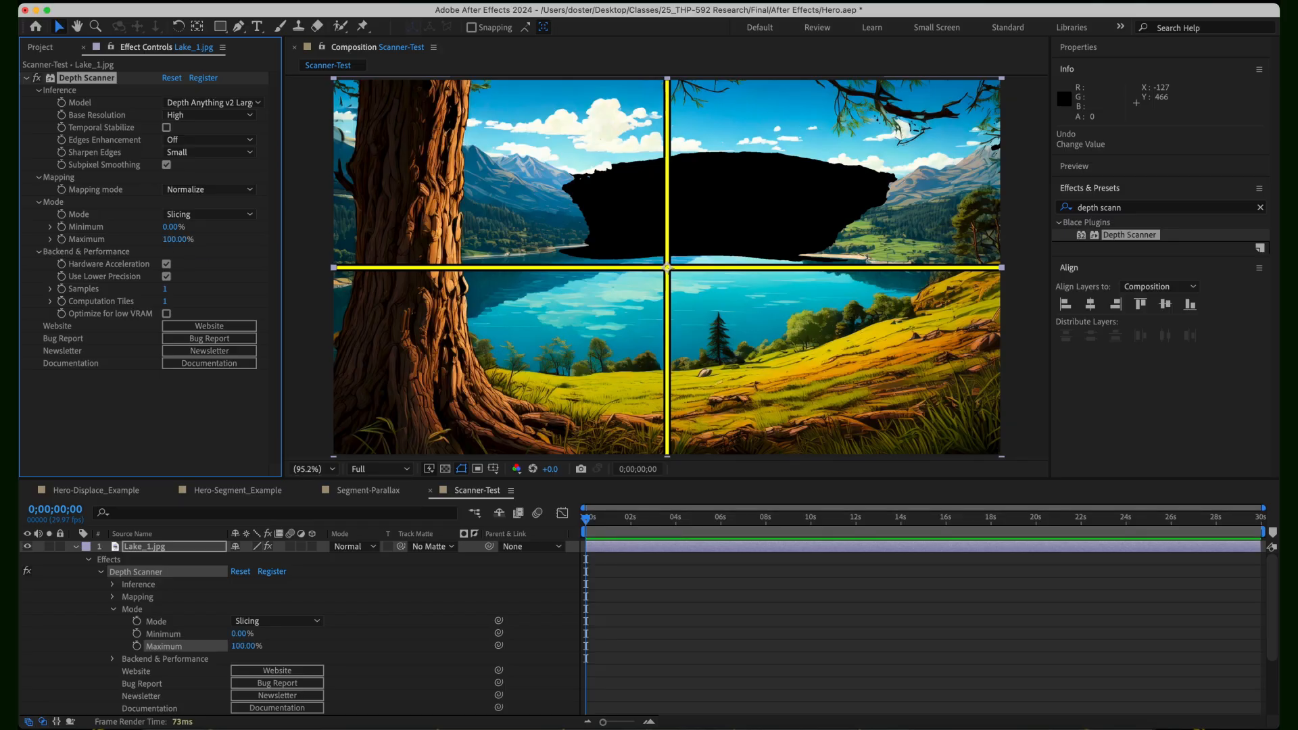
- Switch Depth Scanner to Depth Map mode and set its model to Depth Anything v2 Small
left_click(200, 215)
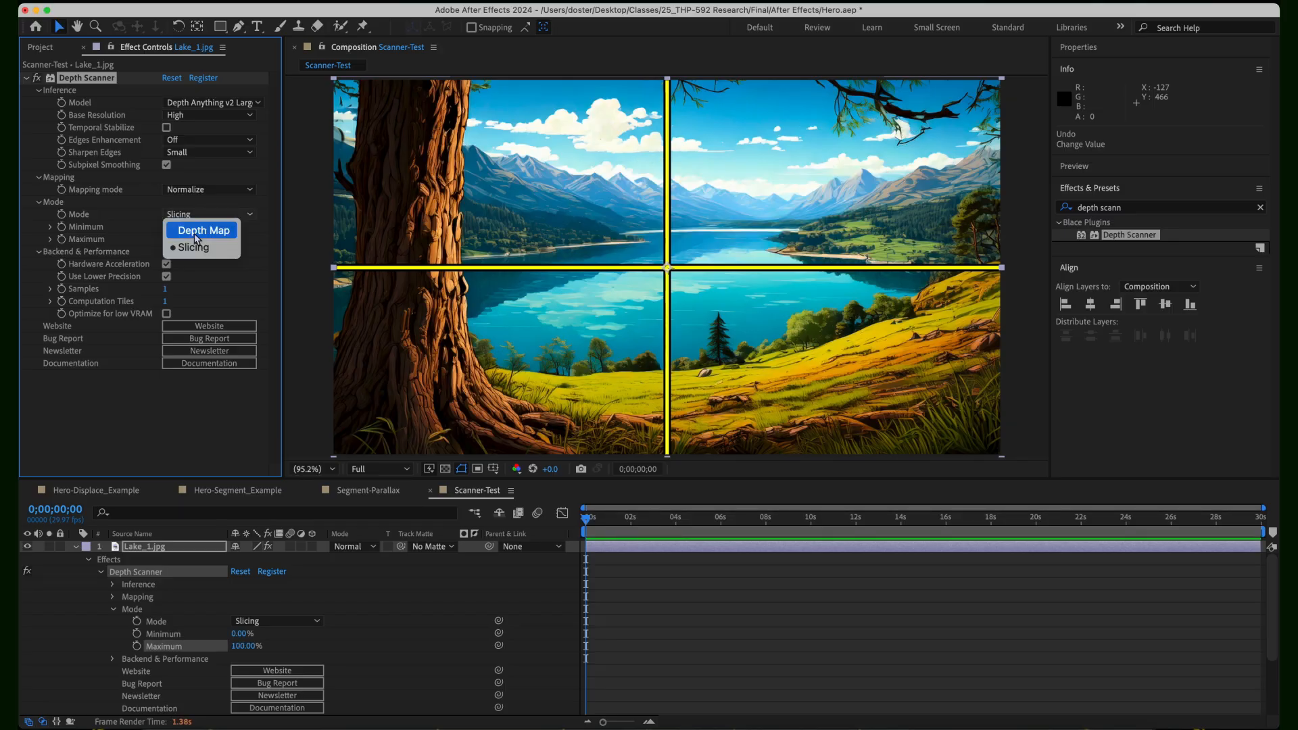
left_click(195, 233)
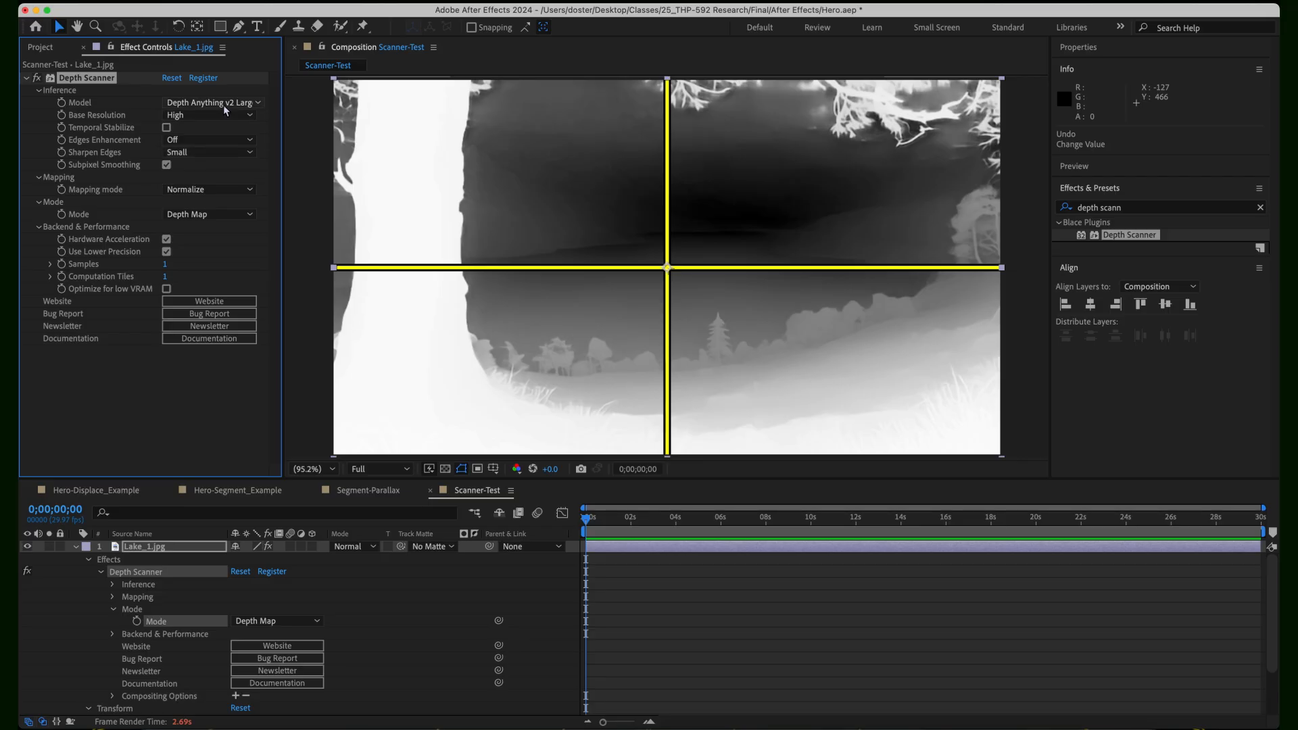
left_click(223, 104)
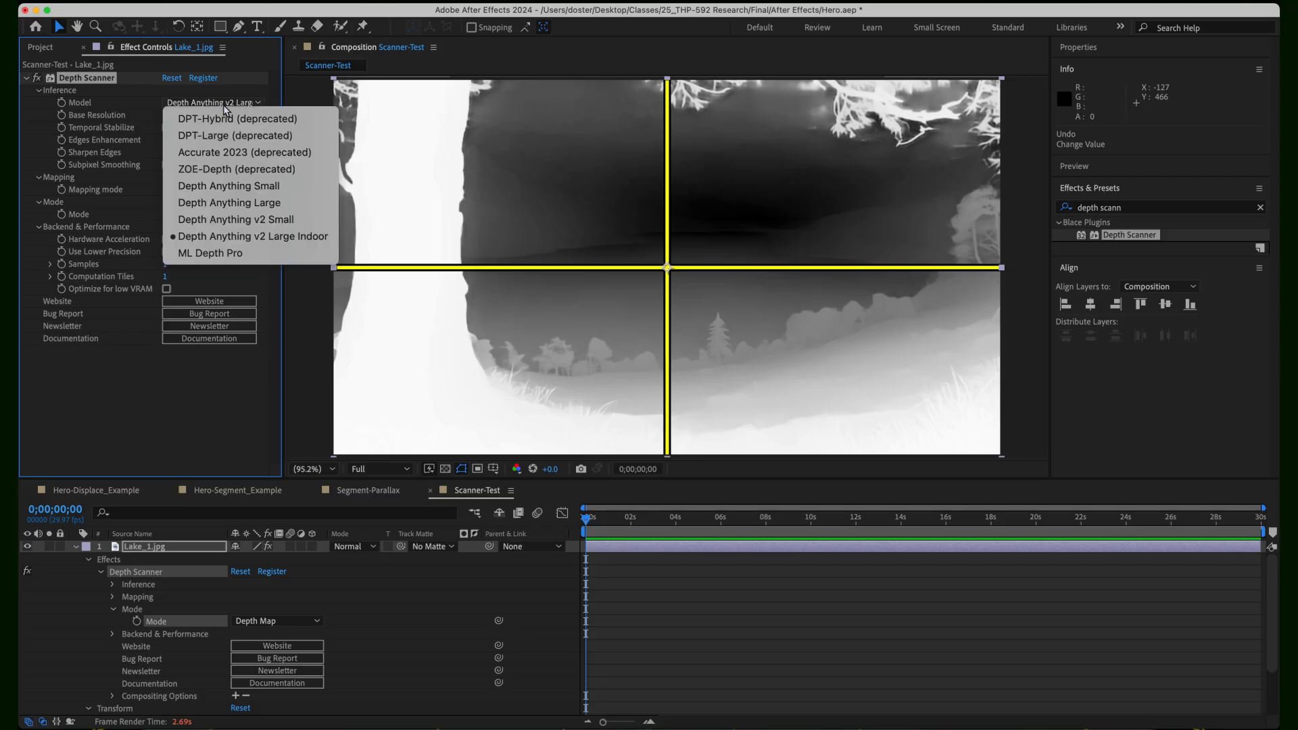
left_click(215, 221)
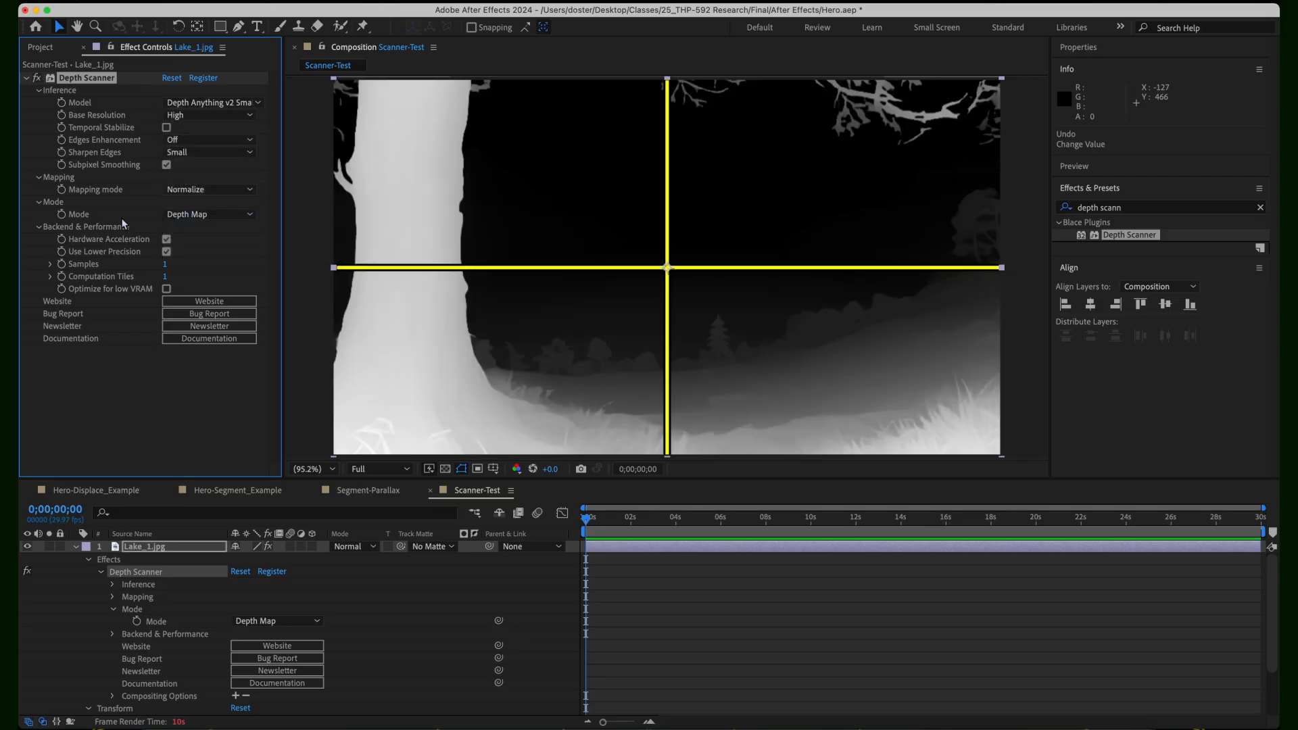
left_click(216, 104)
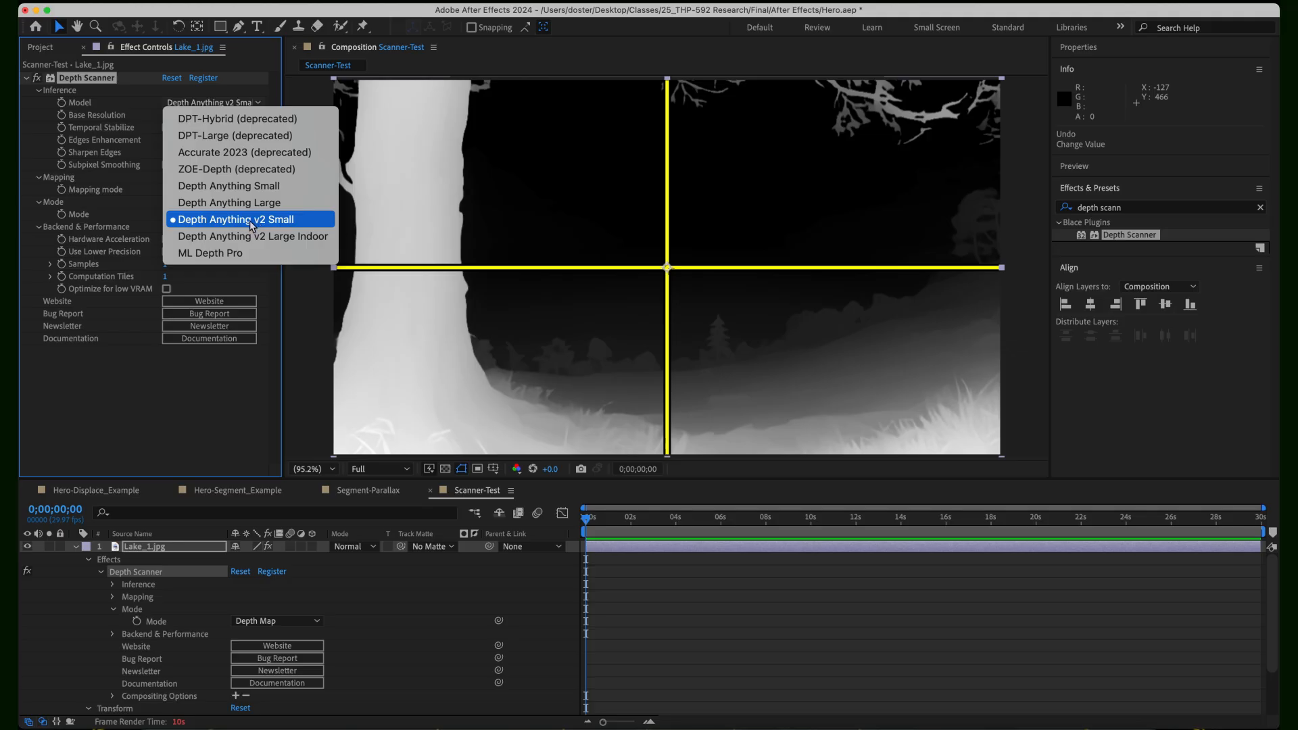
left_click(236, 220)
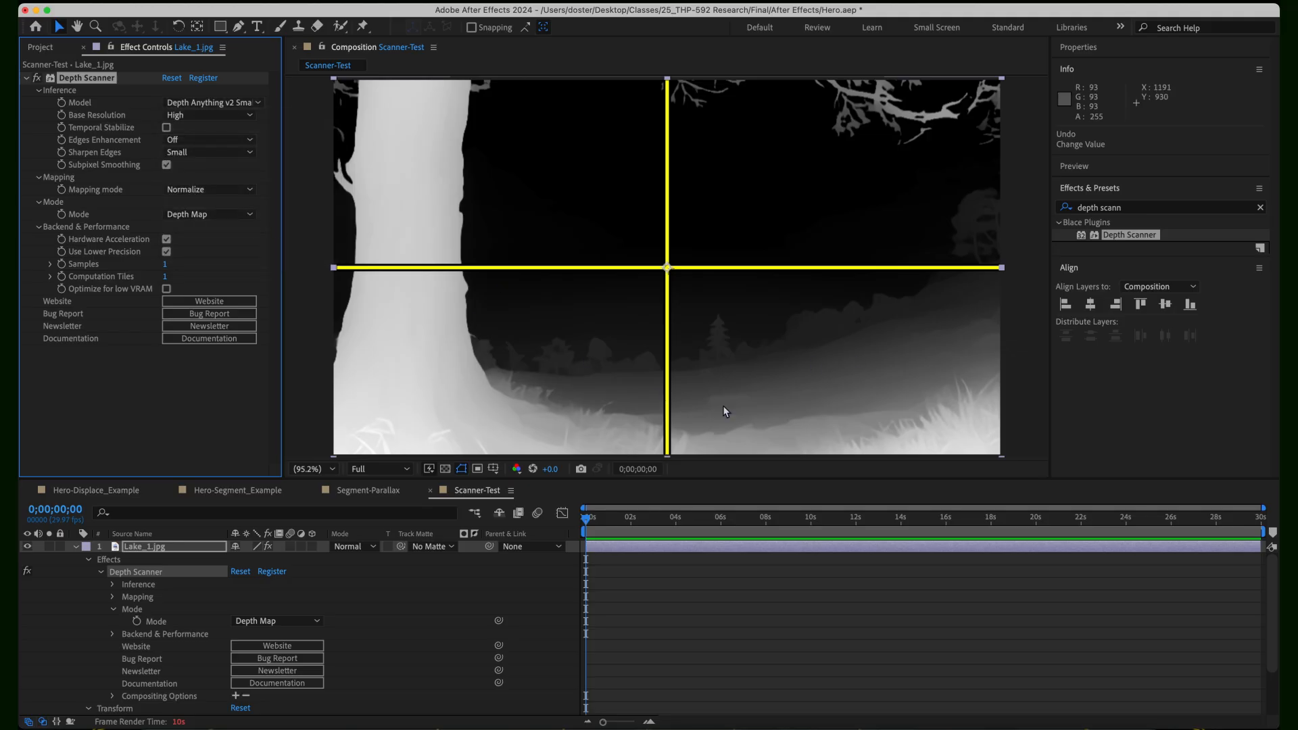
- Return the Depth Scanner mode to Slicing and set the Maximum to 87%, trying 93% and undoing it
left_click(217, 216)
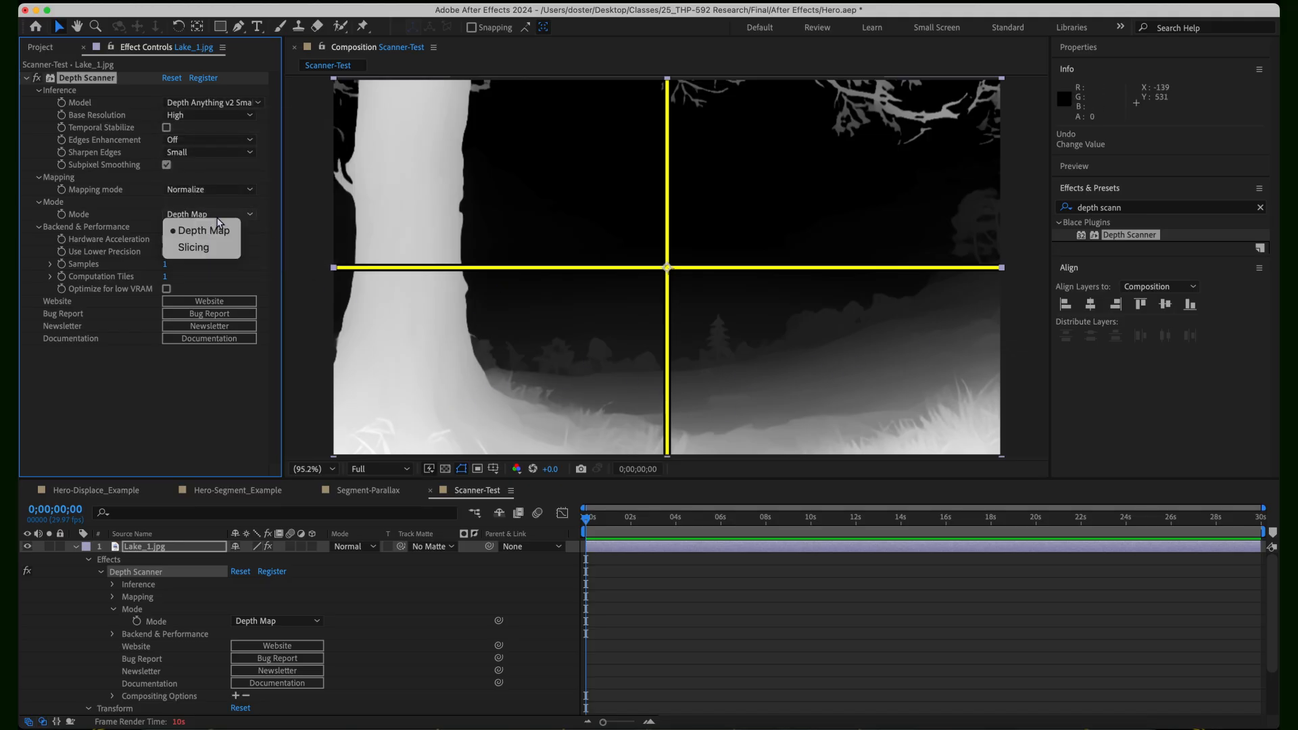
left_click(197, 246)
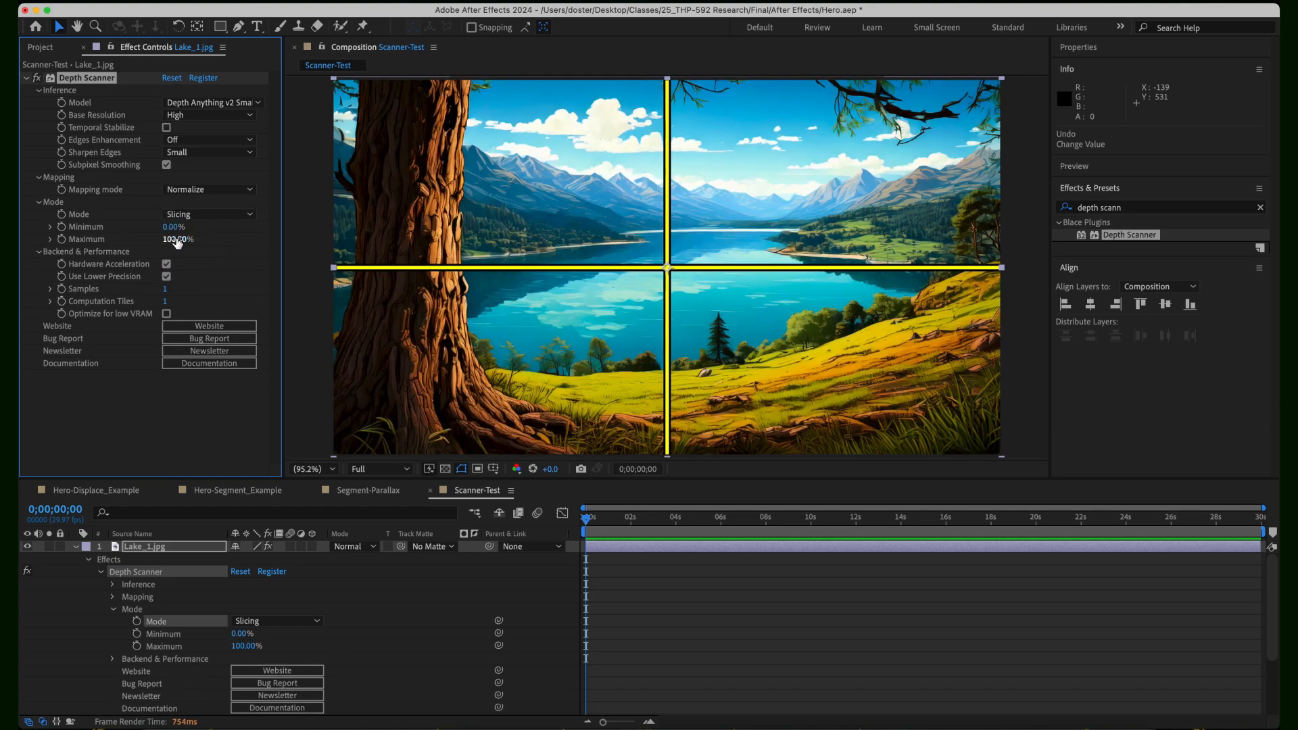
left_click_drag(173, 238, 171, 240)
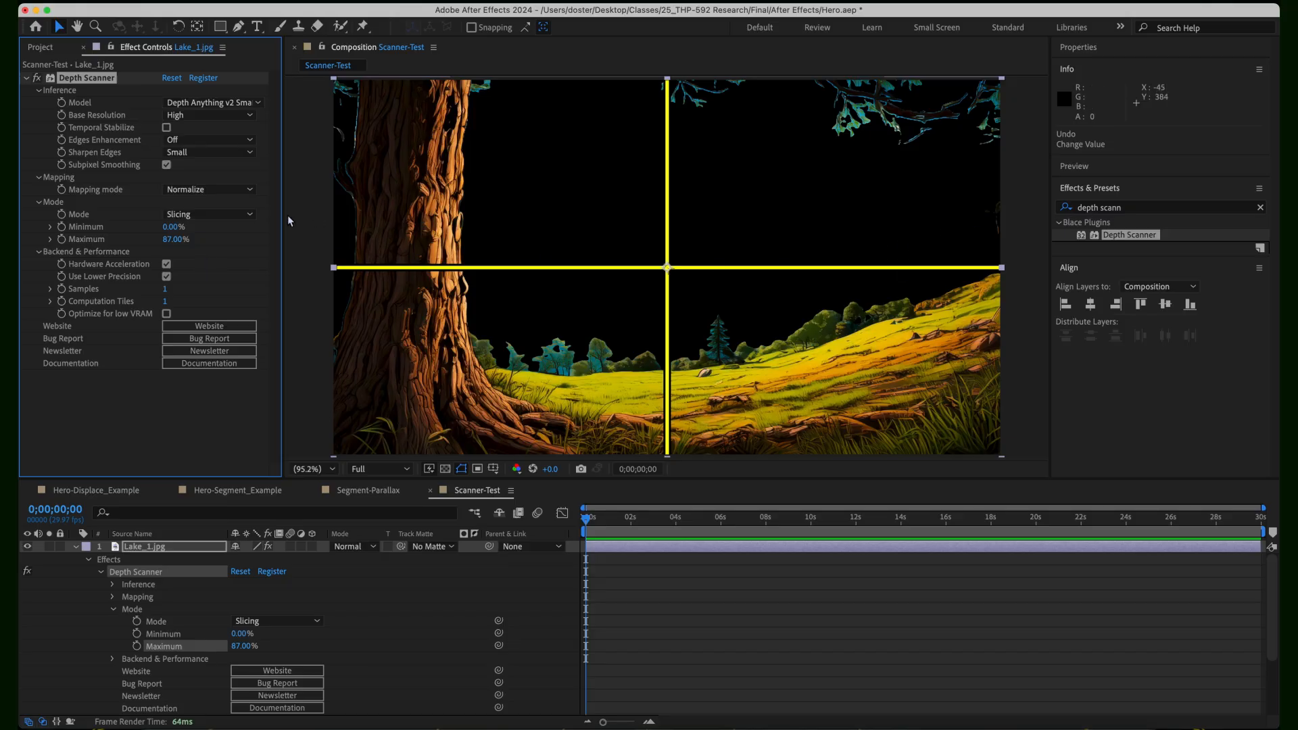
left_click_drag(178, 240, 180, 237)
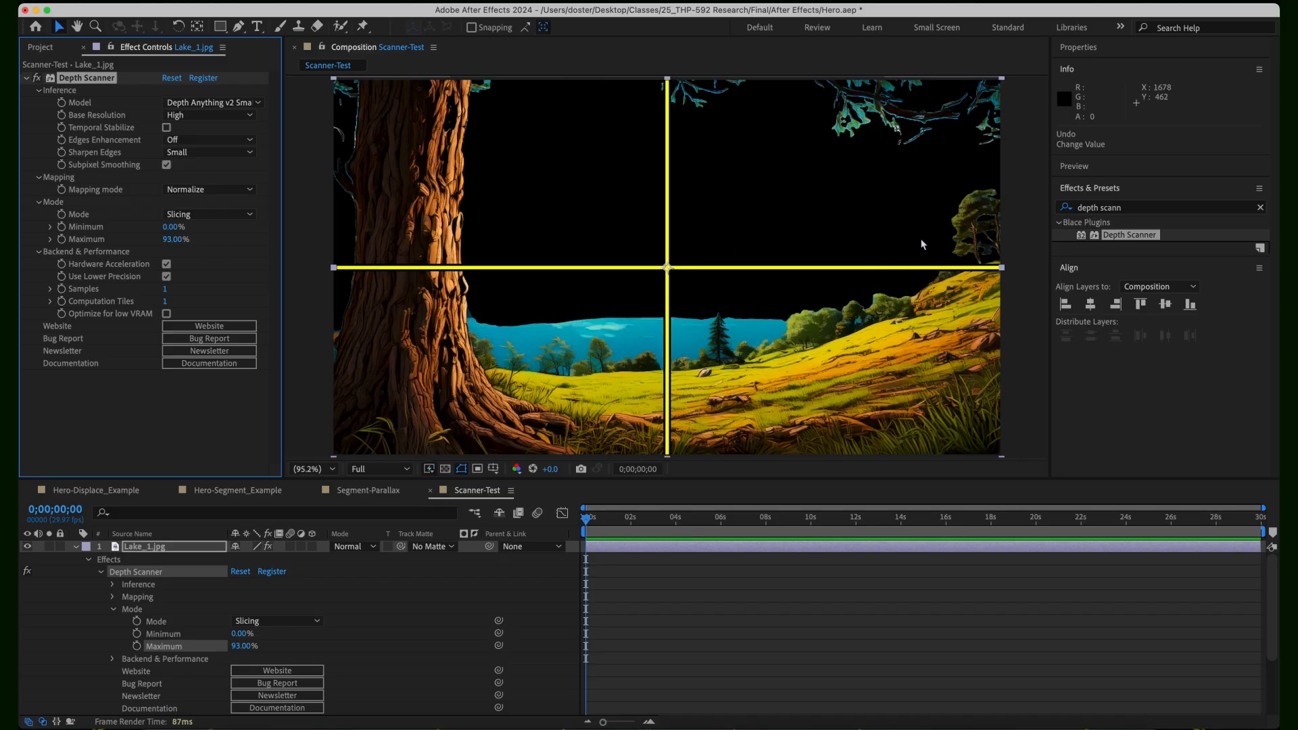
key("super+z")
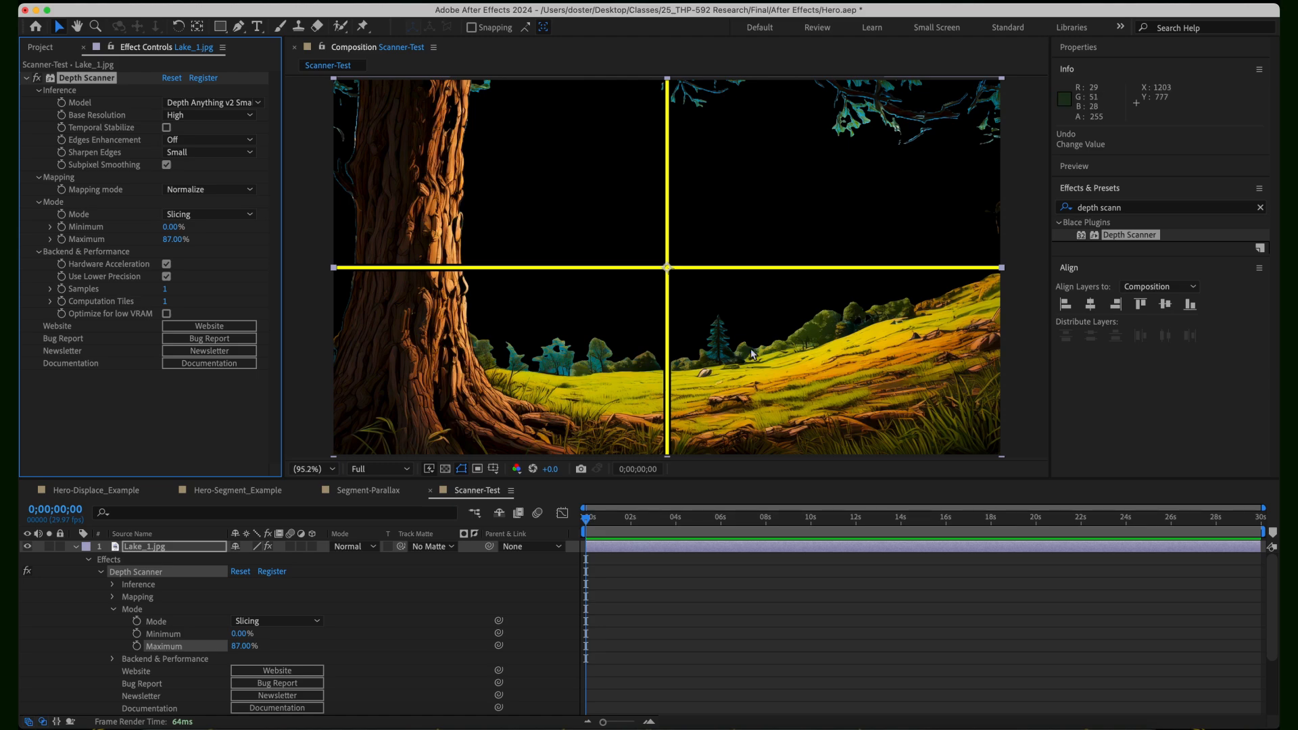
- Collapse the Depth Scanner settings, search the effects for "key" and apply Linear Color Key to the Lake_1.jpg layer
left_click(26, 79)
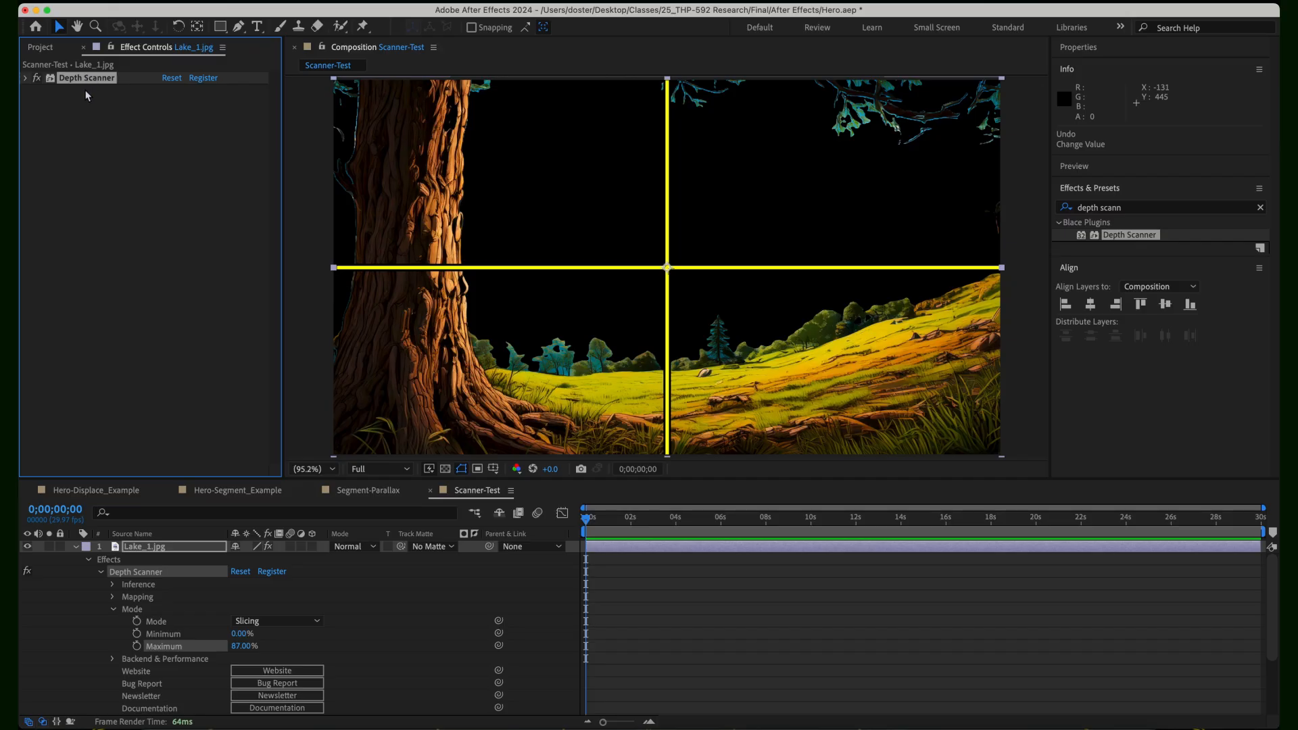
left_click(137, 119)
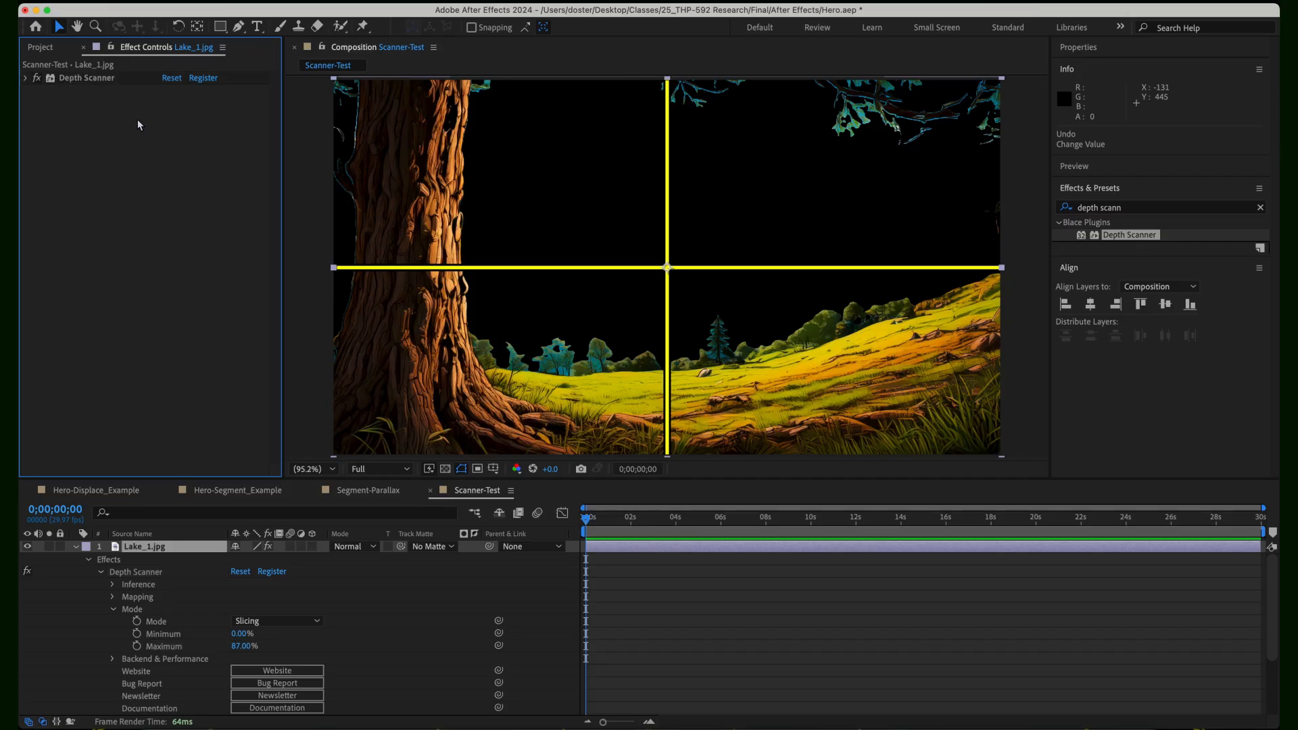
left_click(172, 546)
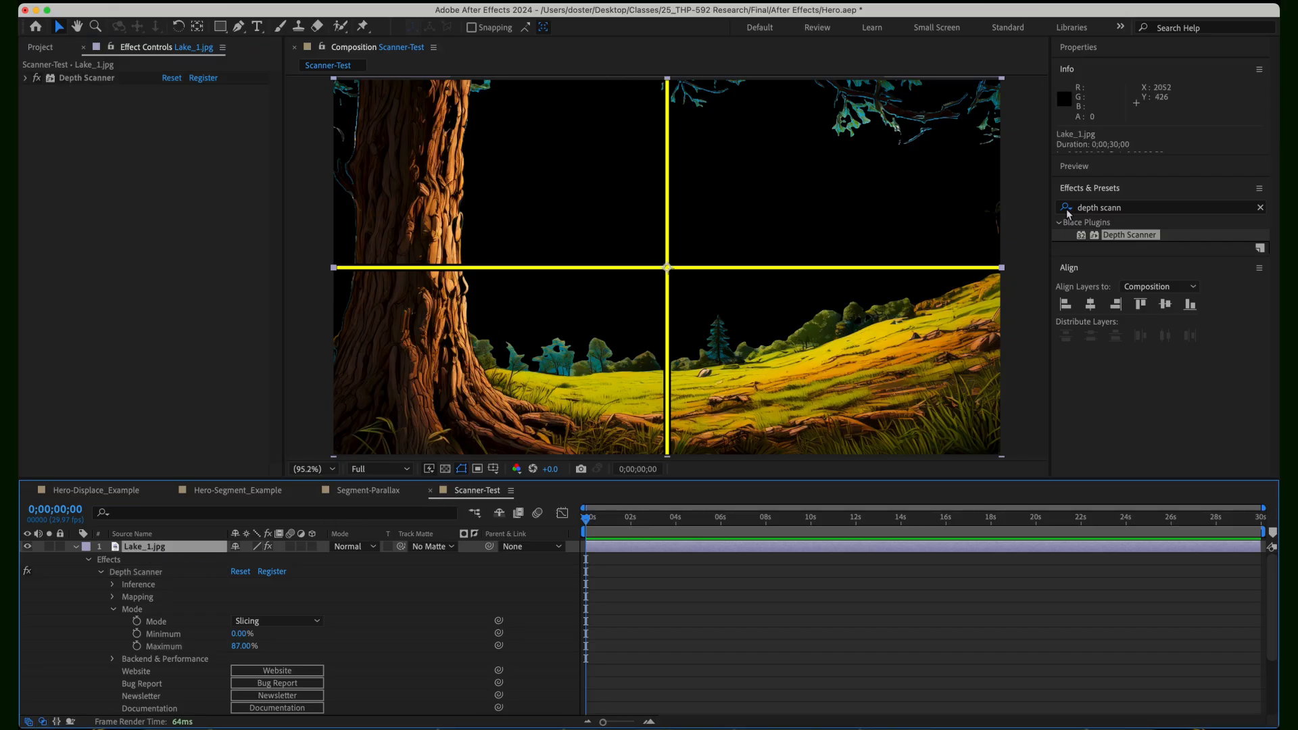
left_click(1129, 207)
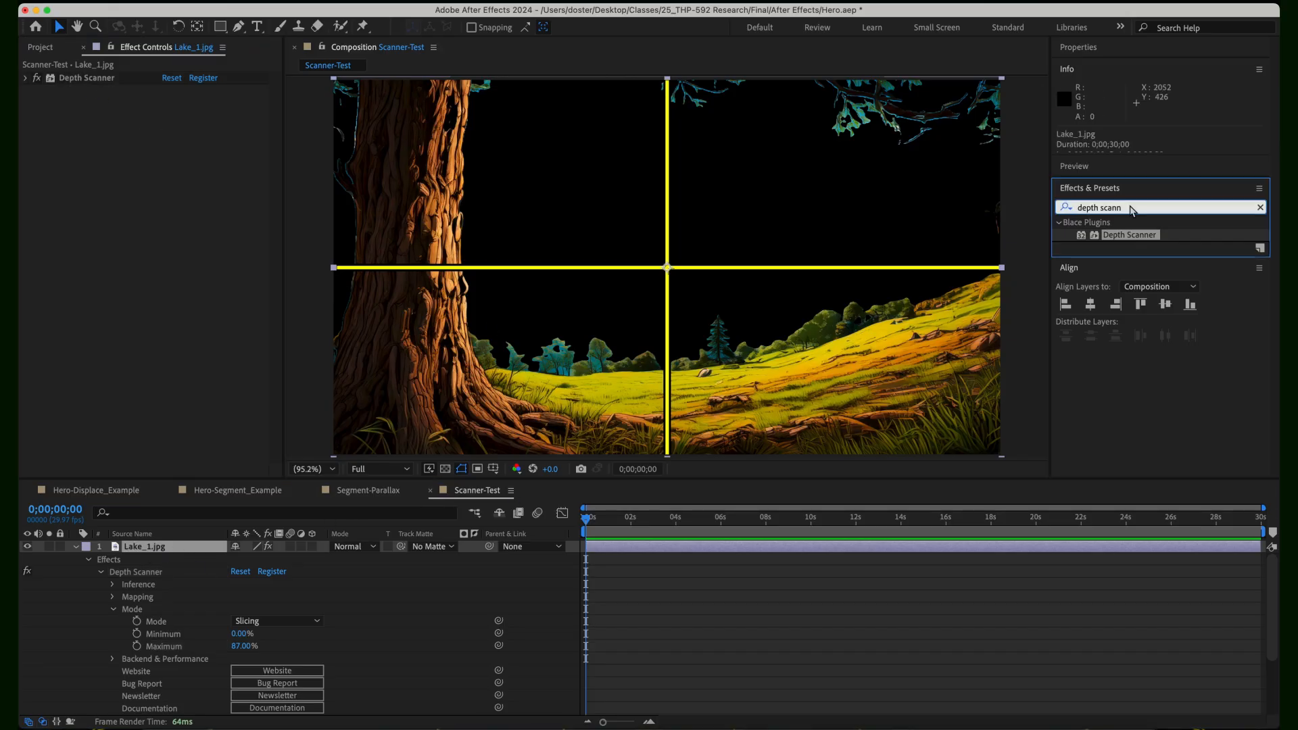
left_click(1260, 208)
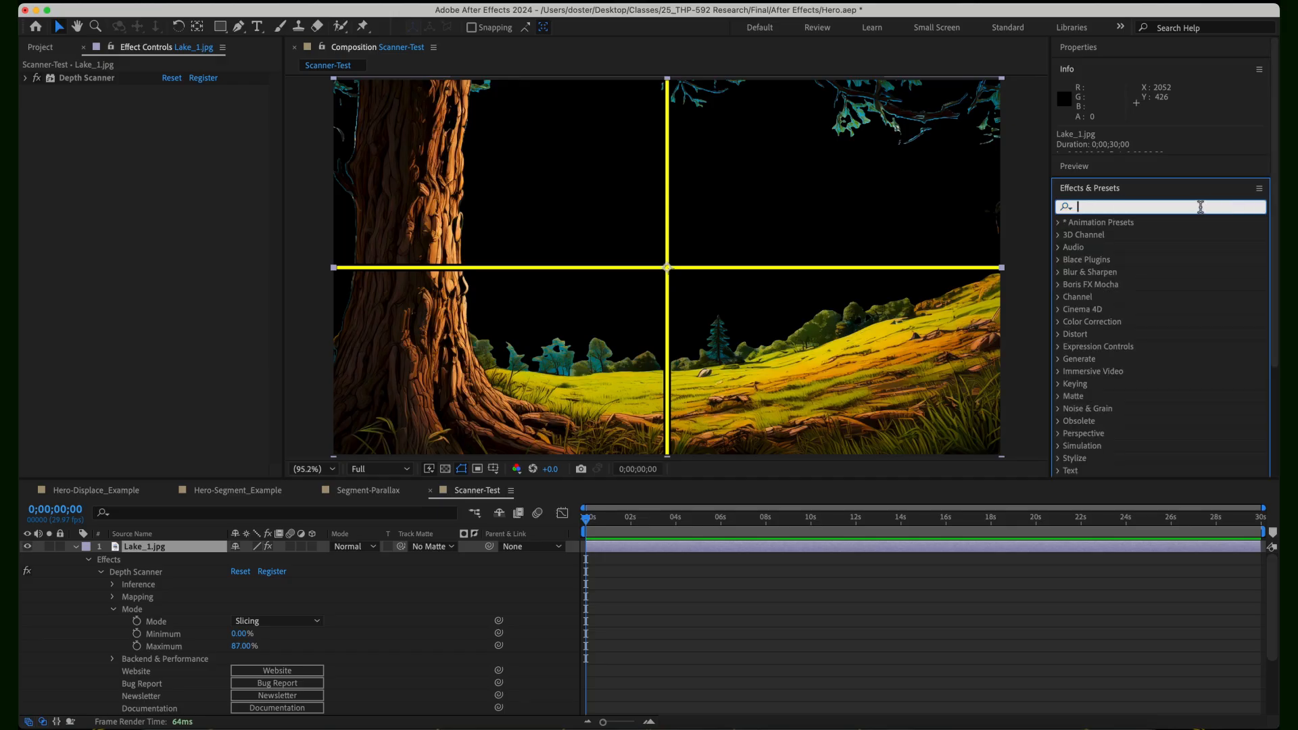
type("key")
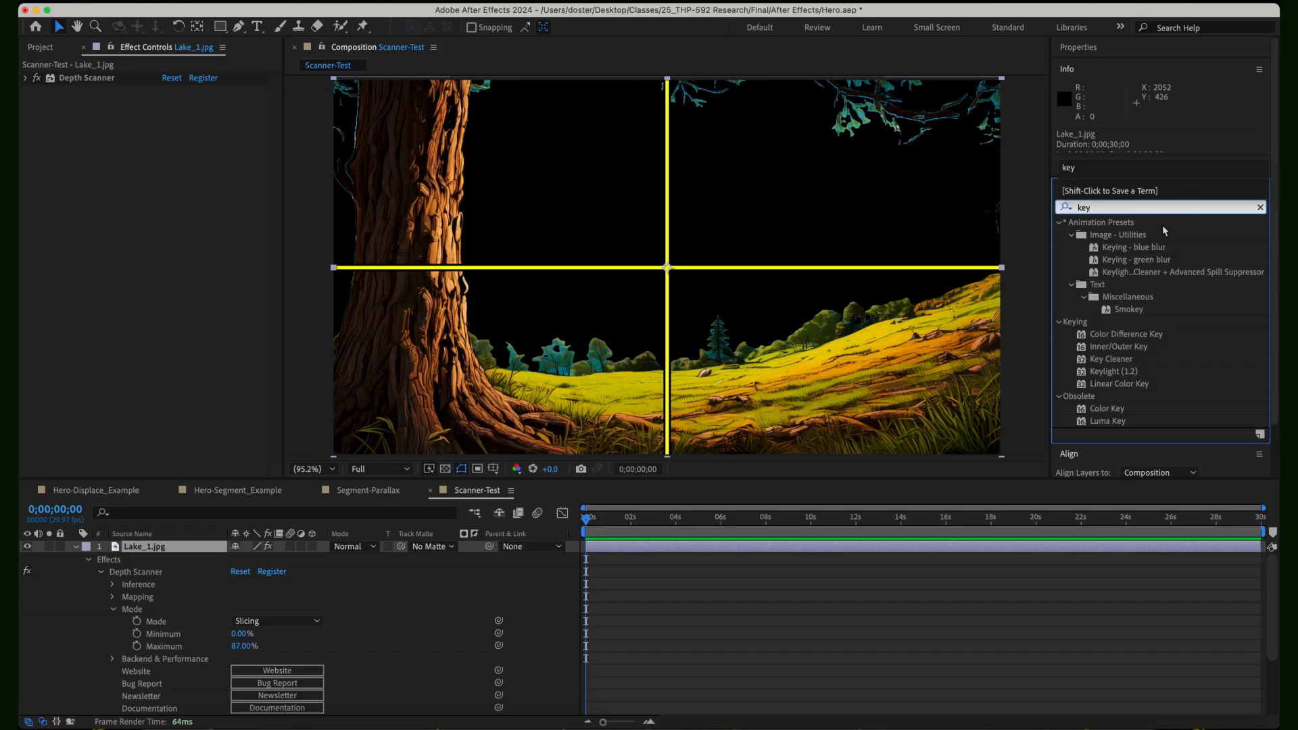
double_click(1109, 384)
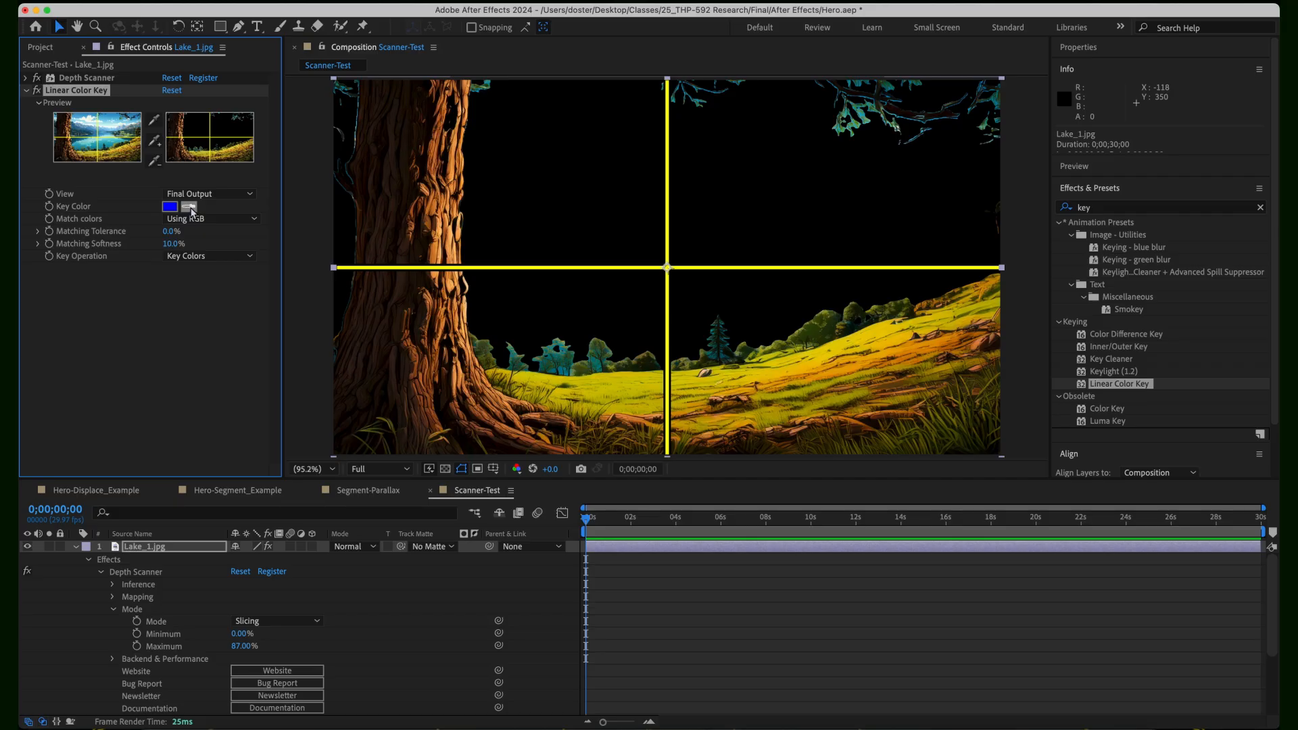
- Sample the teal of the distant trees as the Linear Color Key's Key Color and set Matching Softness to 15%
left_click(189, 208)
left_click(601, 366)
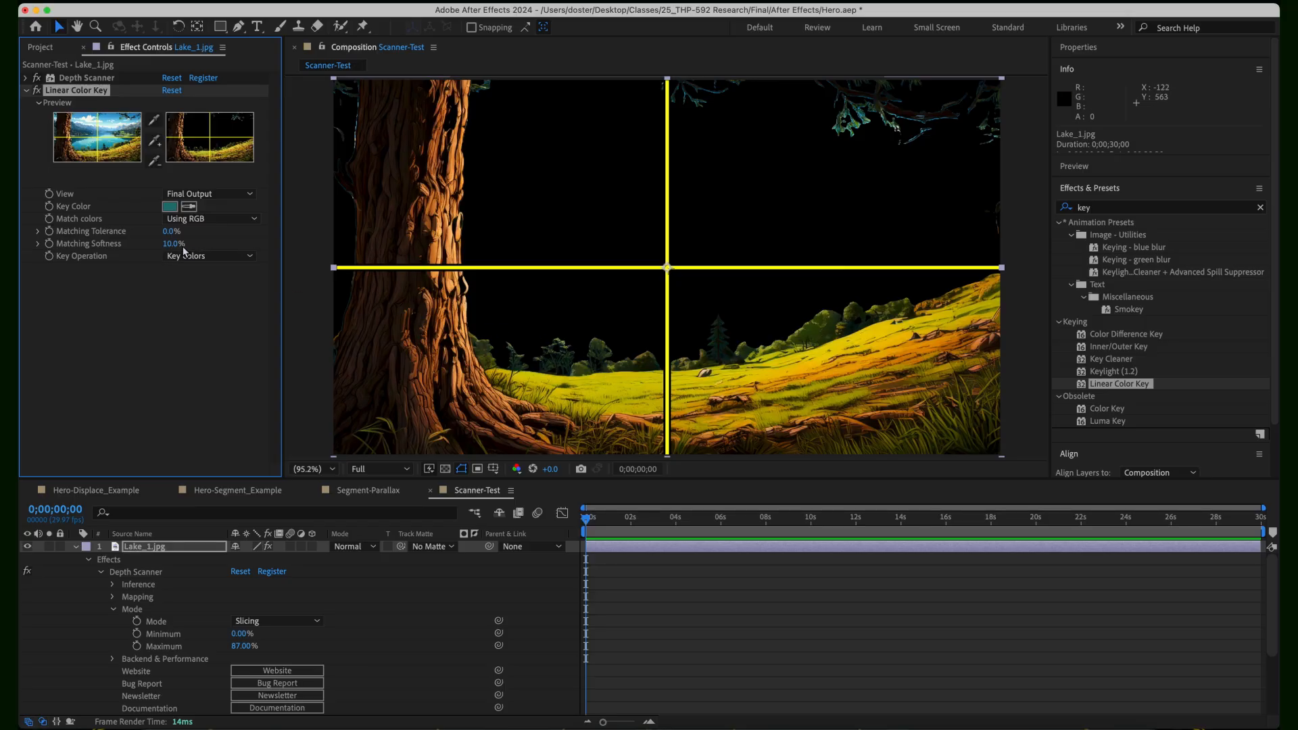
left_click_drag(170, 250, 171, 246)
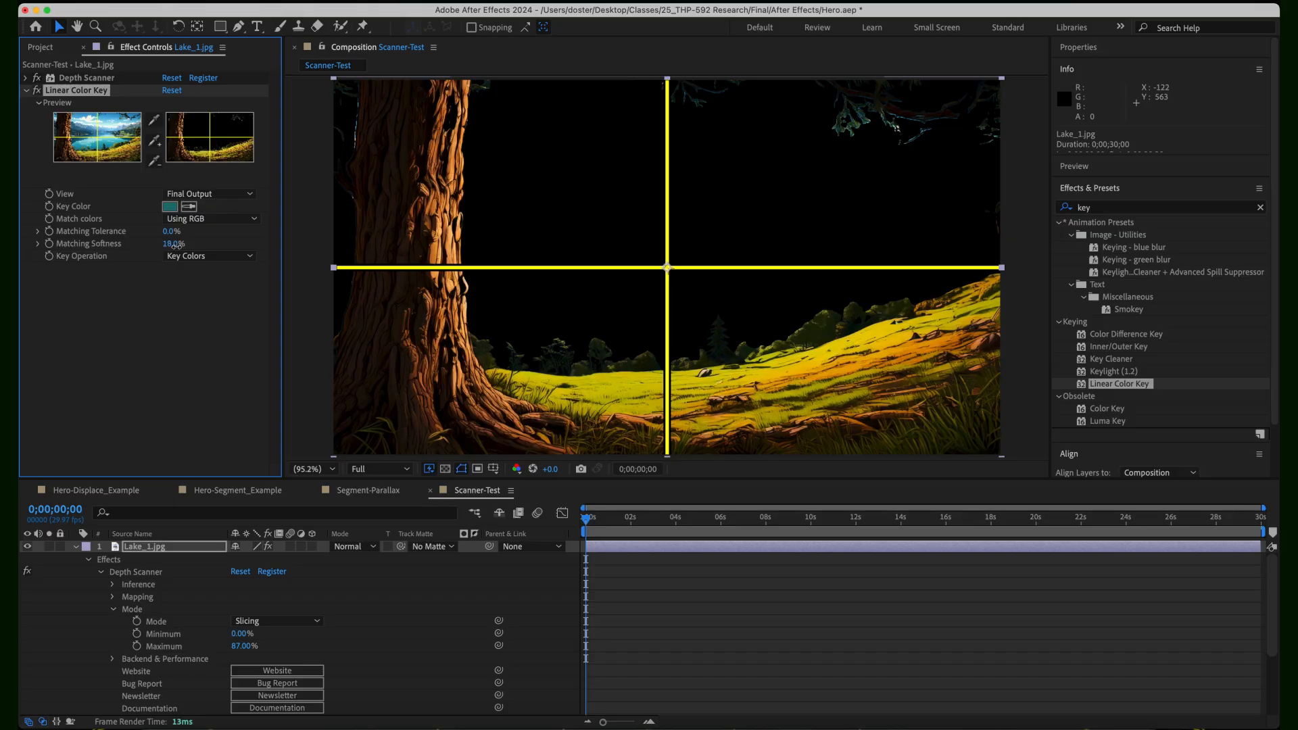
key("super+z")
mouse_move(169, 231)
left_mouse_down()
mouse_move(184, 231)
mouse_move(177, 245)
left_mouse_up()
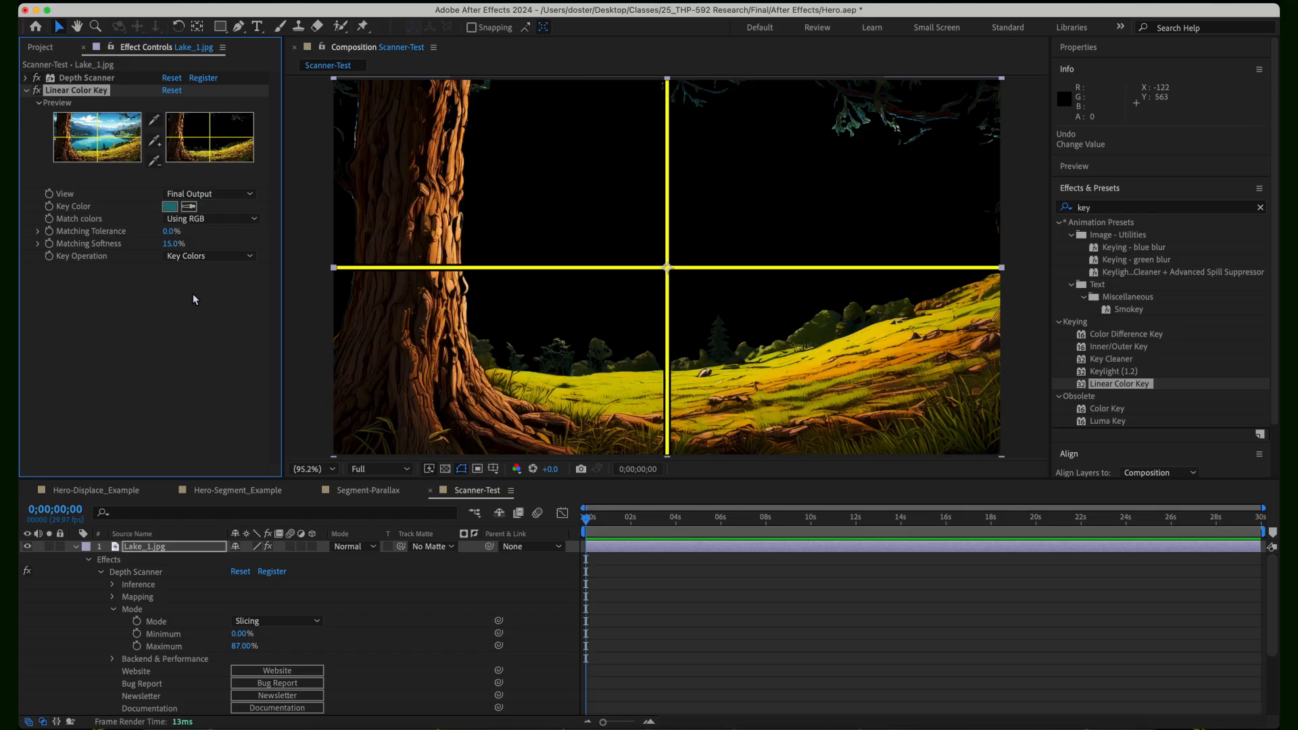
- Expand the Depth Scanner settings and turn on the transparency grid to check the keyed foreground slice
left_click(424, 610)
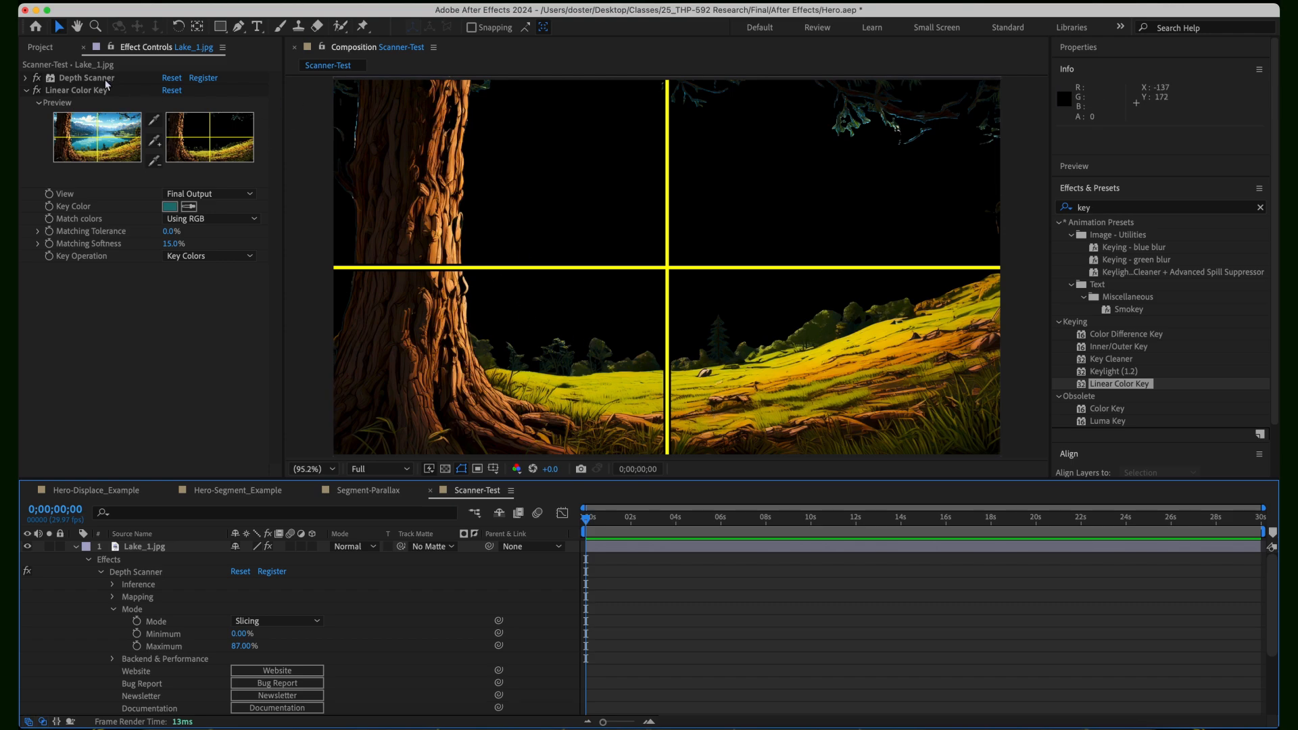
left_click(26, 79)
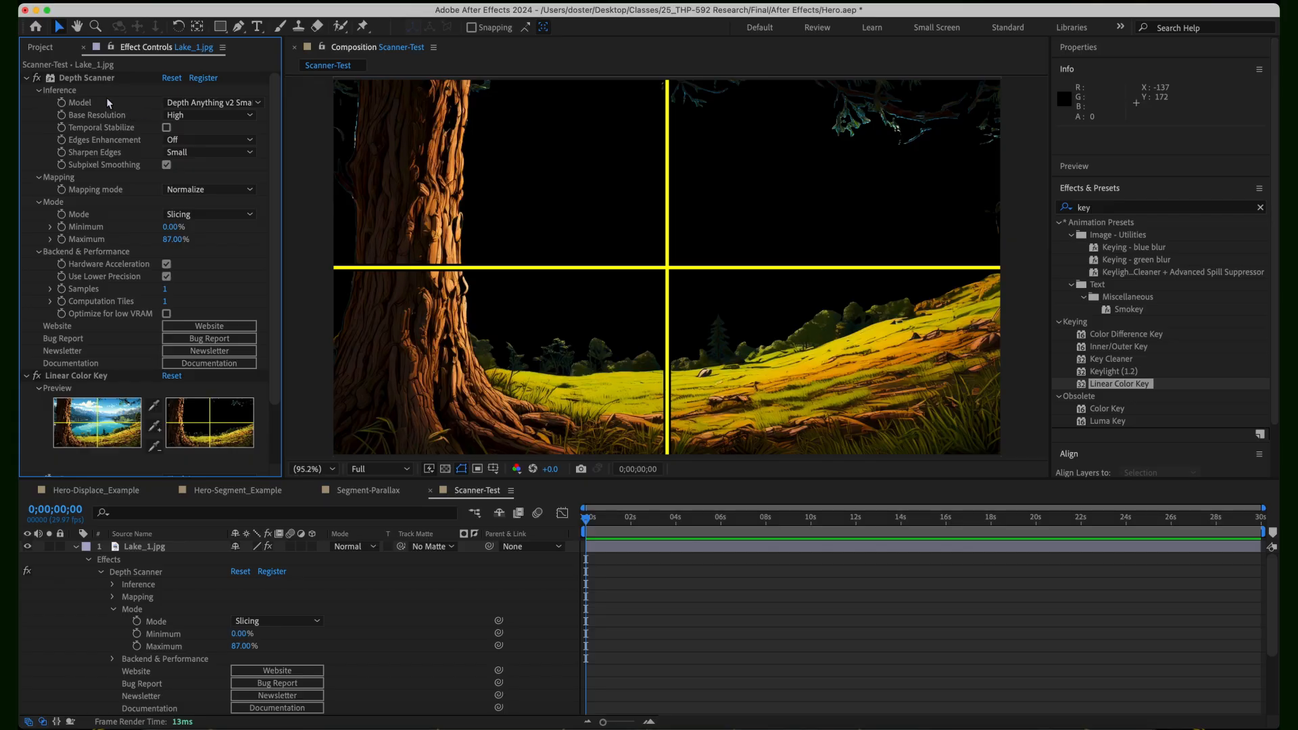
left_click(91, 77)
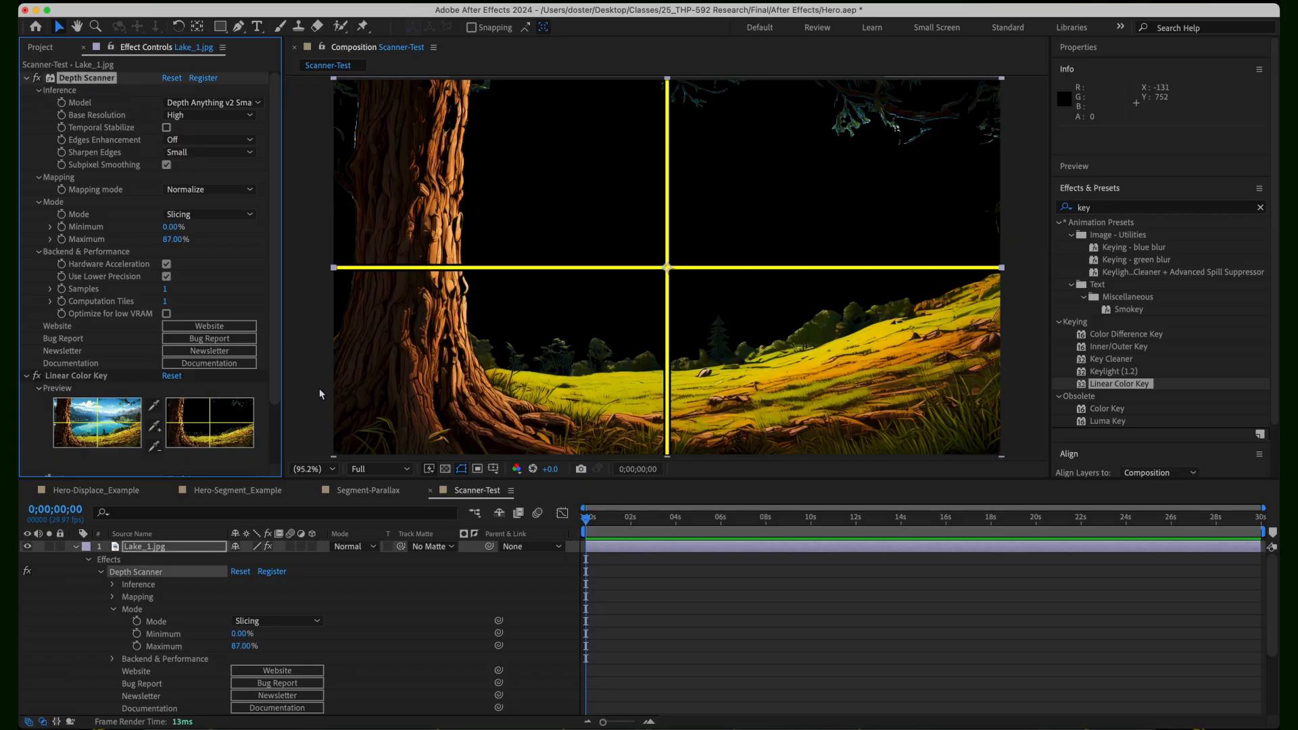
left_click(424, 614)
scroll(152, 563, "down", 3)
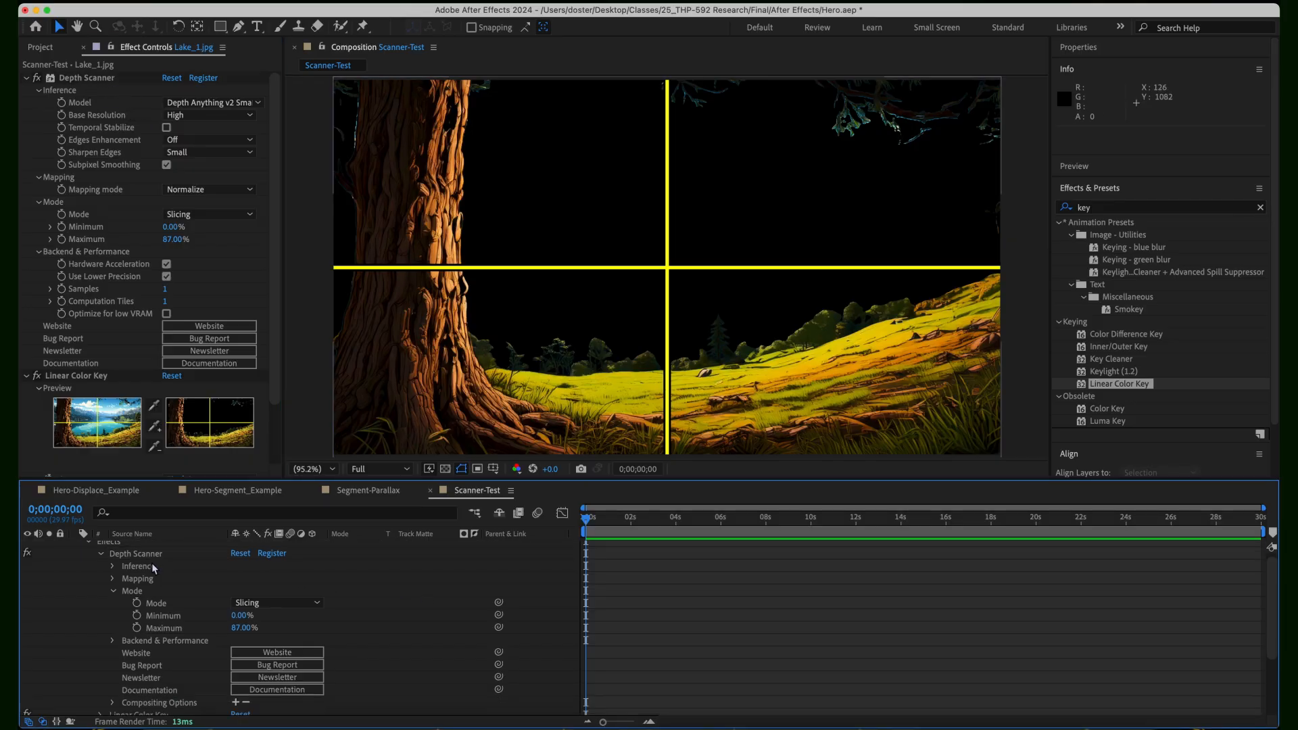
scroll(155, 570, "up", 3)
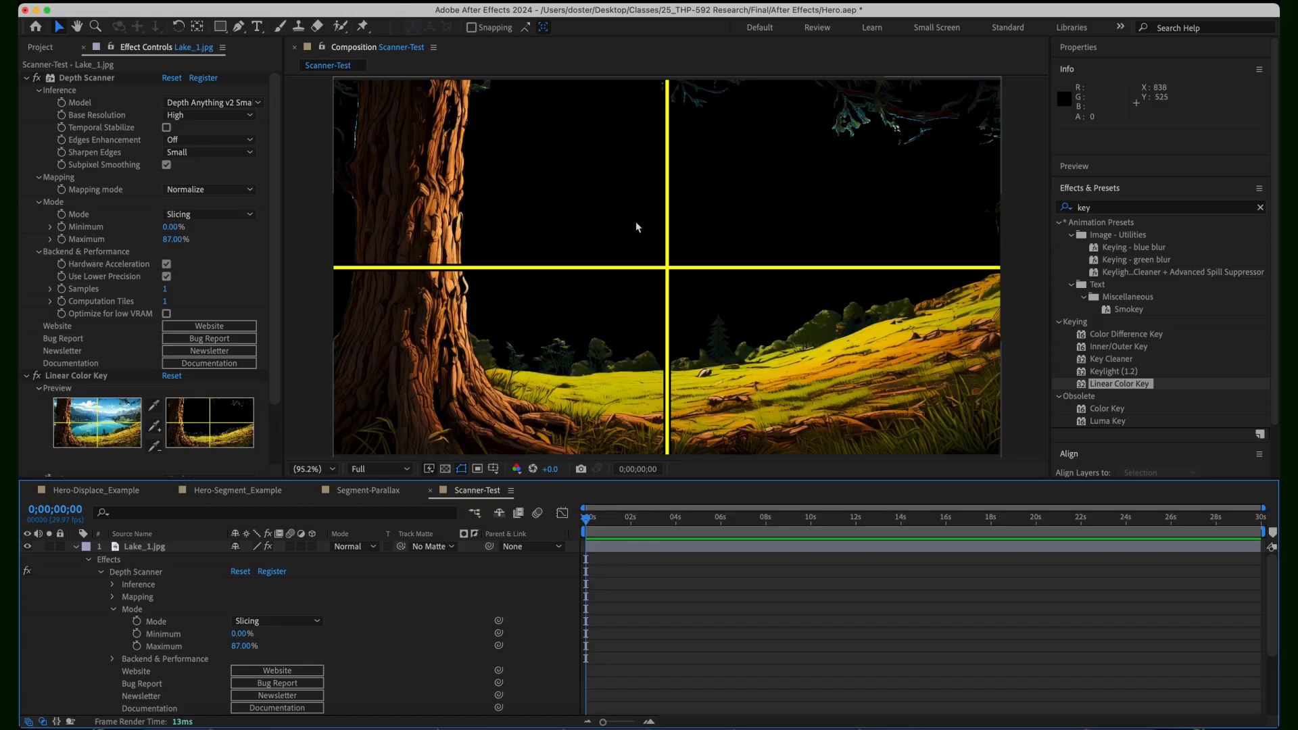
left_click(445, 468)
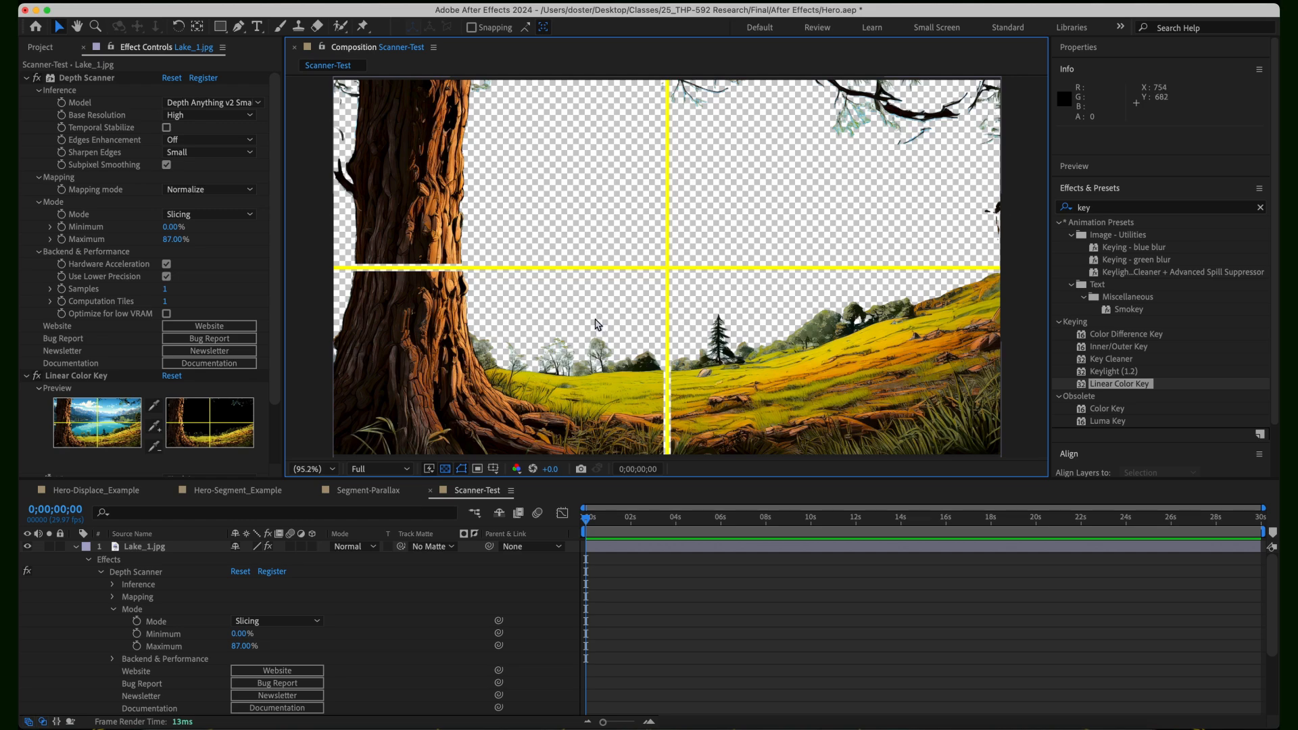
- Collapse the Depth Scanner and Linear Color Key settings and select the Lake_1.jpg layer in the timeline
left_click(108, 79)
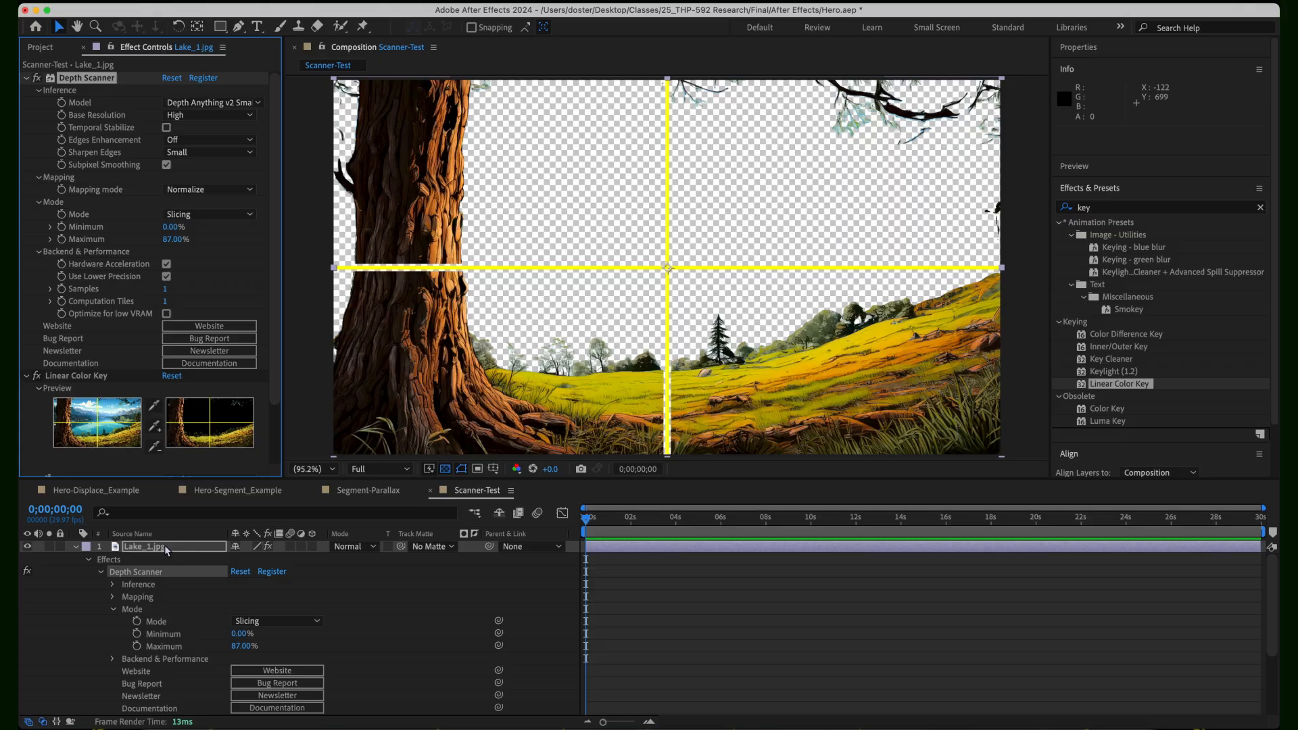
left_click(27, 78)
left_click(26, 90)
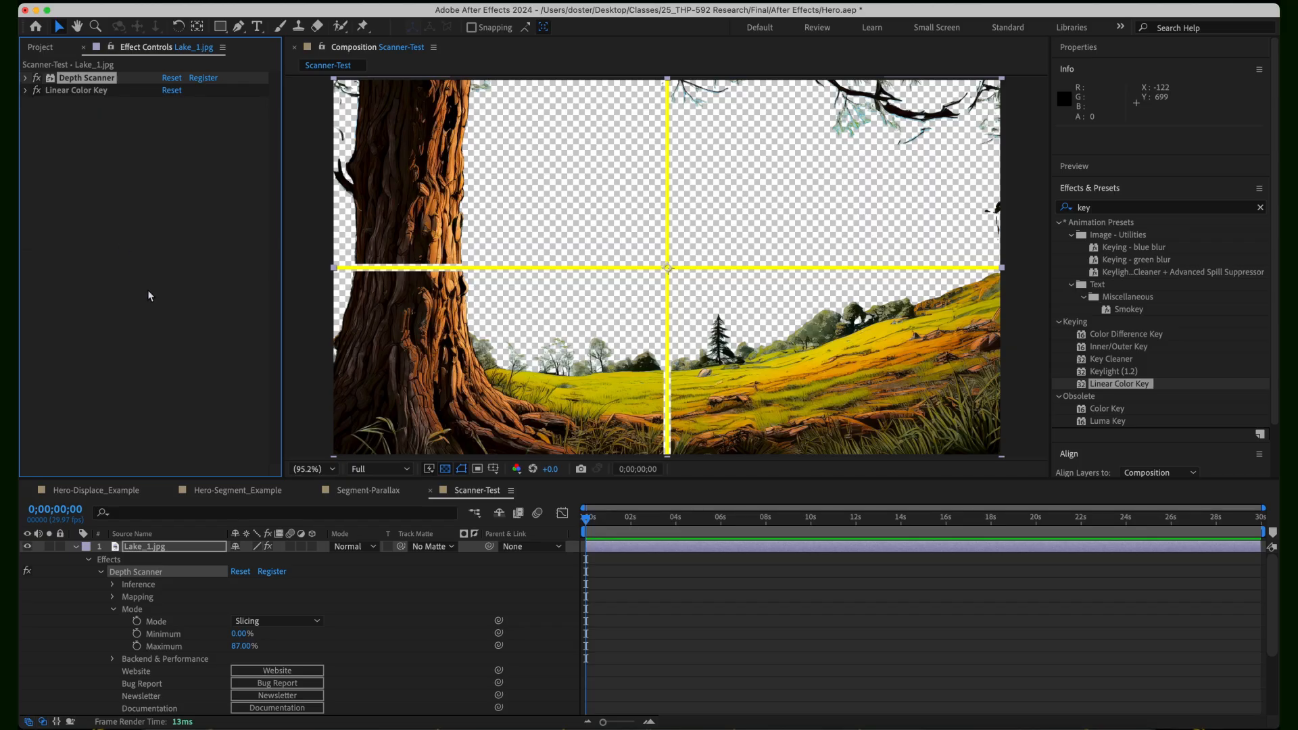
left_click(147, 289)
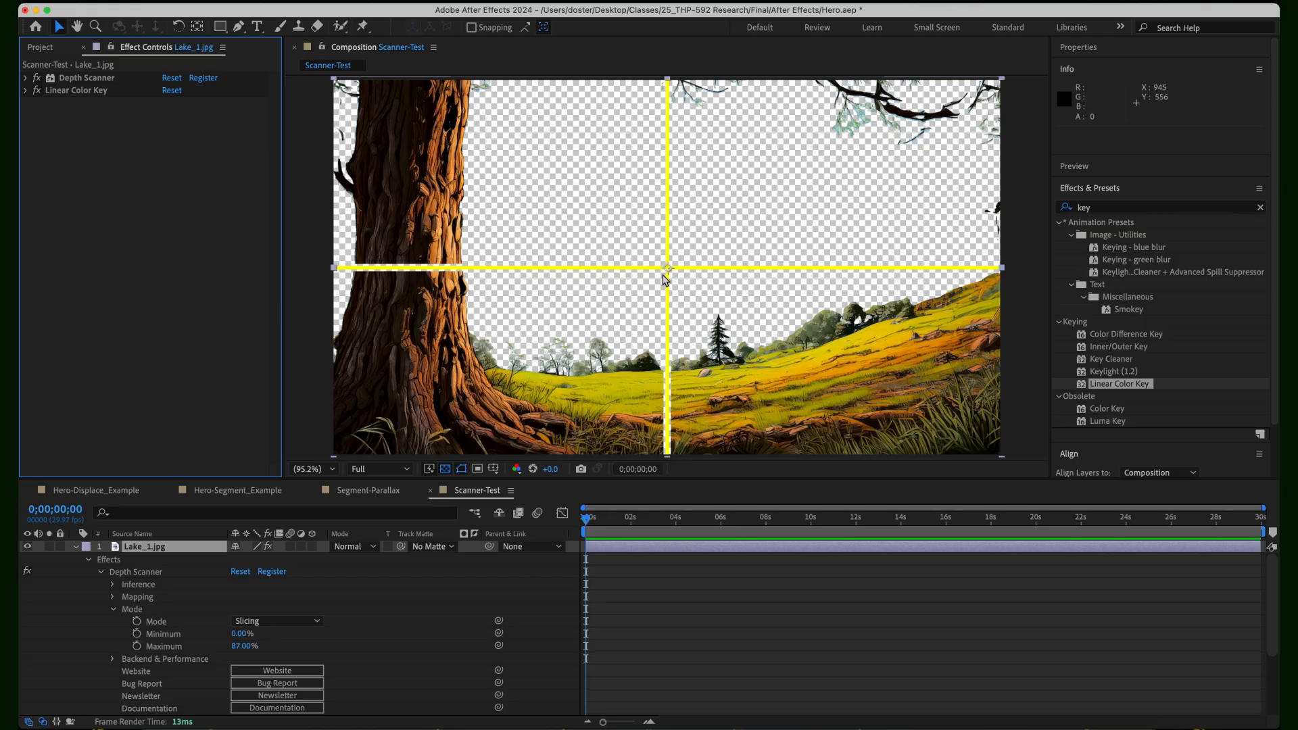
left_click(187, 548)
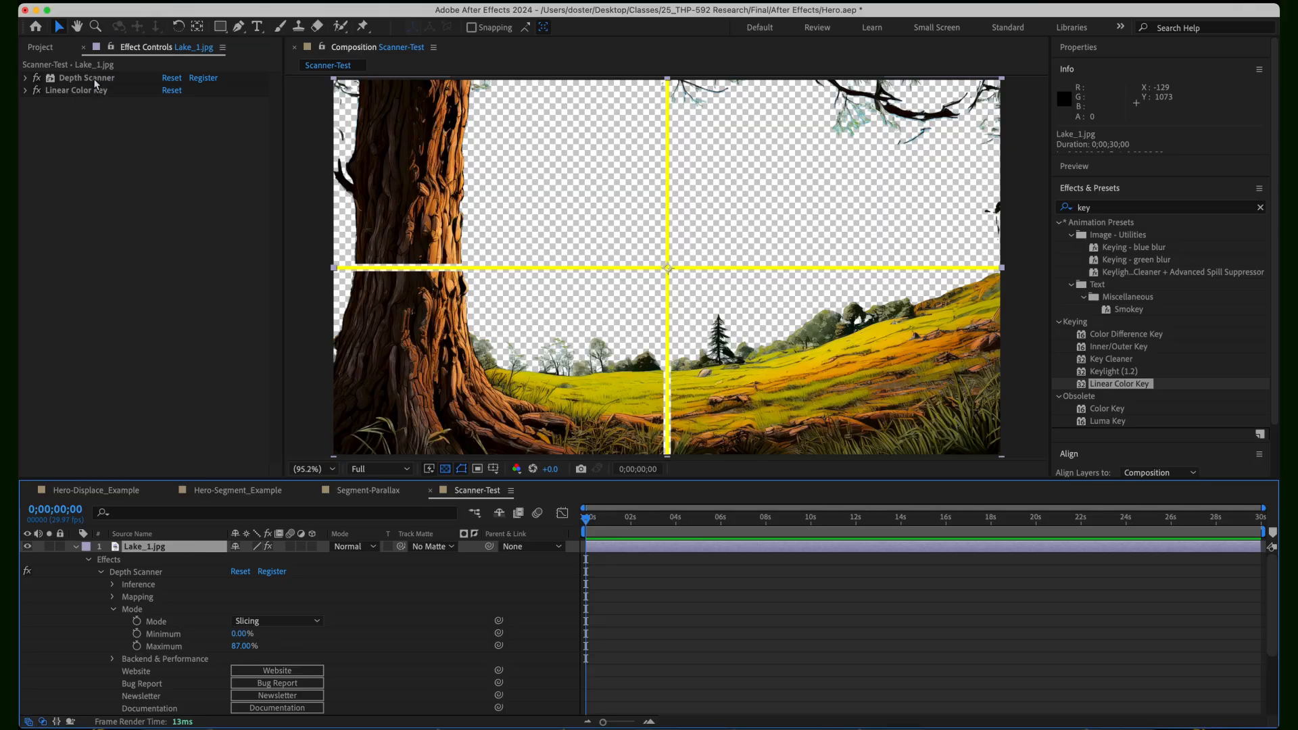
scroll(643, 265, "down", 1)
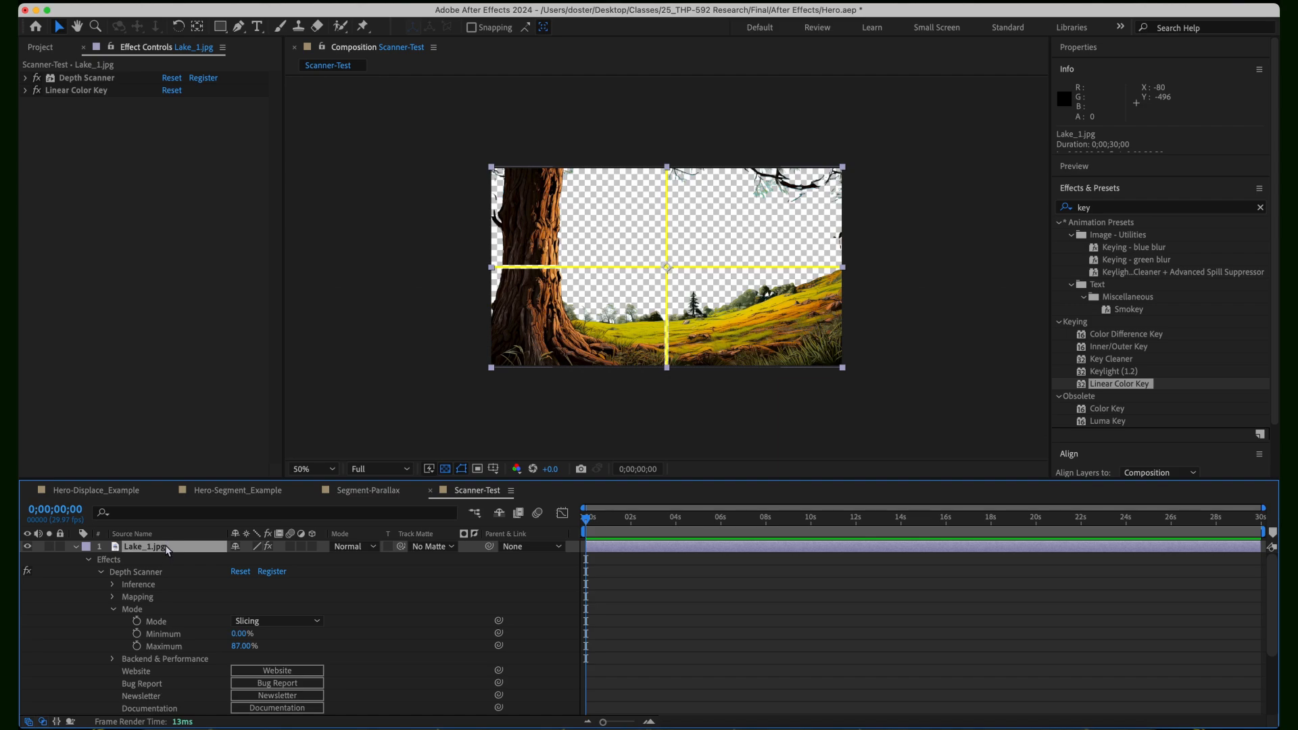
- Try to mask out the overhanging branches directly on the Lake_1.jpg layer with a rectangle mask
left_click(220, 27)
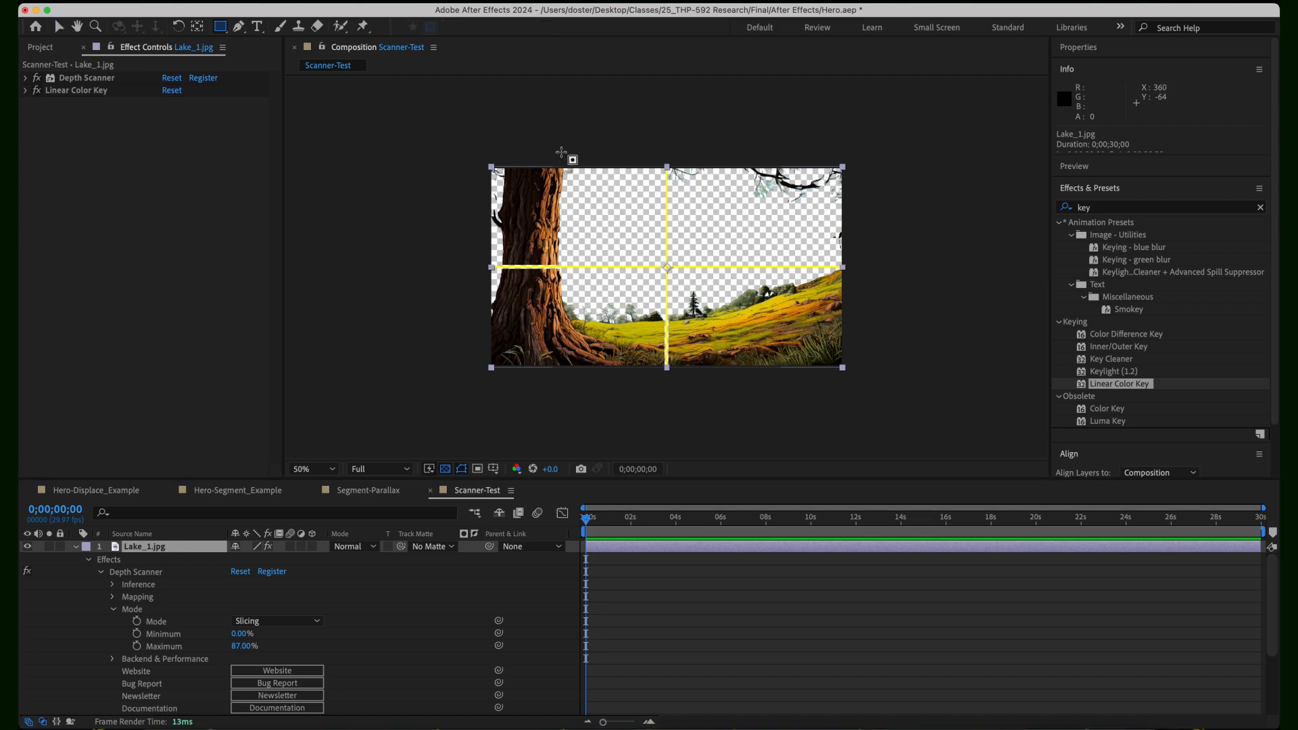
left_click_drag(607, 116, 885, 257)
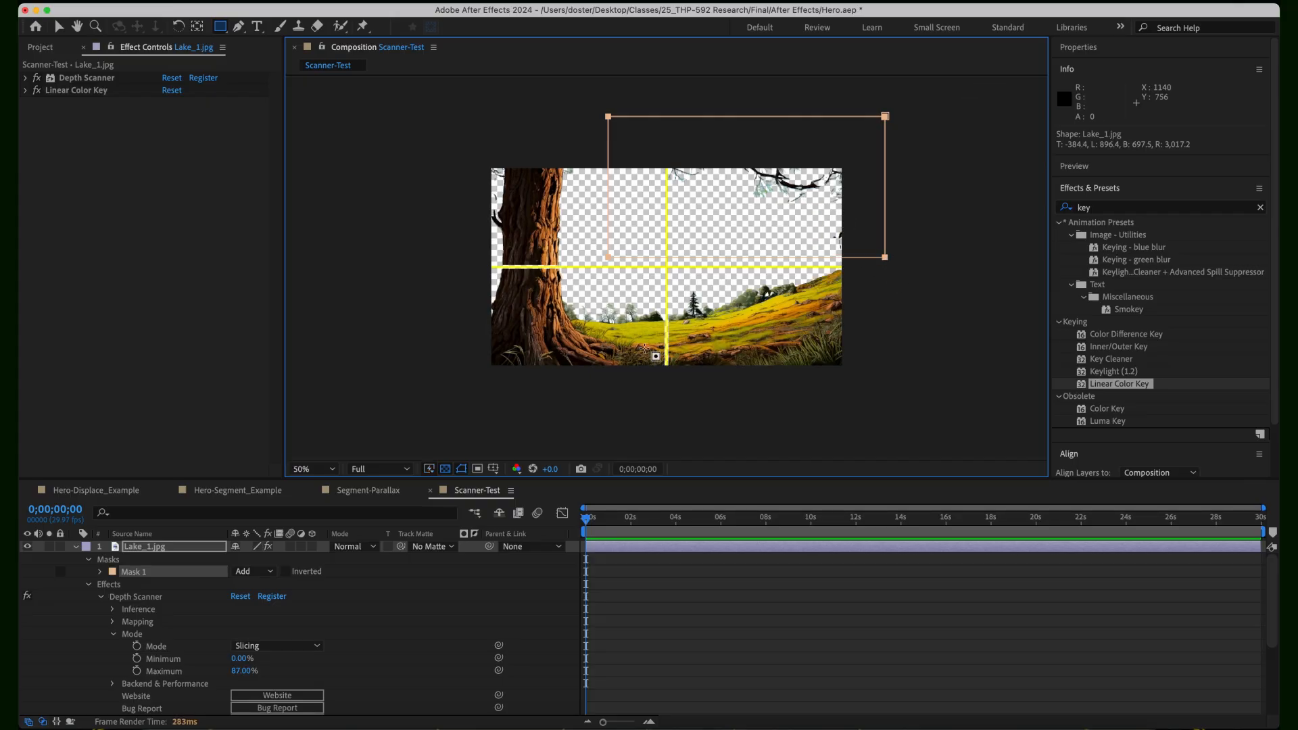
left_click(285, 571)
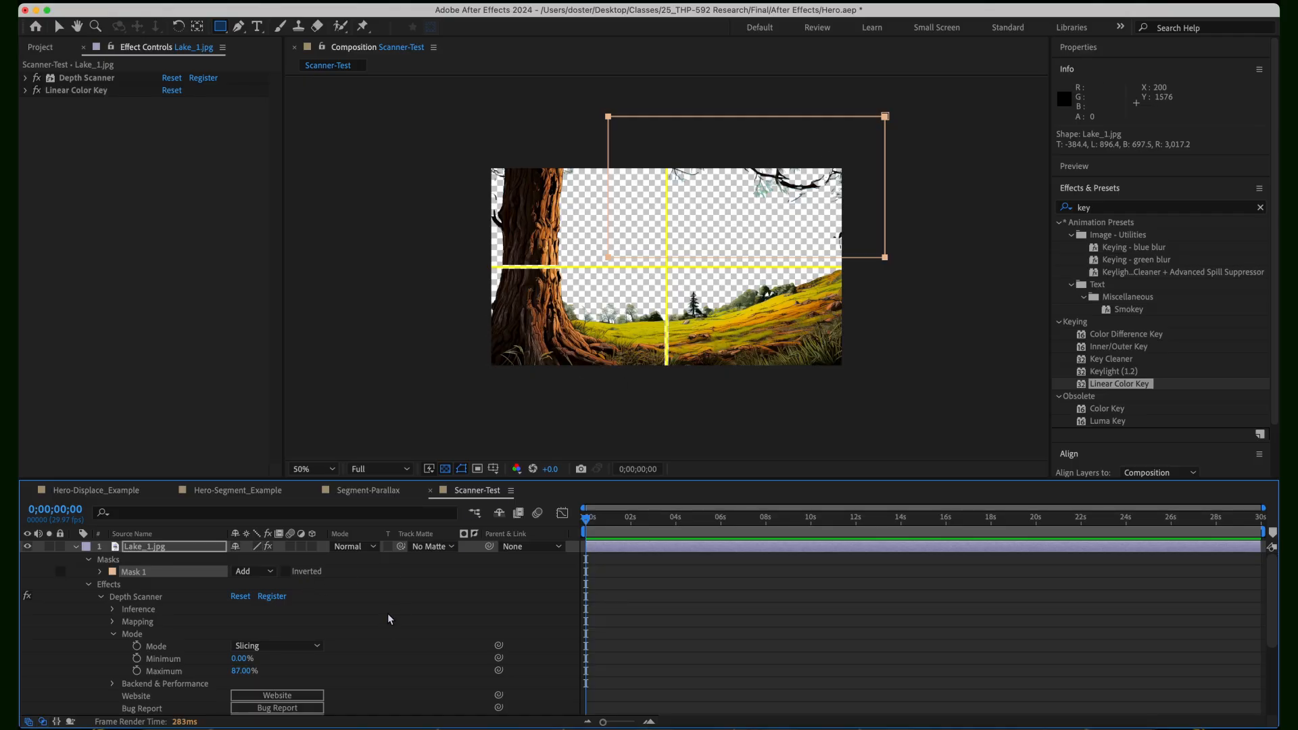
key("super+z")
key("super+z")
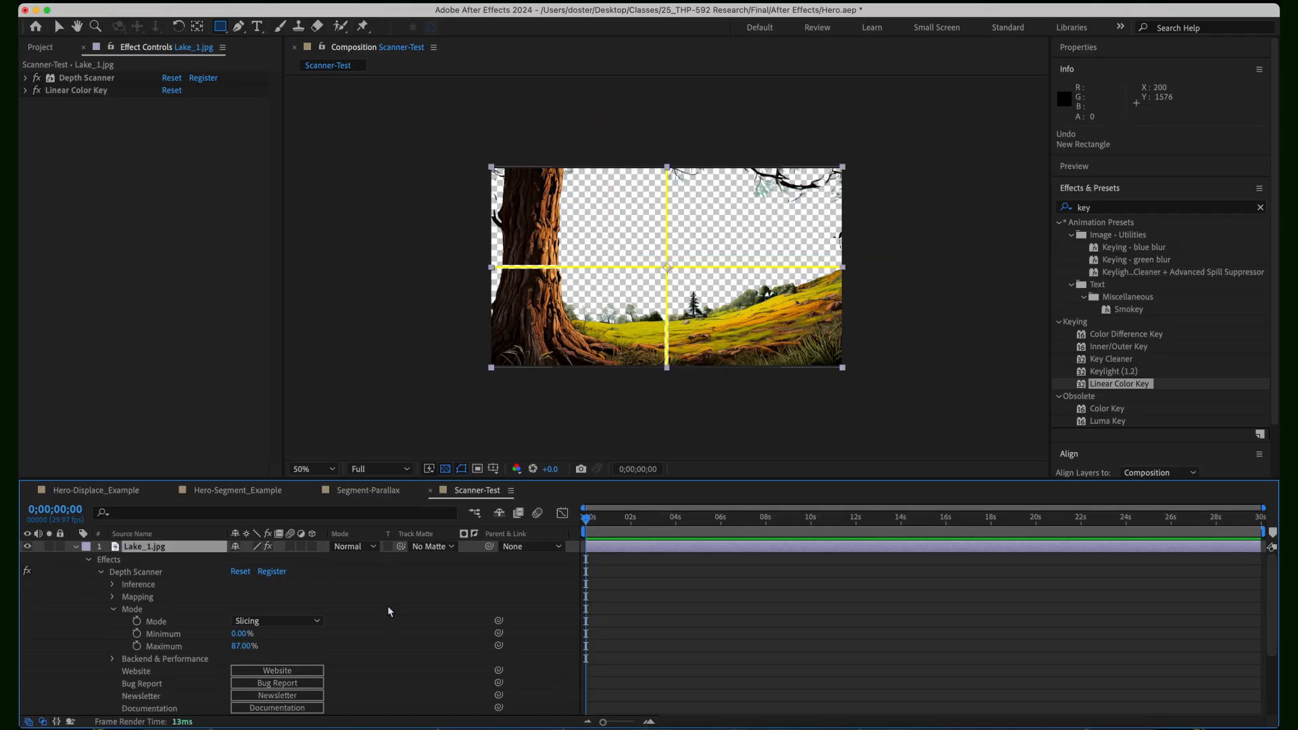
- Pre-compose the Lake_1.jpg layer as "Lake_1.jpg Comp 1", moving all attributes into the new composition
left_click(330, 469)
left_click(317, 209)
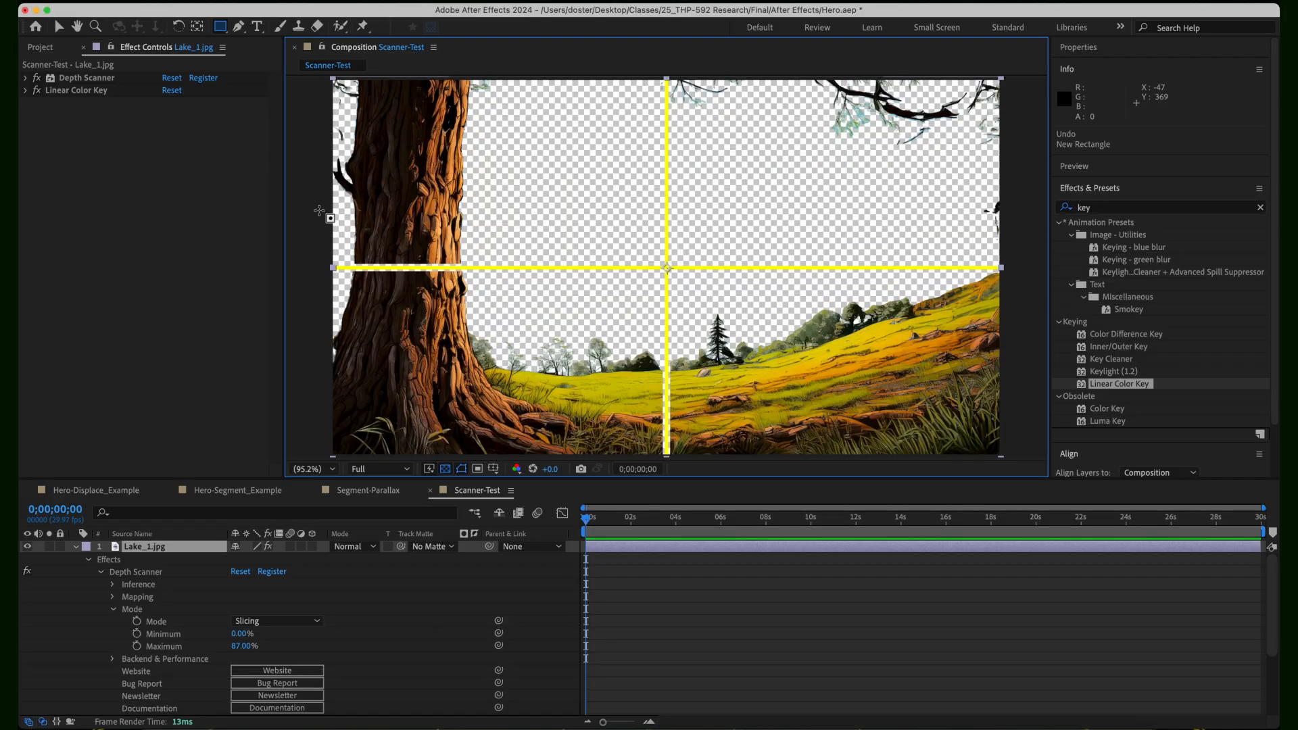
left_click(76, 548)
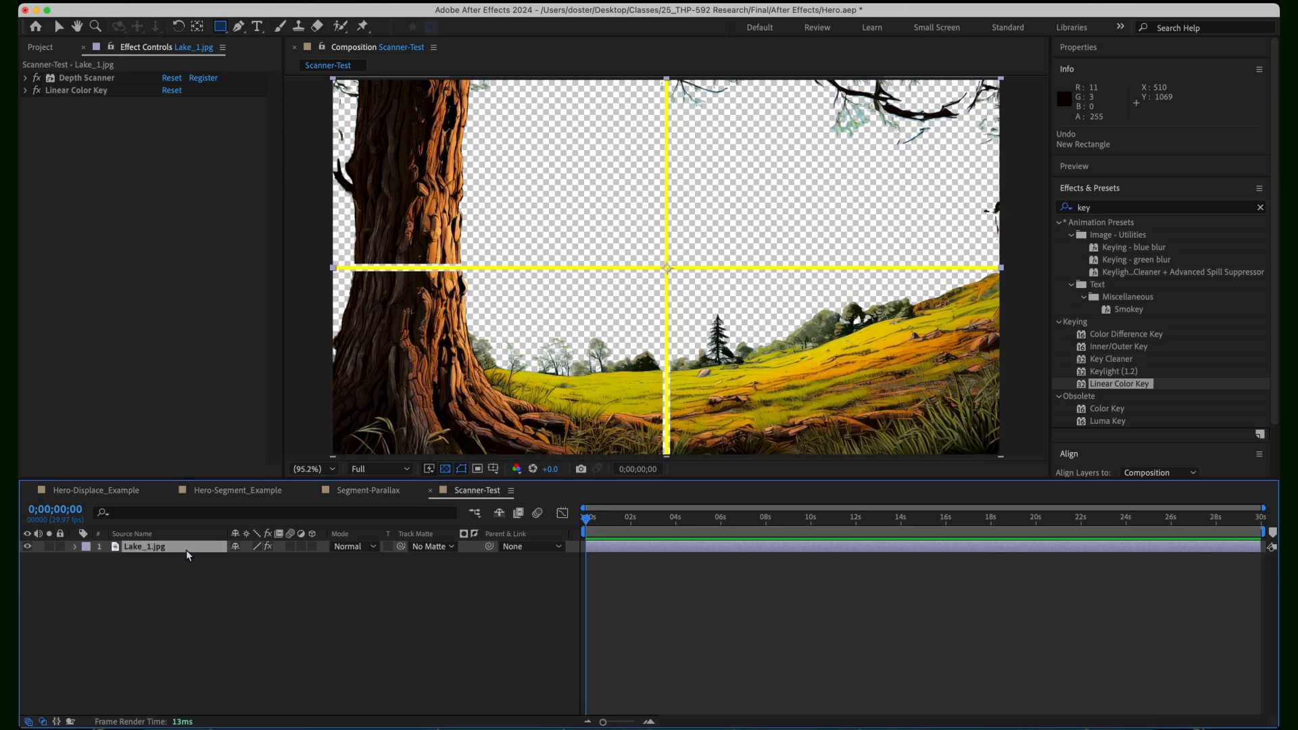
right_click(166, 552)
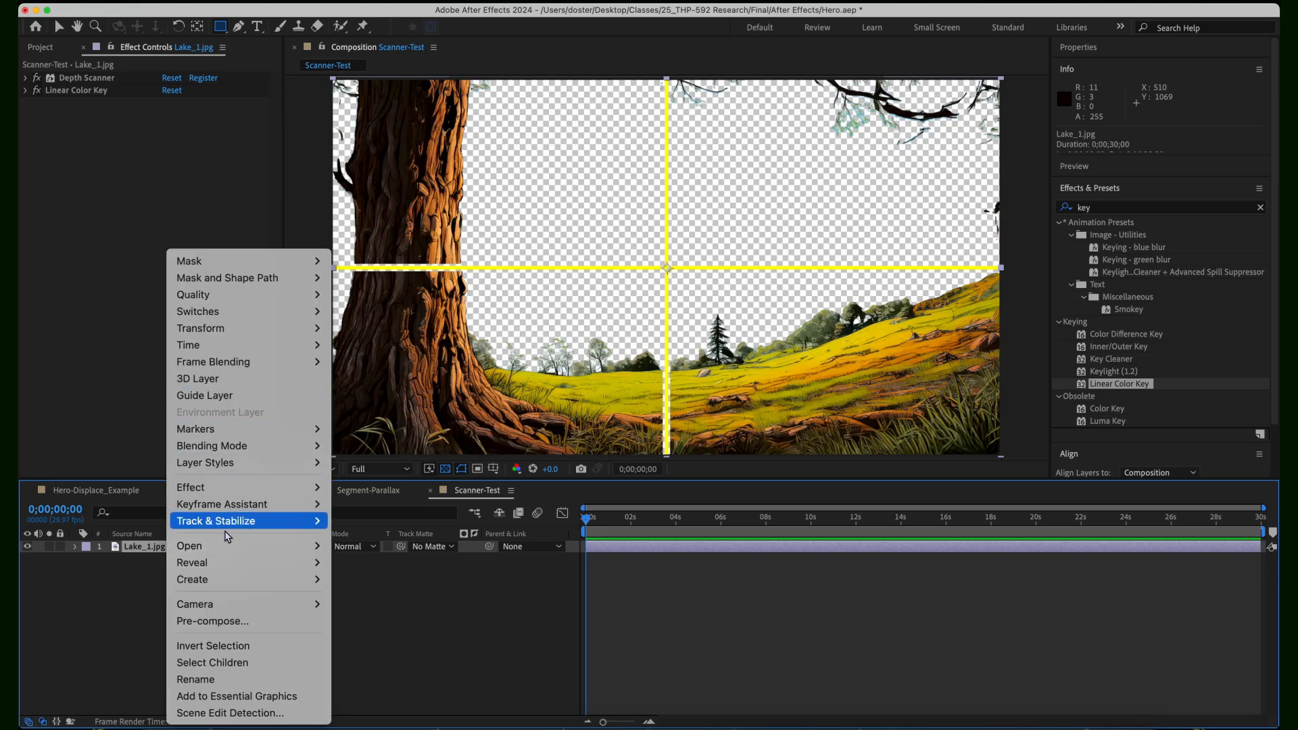
left_click(227, 621)
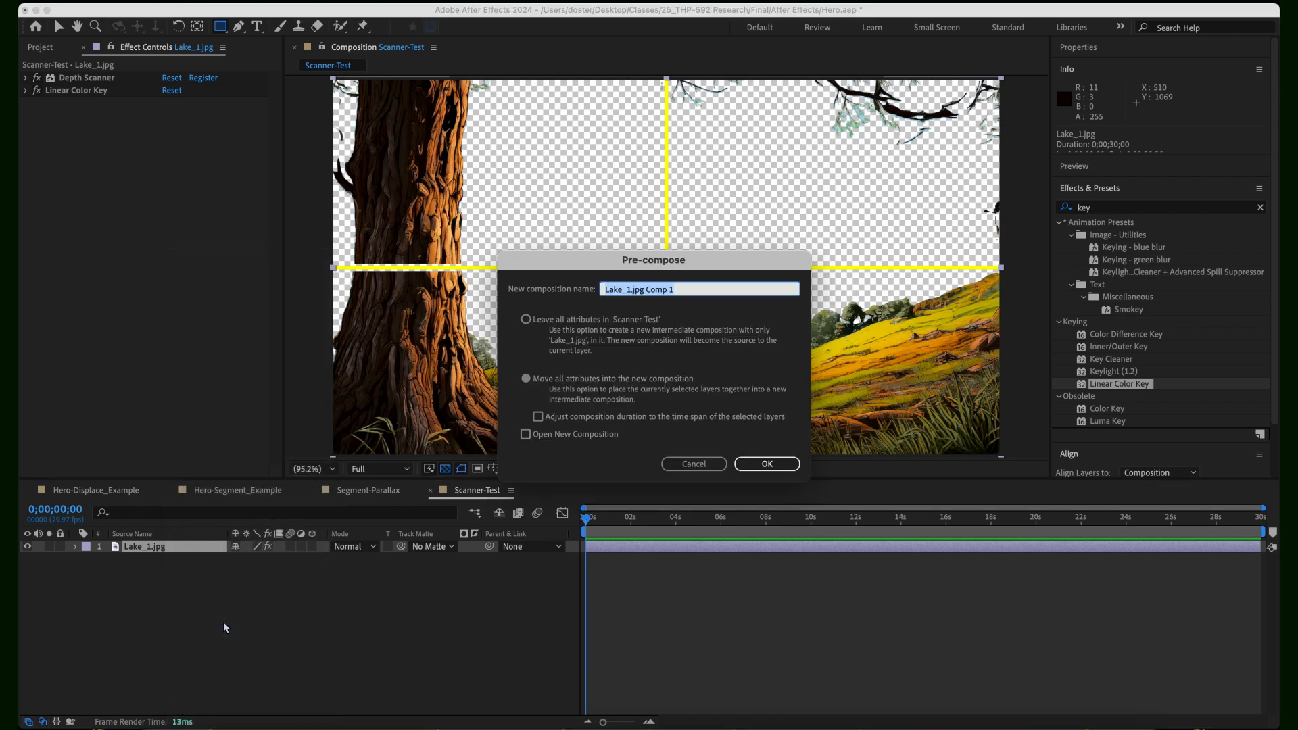
left_click(527, 379)
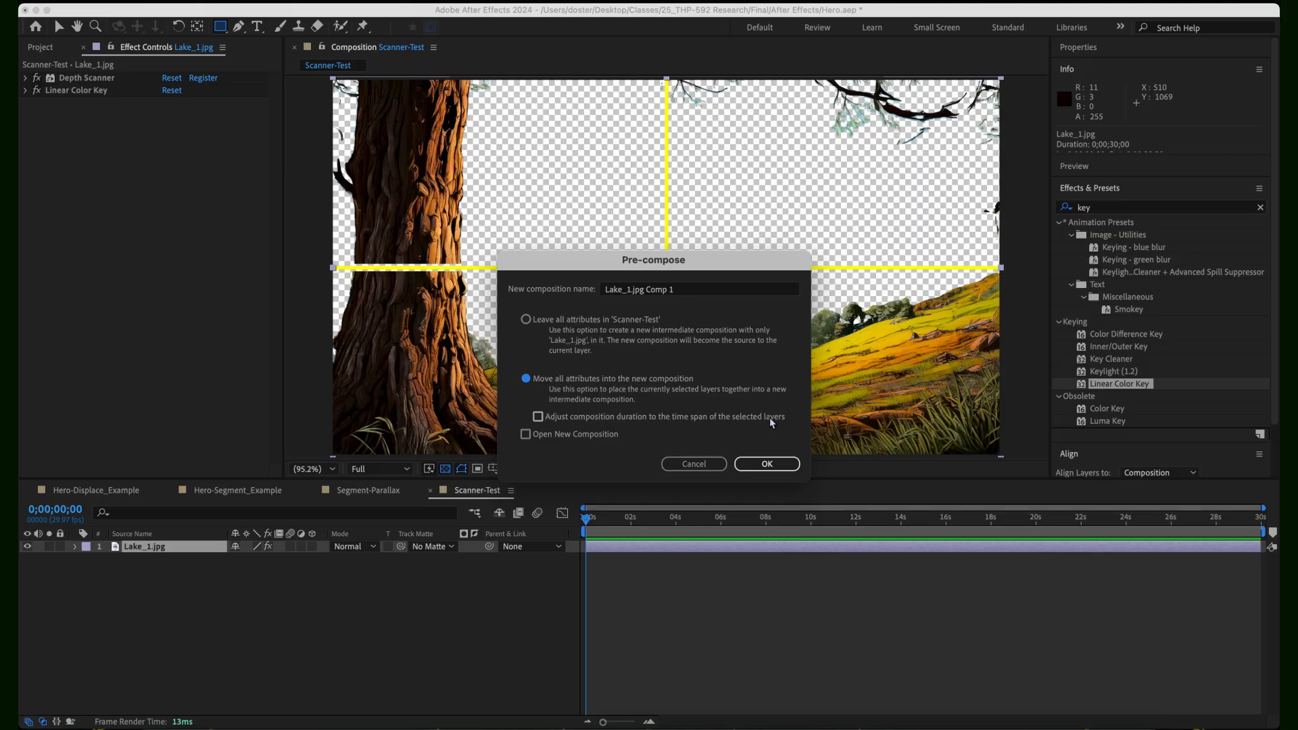
left_click(768, 465)
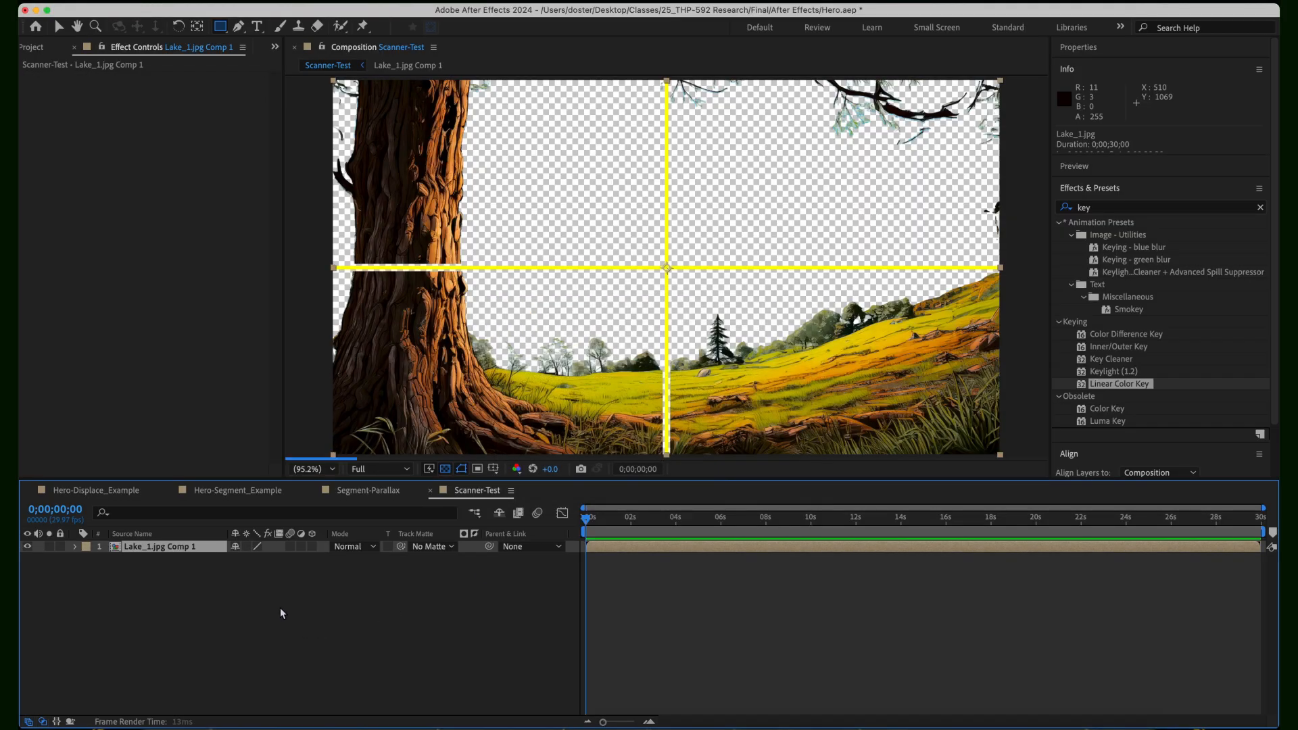
- Open Lake_1.jpg Comp 1, check the Depth Scanner and Linear Color Key settings on its layer, and return to the Scanner-Test composition
double_click(161, 549)
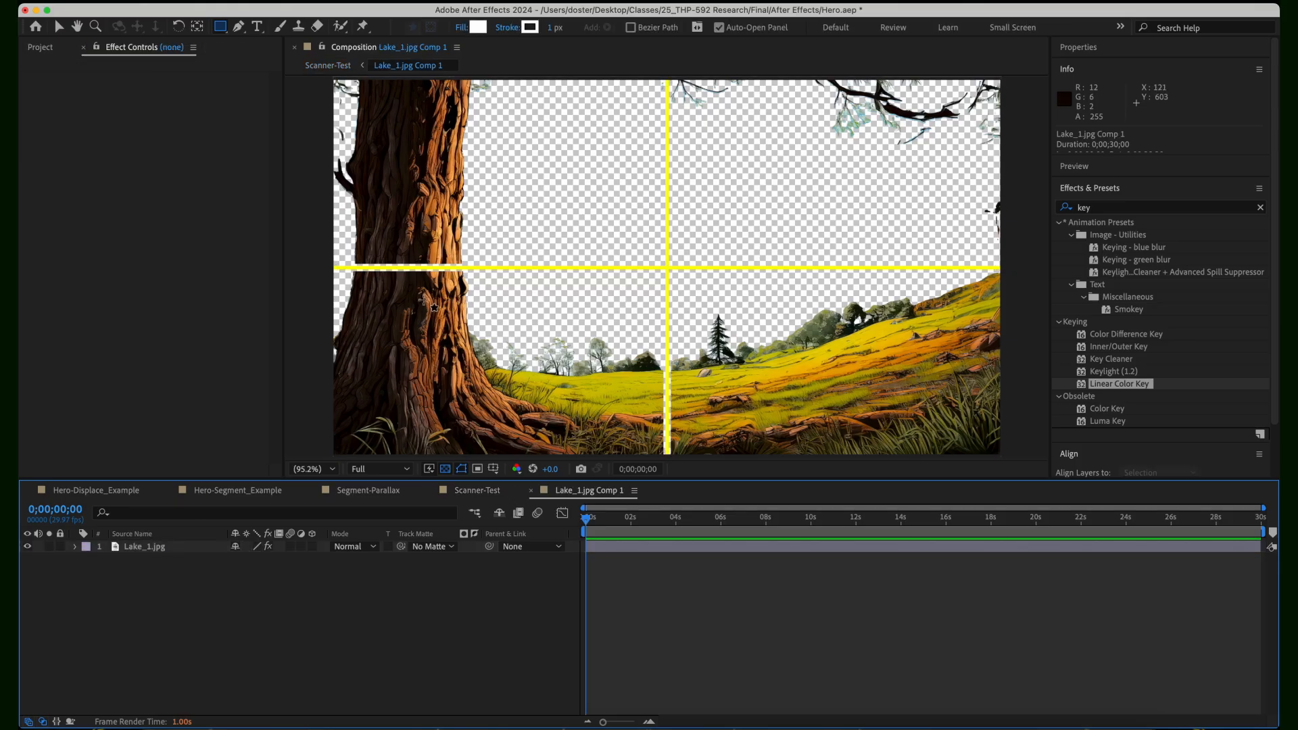
left_click(185, 547)
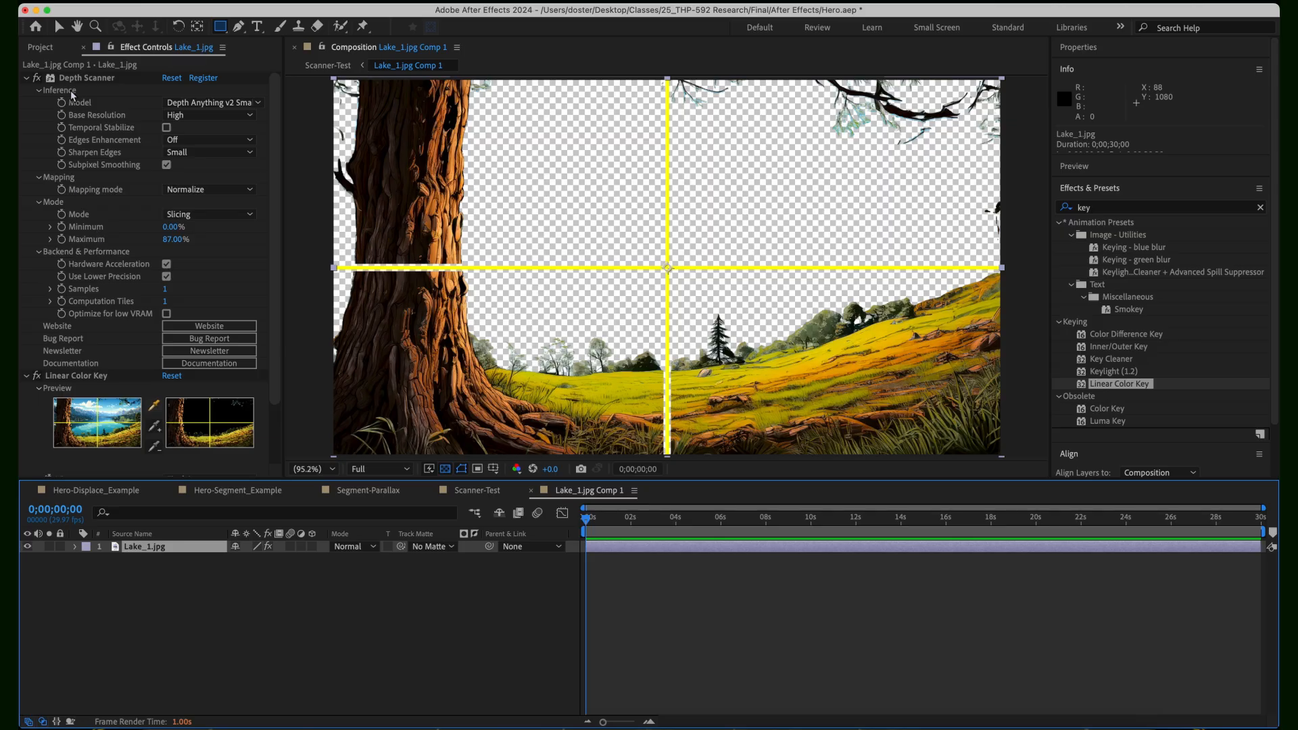
left_click(27, 80)
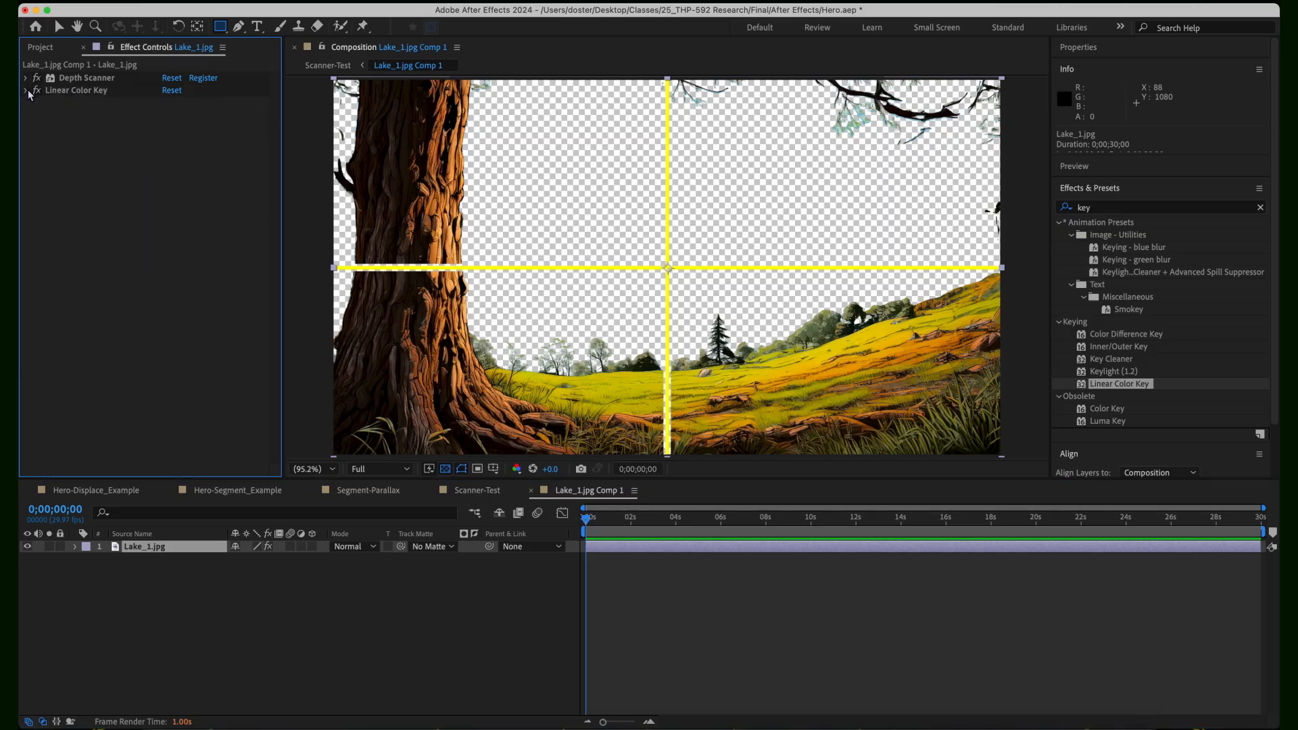
left_click(26, 78)
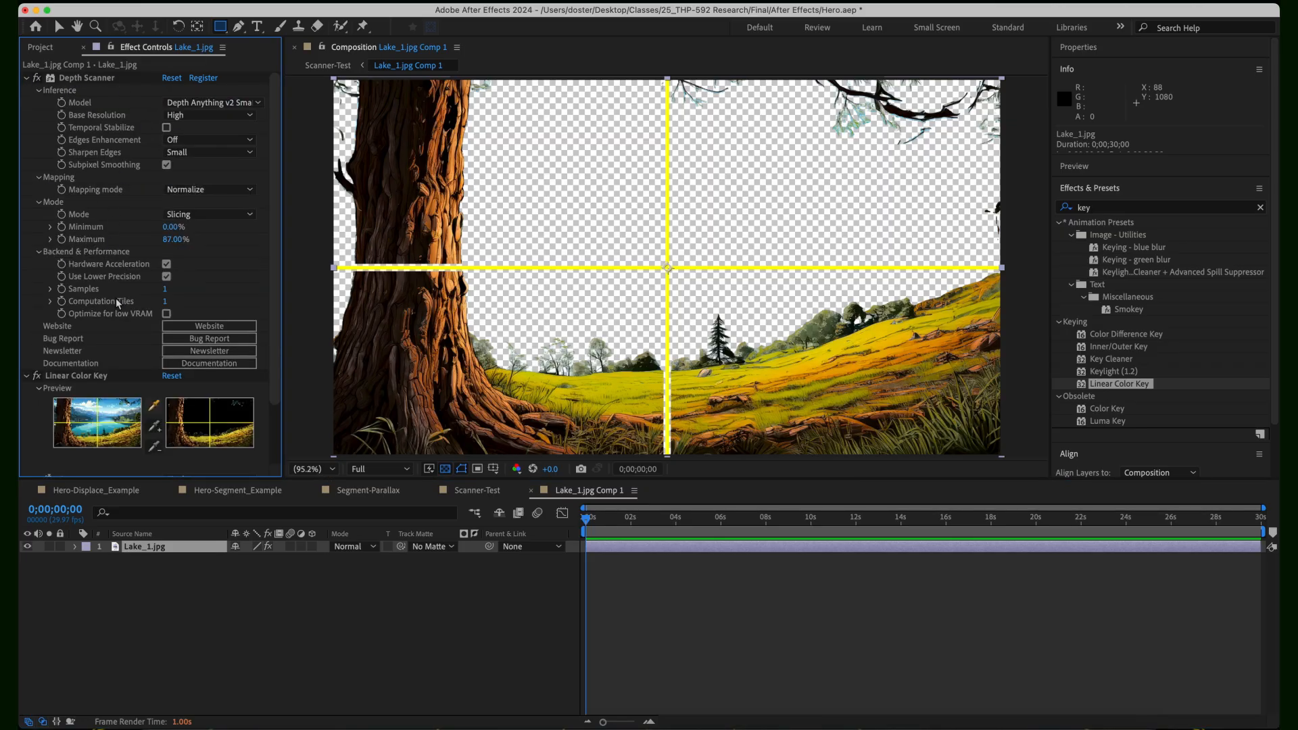
left_click(531, 490)
left_click(476, 491)
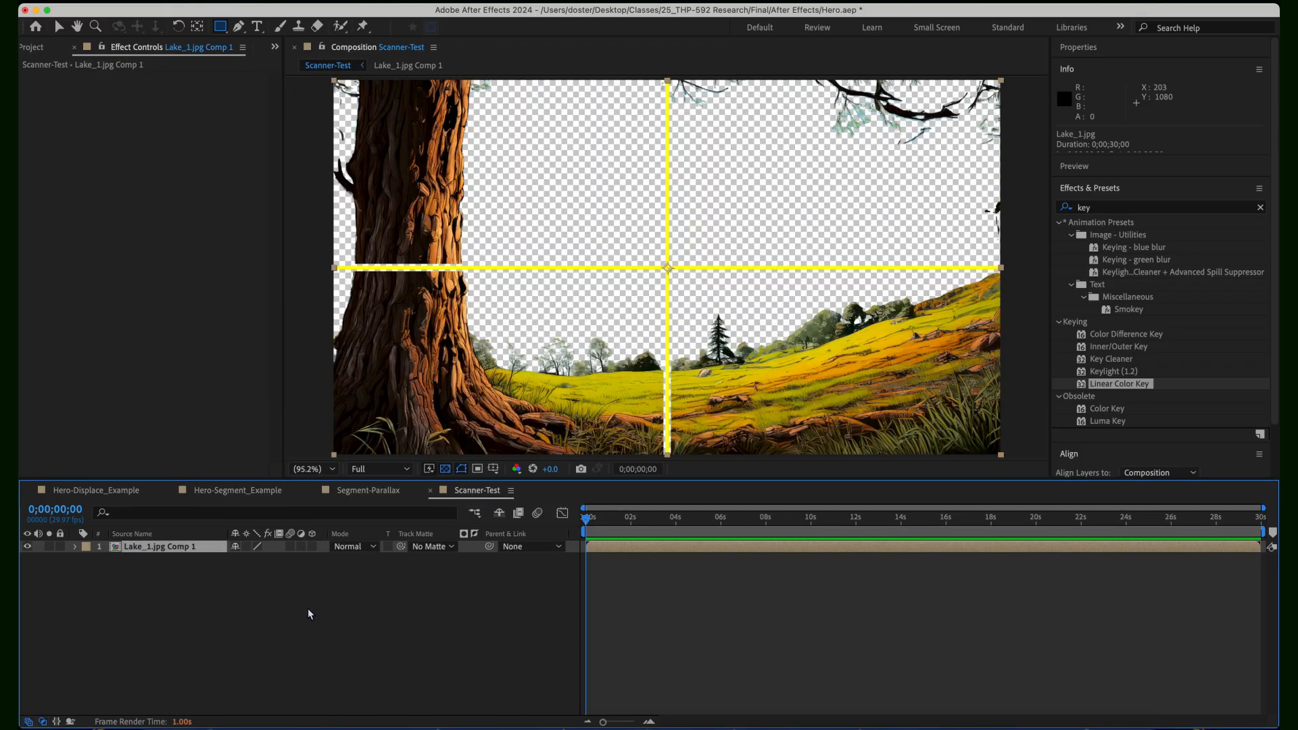
- Draw a rectangle mask around the overhanging branches on Lake_1.jpg Comp 1 and invert it to hide them
left_click(181, 549)
left_click(220, 28)
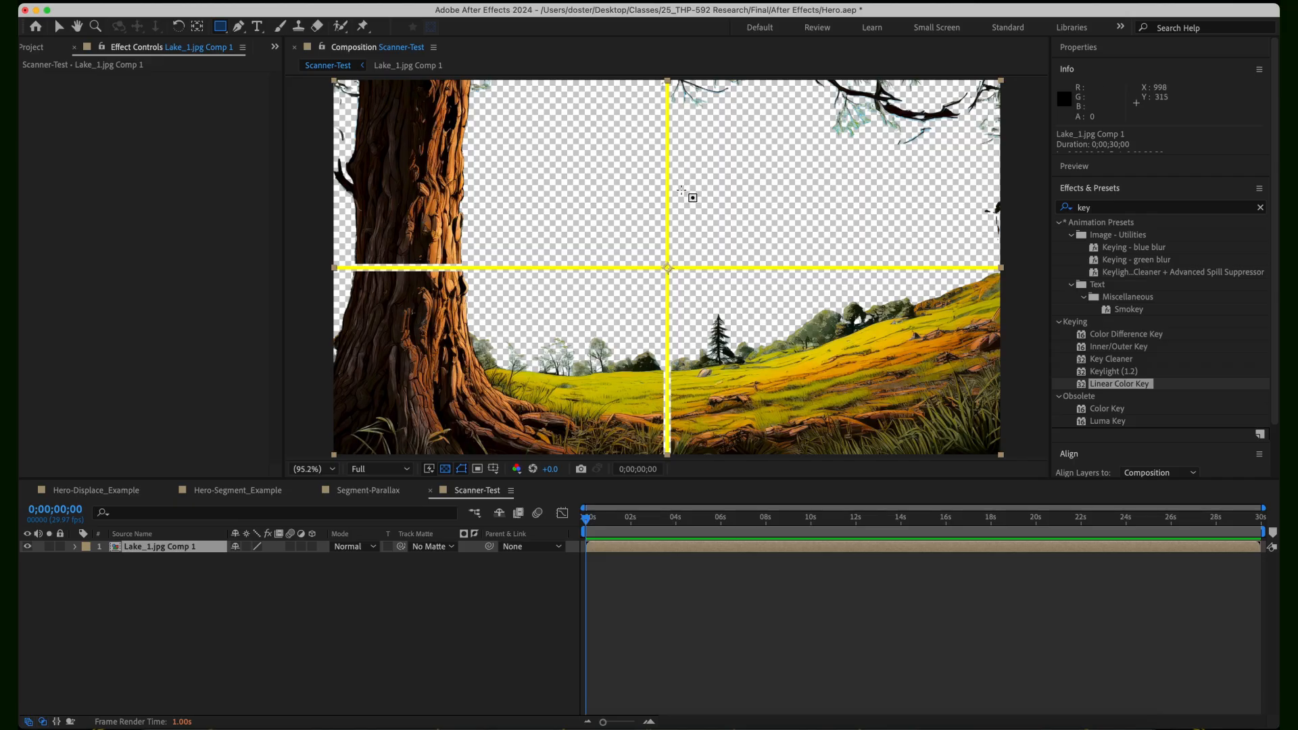
key("comma")
left_click_drag(622, 127, 895, 261)
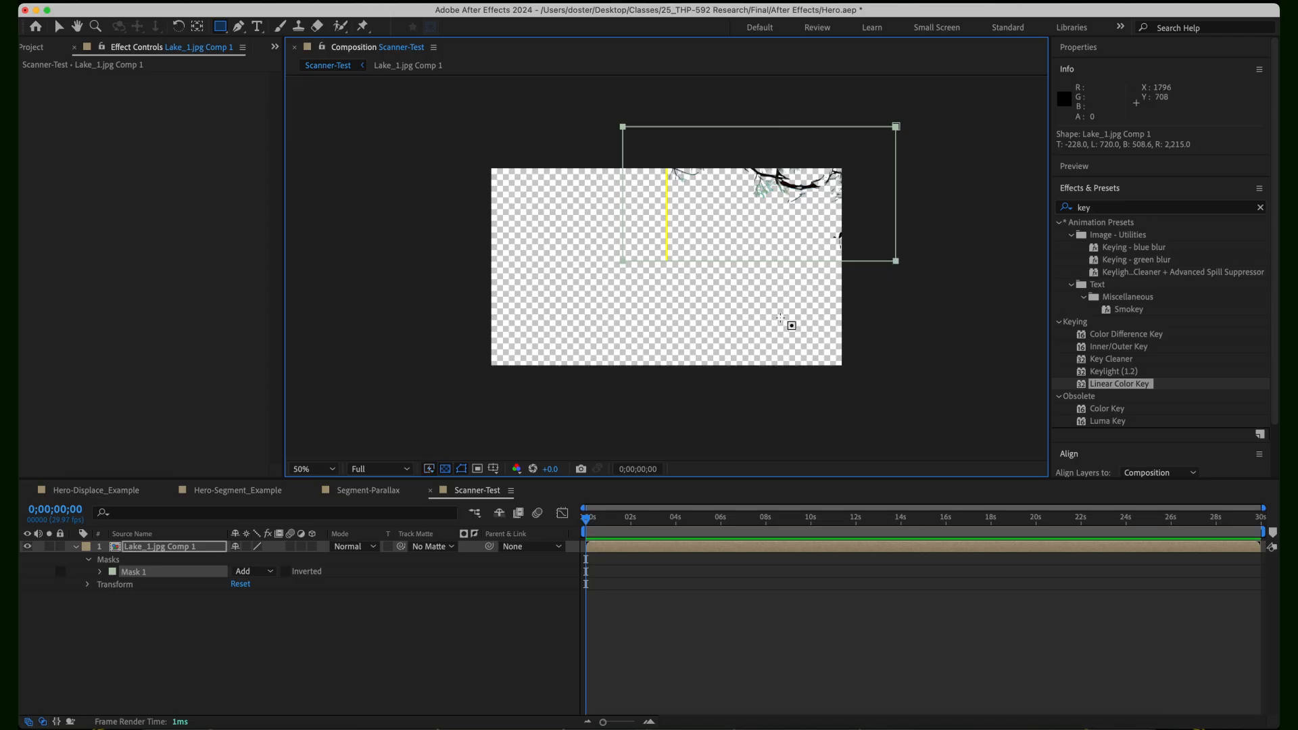
left_click(285, 572)
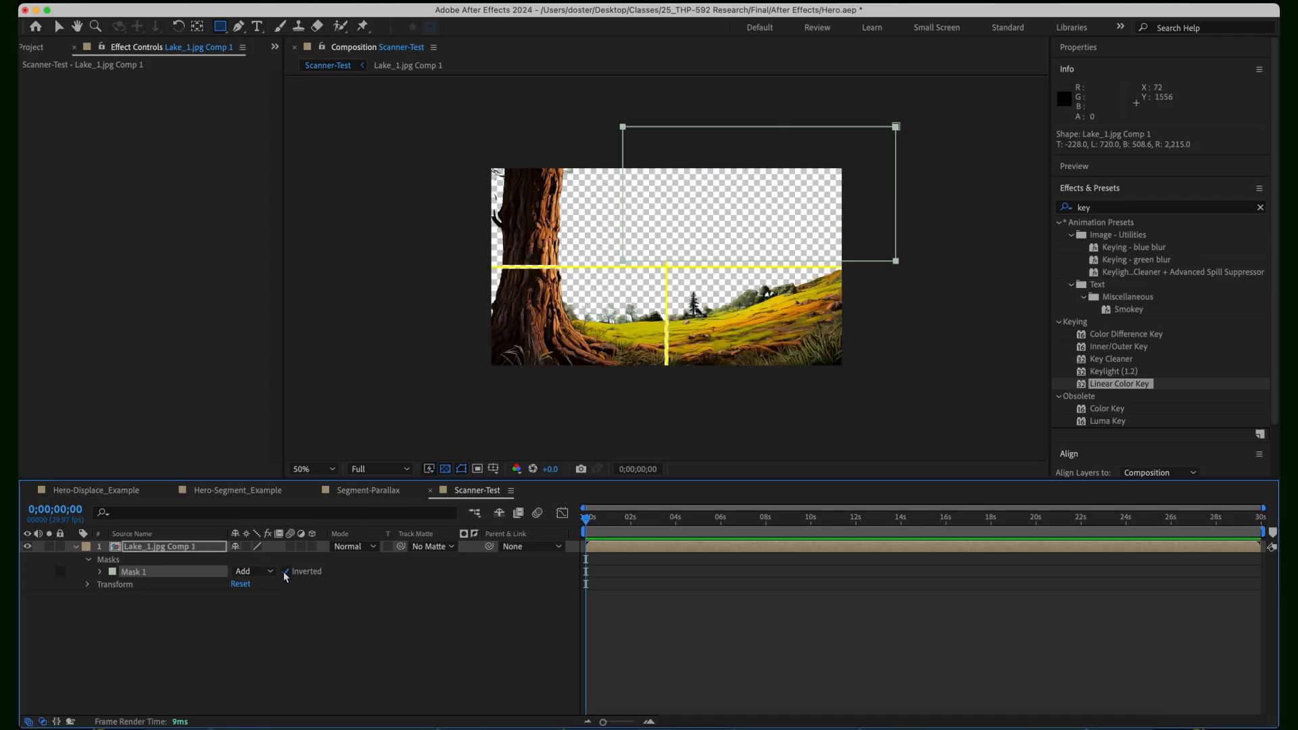
left_click(313, 470)
left_click(310, 209)
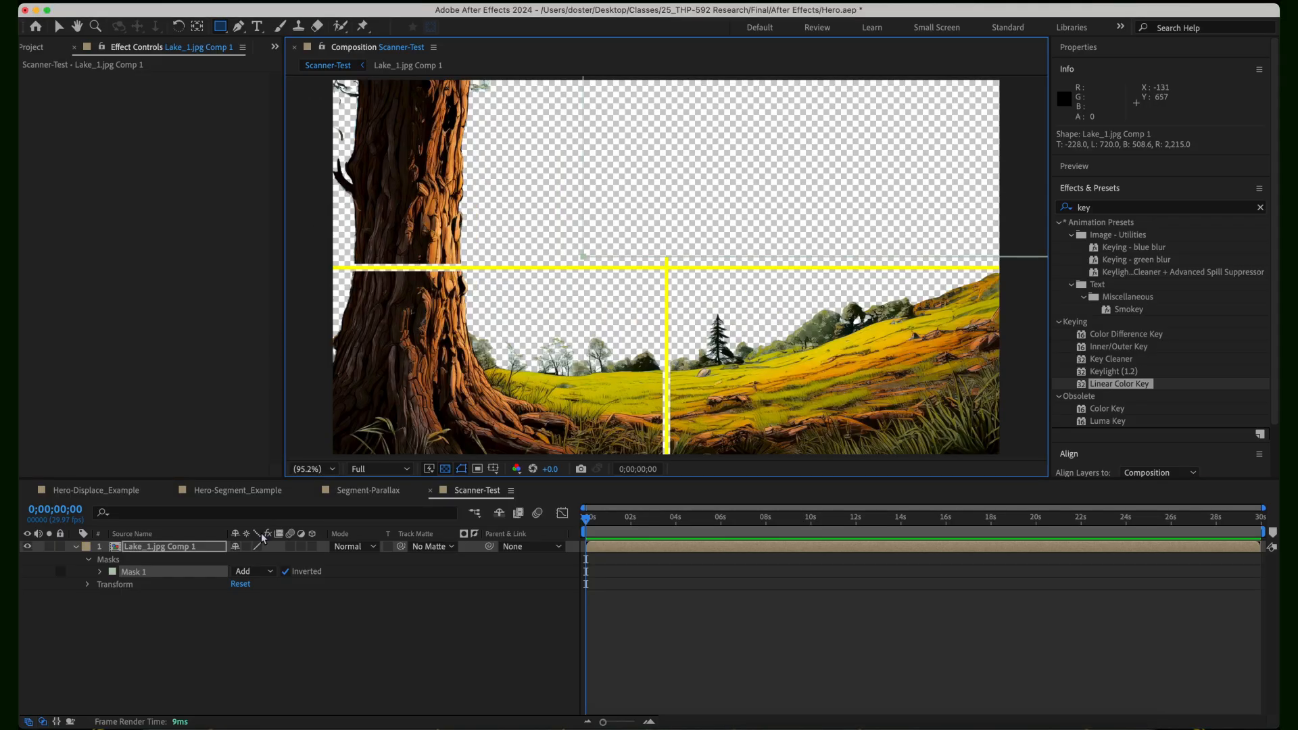
- Set the Scale of Lake_1.jpg Comp 1 to 106% and its Position to 1012.0, 540.0
left_click(86, 584)
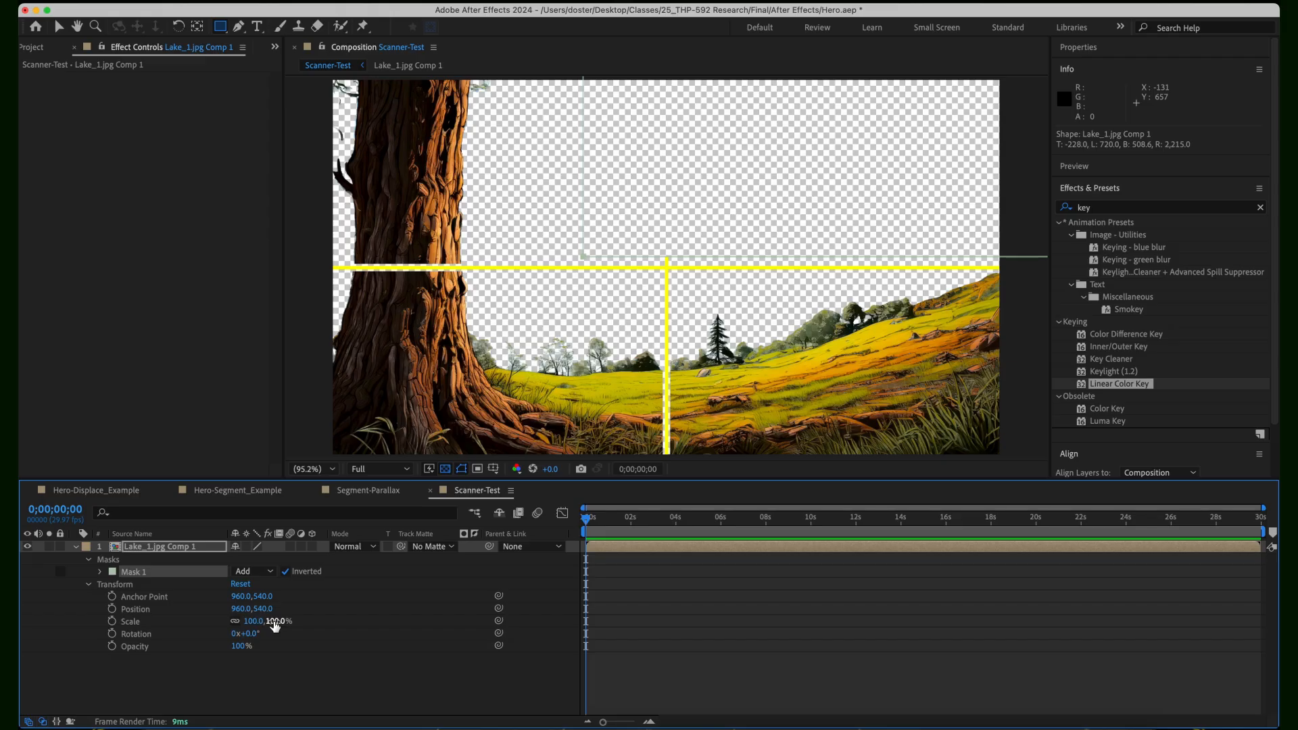
mouse_move(270, 622)
left_mouse_down()
mouse_move(244, 608)
mouse_move(278, 610)
left_mouse_up()
left_click(136, 613)
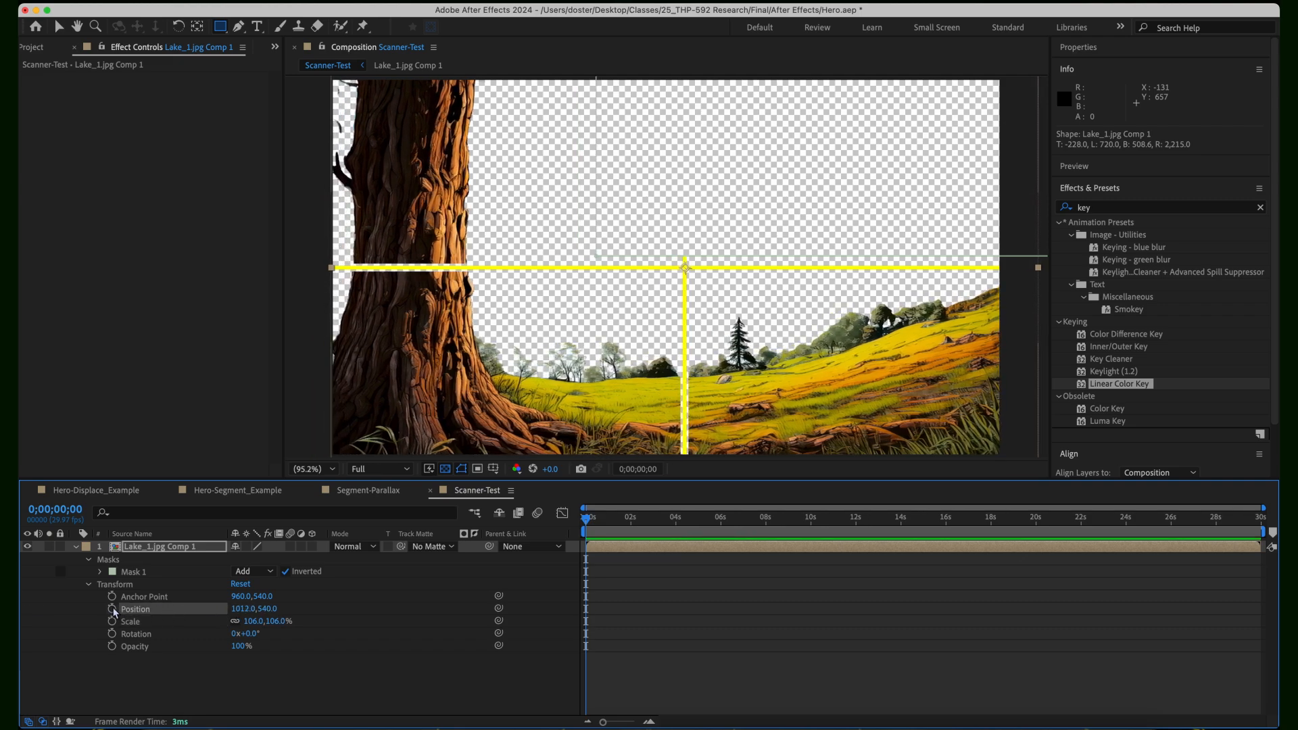
- Keyframe the Position of Lake_1.jpg Comp 1 at the start, and set it to 907.0, 540.0 at 0;00;15;00
left_click(112, 608)
left_click(56, 509)
type("1")
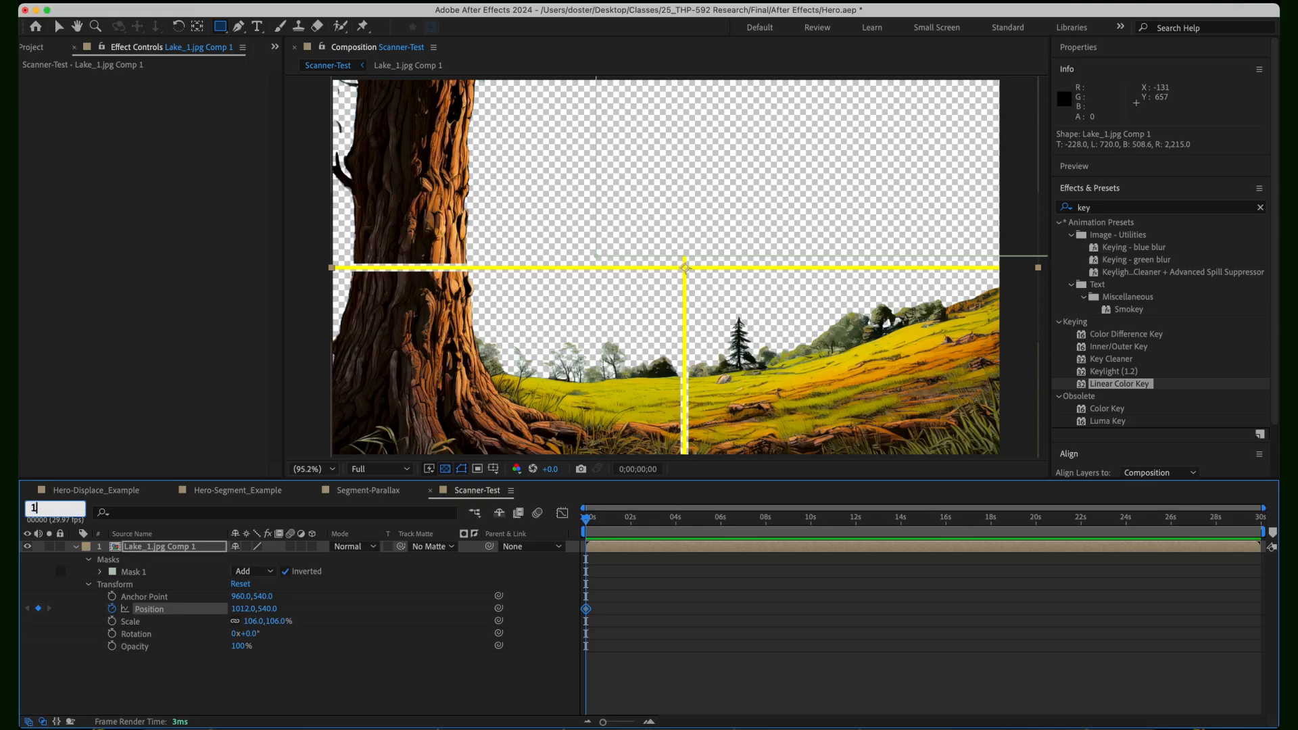
type("5;00")
key("Return")
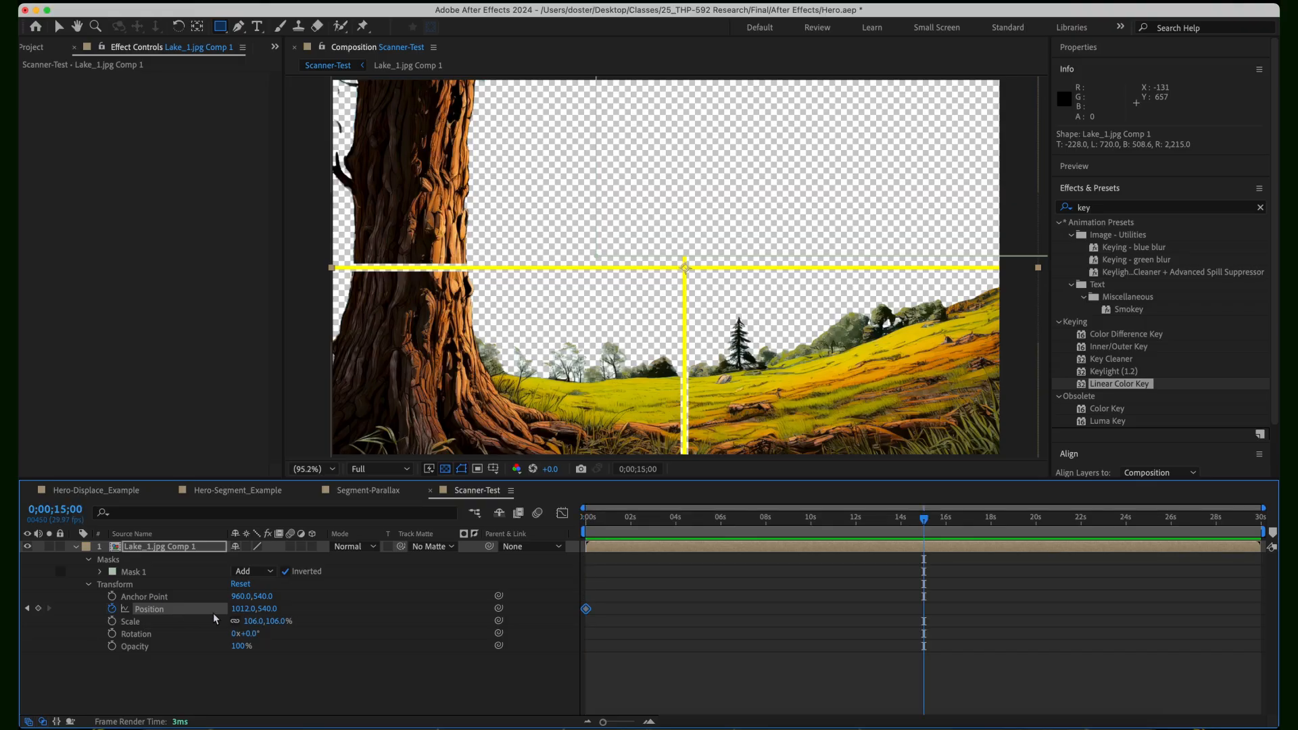
left_click_drag(242, 608, 181, 624)
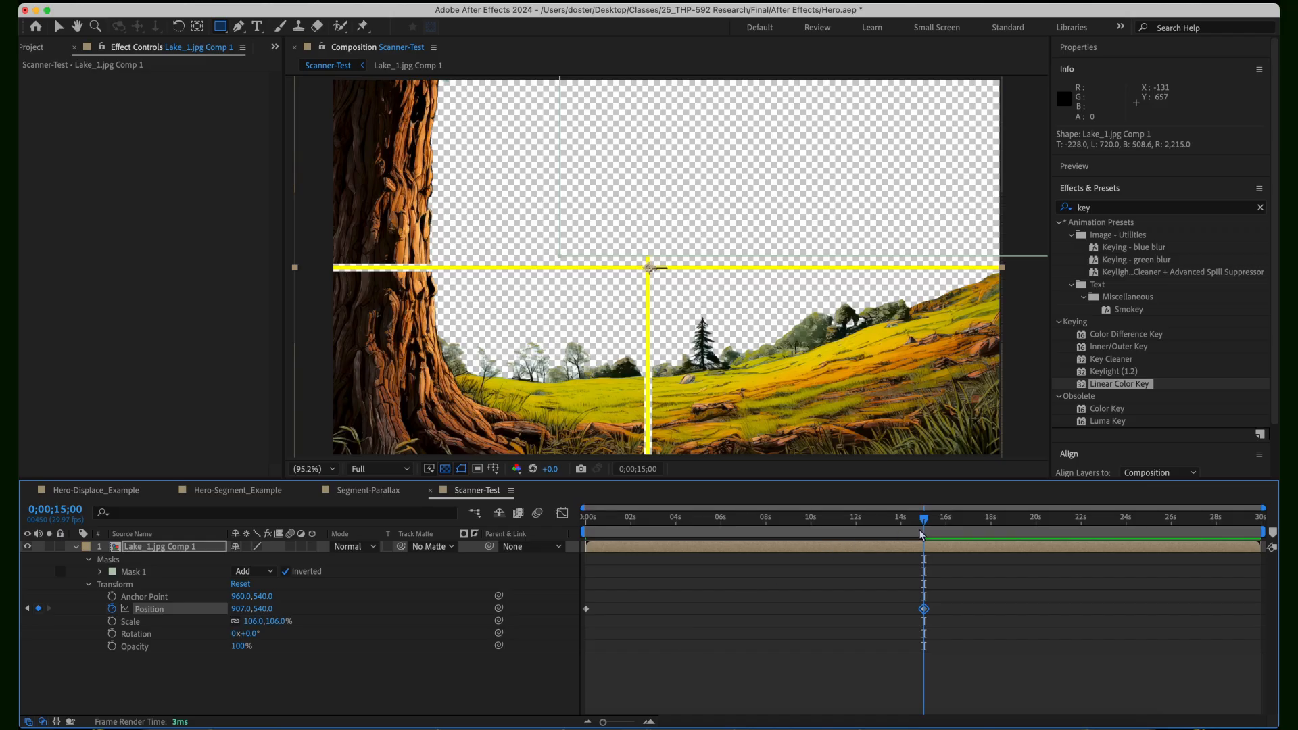
- Play the foreground slice's Position animation from the start to check its sideways movement
left_click_drag(923, 522, 585, 521)
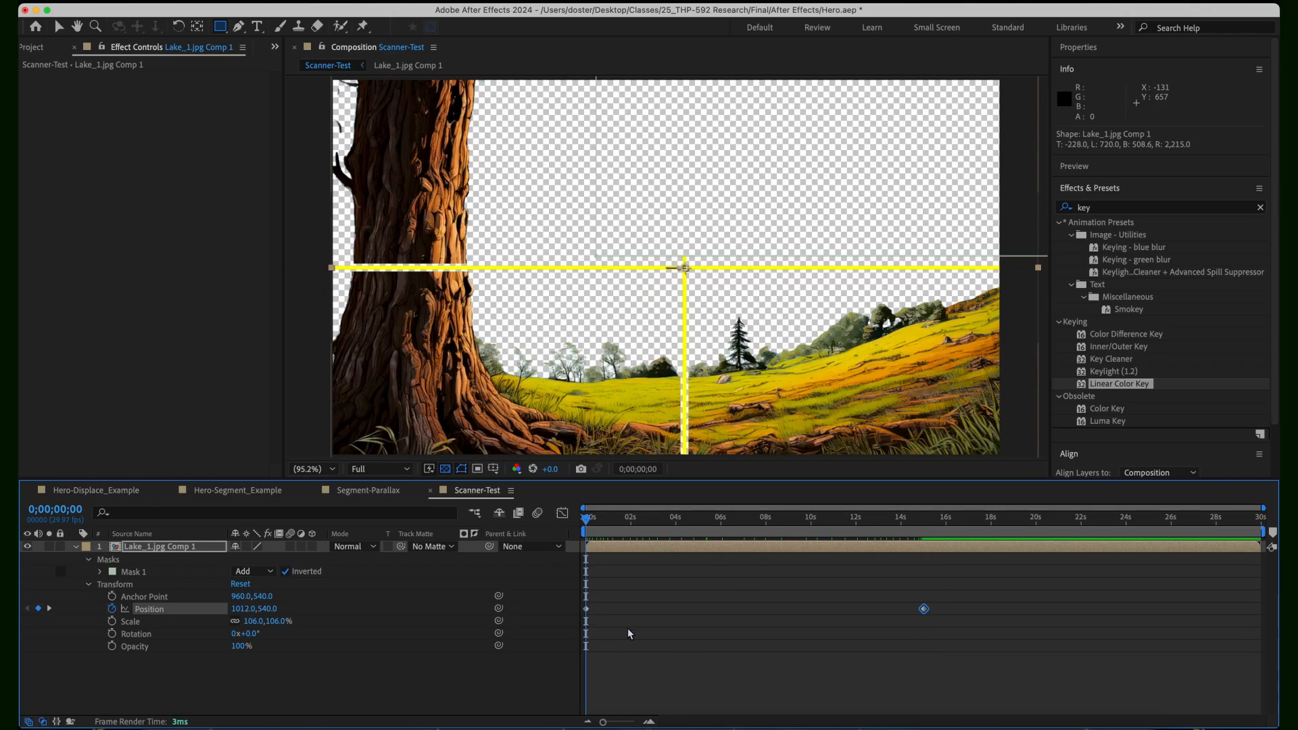
key("space")
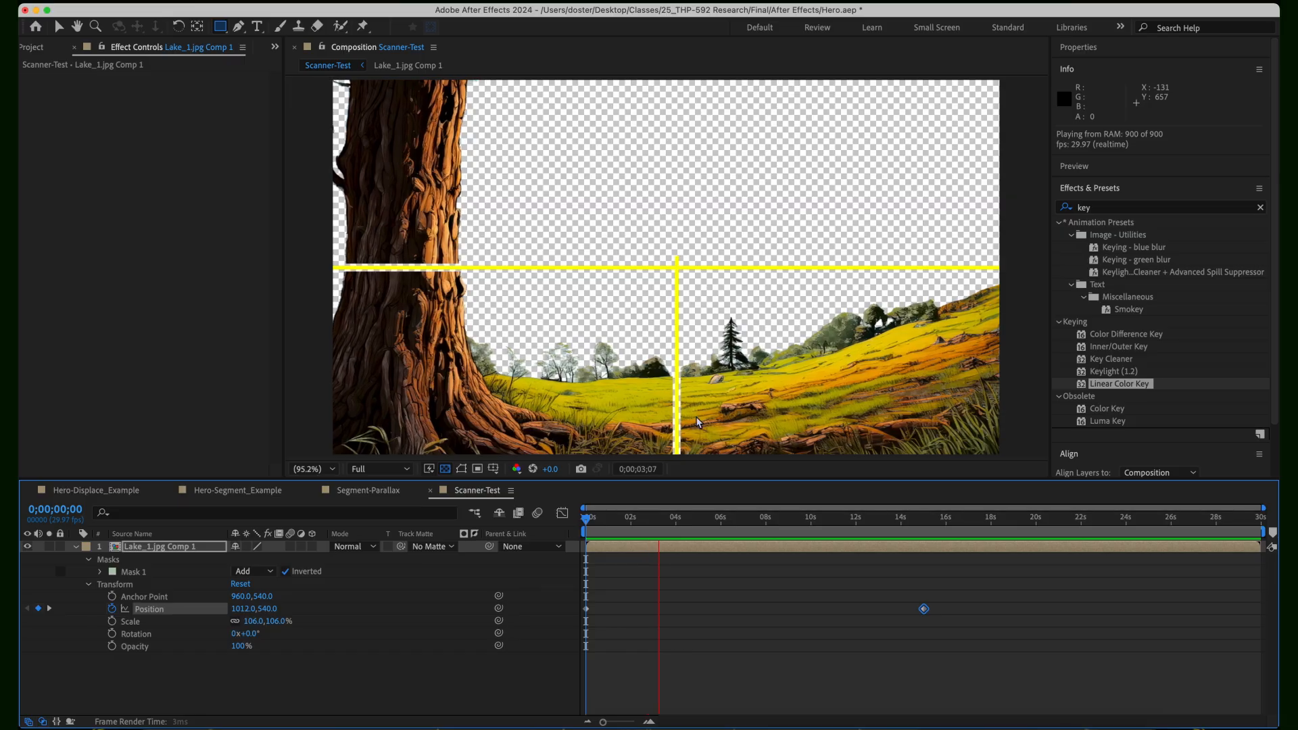
key("space")
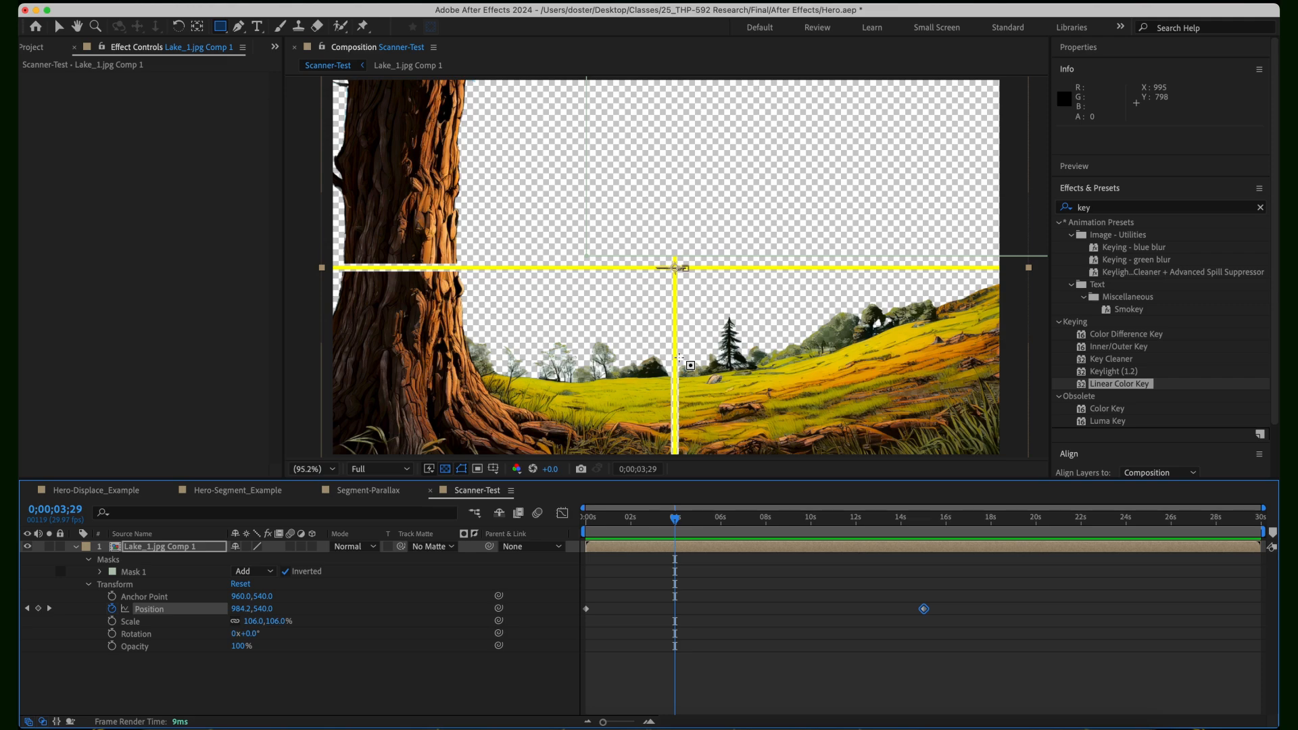
left_click_drag(677, 521, 628, 538)
key("space")
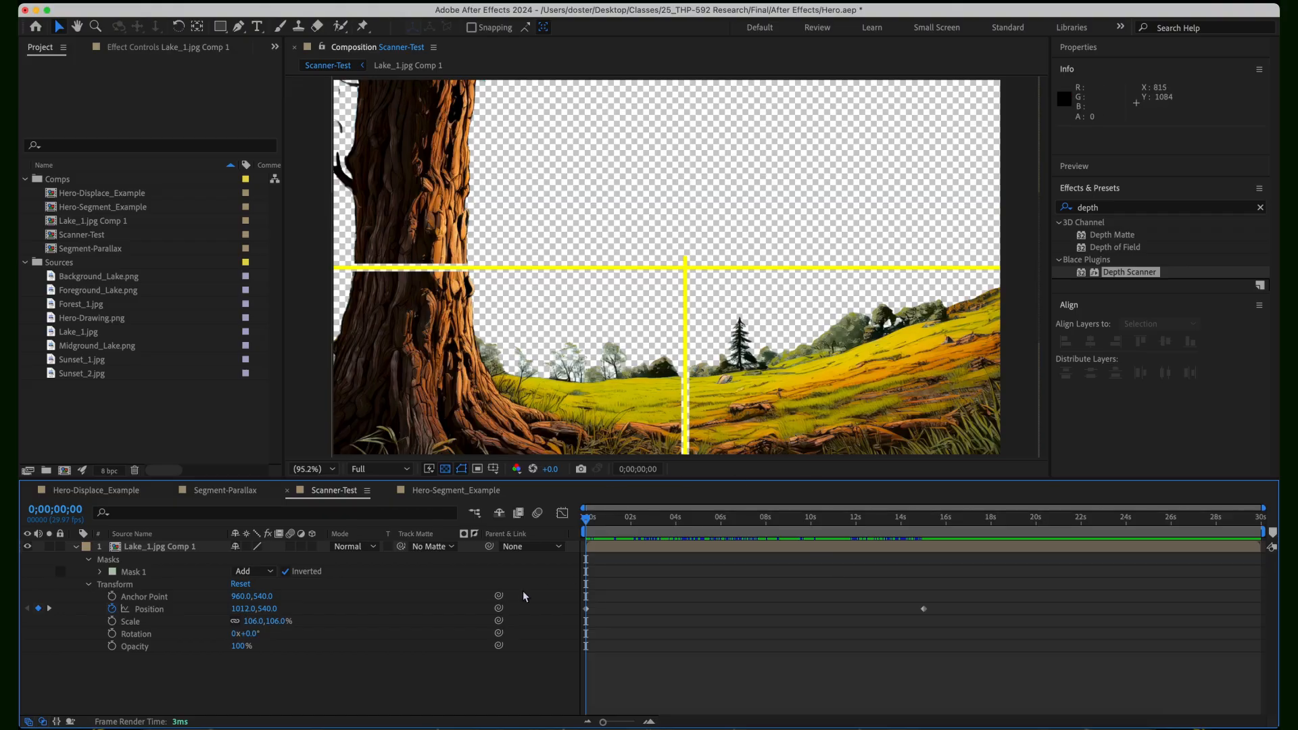
- View the Hero-Segment_Example composition and minimize the After Effects window
left_click(464, 491)
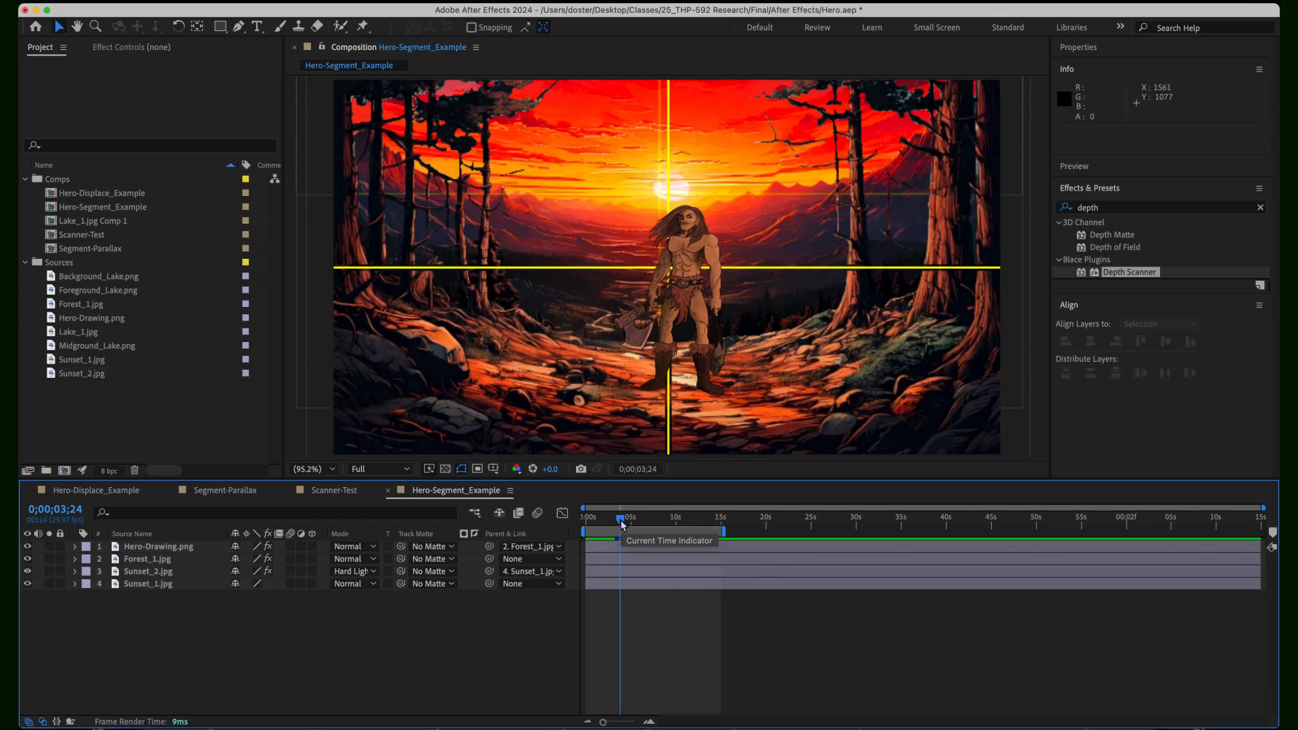
left_click(36, 10)
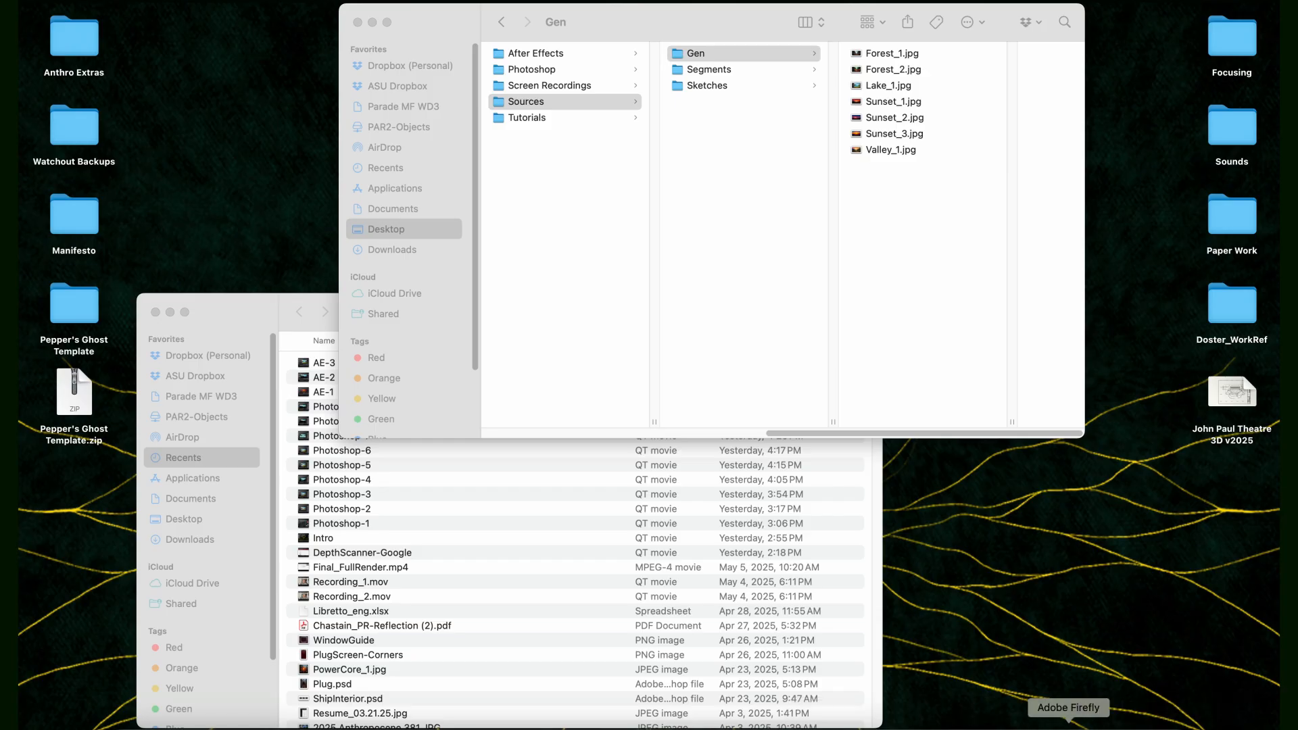
- Switch to Adobe Firefly in the browser, close the enlarged sunset image and examine the generated valley and forest image sets
left_click(1068, 725)
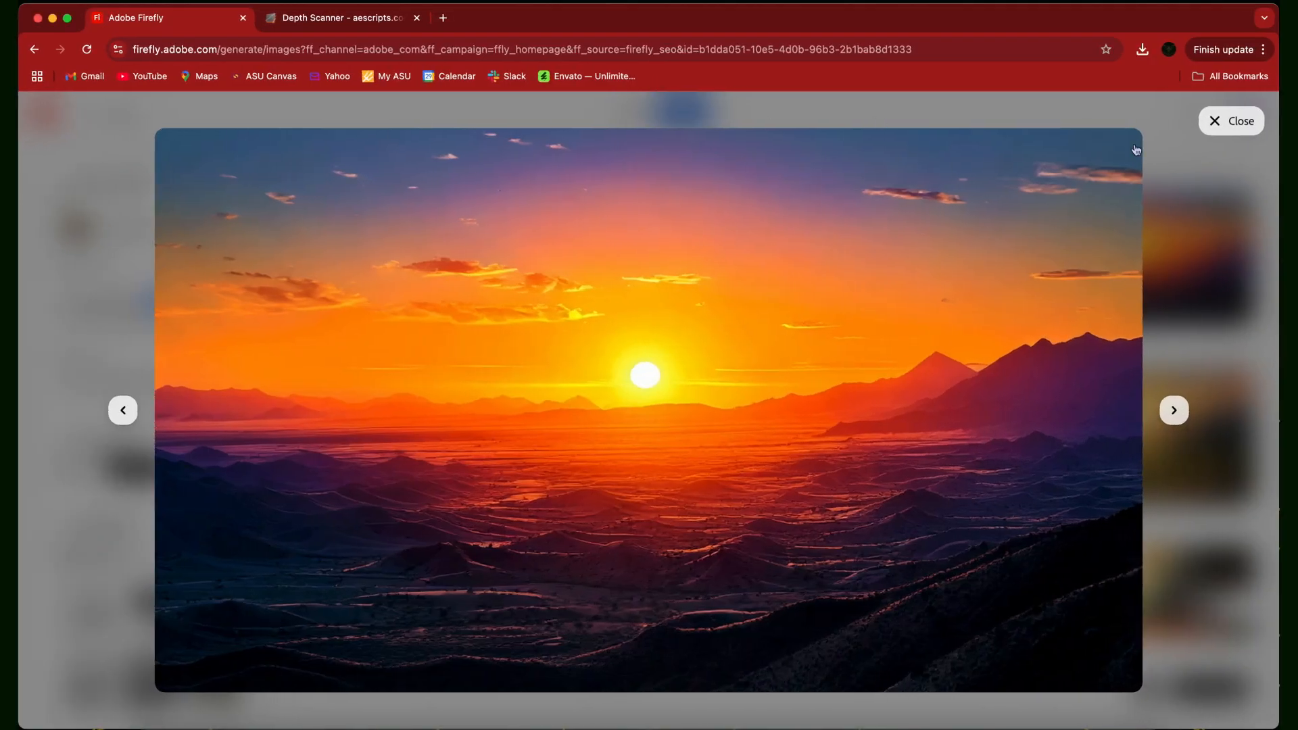
left_click(1212, 123)
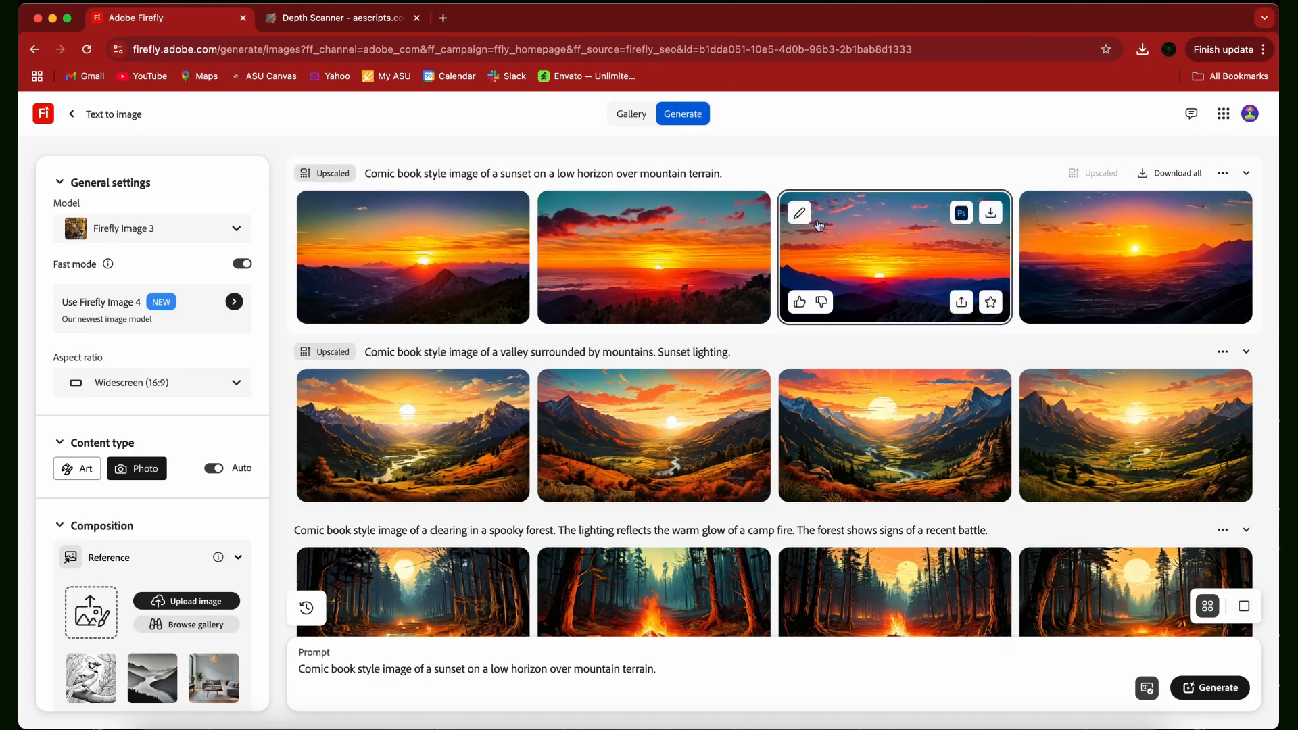
scroll(819, 230, "down", 2)
scroll(819, 226, "down", 3)
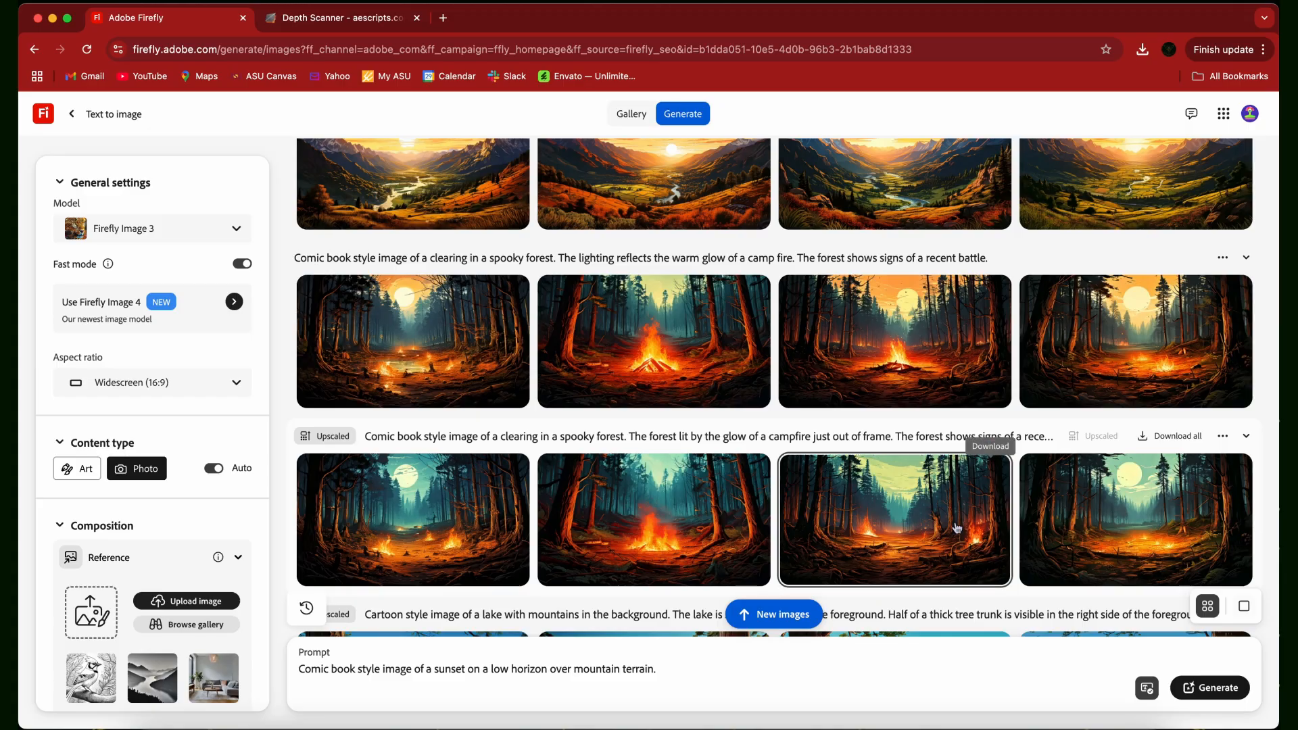
mouse_move(900, 539)
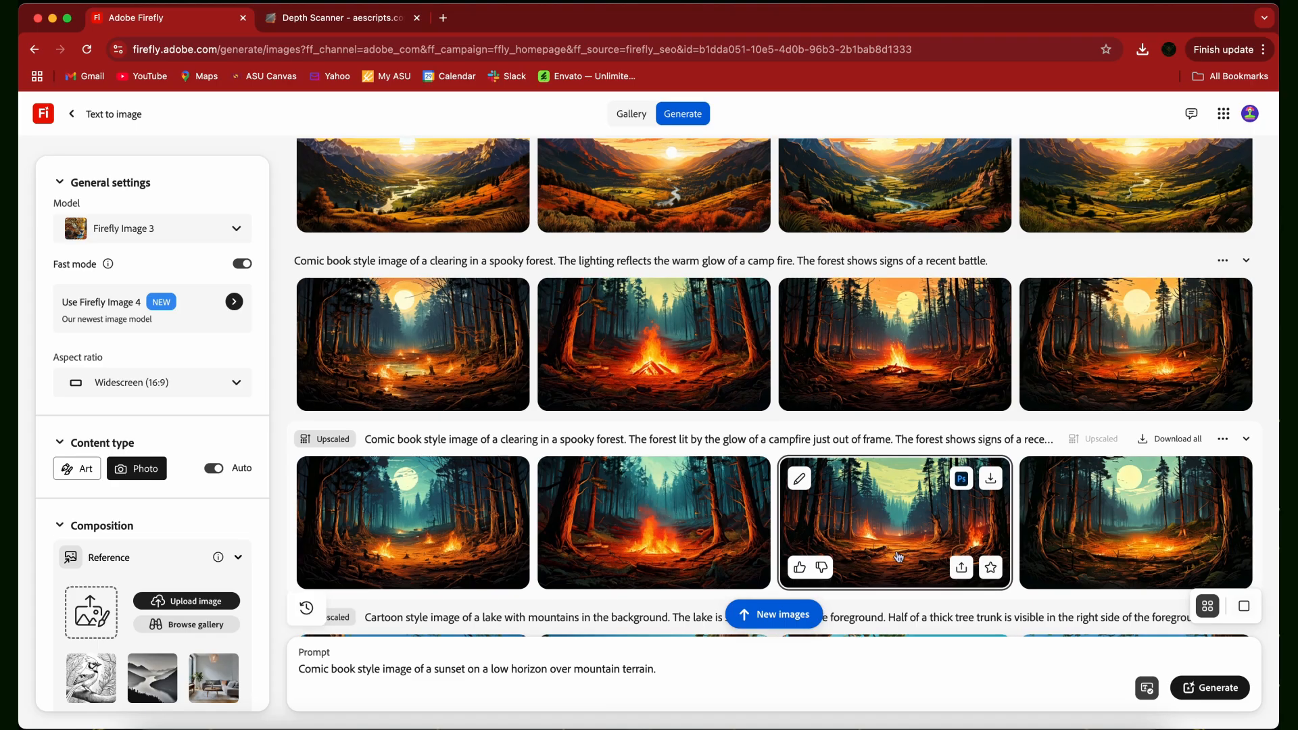
scroll(887, 541, "up", 3)
scroll(895, 460, "up", 1)
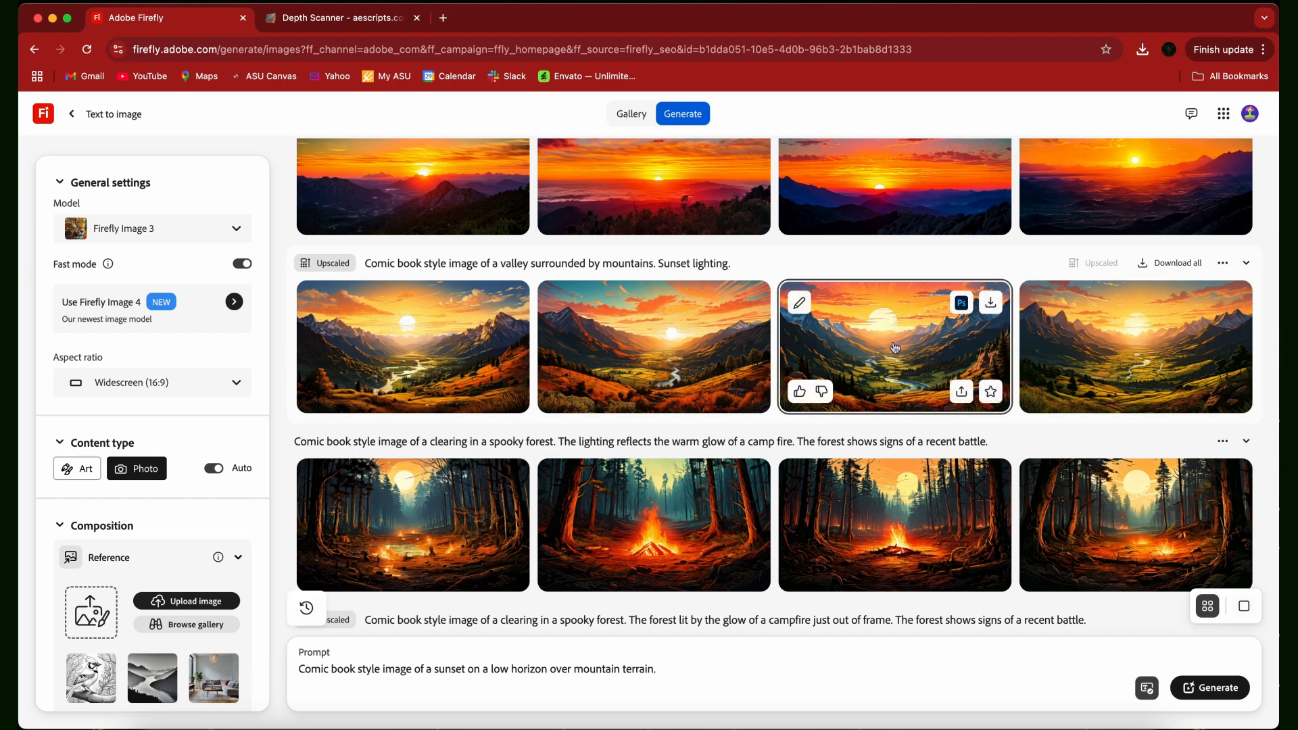
- Switch back to After Effects and create a 1920x1080, 29.97 fps, 30-second composition named Hero-Segment in the Comps folder
scroll(895, 347, "up", 3)
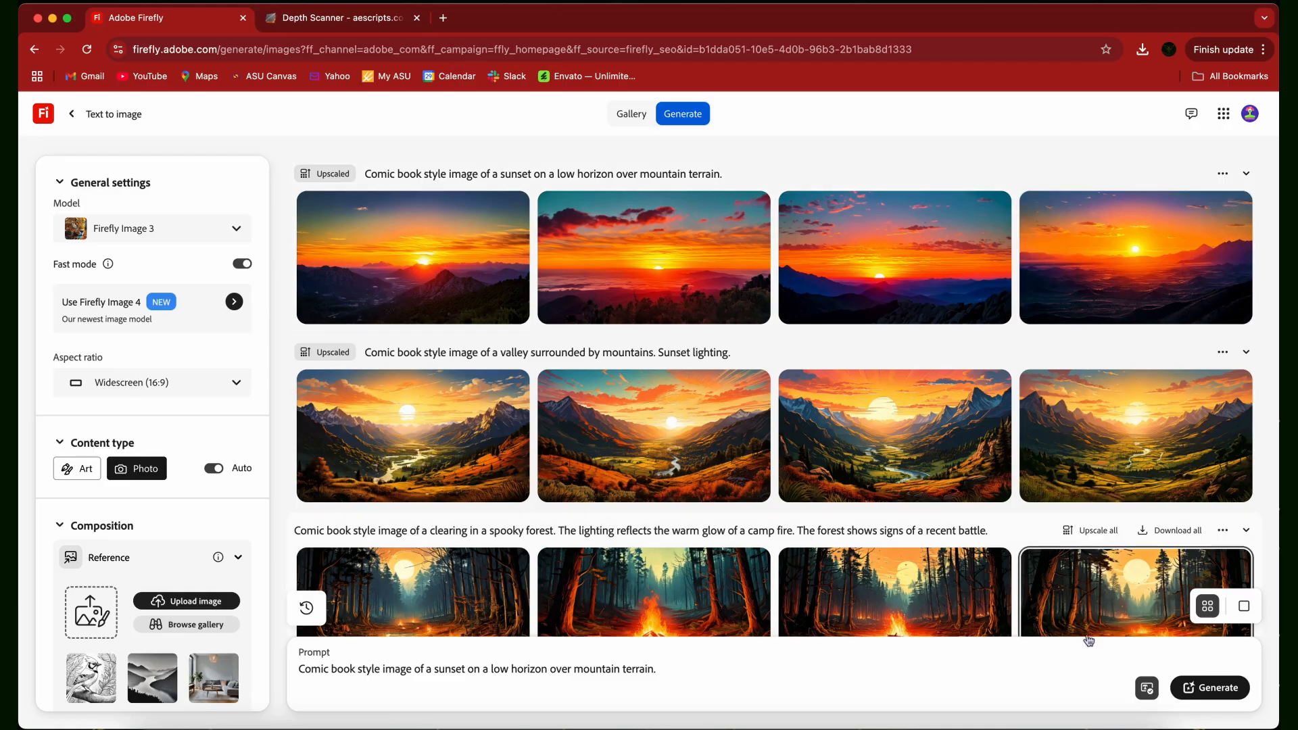
left_click(1093, 726)
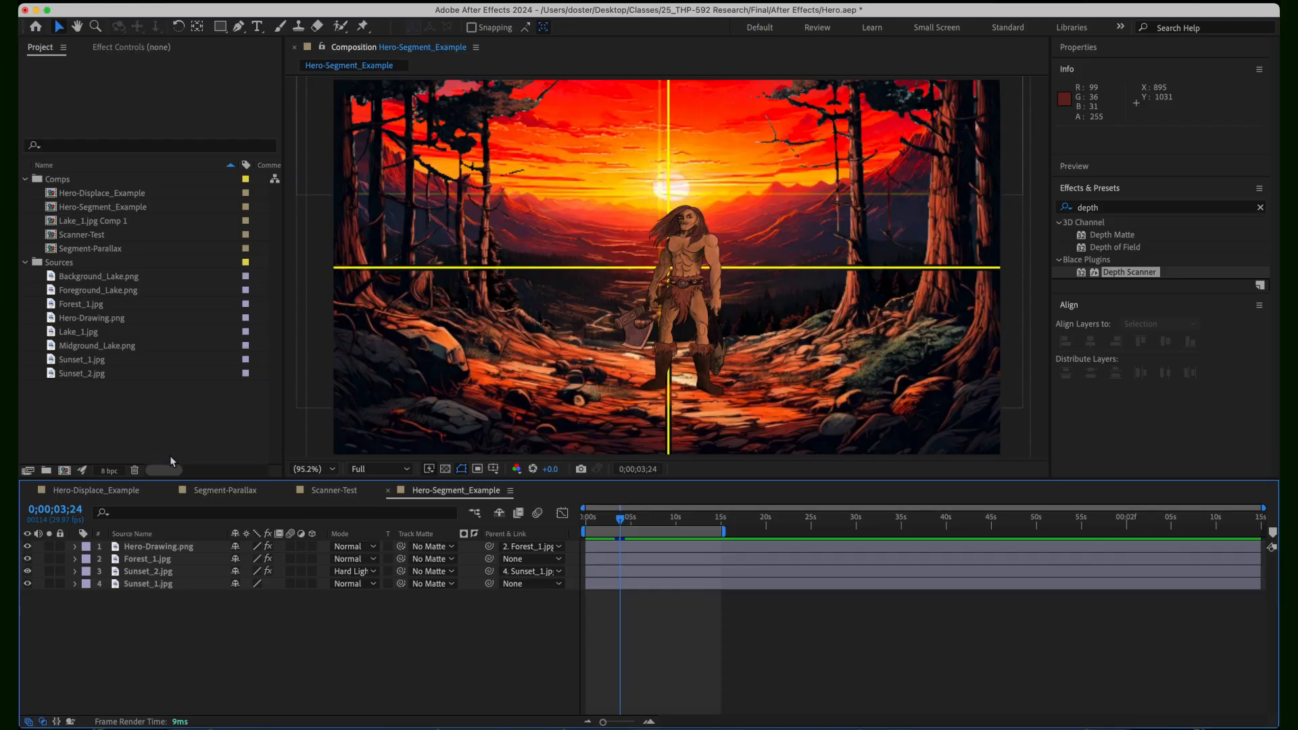
left_click(79, 180)
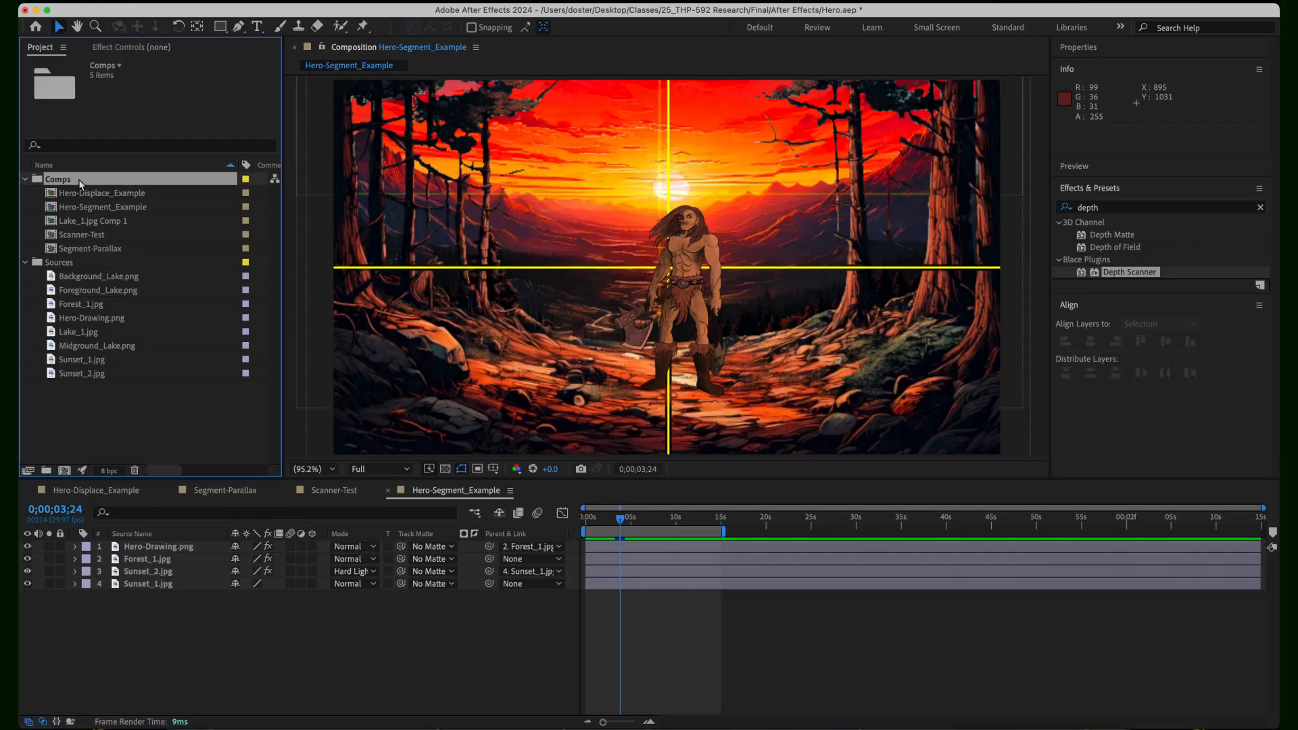
left_click(65, 471)
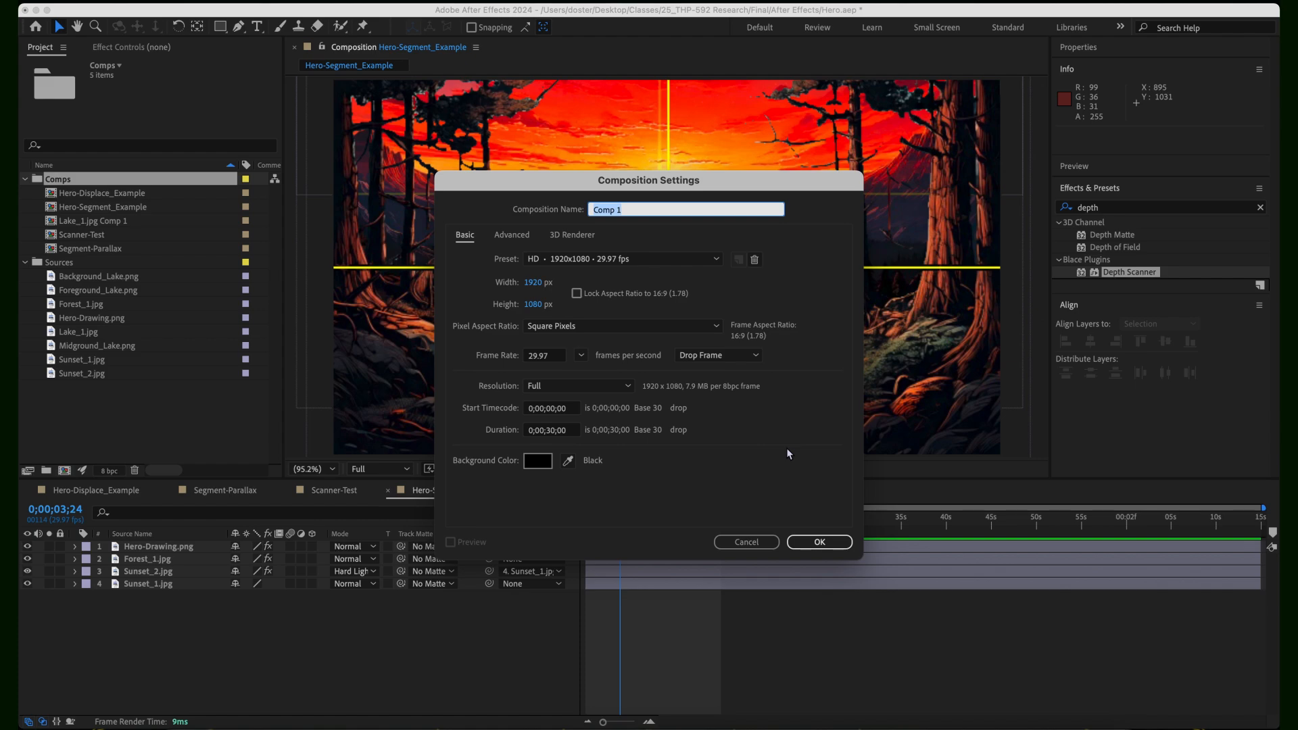
type("Hero-Segment")
left_click(819, 543)
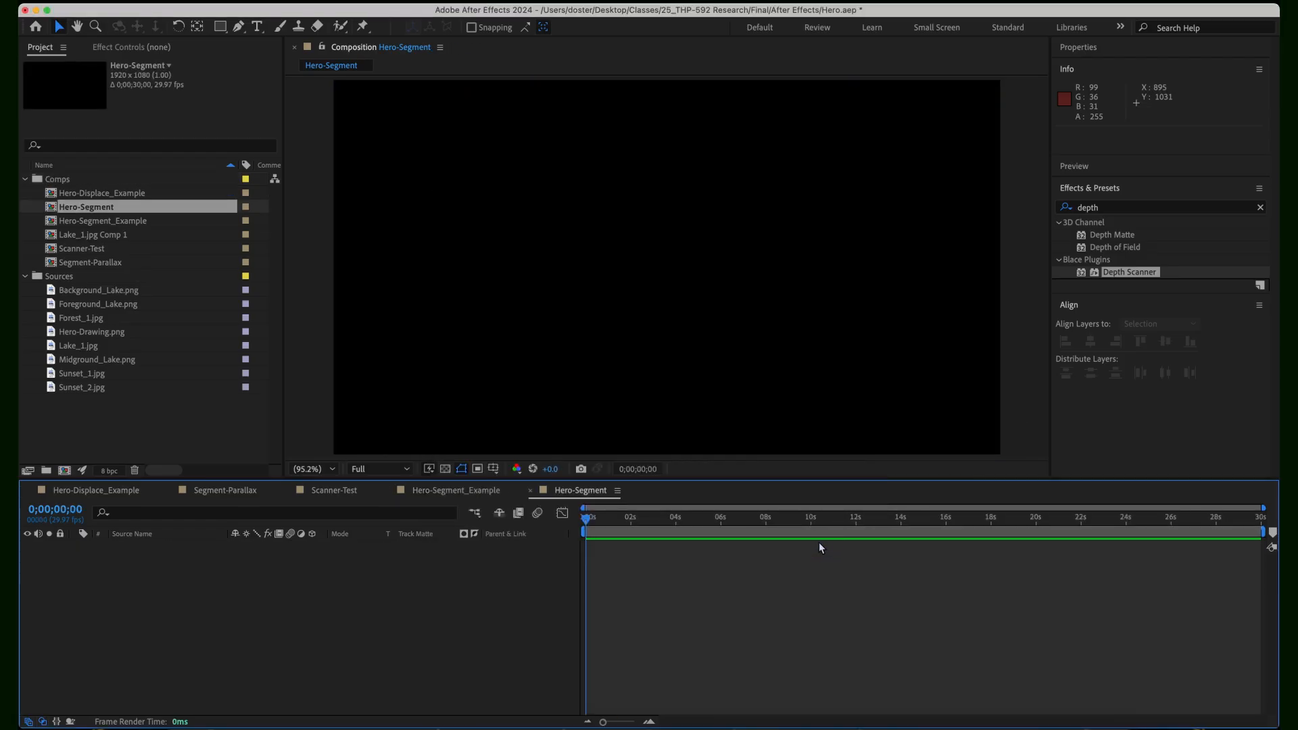
- Import Forest_2.jpg, Sunset_3.jpg and Valley_1.jpg from the Gen folder in Finder into the project's Sources folder
left_click(126, 277)
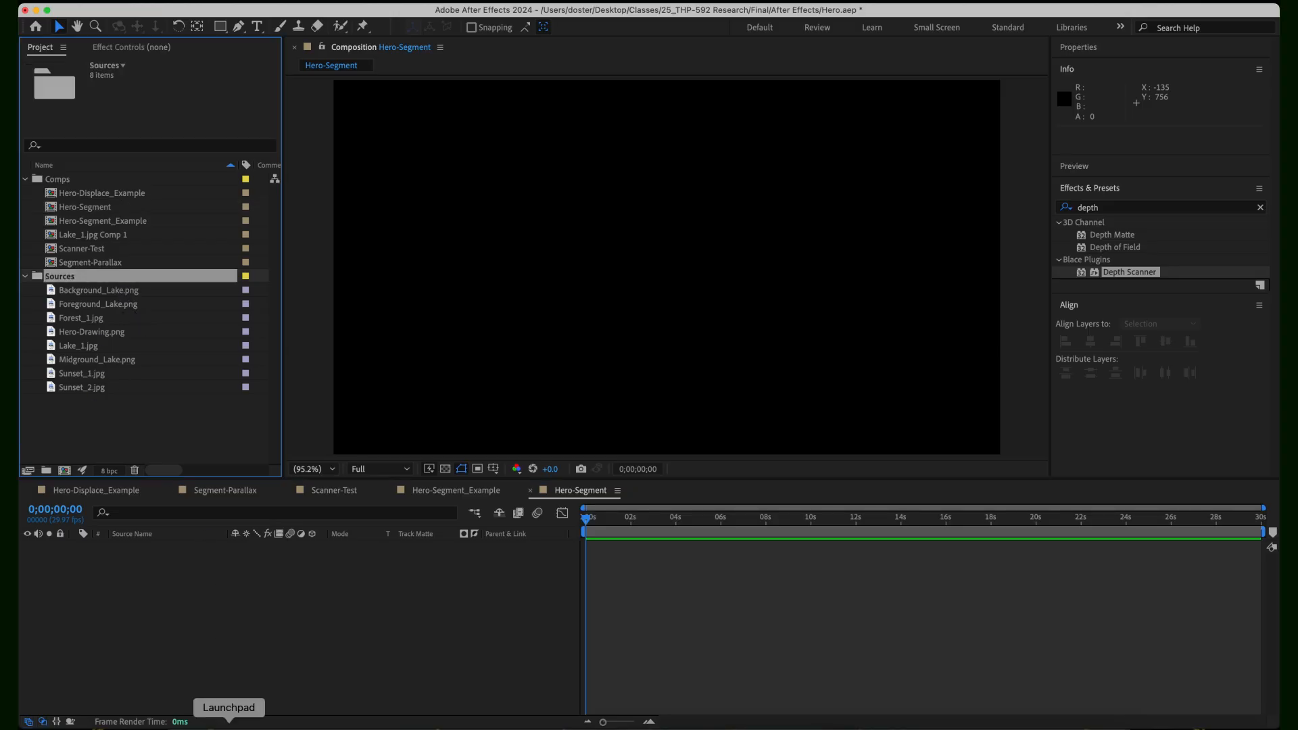
left_click(175, 728)
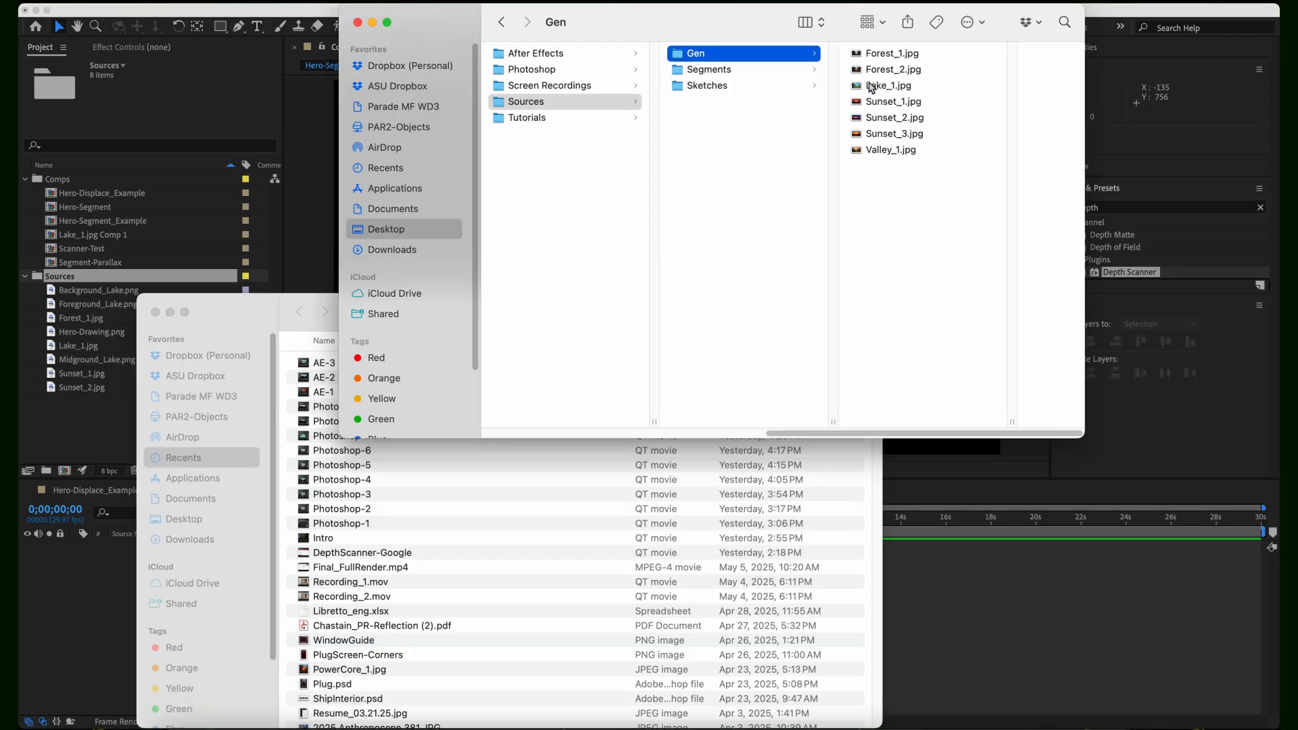
left_click(893, 70)
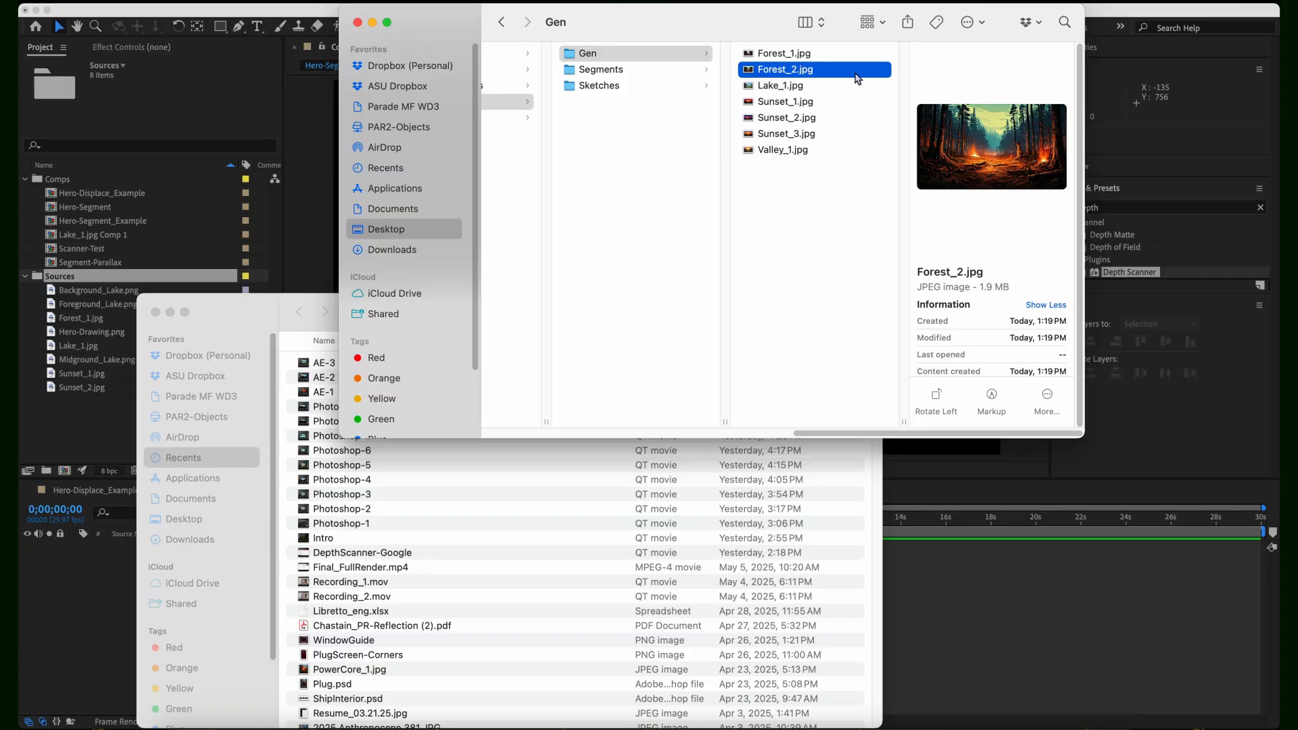
left_click(788, 136, "super")
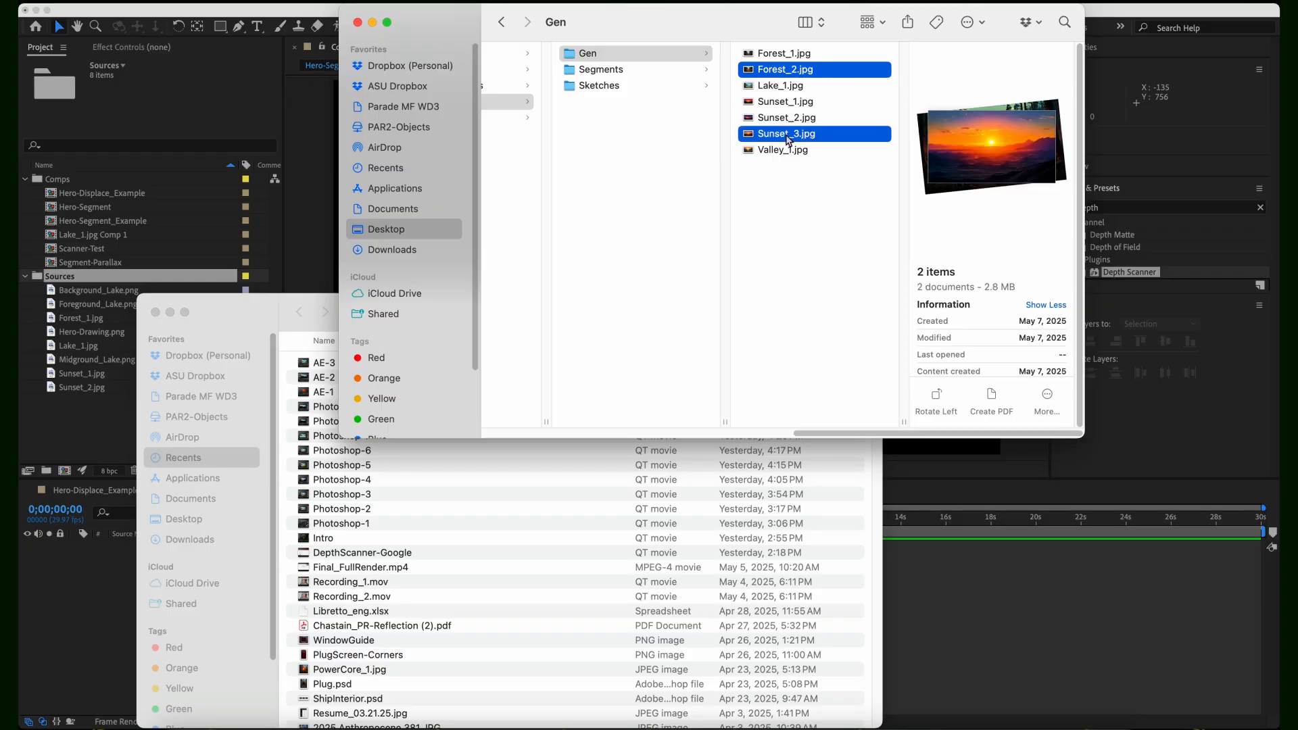
left_click(783, 152, "super")
left_click_drag(769, 85, 87, 281)
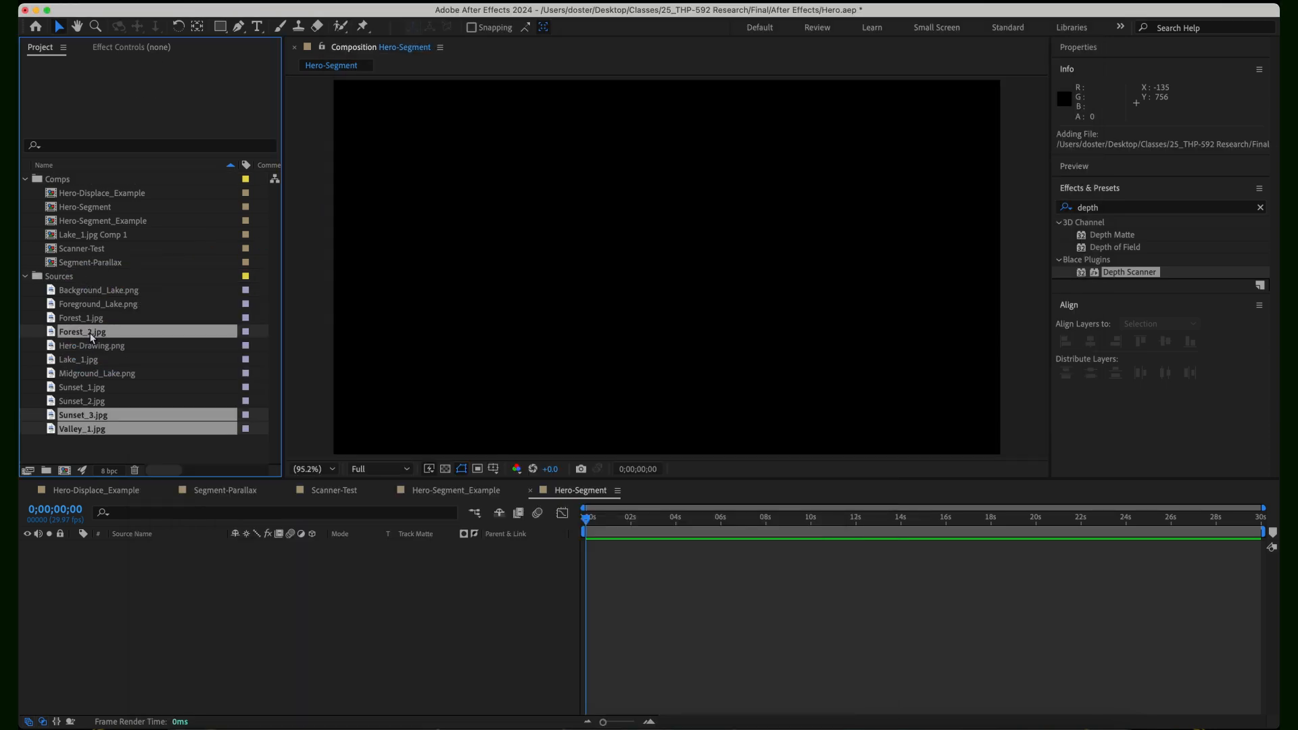
- Add the three imported images to Hero-Segment as layers and order them Forest_2.jpg, Valley_1.jpg, Sunset_3.jpg from front to back
left_click_drag(92, 338, 108, 609)
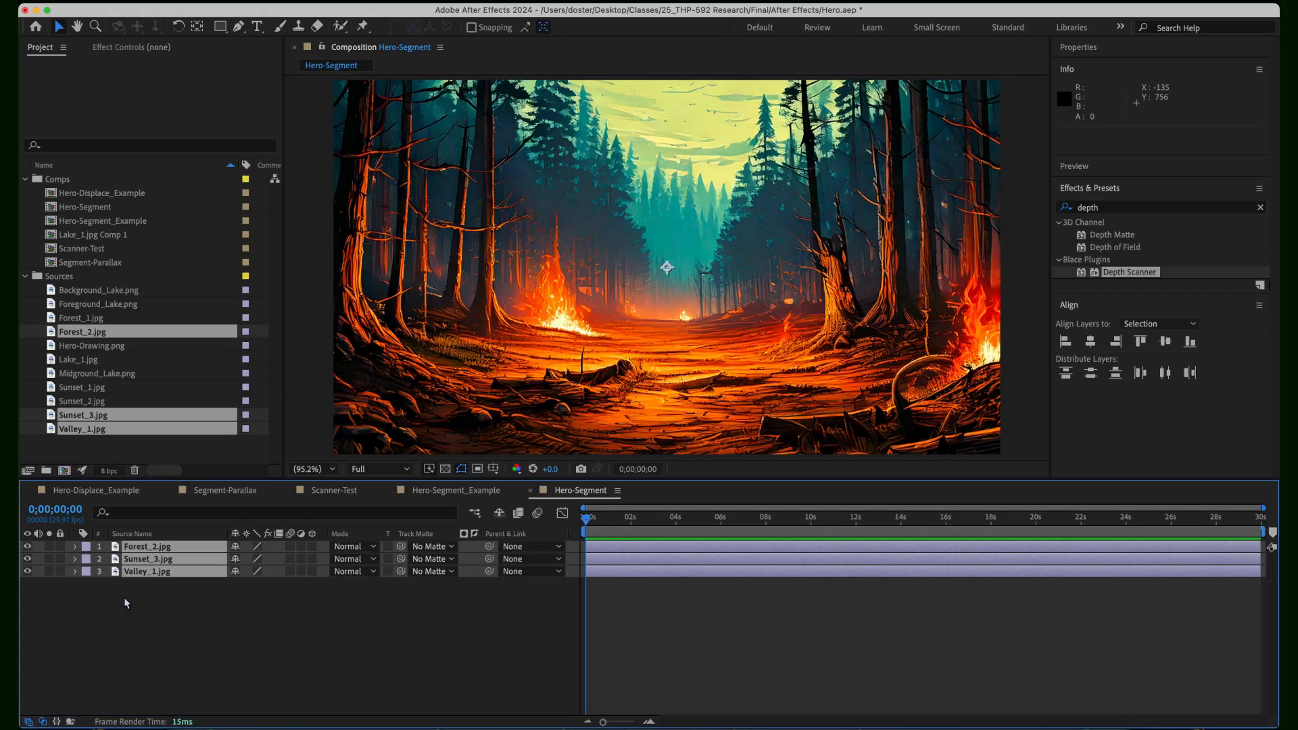
left_click(234, 622)
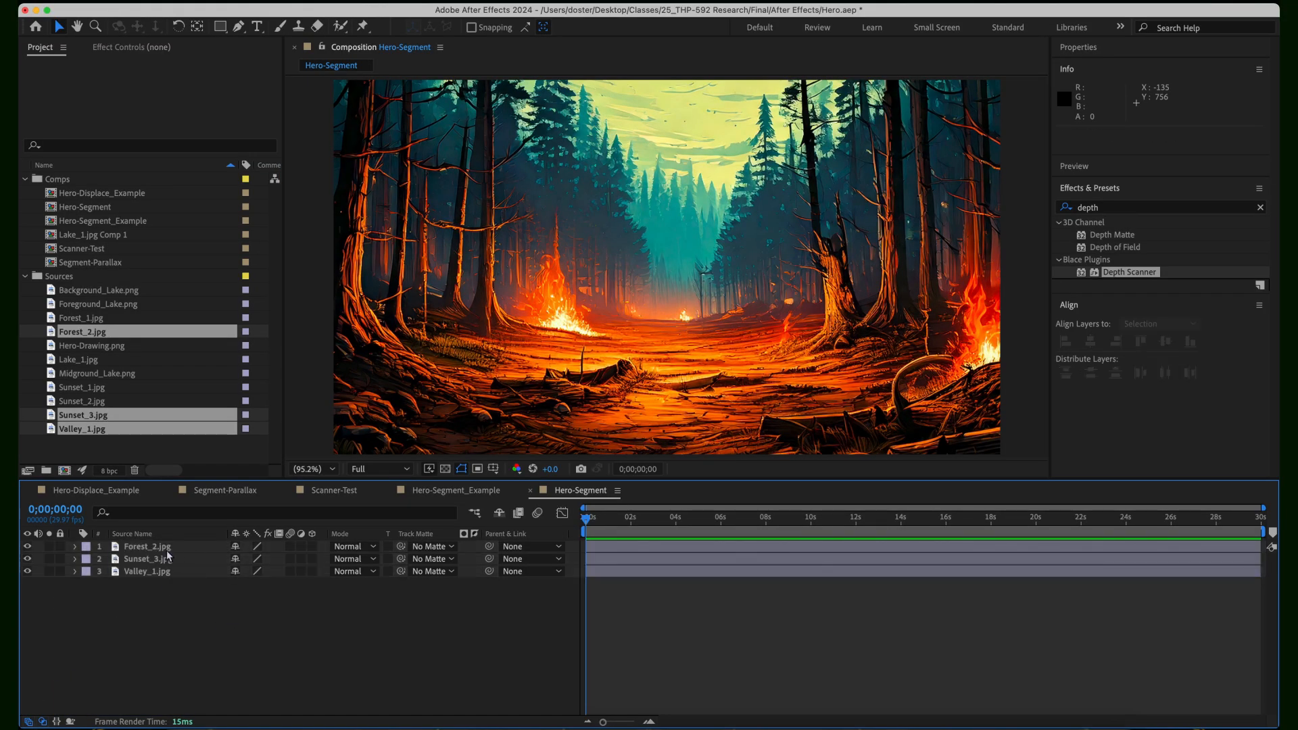
left_click(27, 546)
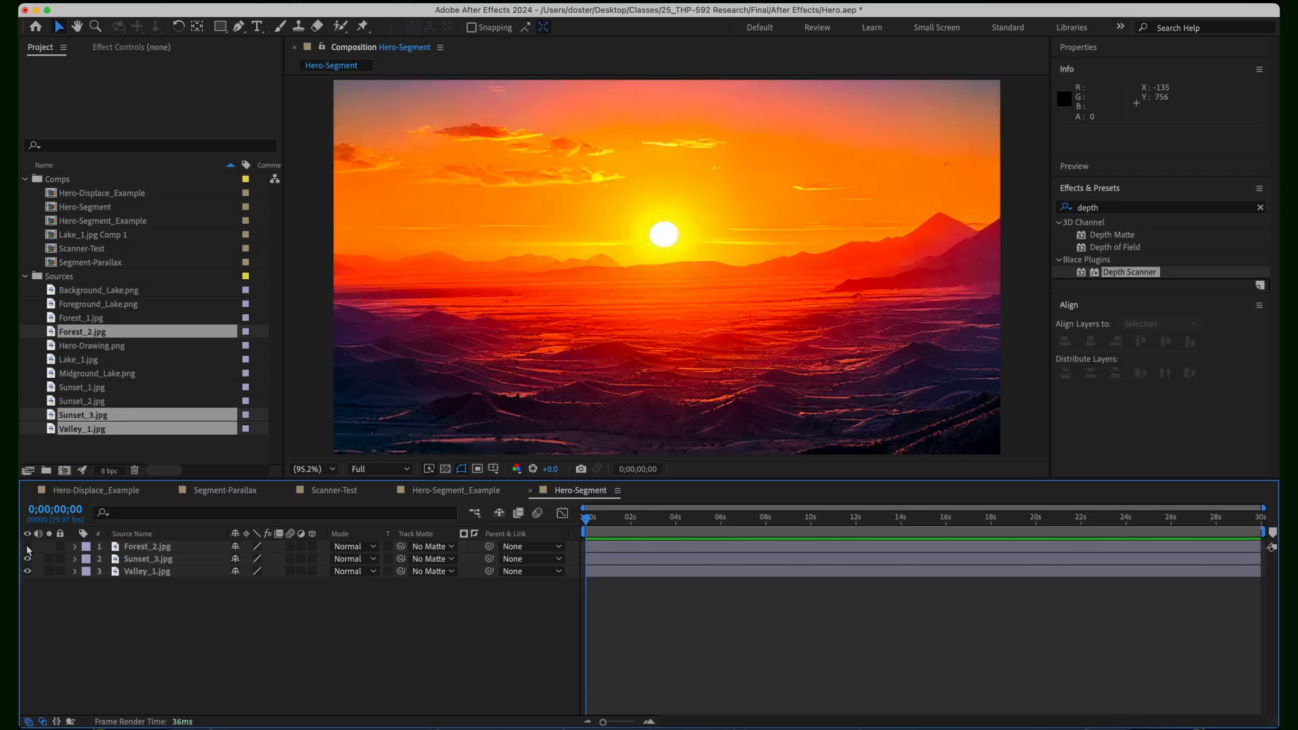
left_click_drag(143, 560, 143, 586)
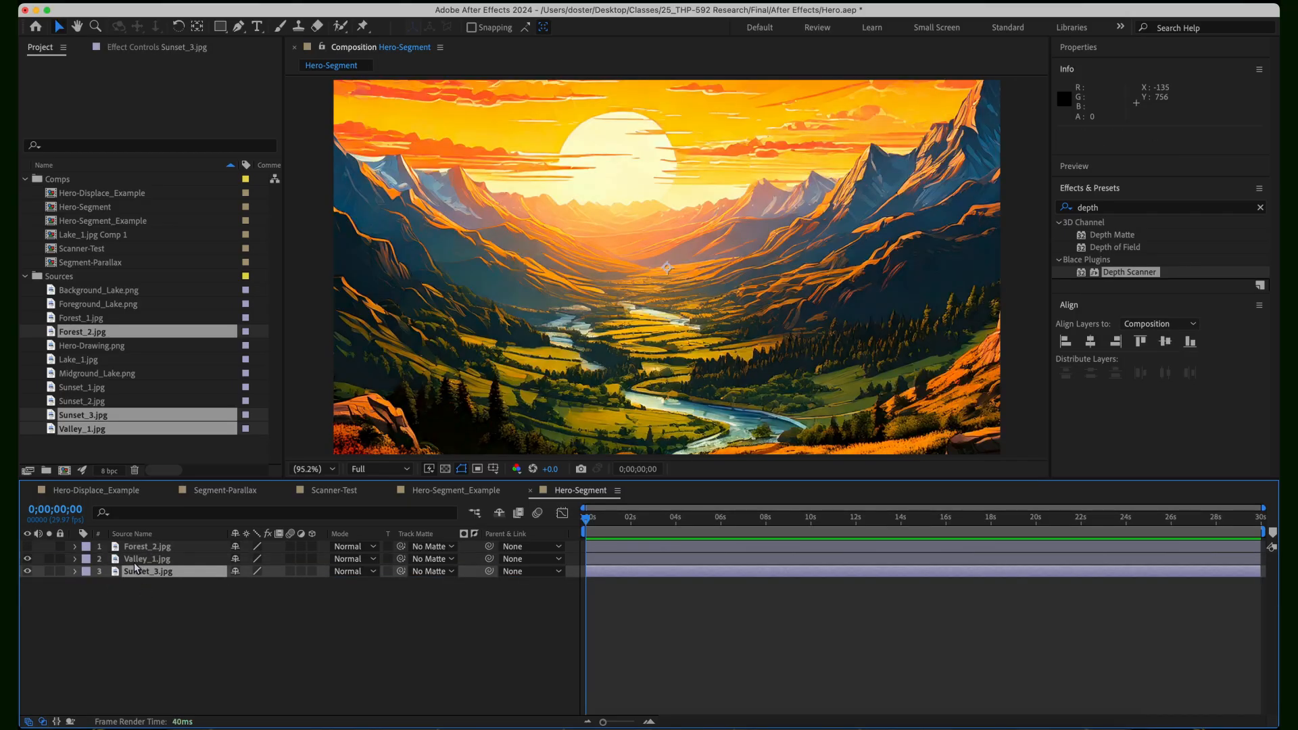
left_click(27, 546)
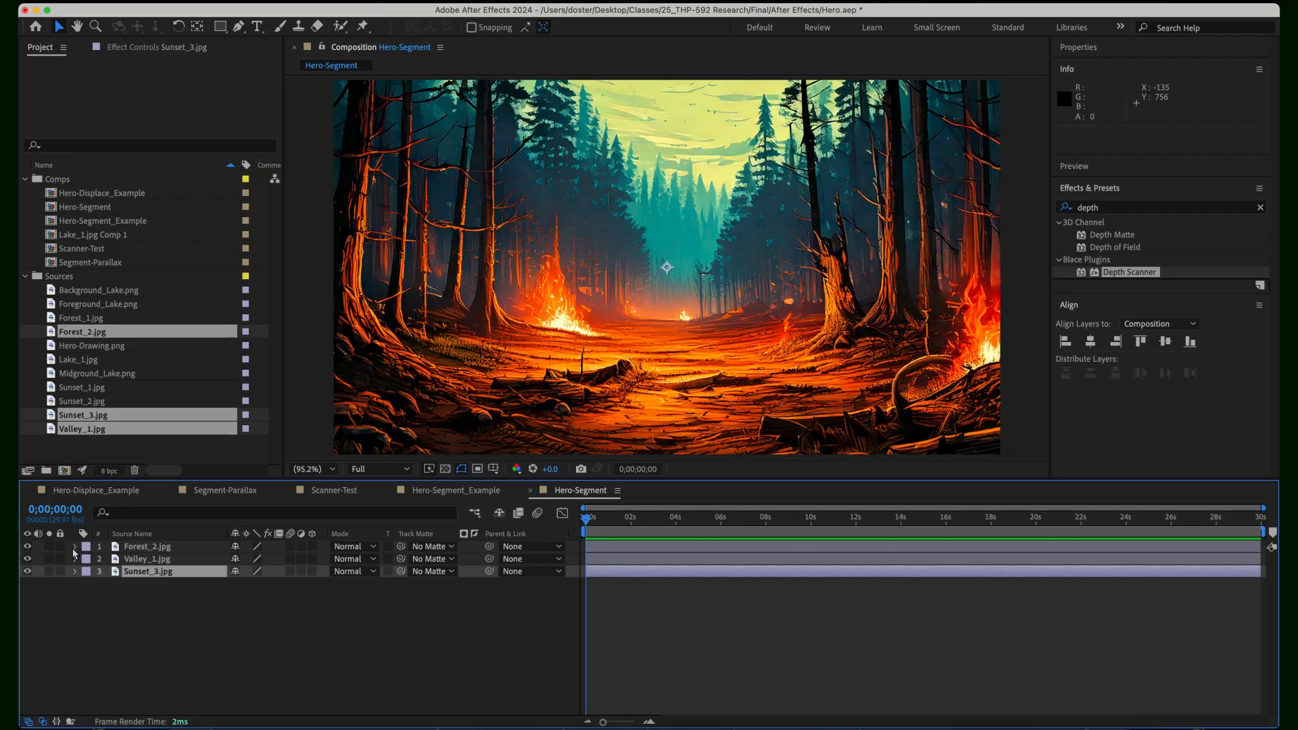
- Set the Scale of the Forest_2.jpg, Valley_1.jpg and Sunset_3.jpg layers together to 71.5%
left_click(74, 547)
left_click(141, 546)
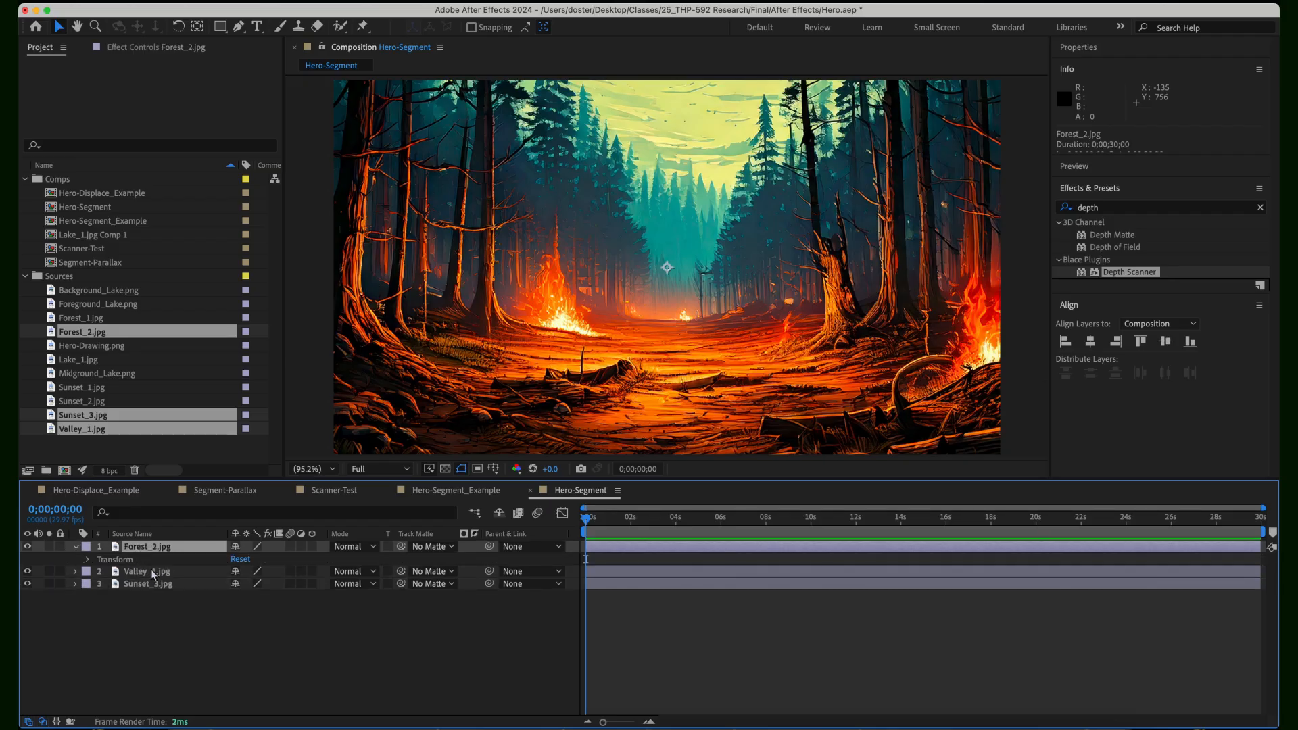
left_click(75, 546)
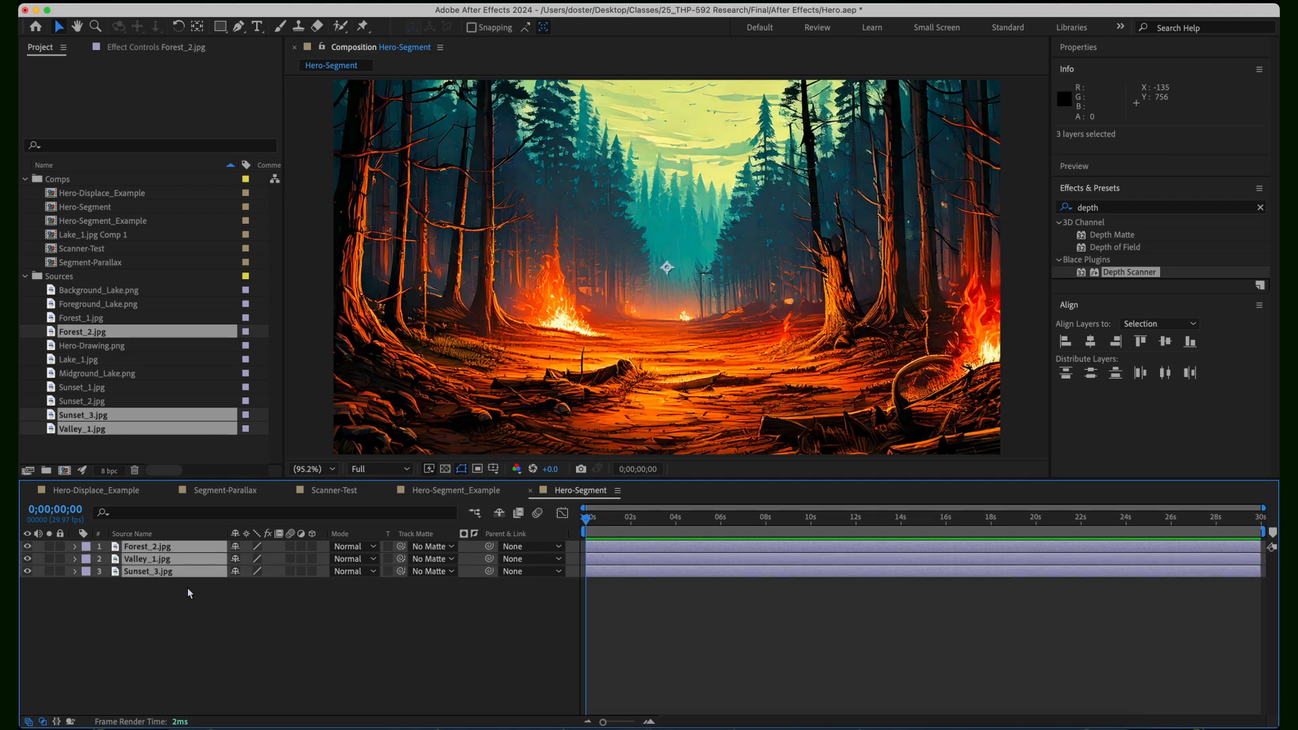
key("s")
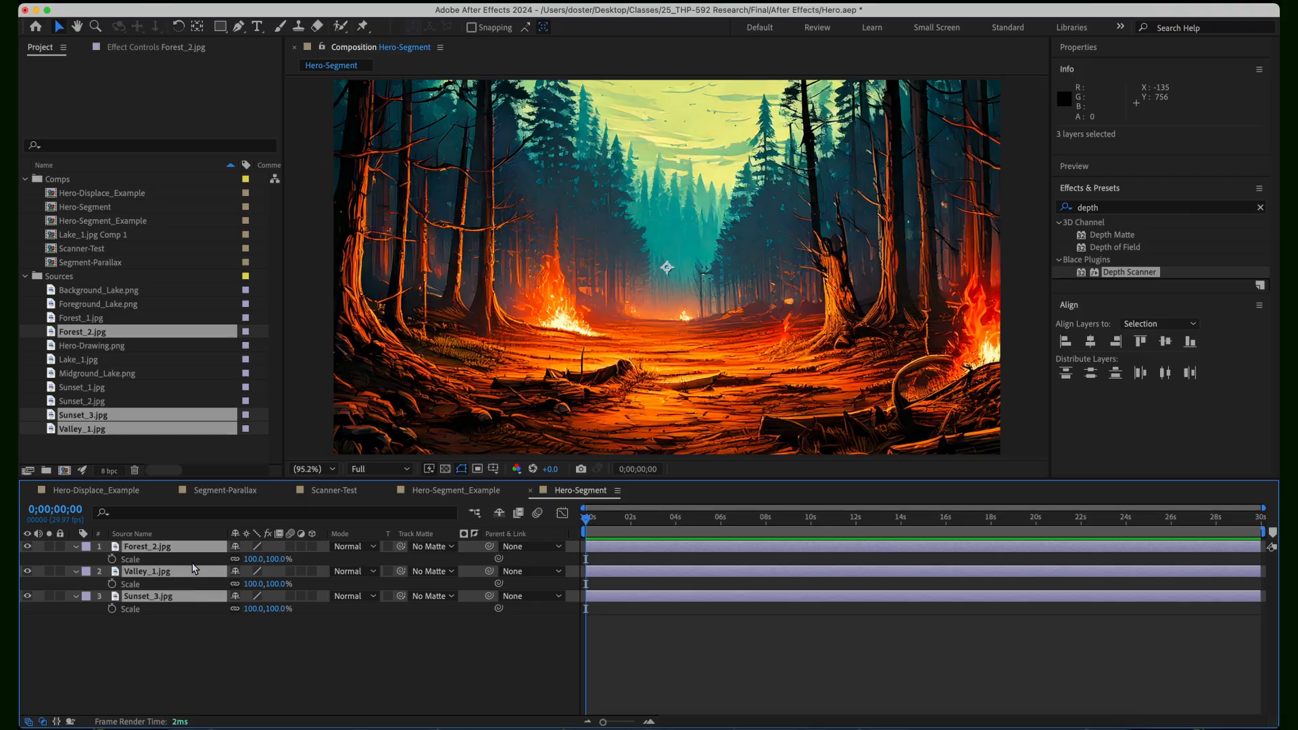
left_click_drag(278, 559, 262, 570)
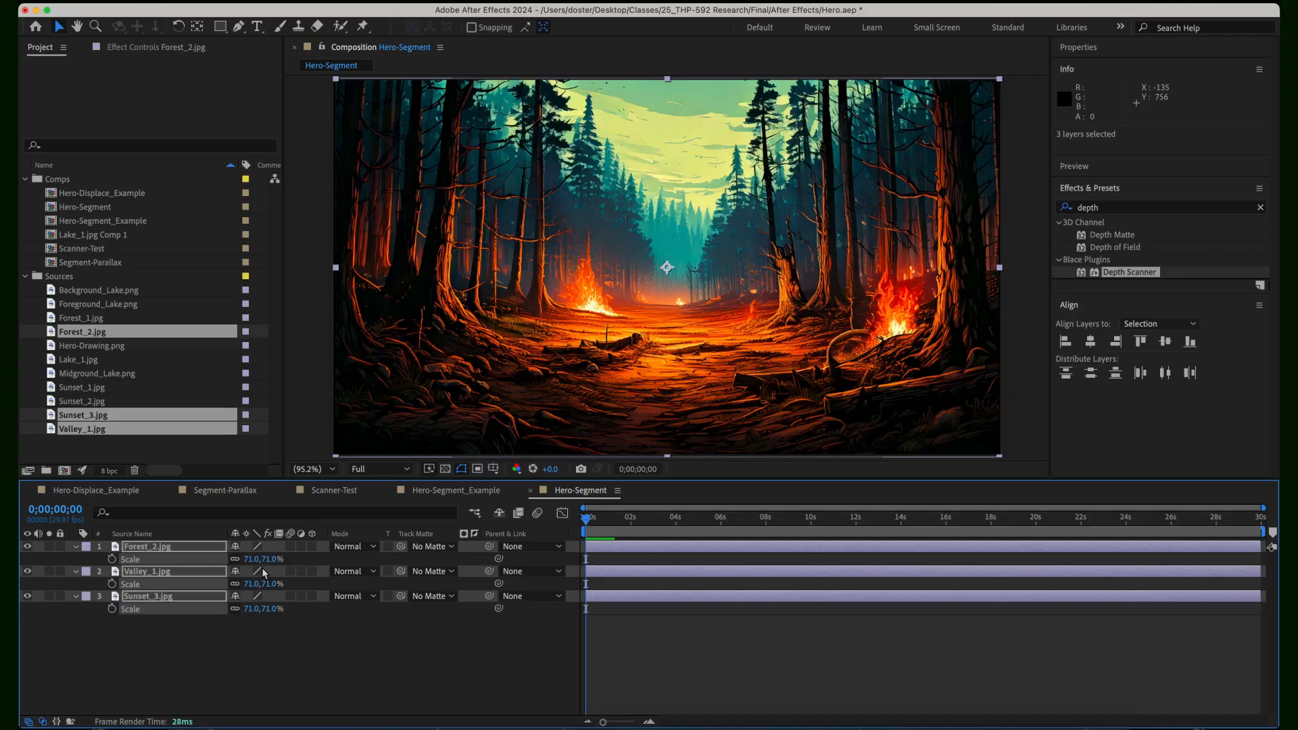
left_click(269, 559)
type("71")
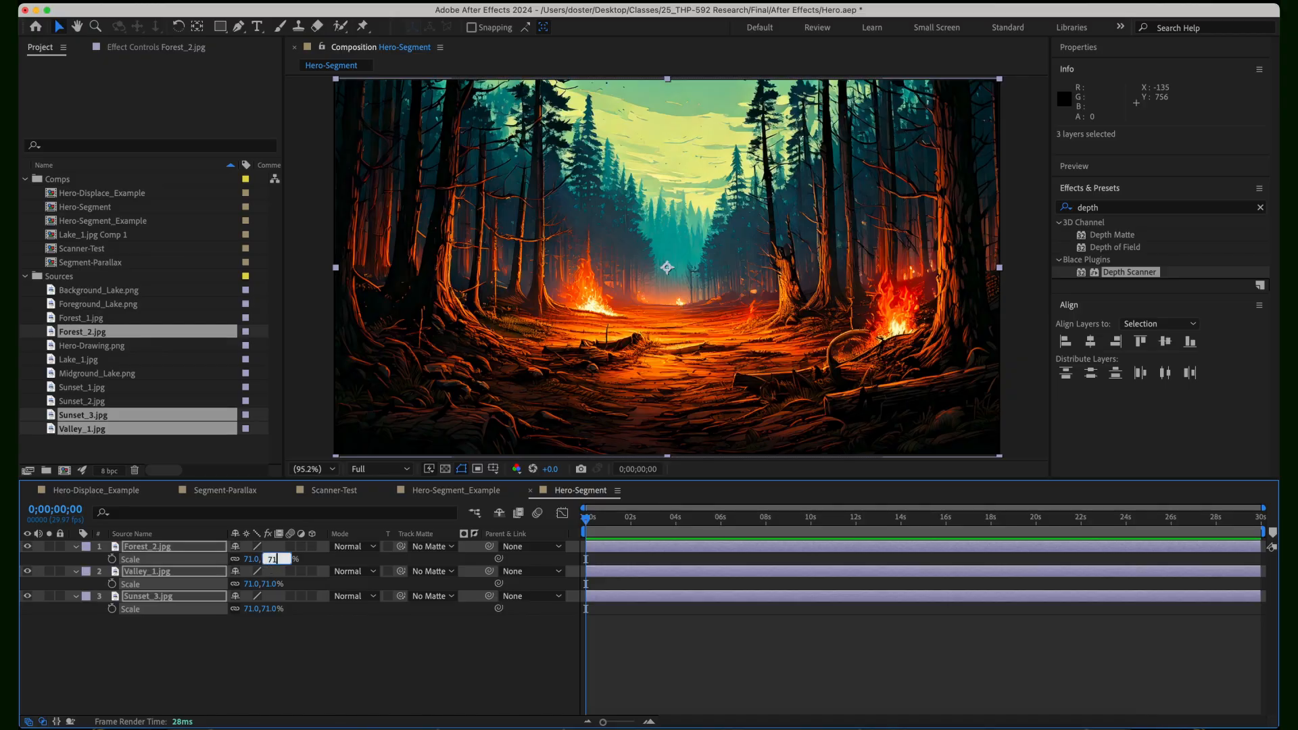
type(".5")
key("Return")
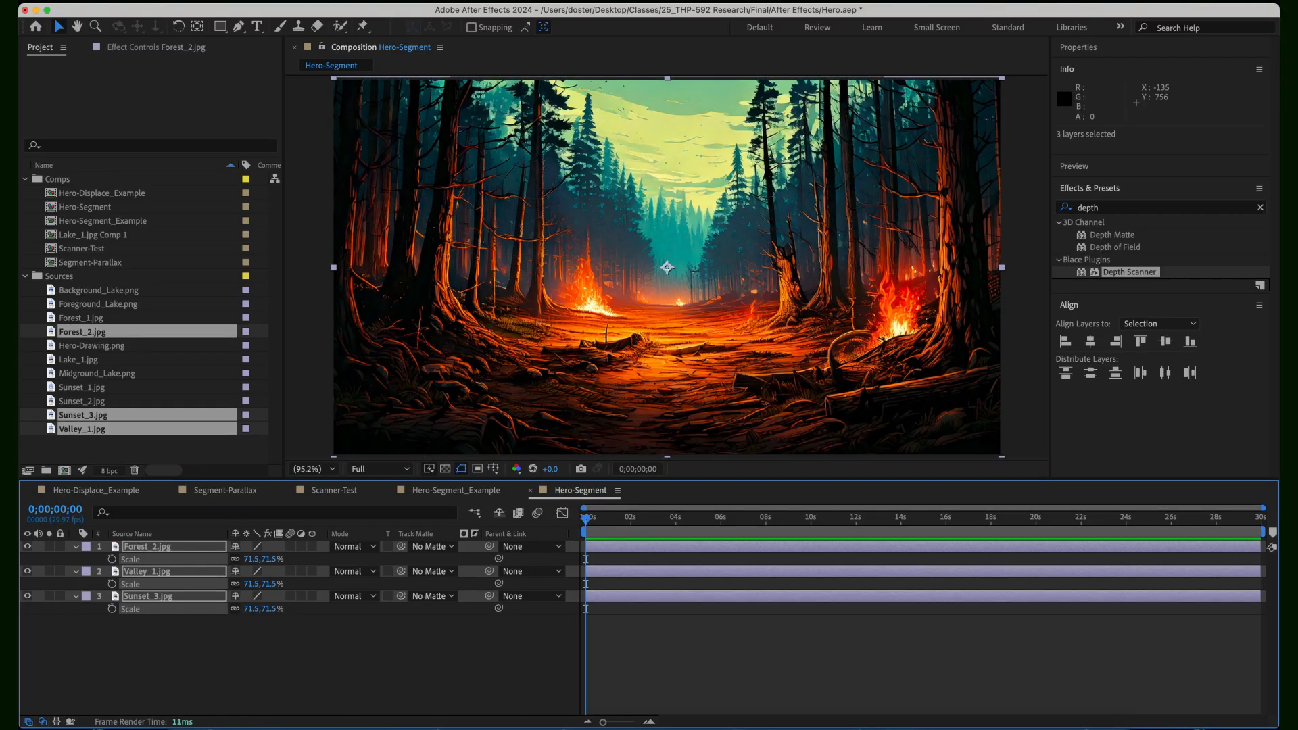
- Deselect the layers and collapse the properties of all three image layers
left_click(307, 647)
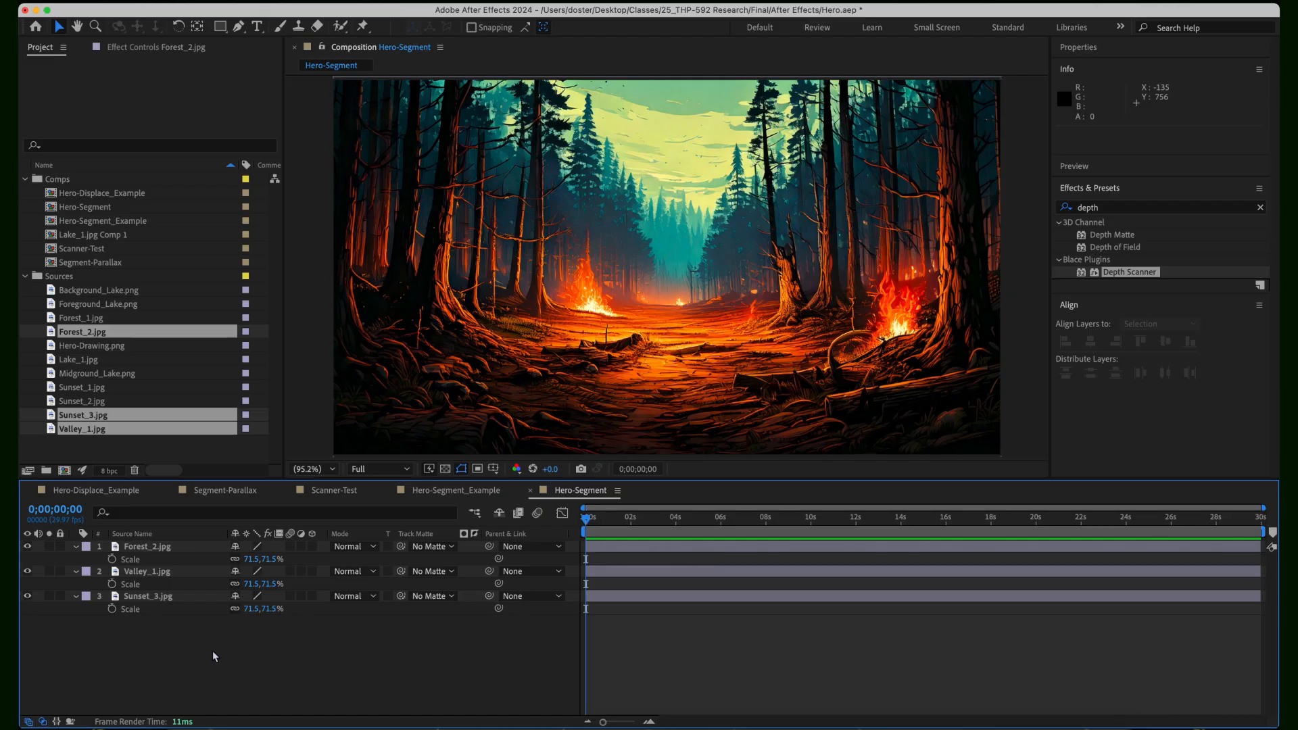
left_click(76, 546)
left_click(75, 546)
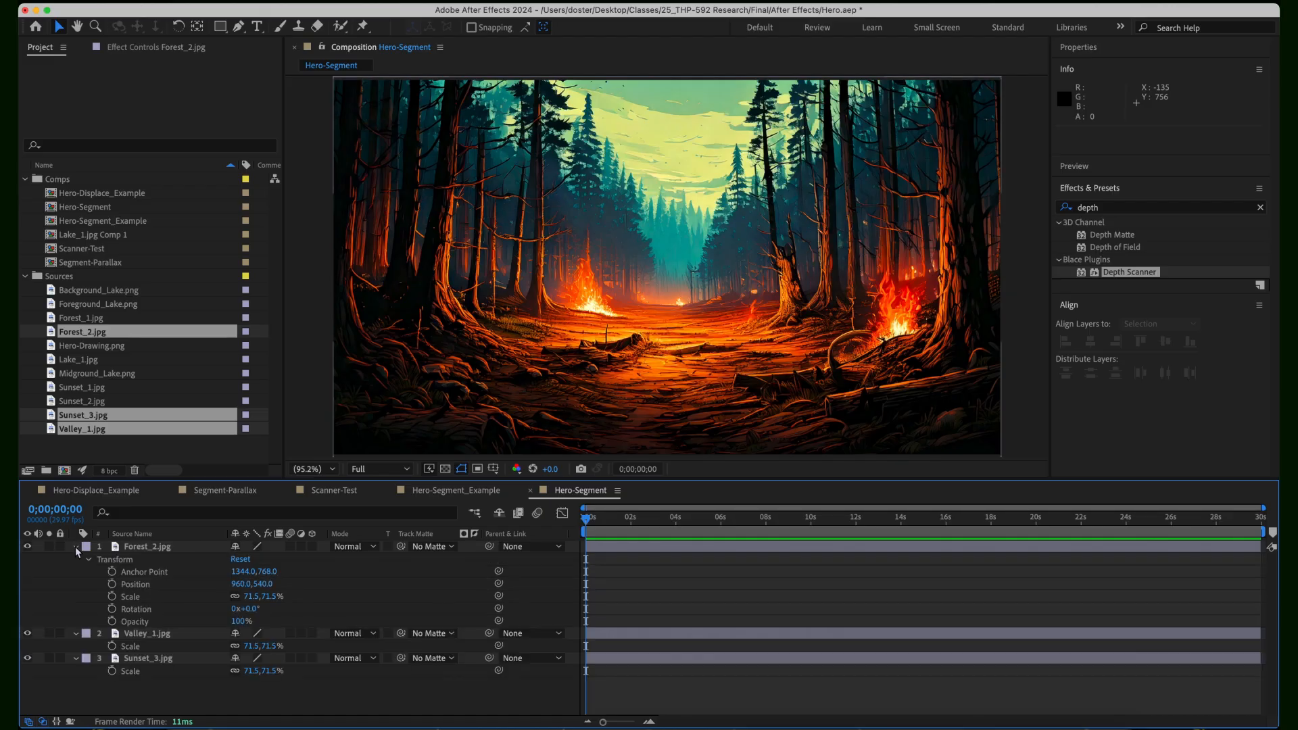
left_click(76, 546)
left_click(76, 558)
left_click(76, 558)
left_click(76, 558)
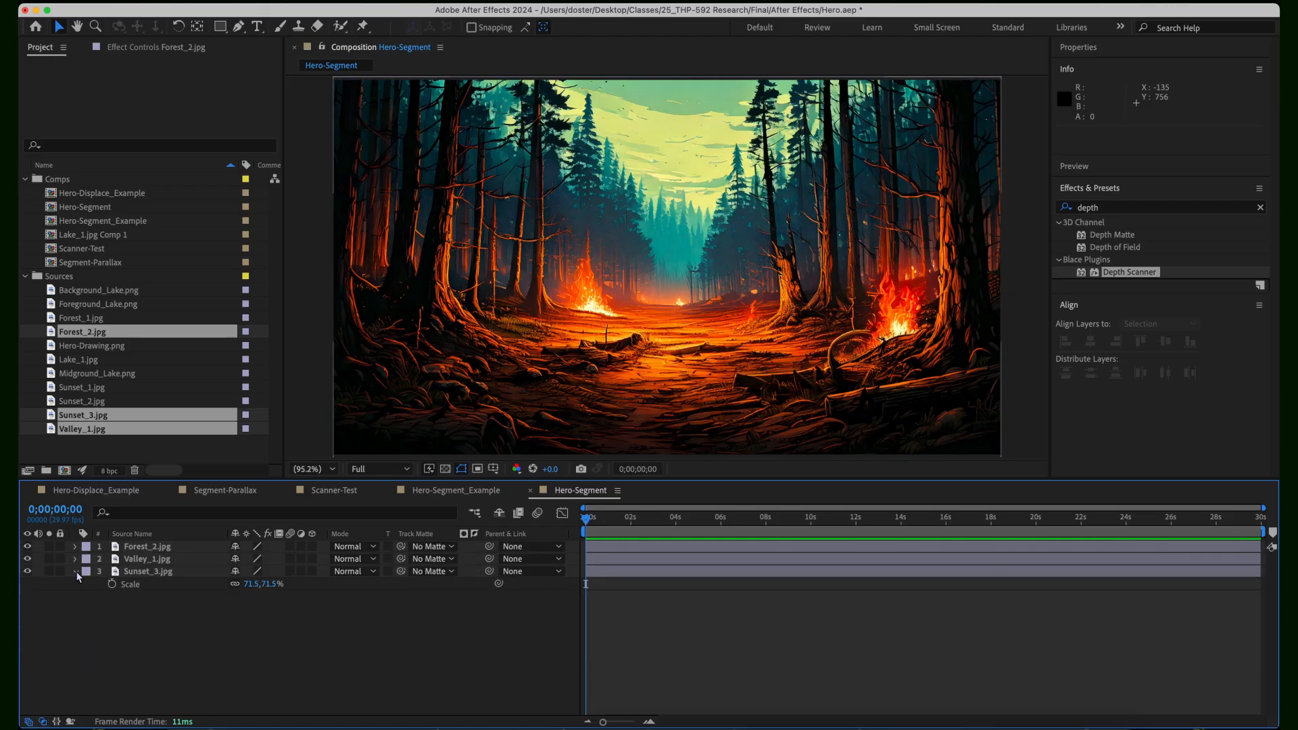
left_click(75, 571)
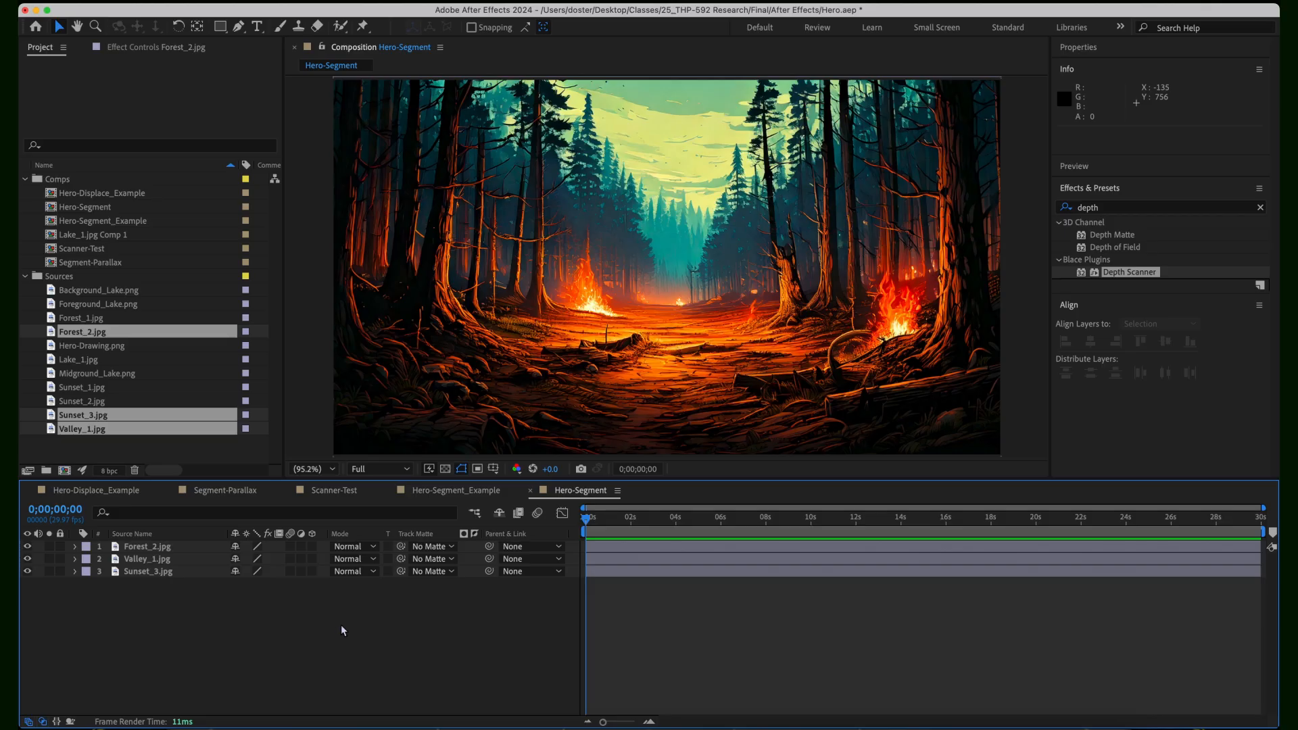
- Solo the Forest_2.jpg layer and apply the Depth Scanner effect to it
left_click(162, 550)
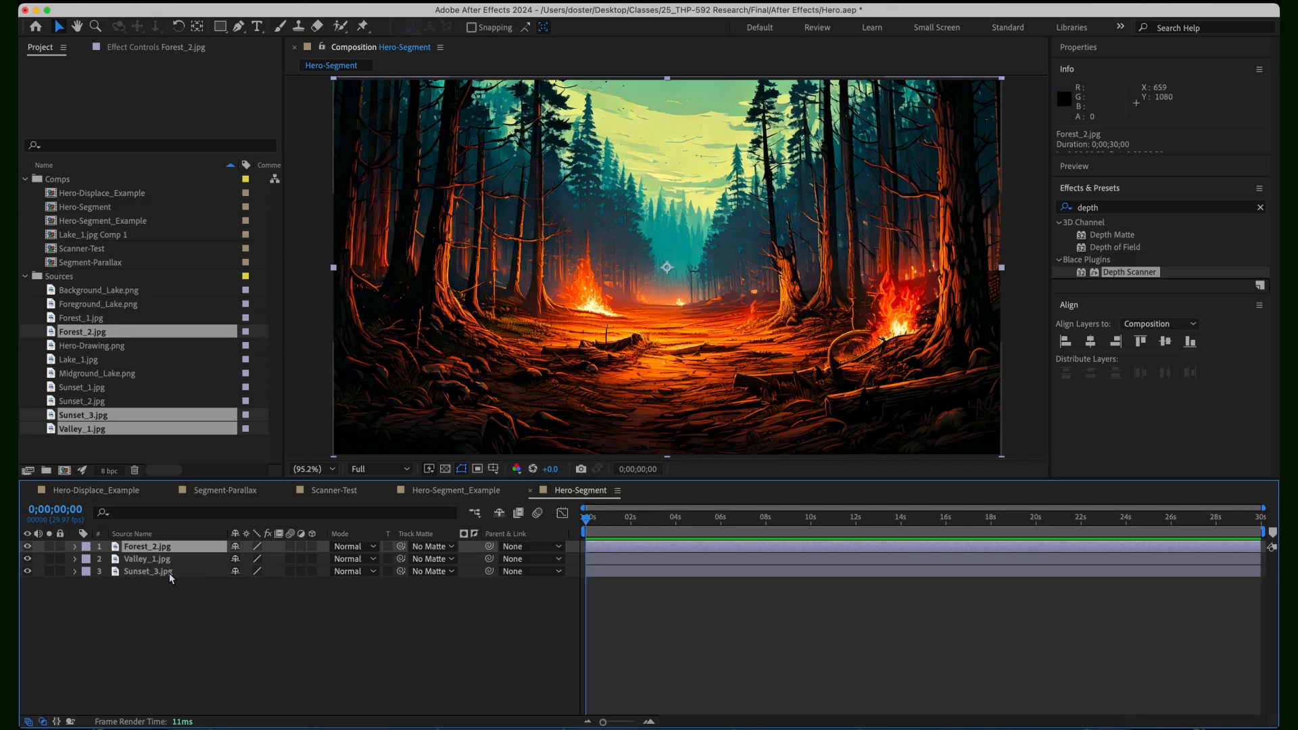
left_click(49, 547)
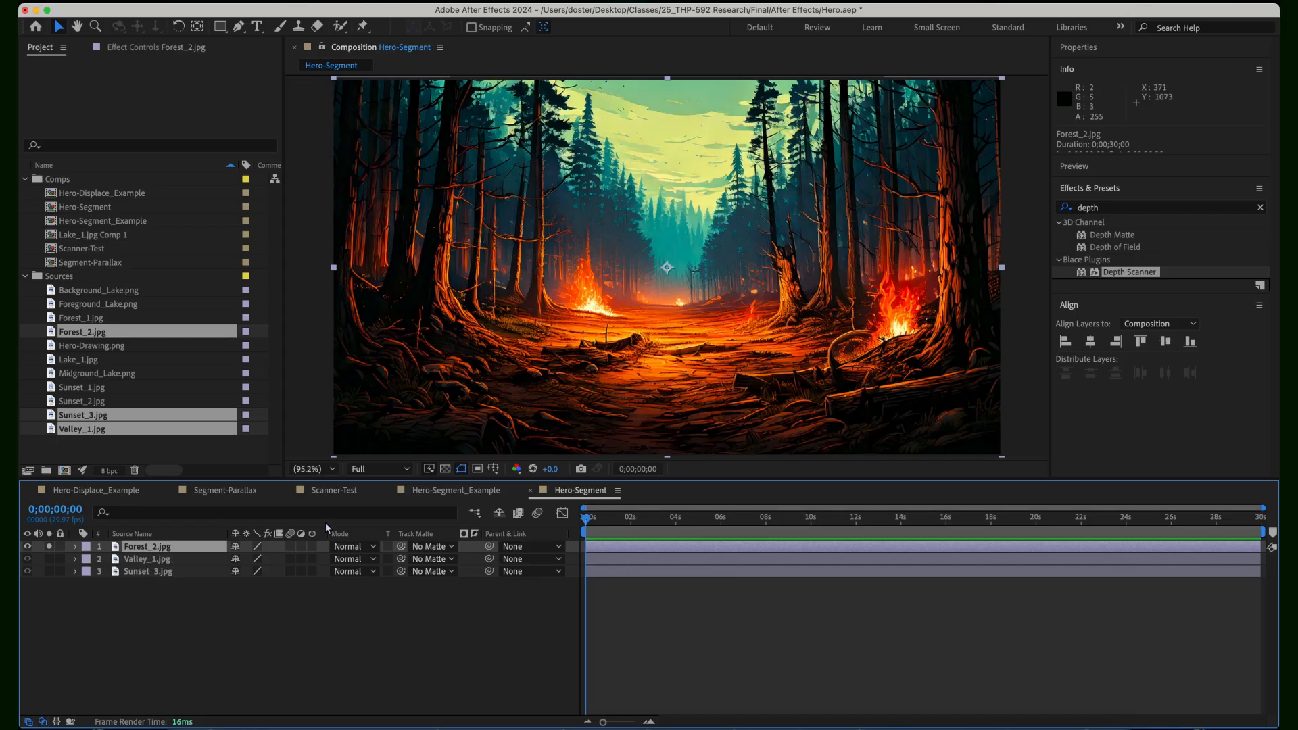
double_click(1133, 273)
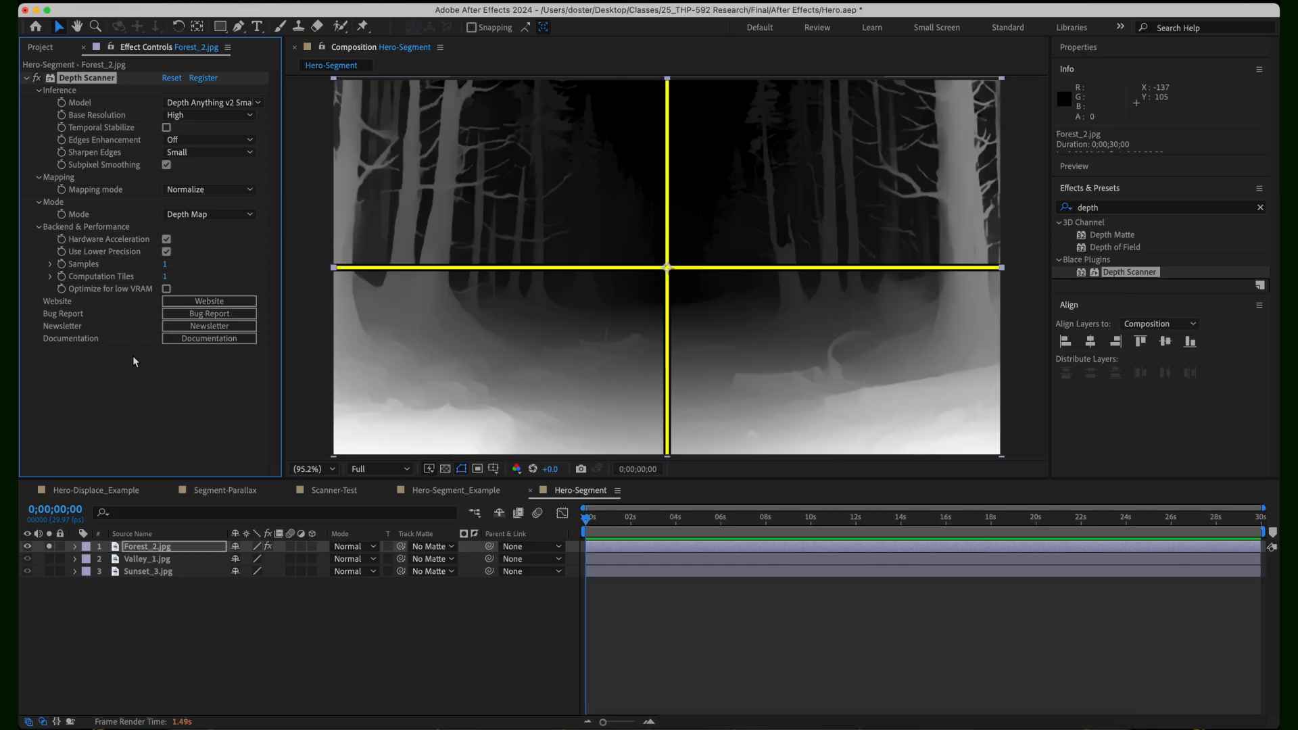
- Try the Depth Anything v2 Large Indoor model on Forest_2.jpg, compare it with the original image, and return to Depth Anything v2 Small
left_click(202, 103)
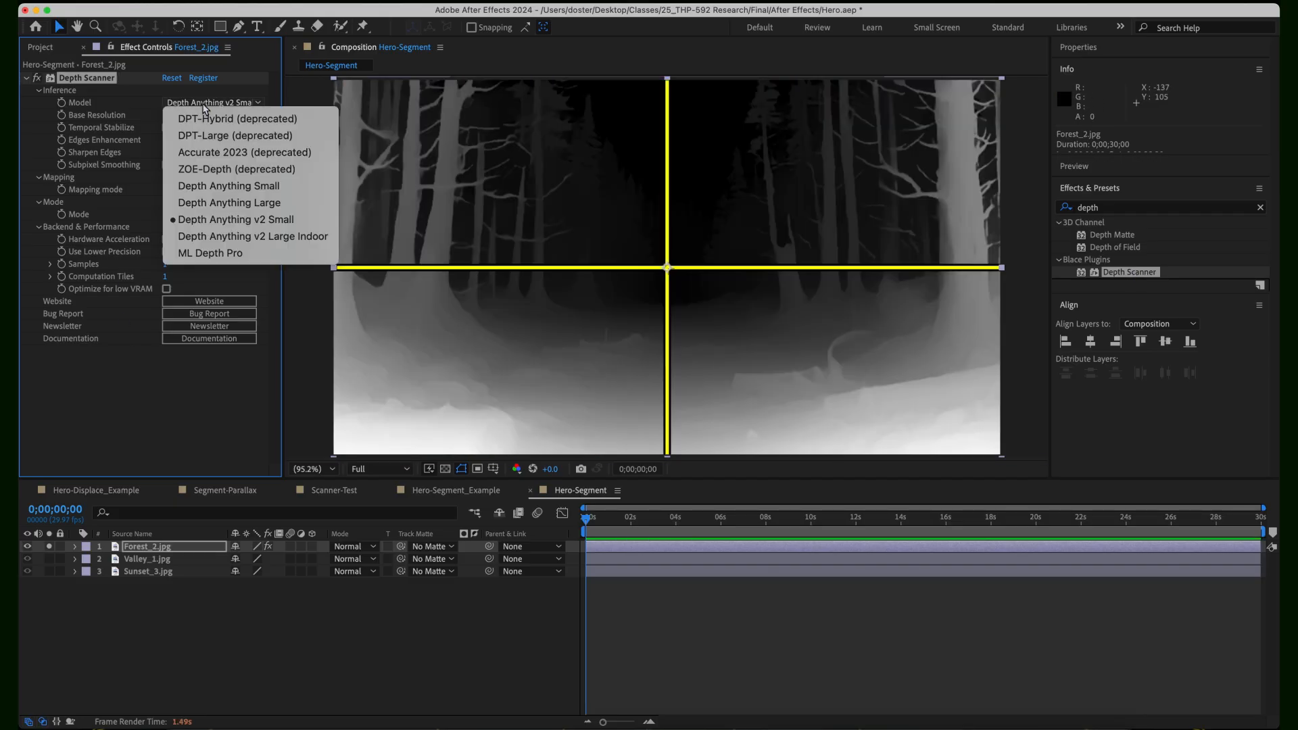
left_click(218, 237)
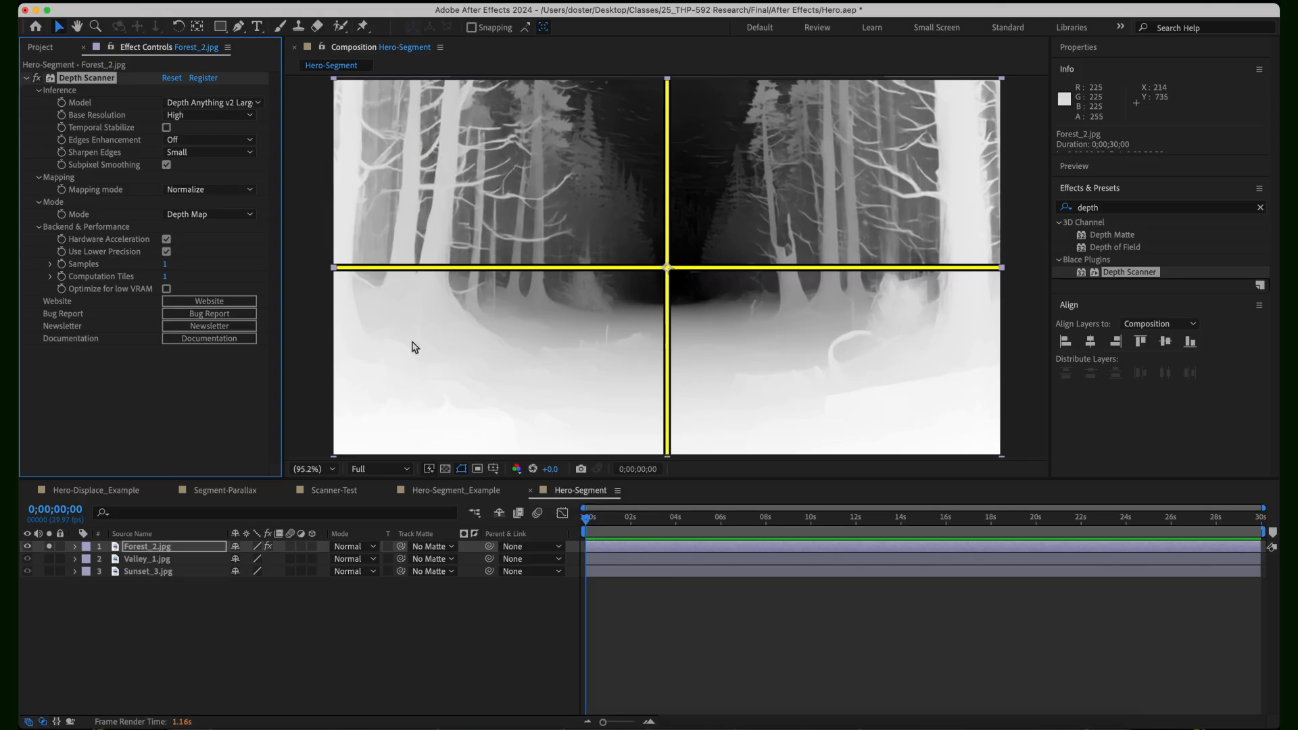
left_click(35, 77)
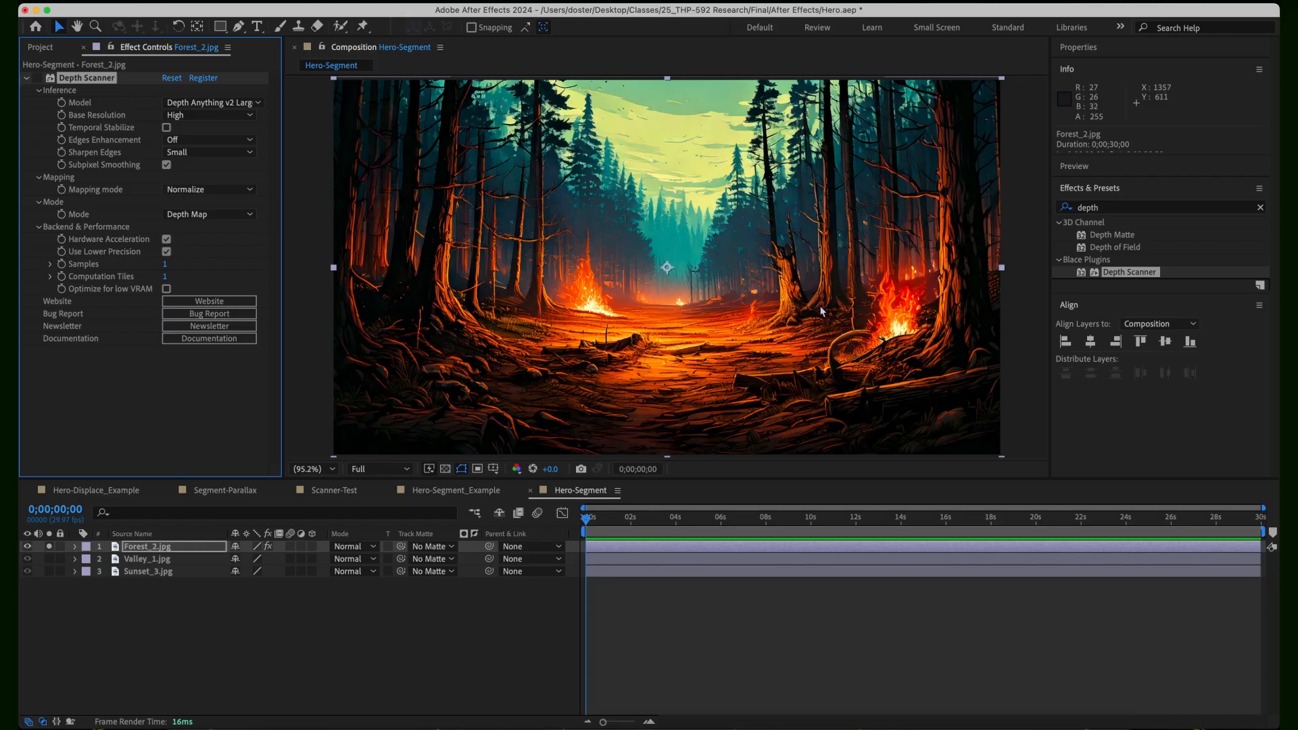
left_click(30, 78)
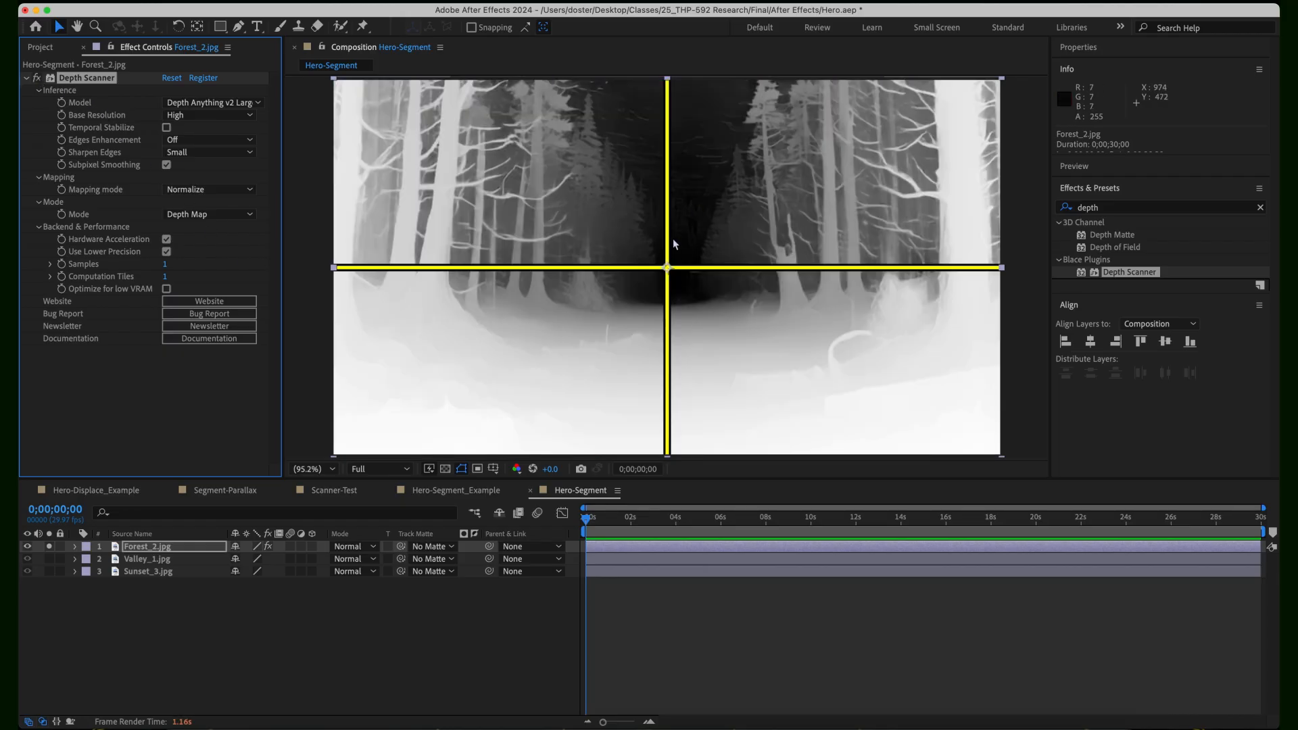
left_click(227, 102)
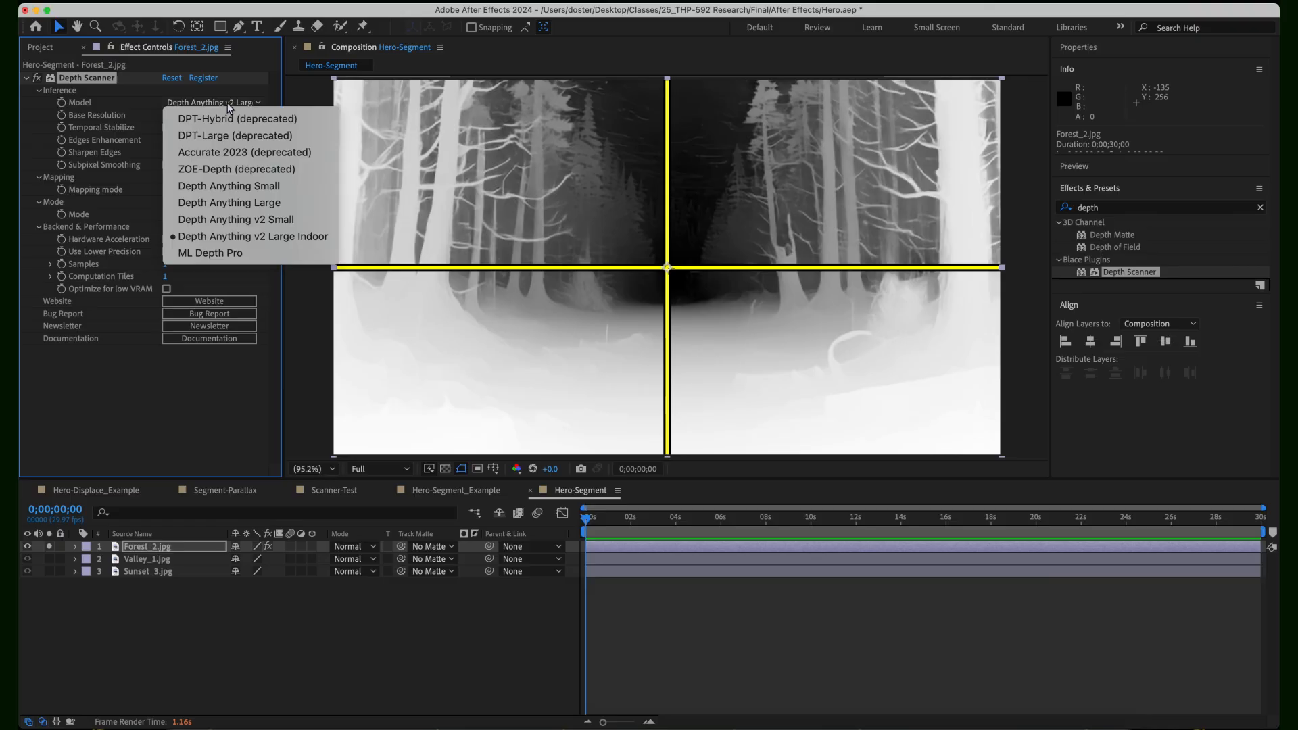
left_click(212, 221)
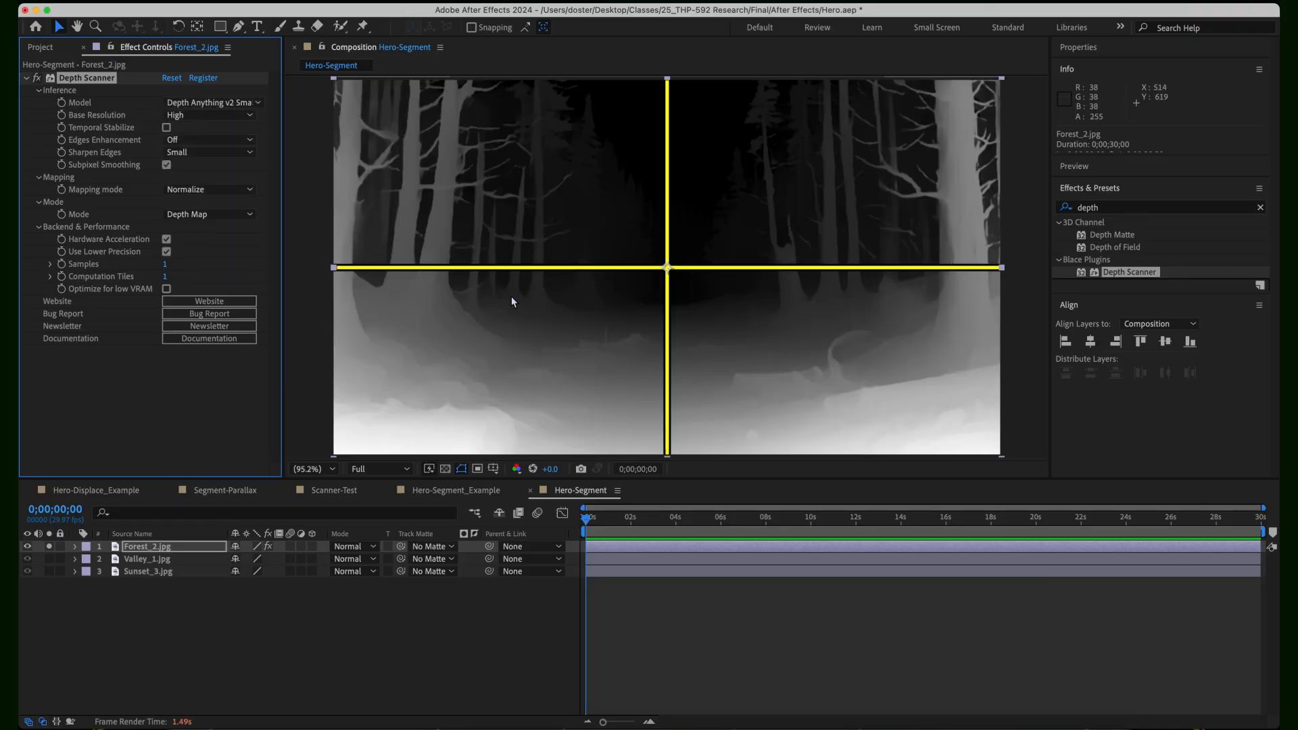
- Switch the Depth Scanner on Forest_2.jpg to Slicing mode and set its Maximum to 78%
left_click(218, 215)
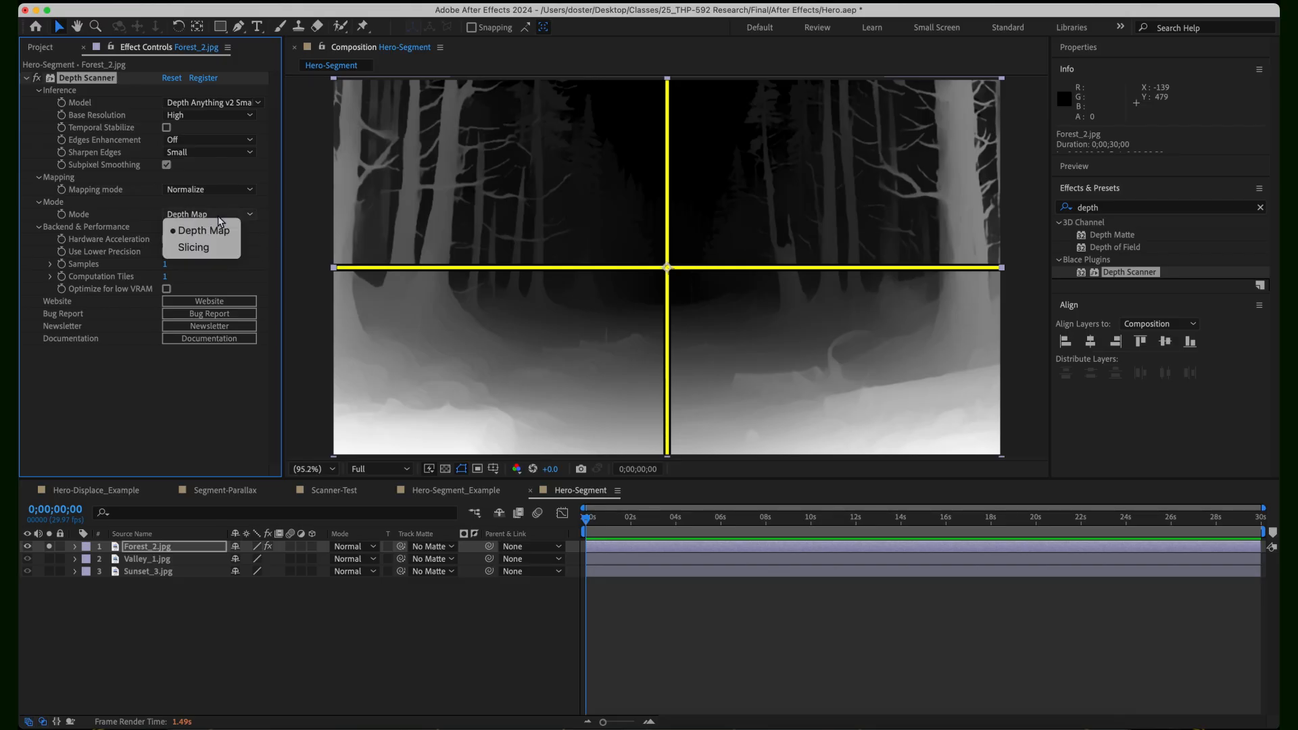
left_click(199, 250)
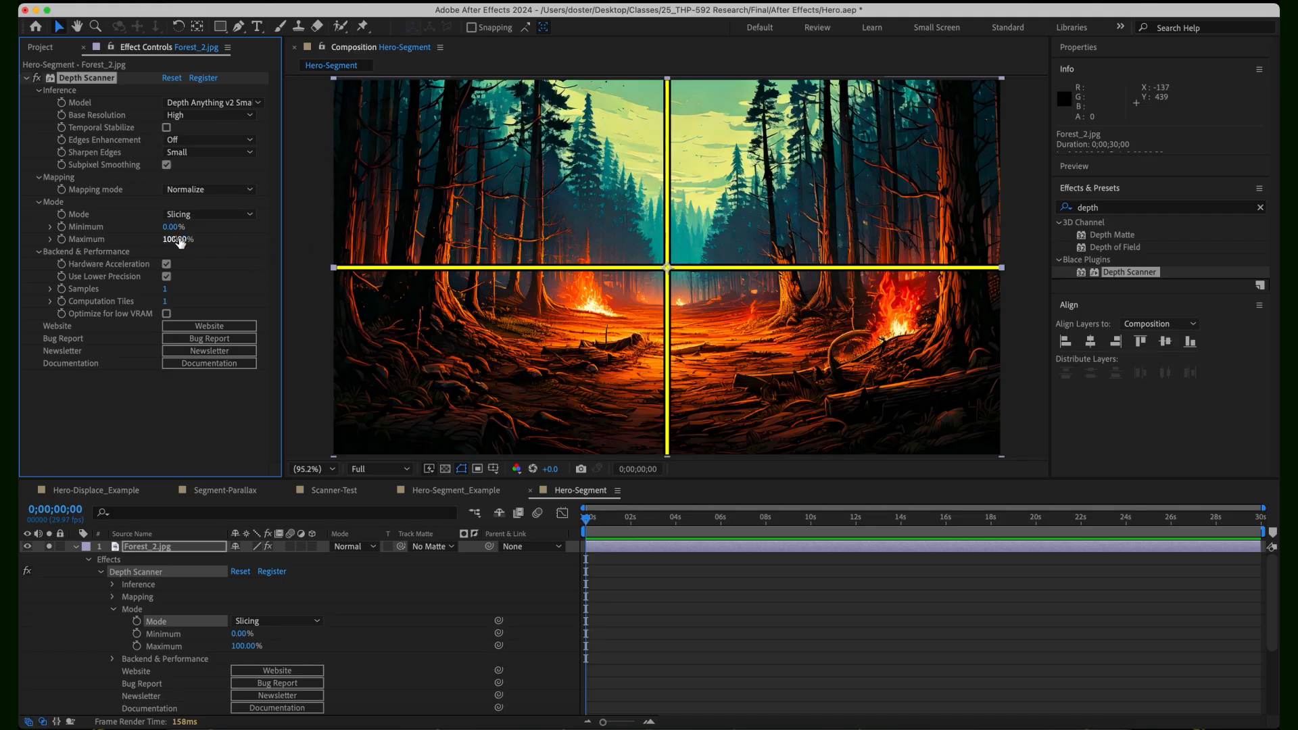
mouse_move(179, 245)
left_mouse_down()
mouse_move(165, 248)
mouse_move(175, 252)
left_mouse_up()
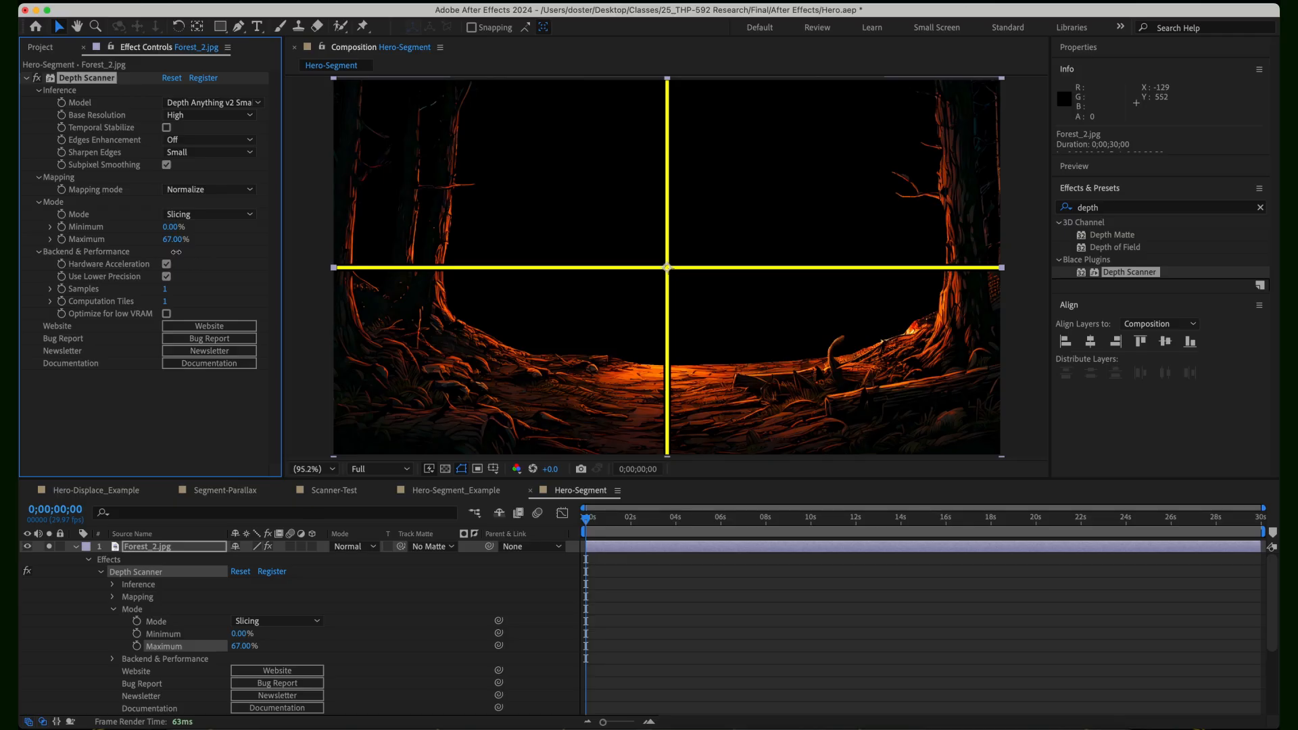
left_click_drag(176, 252, 187, 248)
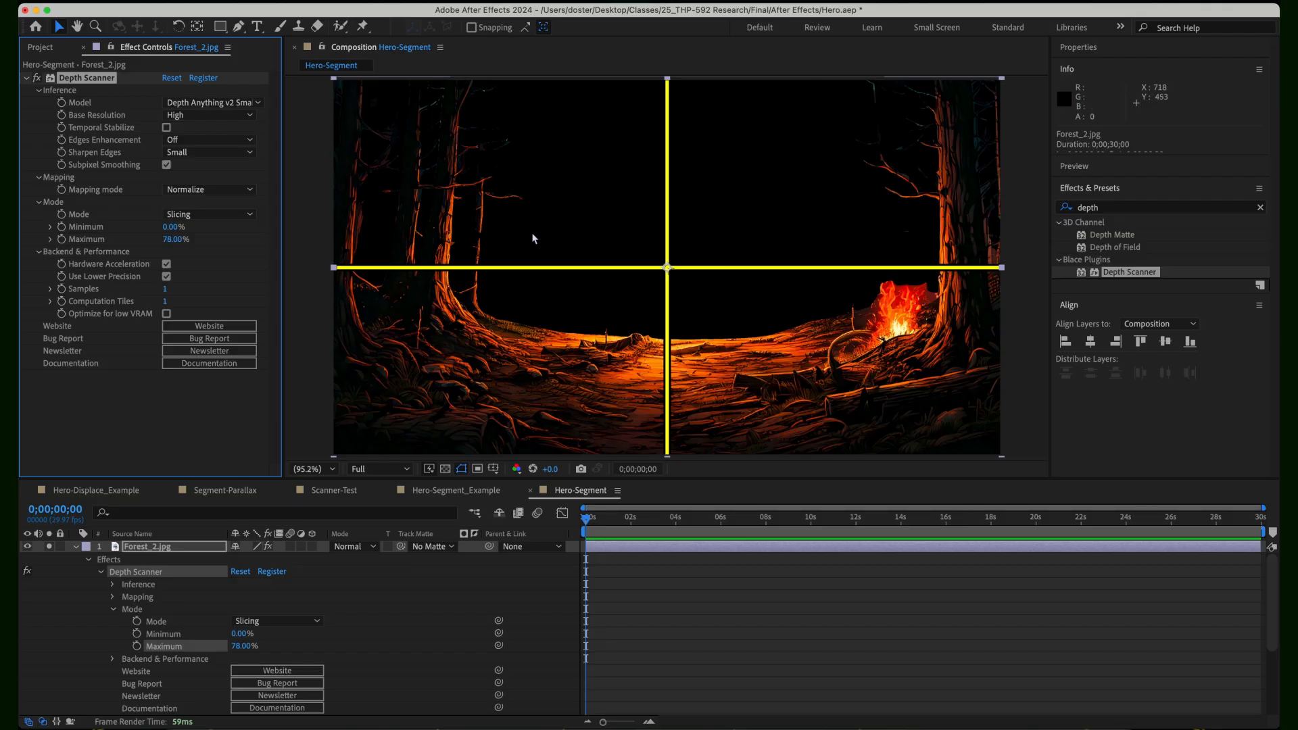
- Try a Maximum of 65% for the forest slice, undo it, and check the cutout against the transparency grid
left_click_drag(178, 246, 173, 245)
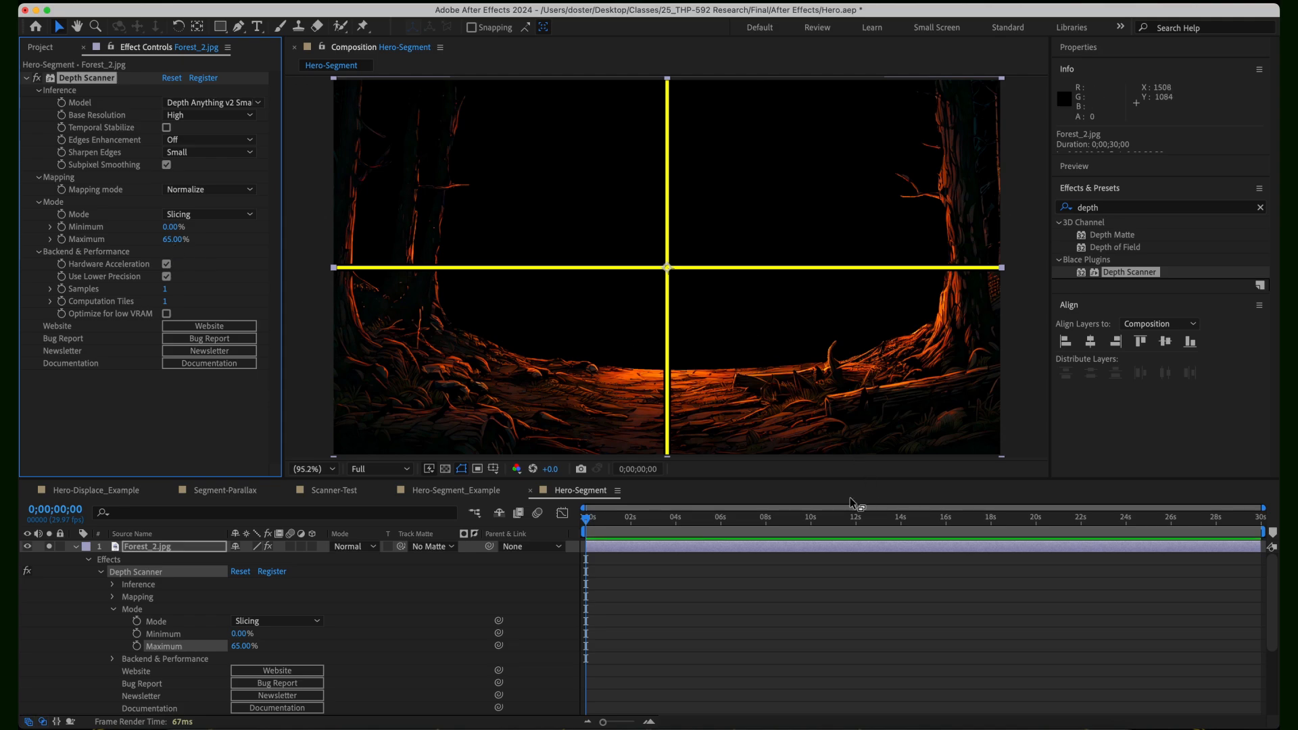
key("super+z")
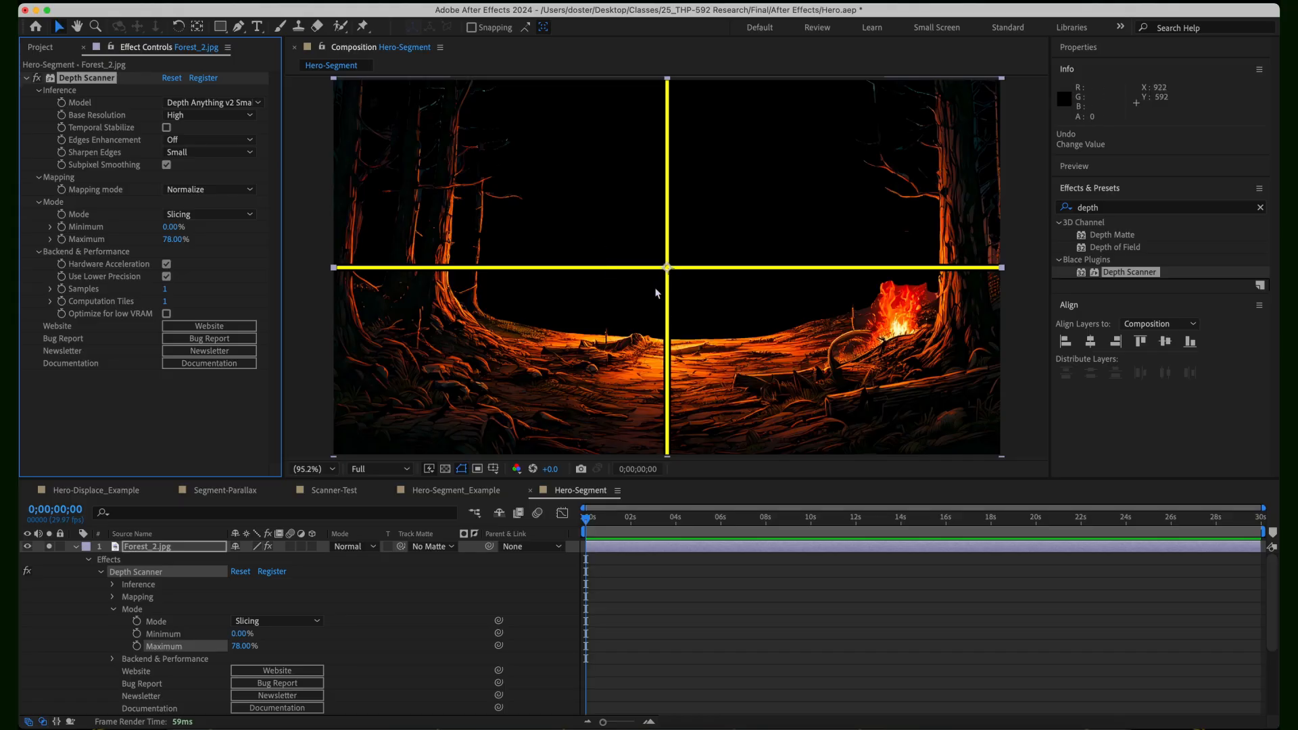
left_click(445, 468)
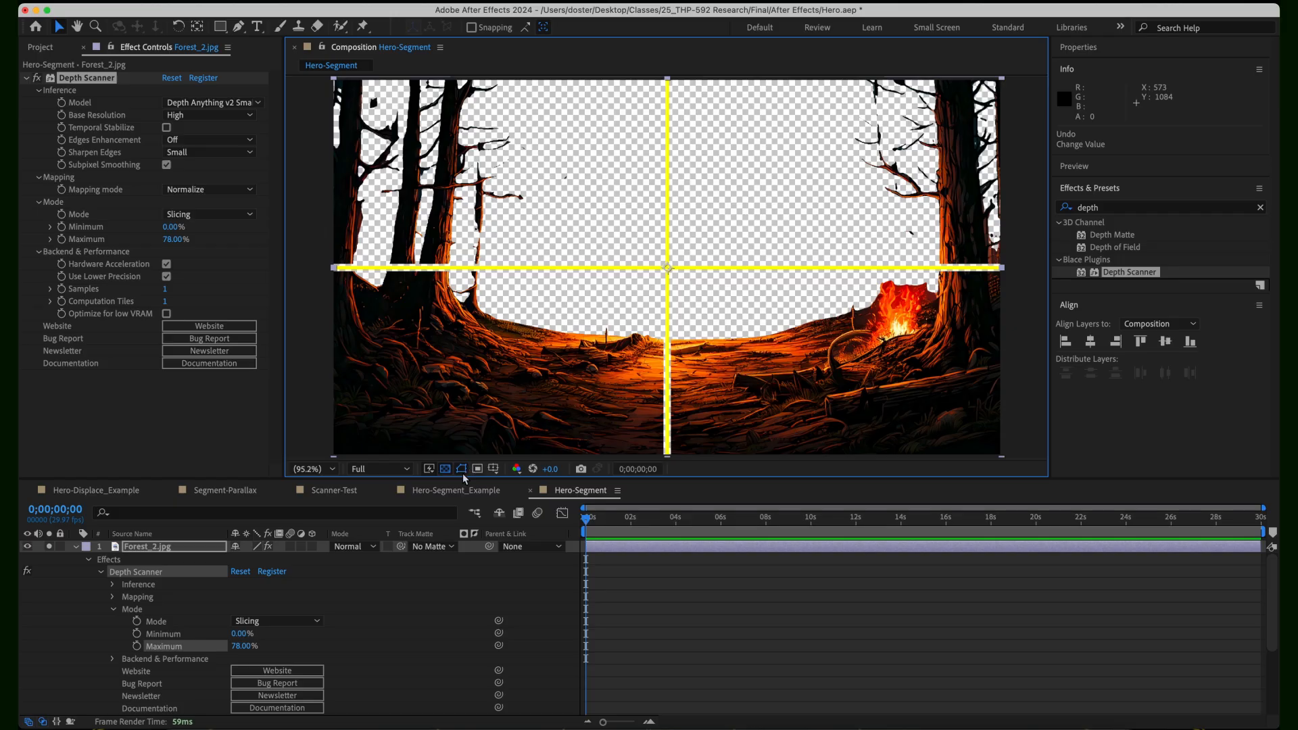
left_click(445, 468)
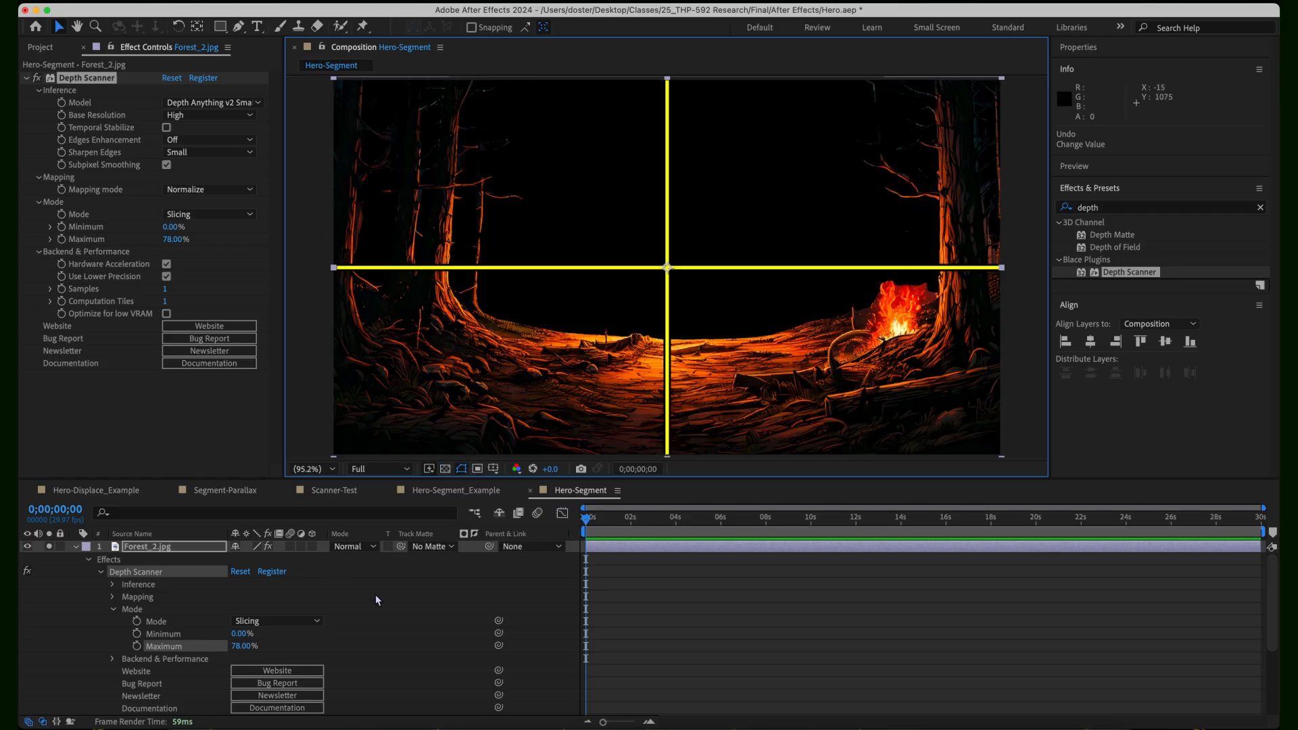
- Add Hero-Drawing.png to the Hero-Segment composition as the layer above Forest_2.jpg
left_click(39, 47)
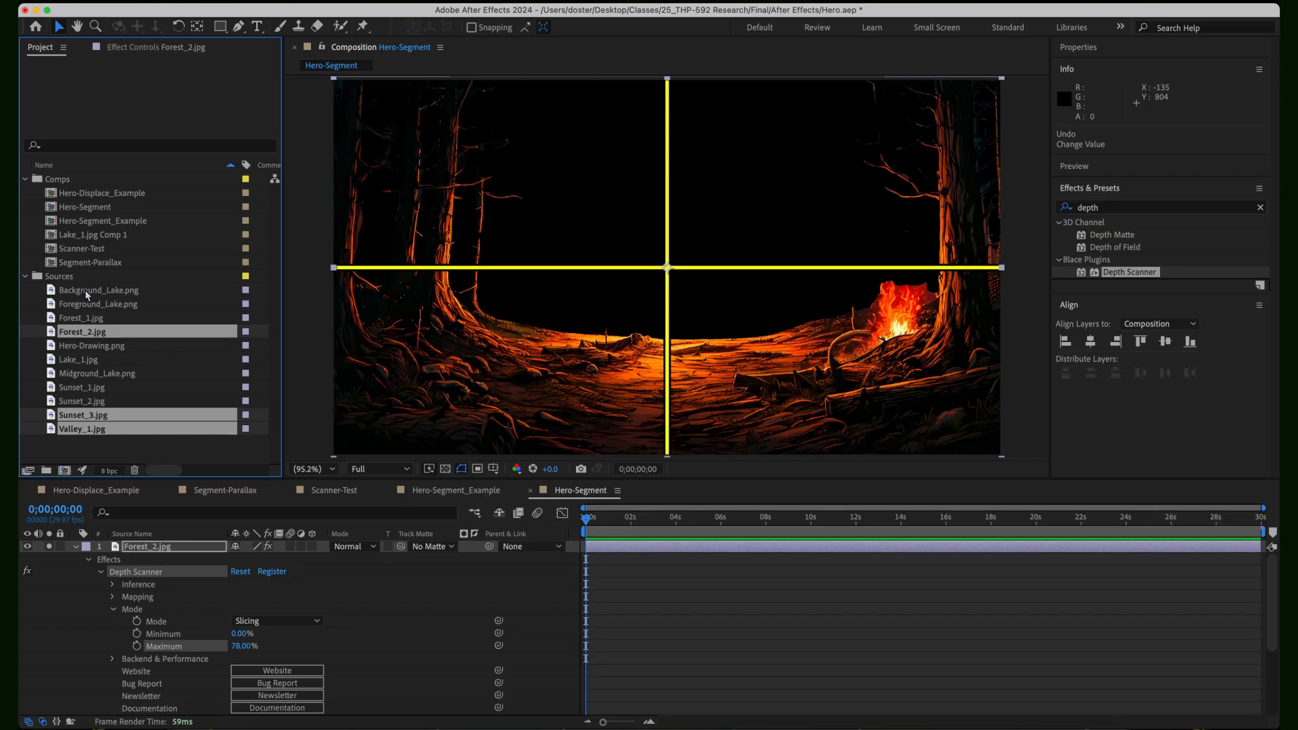
left_click(96, 346)
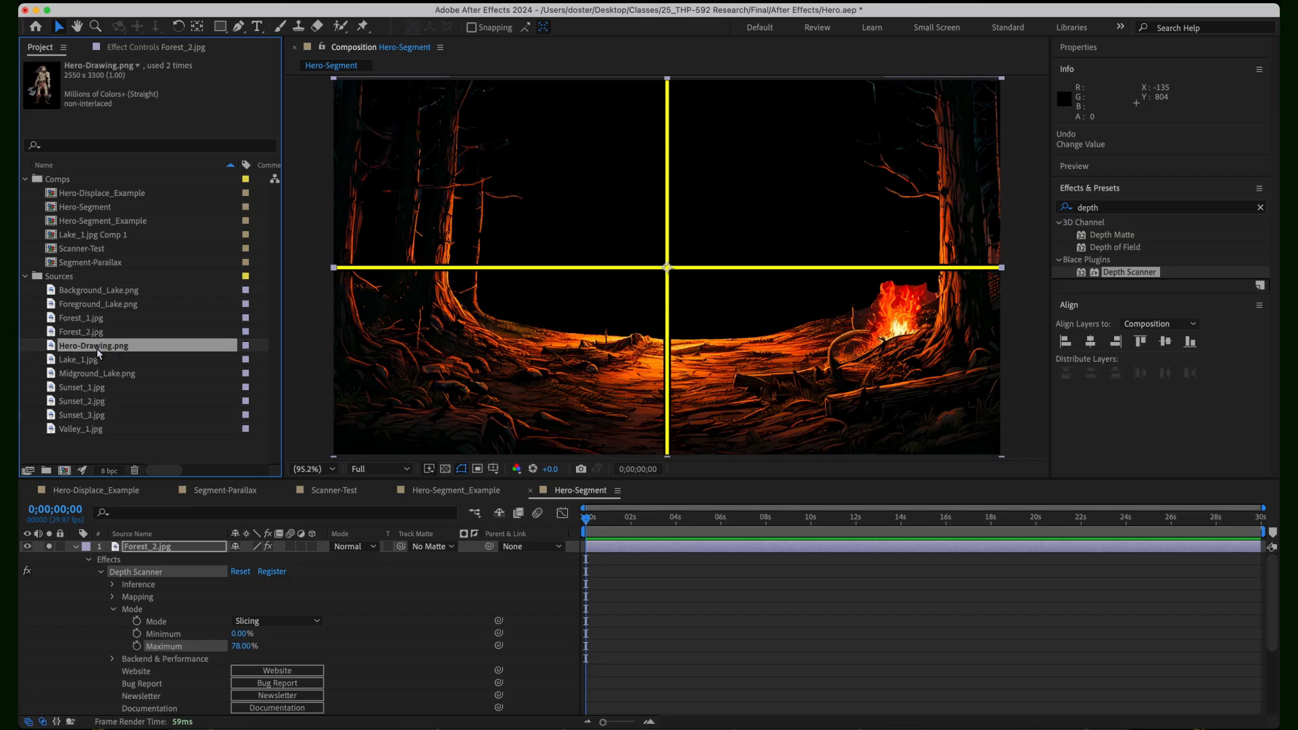
left_click_drag(116, 505, 130, 547)
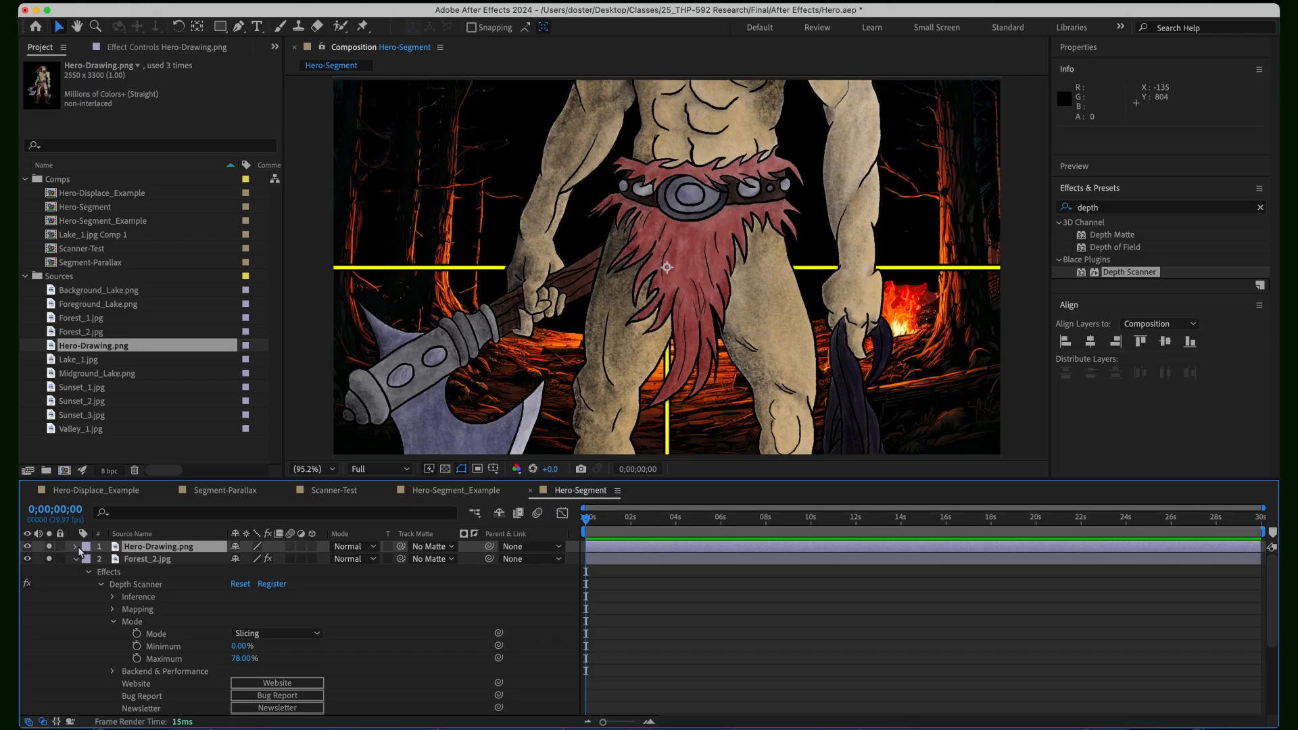
- Scale Hero-Drawing.png to 14% and place it on the forest path at position 960, 616
left_click(76, 547)
left_click(89, 560)
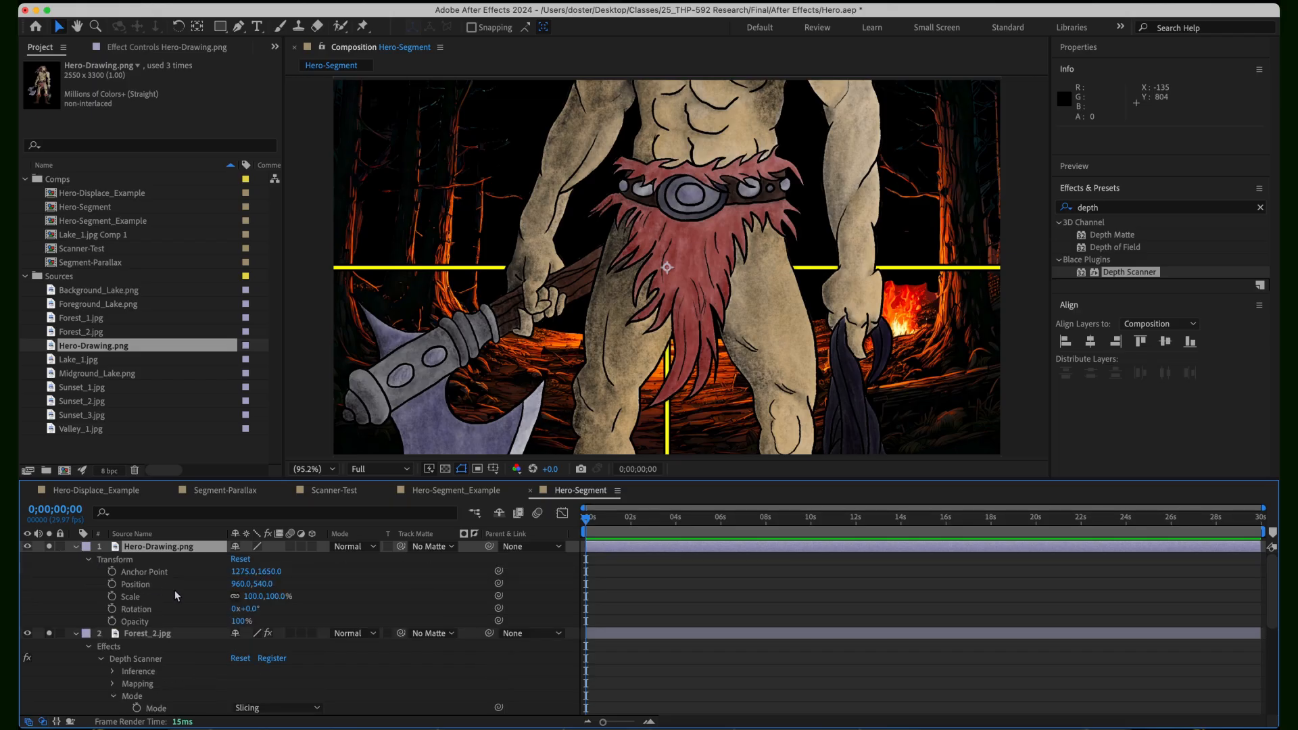
left_click_drag(274, 599, 306, 596)
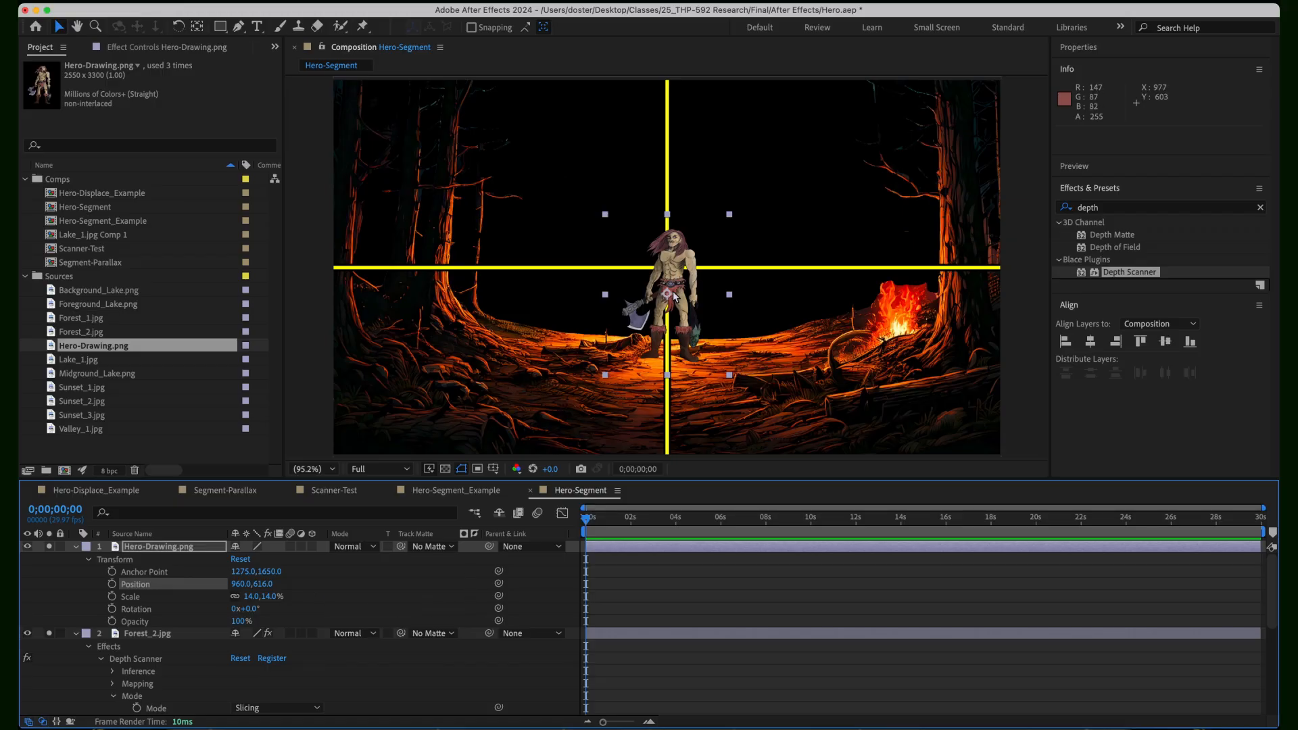
- Unsolo and collapse the Forest_2.jpg and Hero-Drawing.png layers, and hide Sunset_3.jpg while keeping Valley_1.jpg visible
left_click(50, 632)
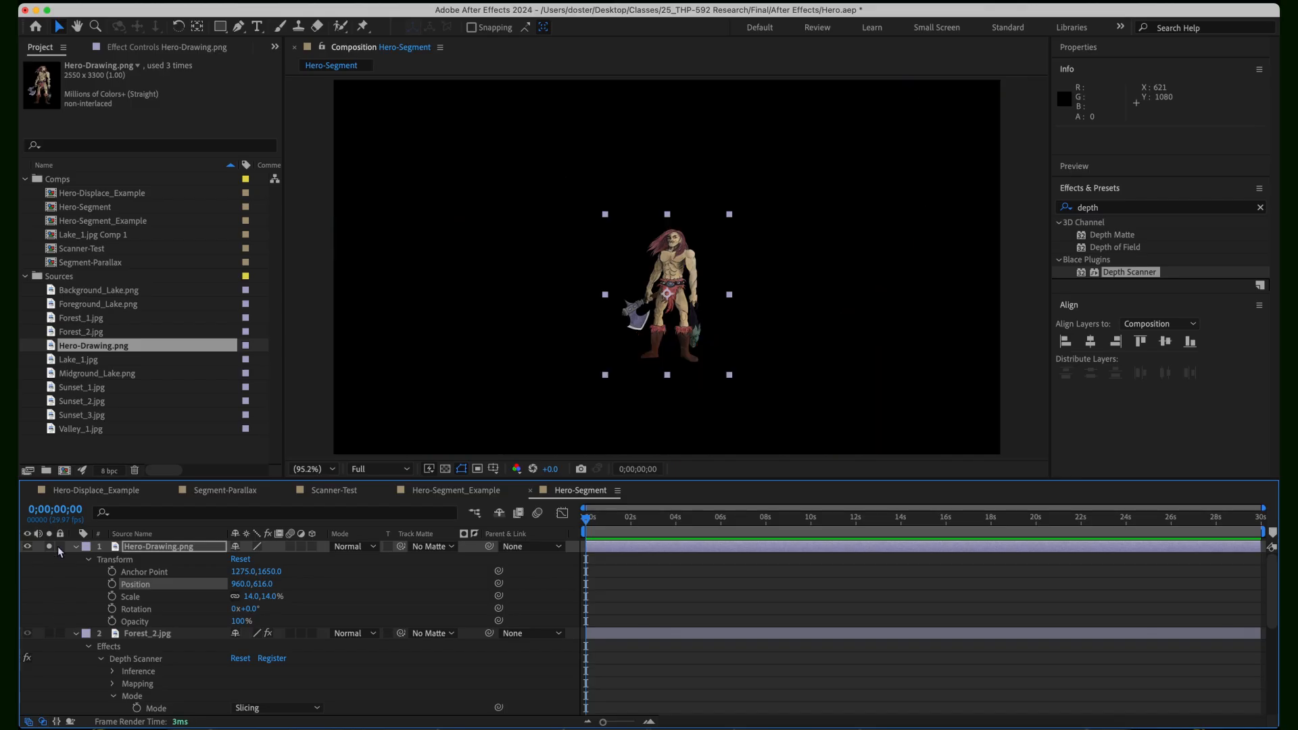
left_click(48, 546)
left_click(75, 546)
left_click(75, 560)
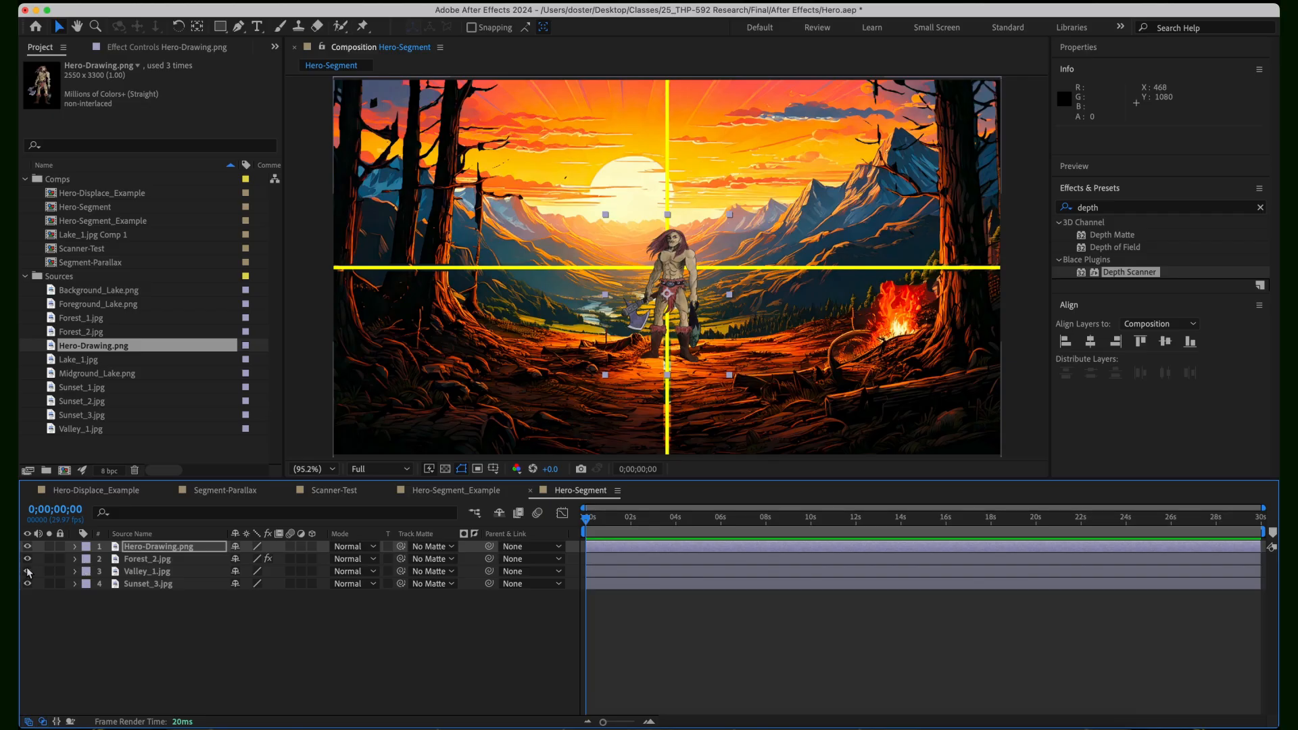
left_click_drag(28, 573, 27, 584)
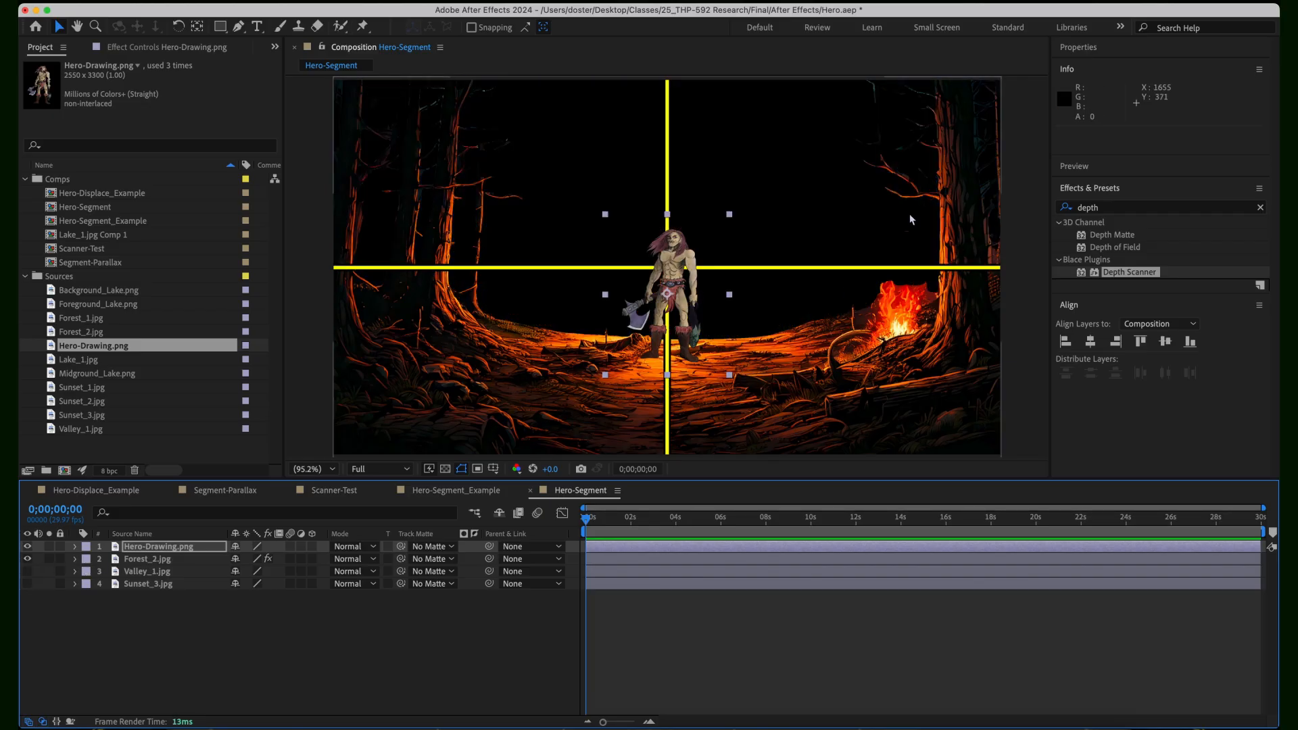
left_click(27, 571)
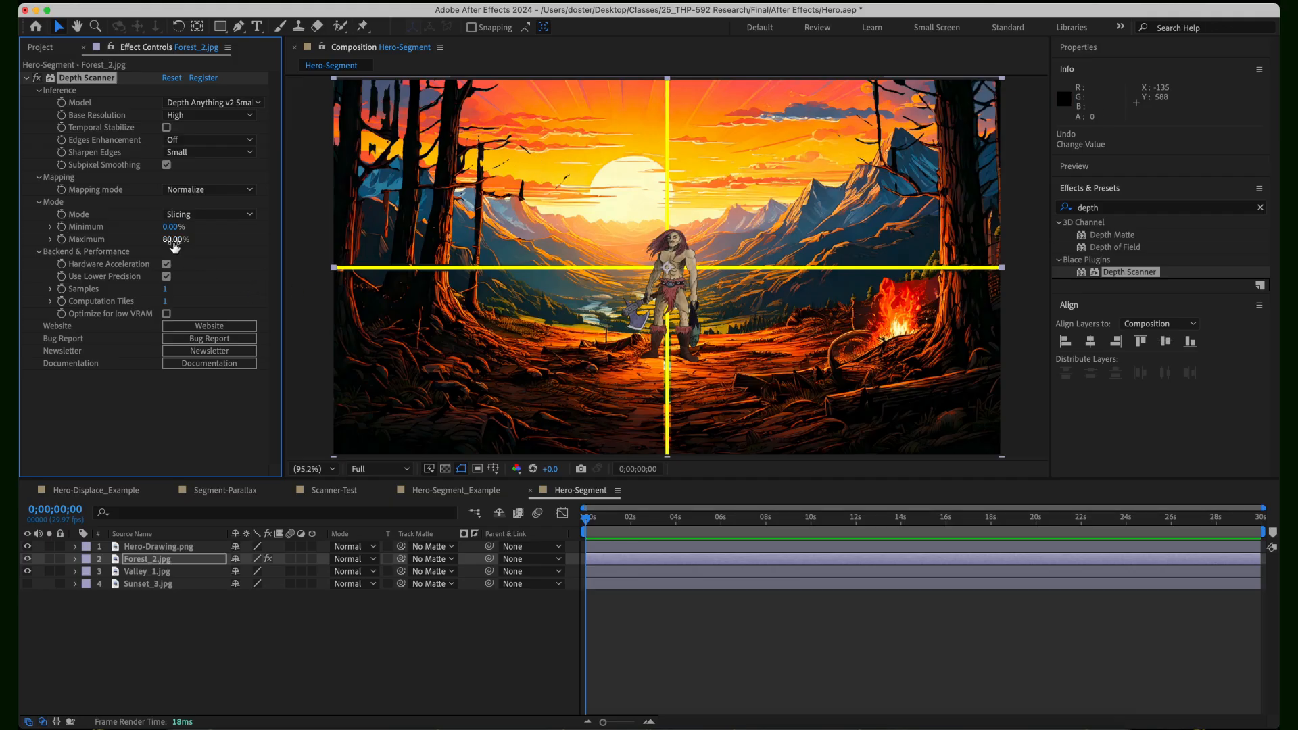
- Set the slicing Maximum of Forest_2.jpg to 69% and lower Hero-Drawing.png to position 960, 669
left_click_drag(169, 241, 167, 243)
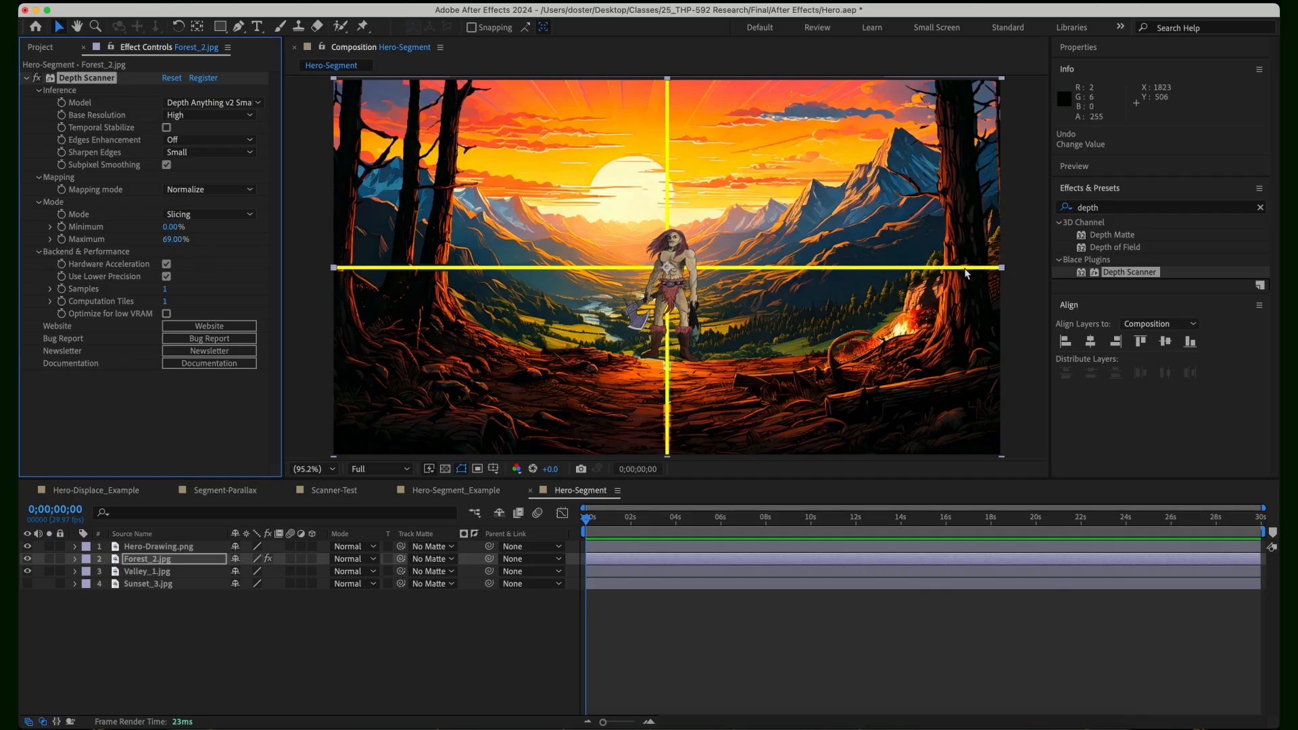
left_click(74, 547)
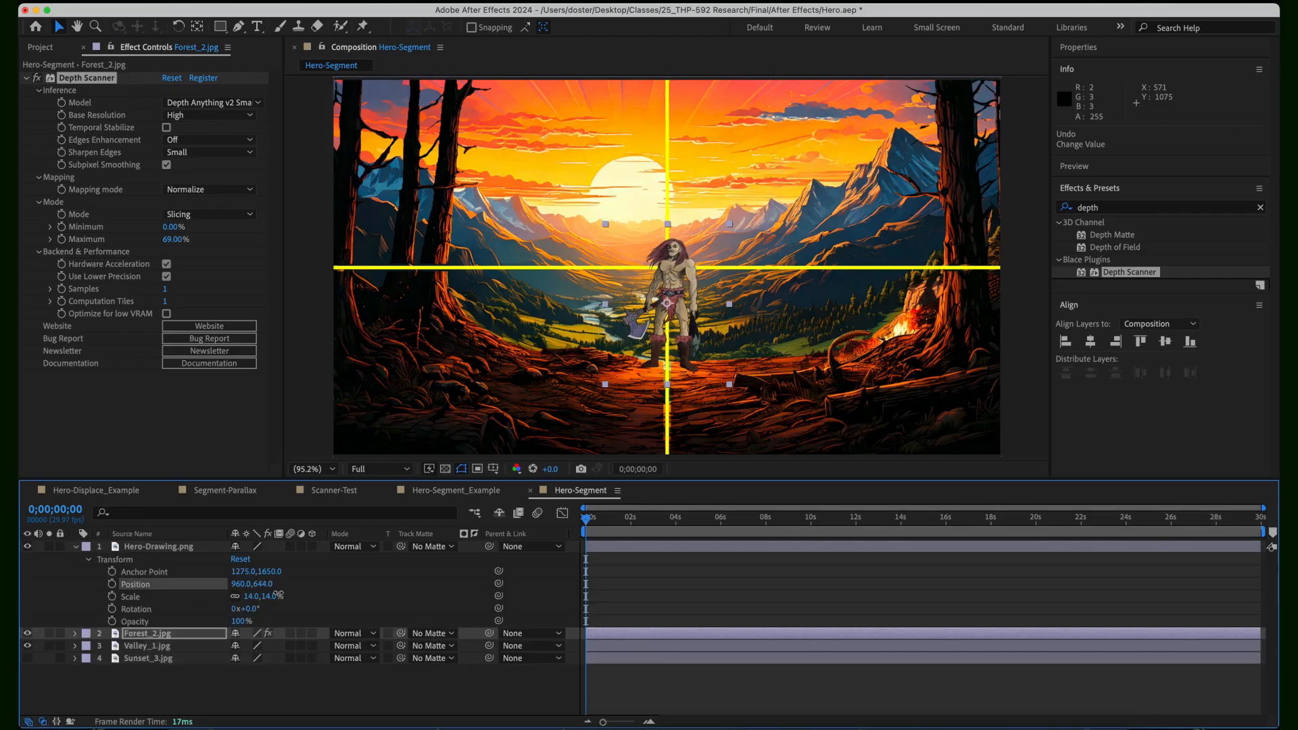
left_click_drag(264, 584, 293, 598)
left_click(371, 698)
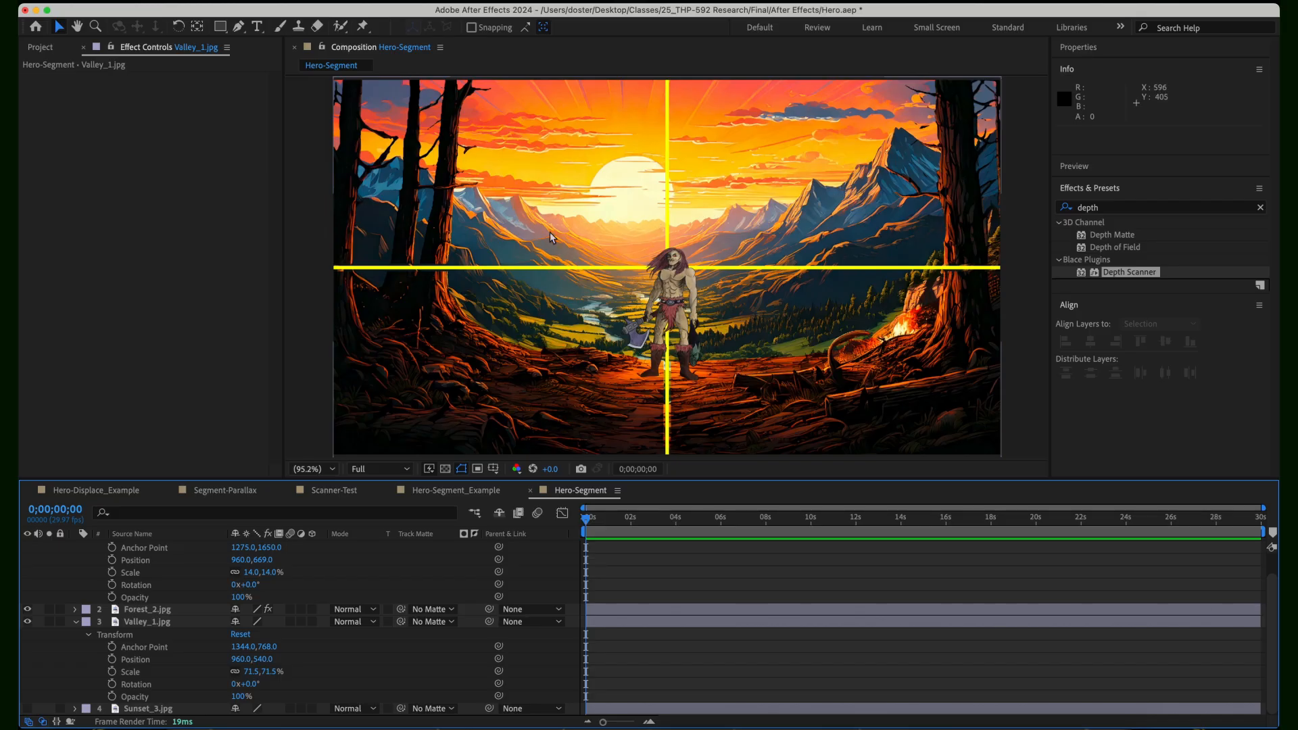
- Collapse the Hero-Drawing.png properties, then solo Valley_1.jpg and apply the Depth Scanner effect to it
scroll(85, 592, "up", 1)
scroll(84, 585, "up", 2)
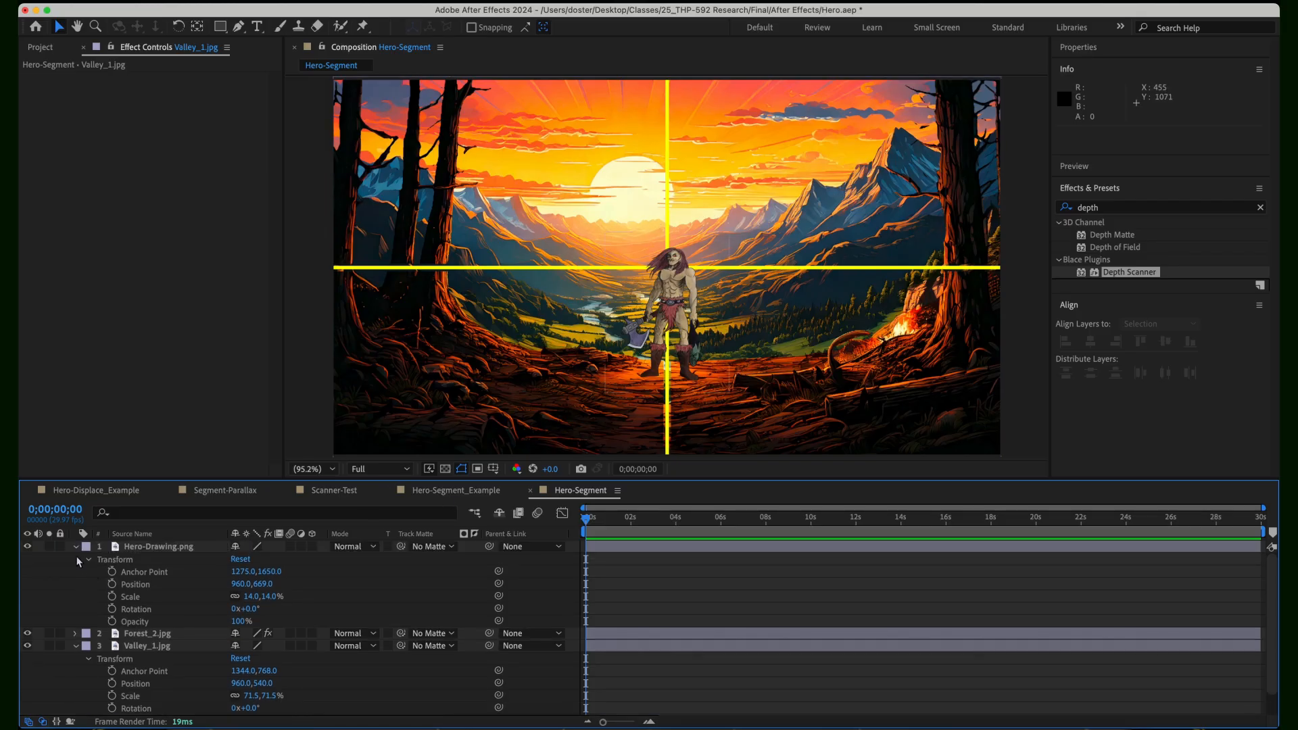
left_click(75, 546)
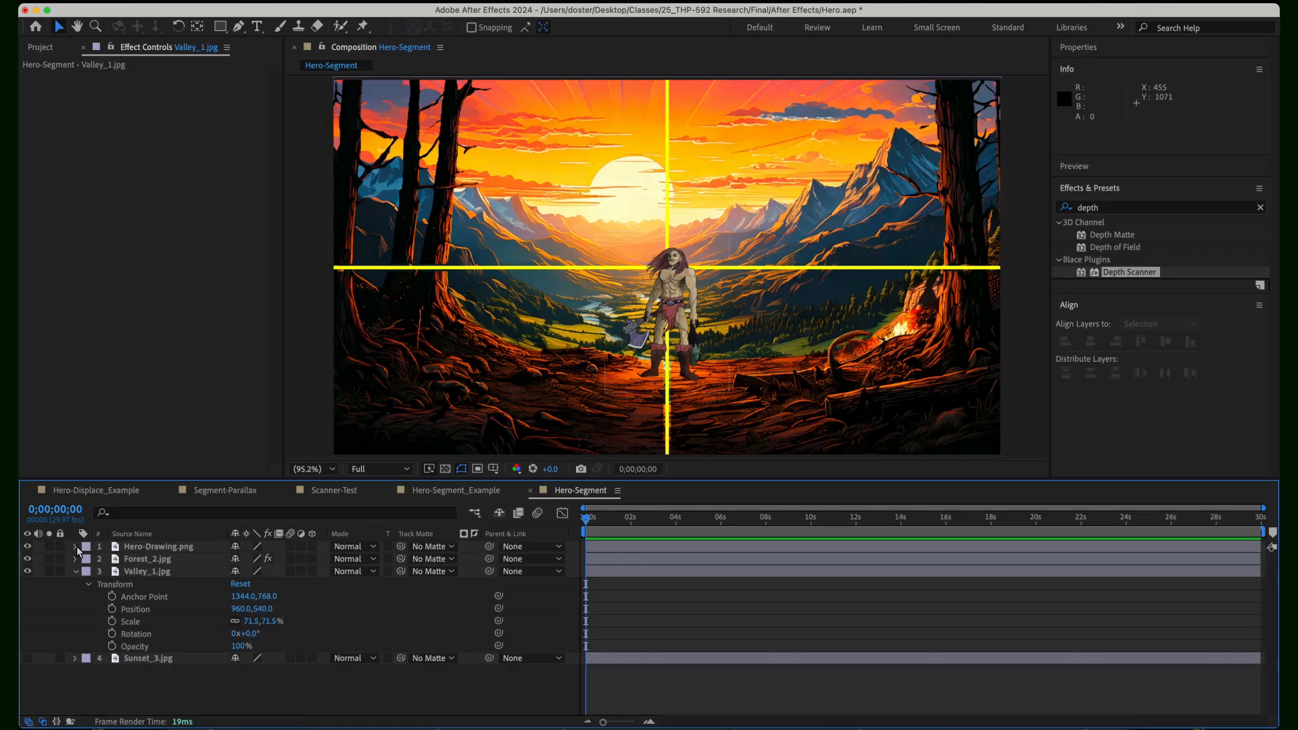
left_click(49, 571)
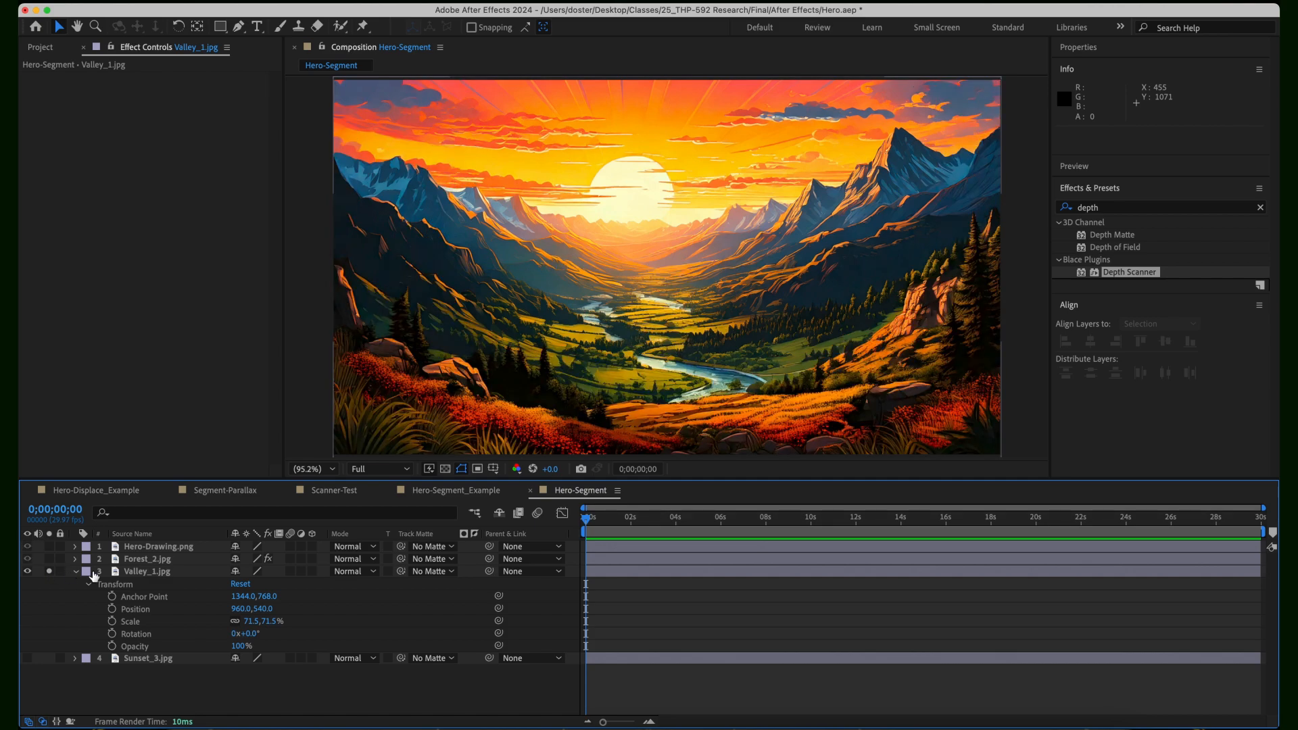
left_click(165, 574)
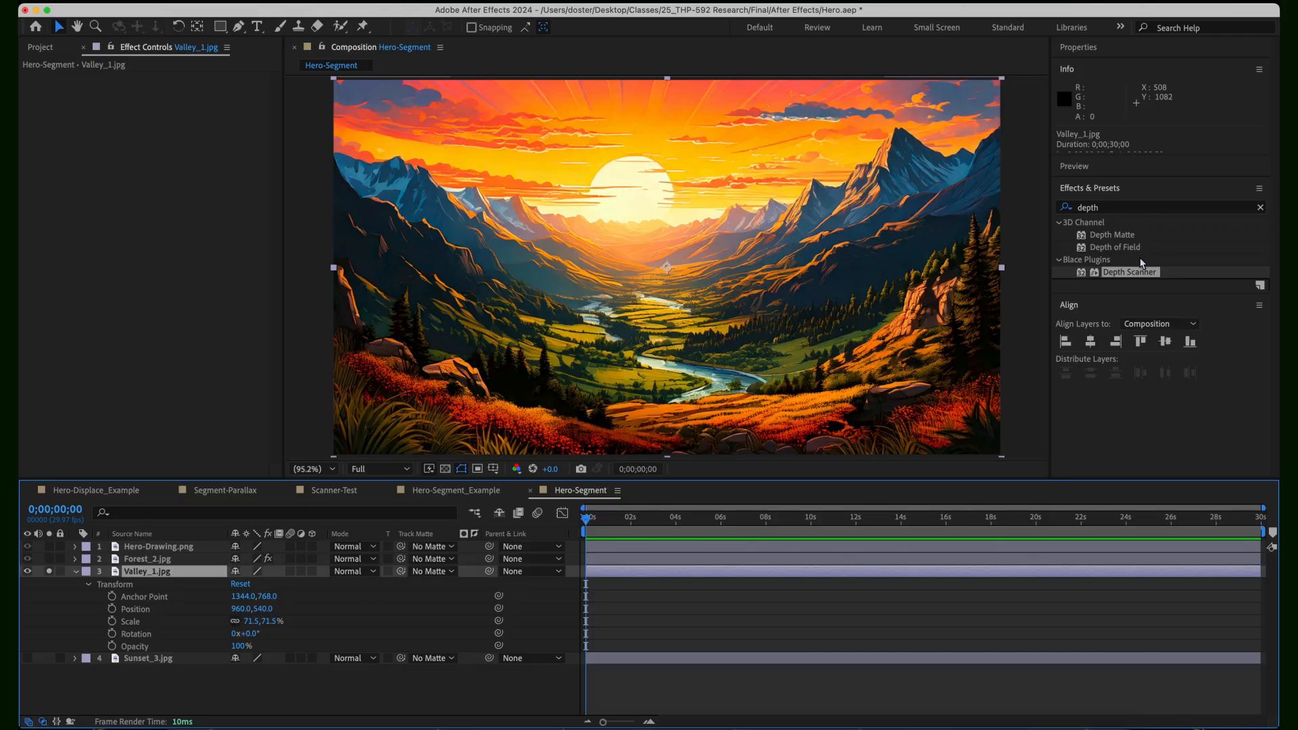
double_click(1142, 274)
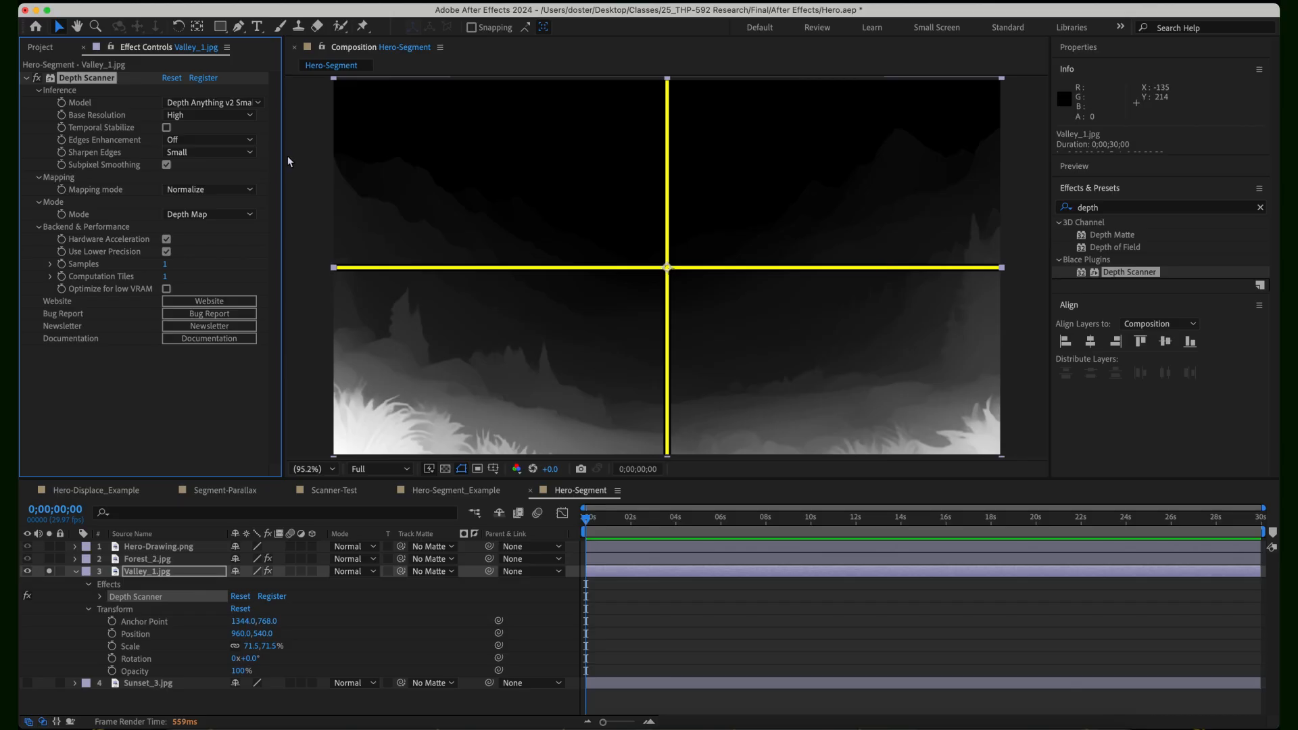
- Set the Depth Scanner on Valley_1.jpg to the Depth Anything Small model and Slicing mode with a Maximum of 99%
left_click(213, 103)
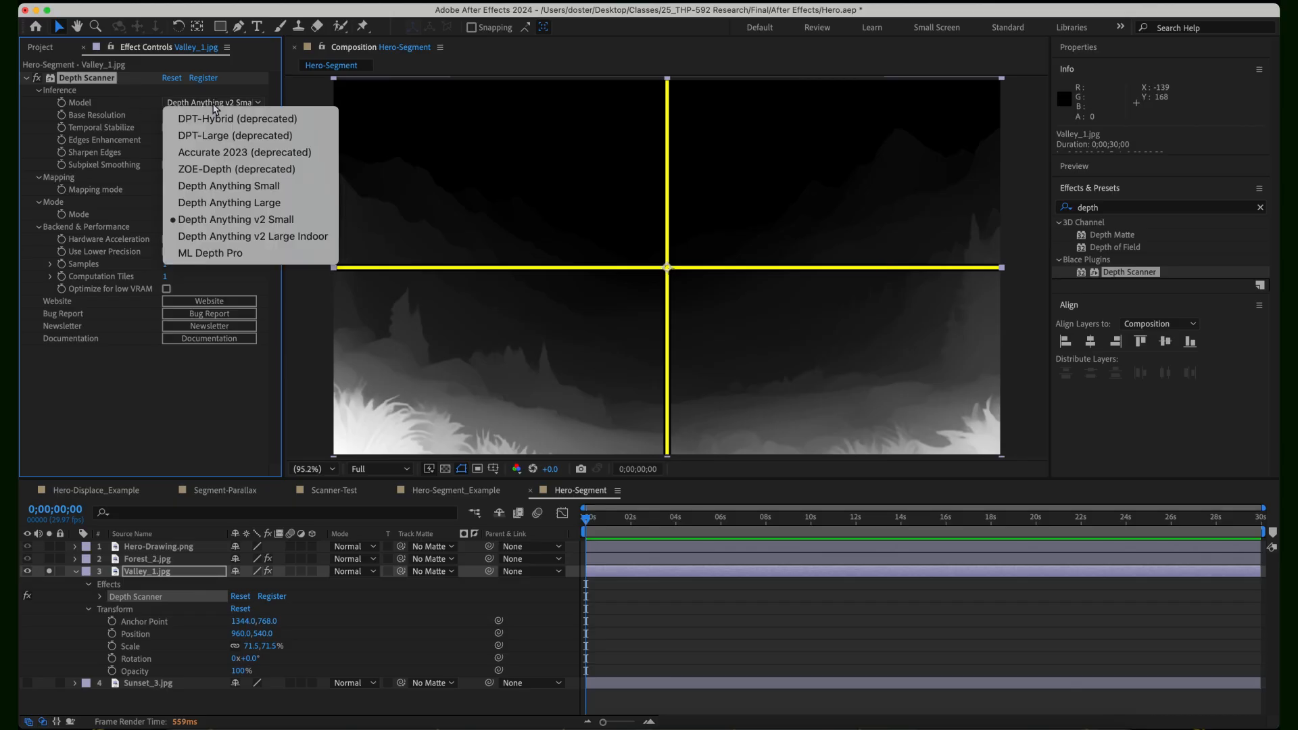
left_click(243, 186)
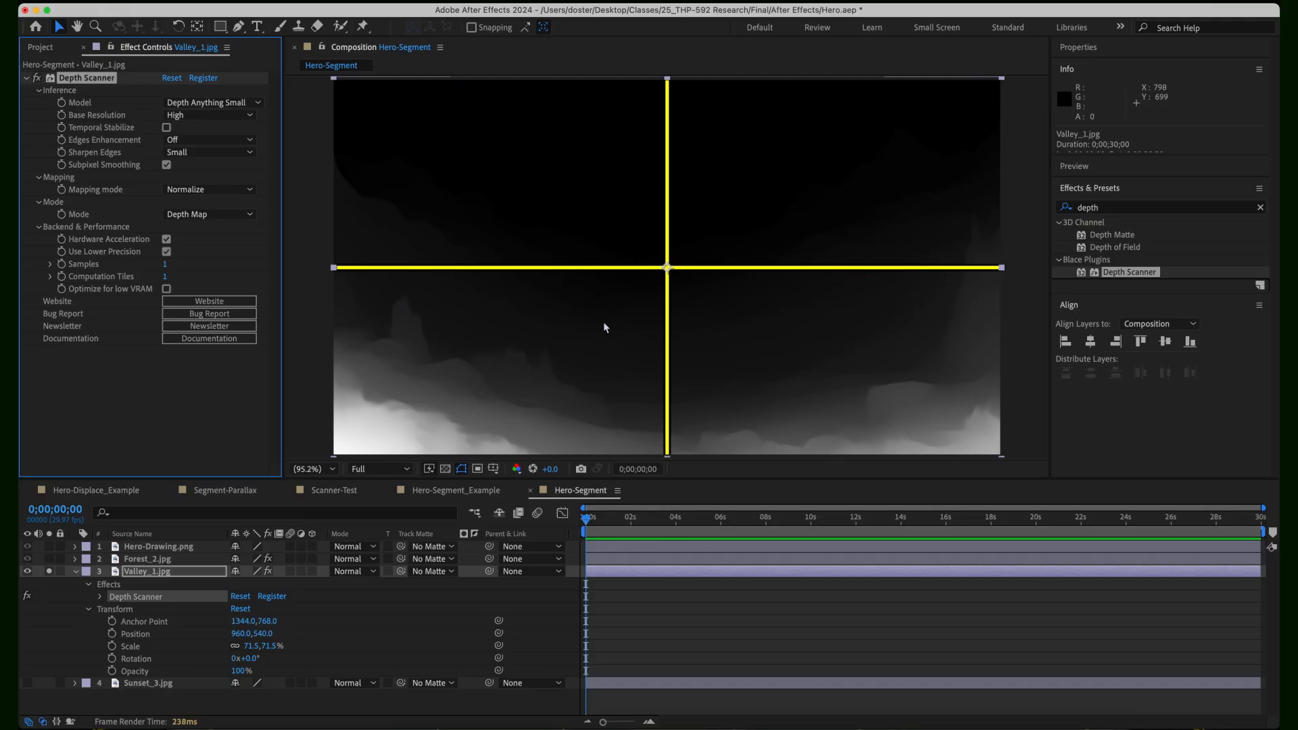
left_click(218, 215)
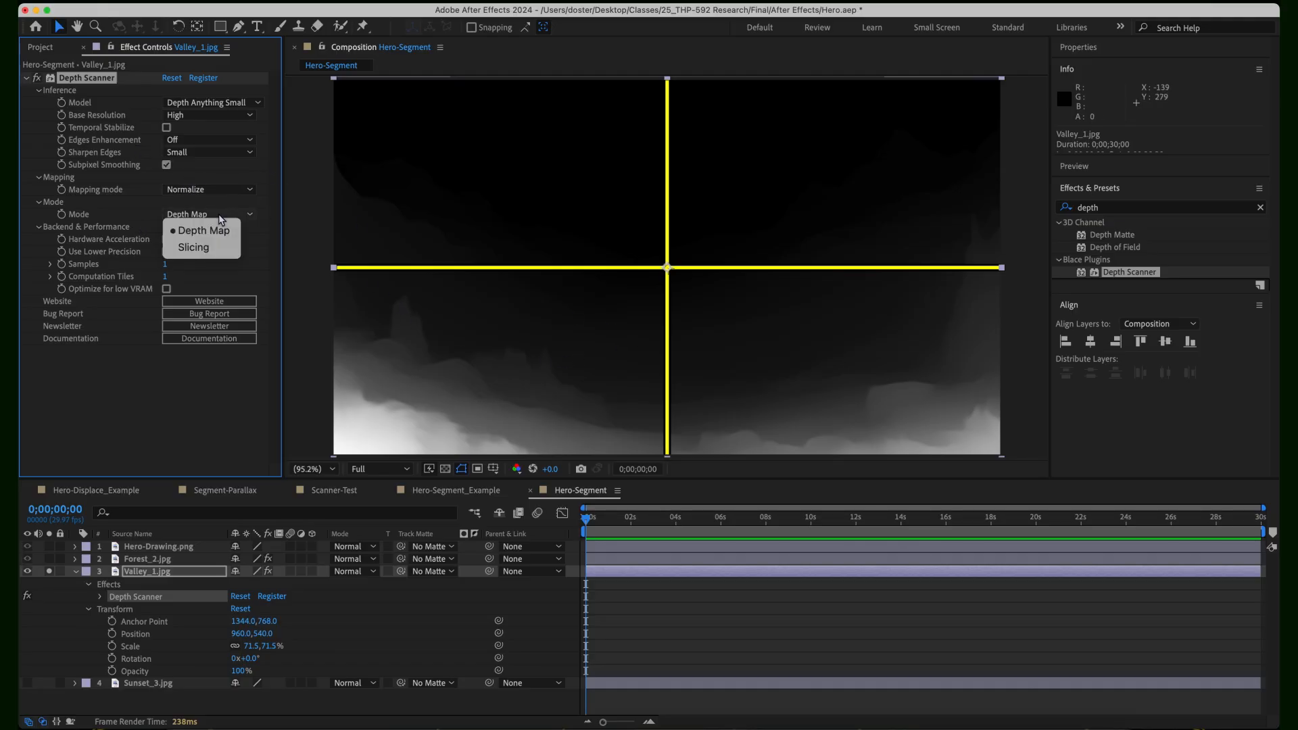
left_click(194, 247)
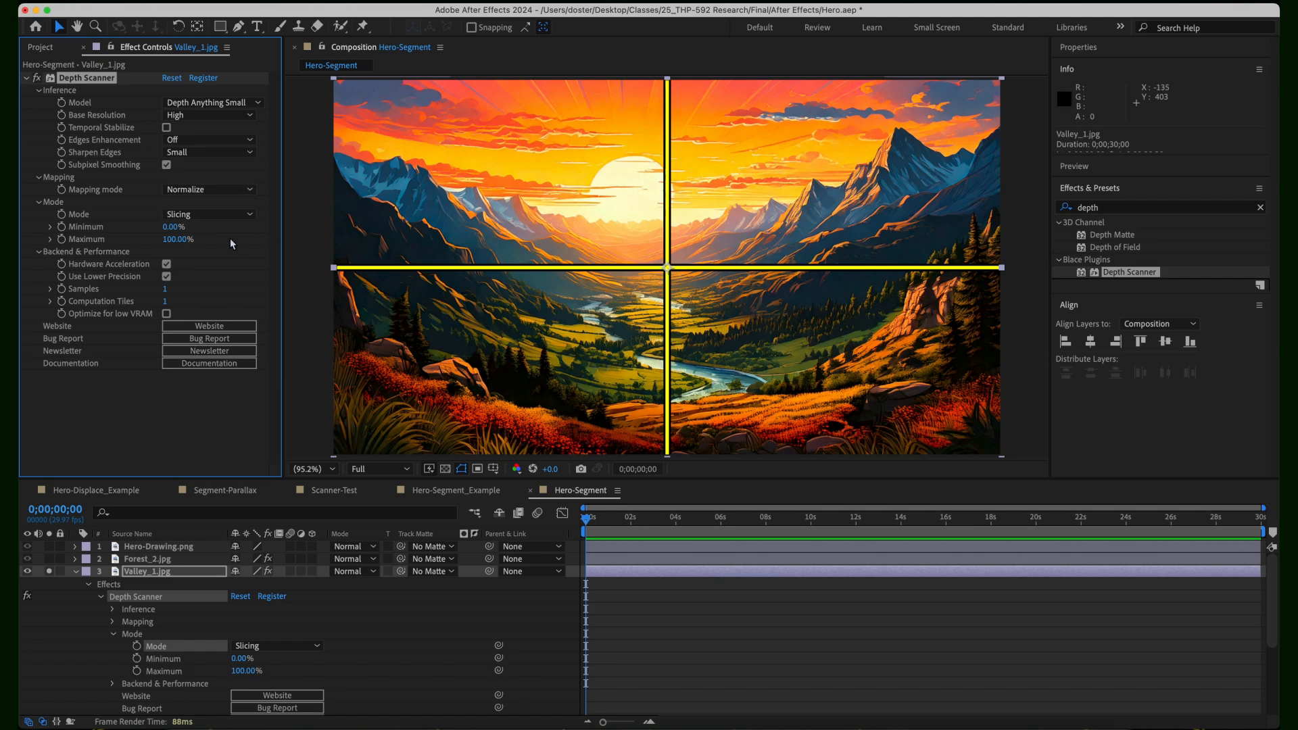
left_click_drag(175, 246, 179, 247)
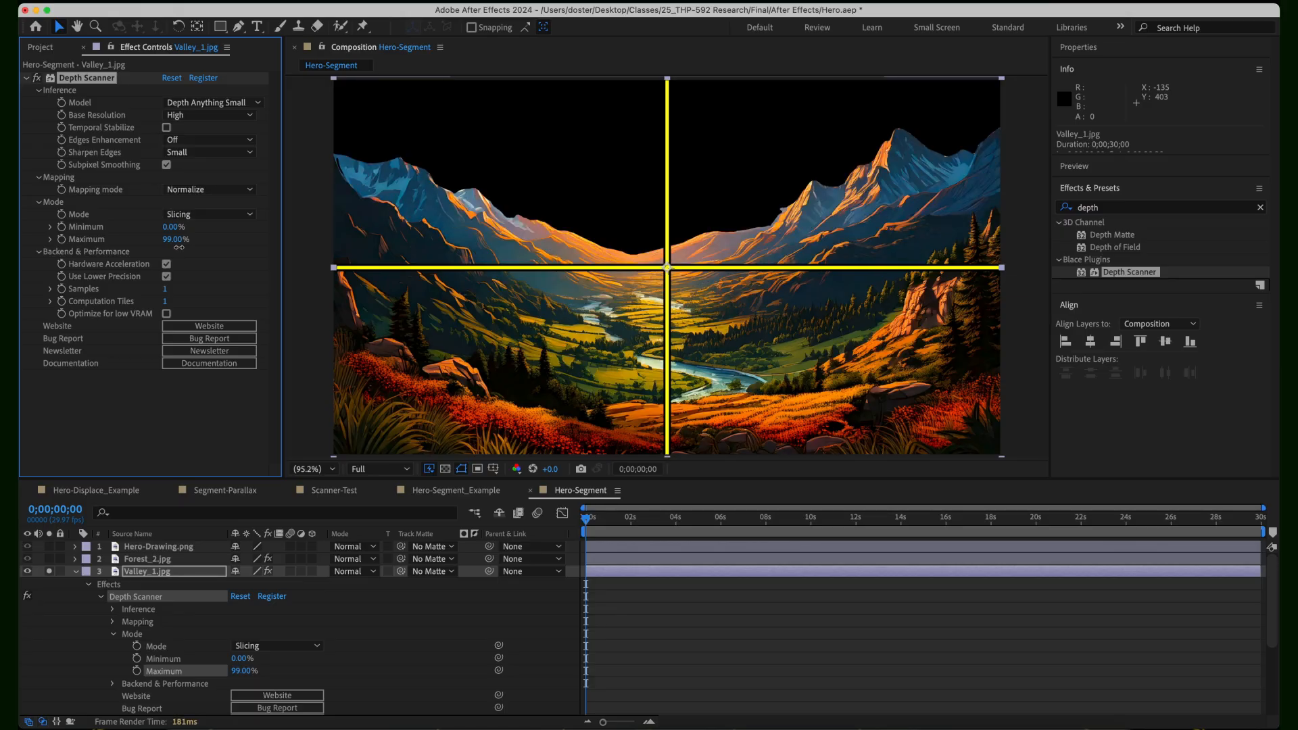
- Try a Maximum of 99.5% for the valley slice, undo it, and check the cutout against the transparency grid
left_click(176, 240)
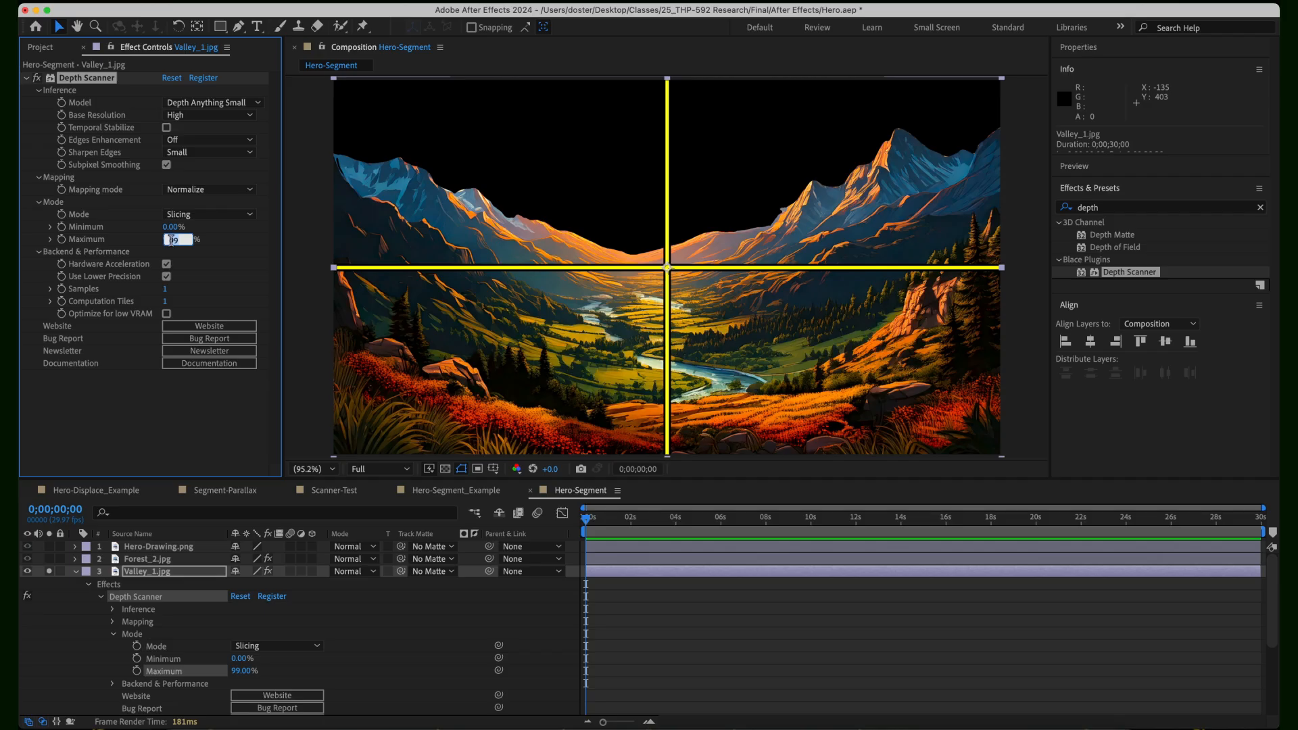
key("Right")
key("Return")
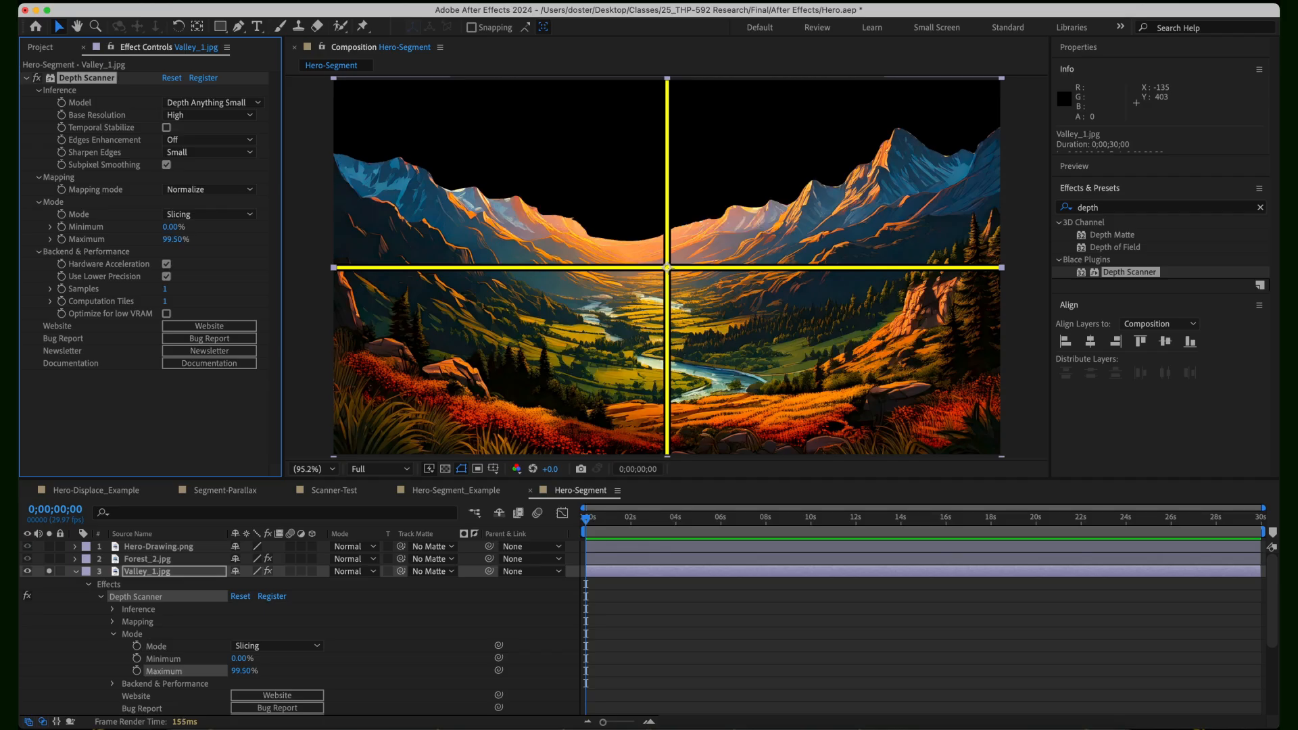
key("super+z")
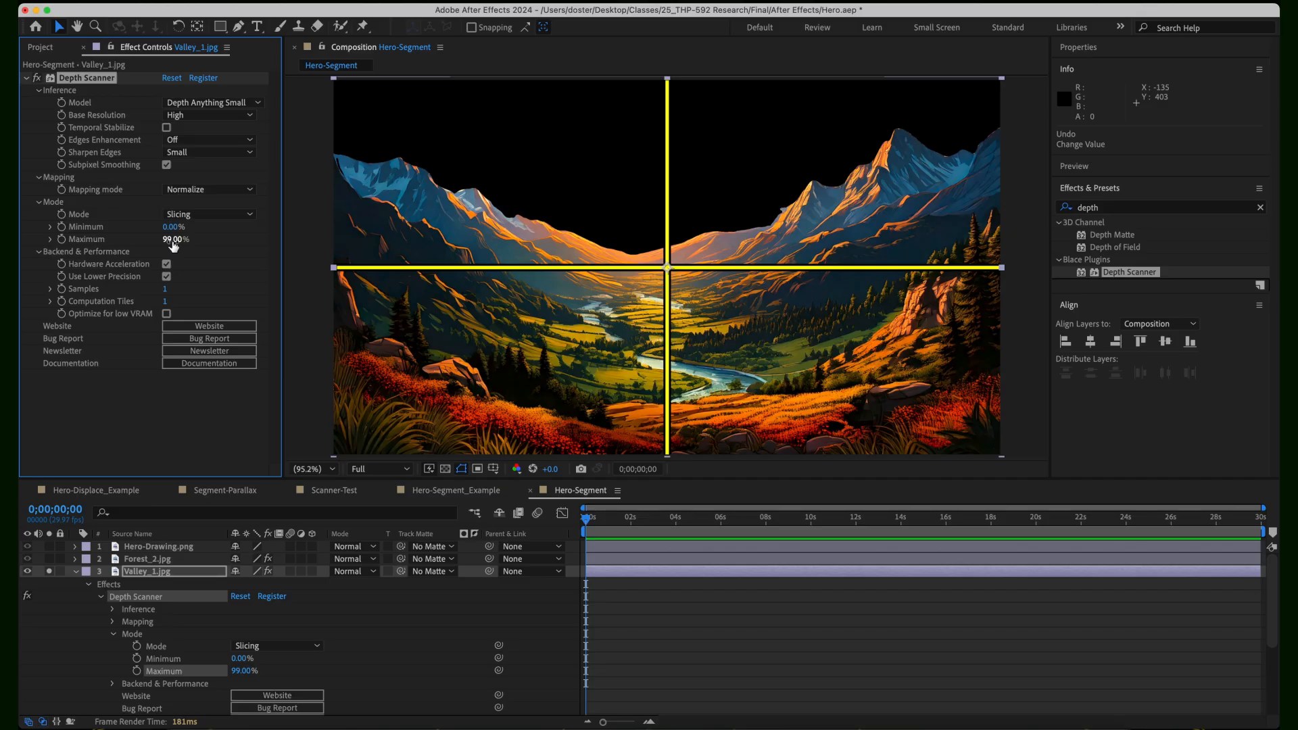
left_click(445, 469)
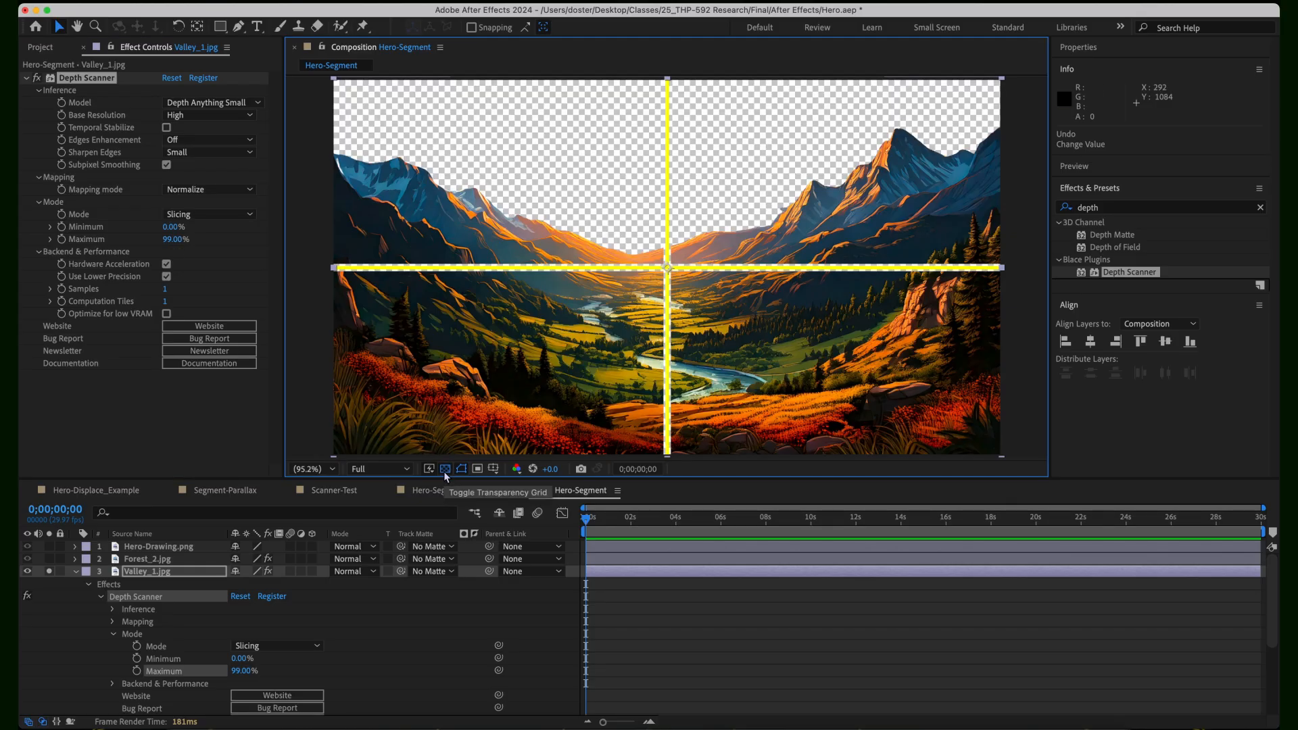
left_click(445, 469)
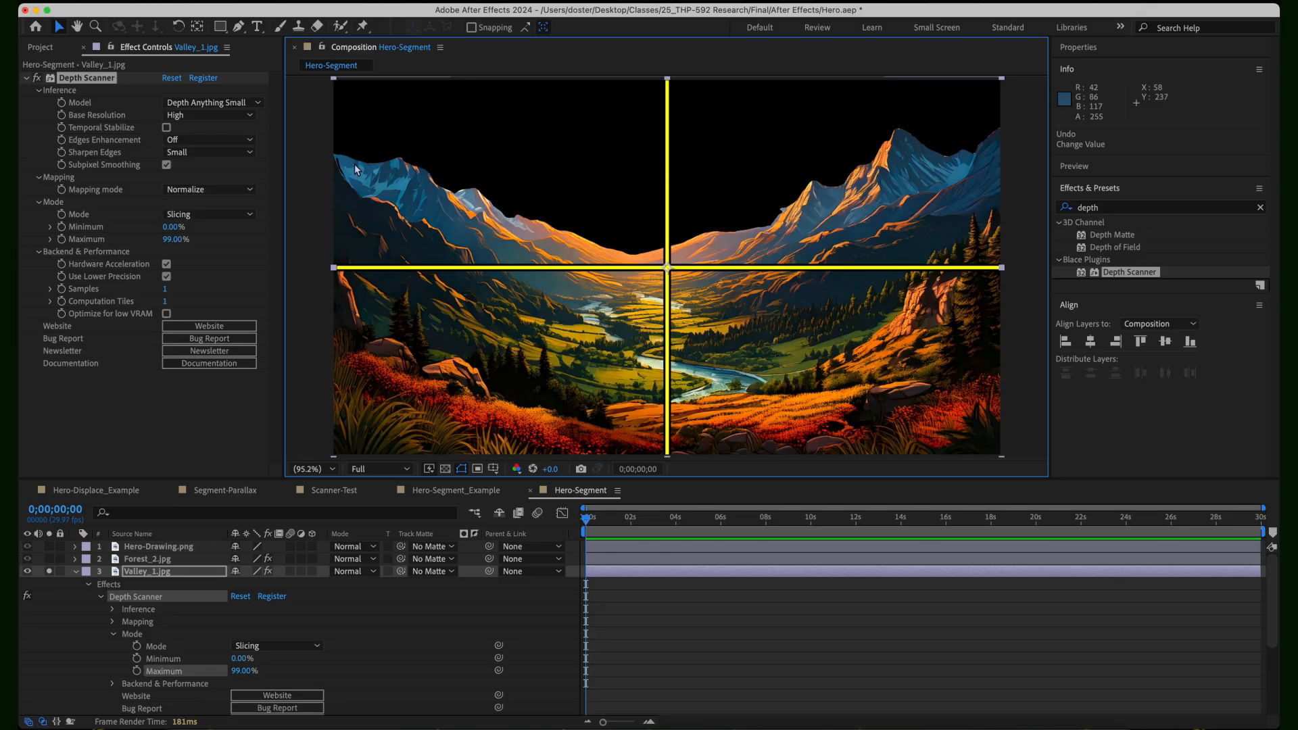
- Unsolo Valley_1.jpg, check the combined layers against the transparency grid, and collapse the valley layer's properties
left_click(49, 572)
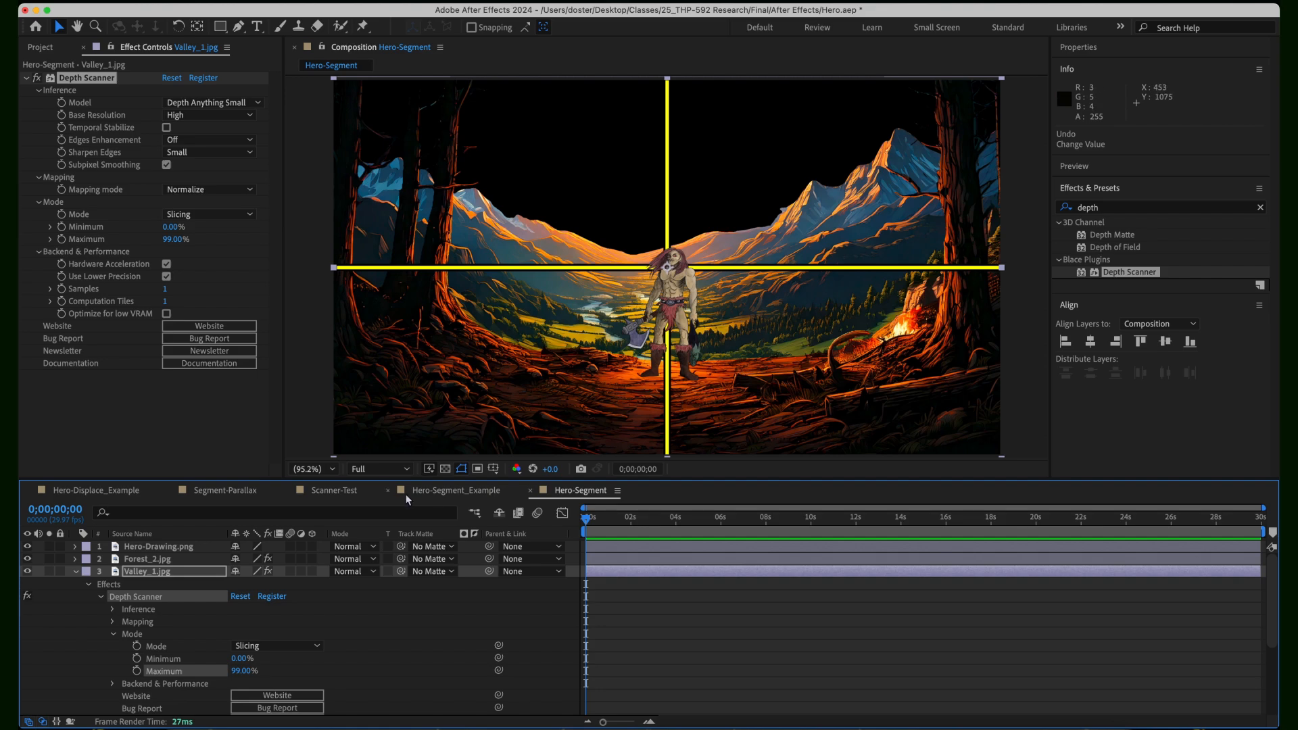
left_click(446, 471)
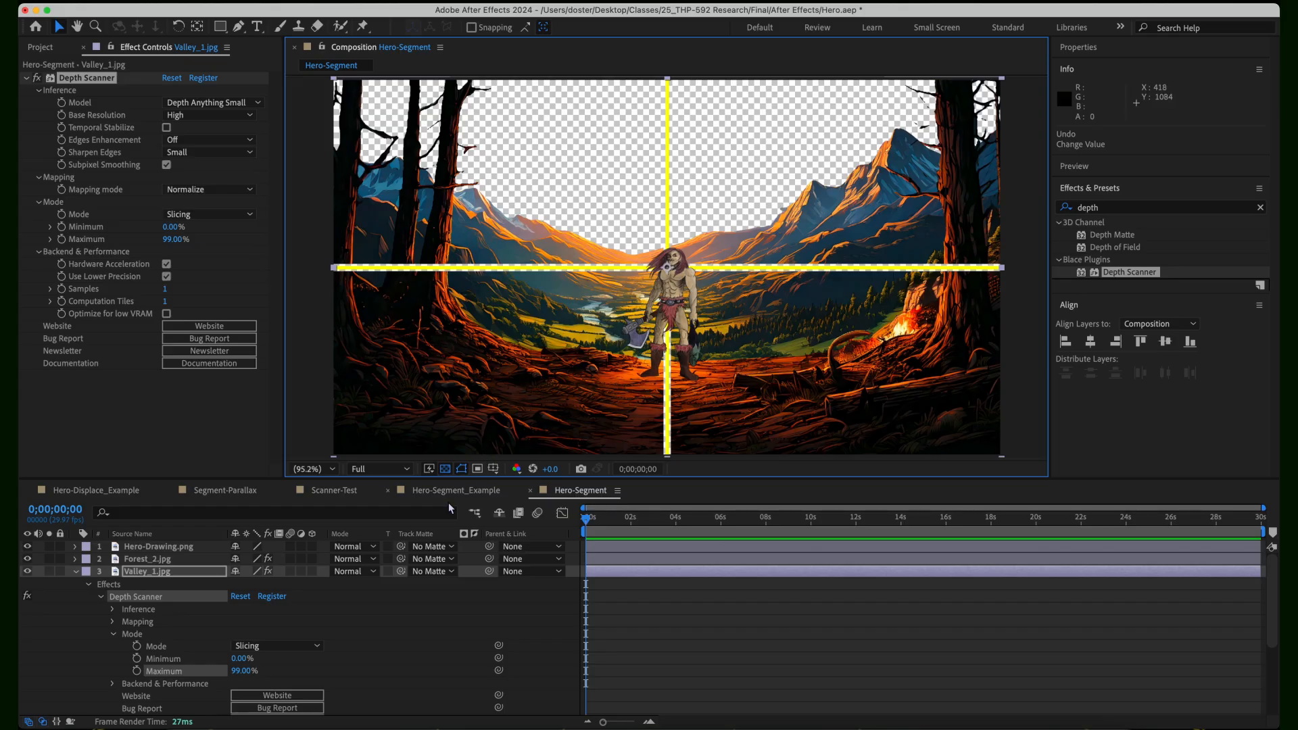
left_click(445, 469)
left_click(75, 571)
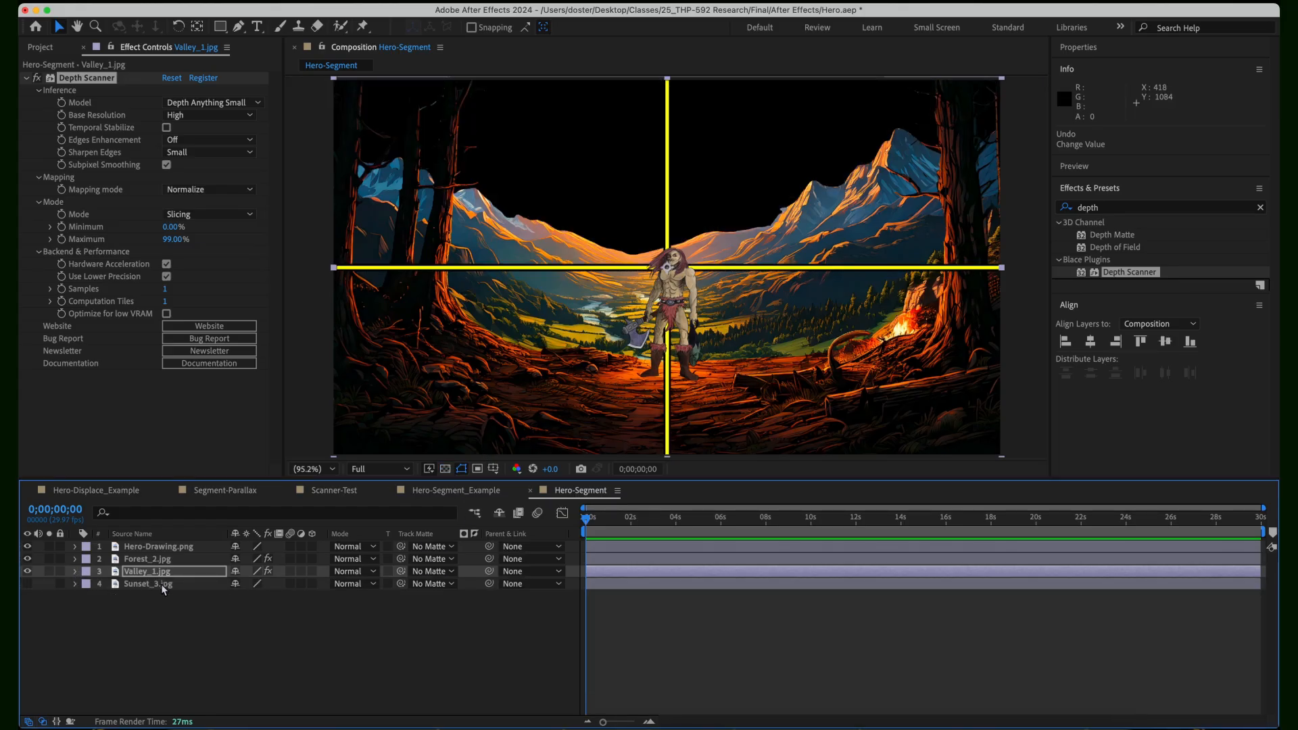
- Make the Sunset_3.jpg layer visible behind the valley and nudge its position to 960, 542
left_click(155, 585)
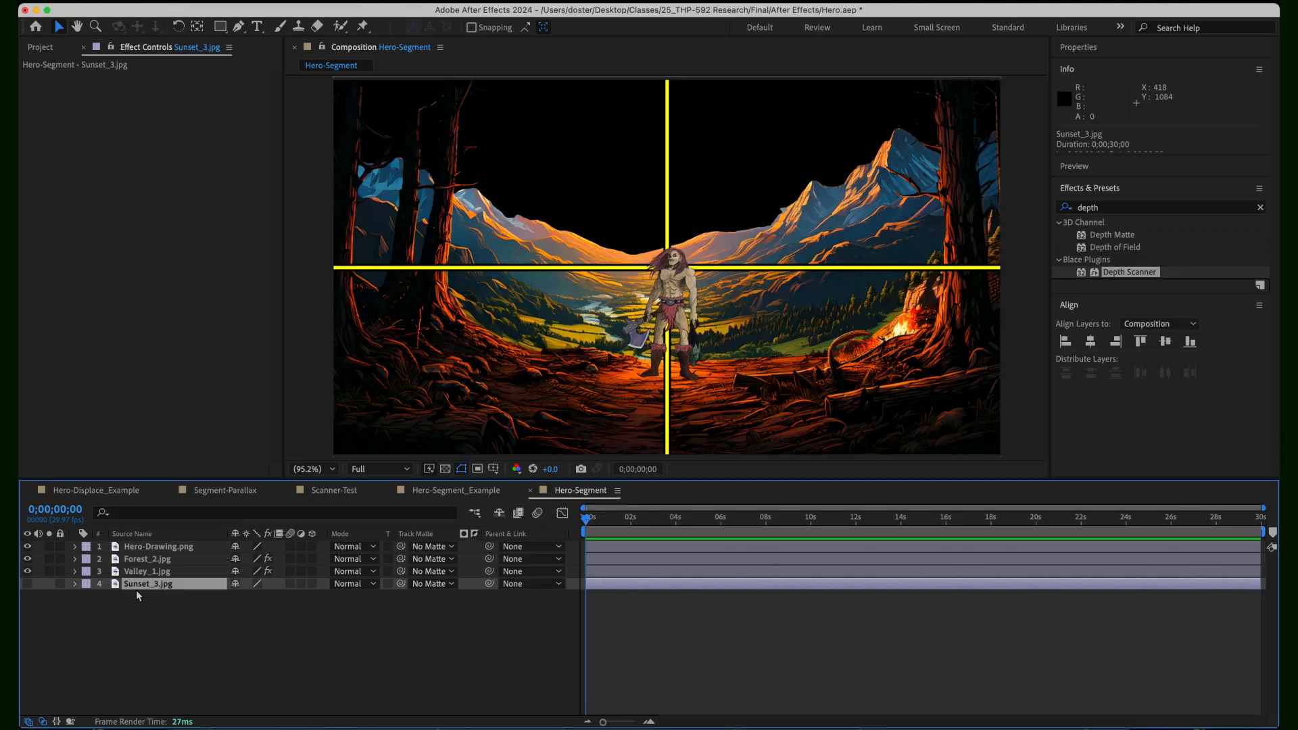
left_click(27, 584)
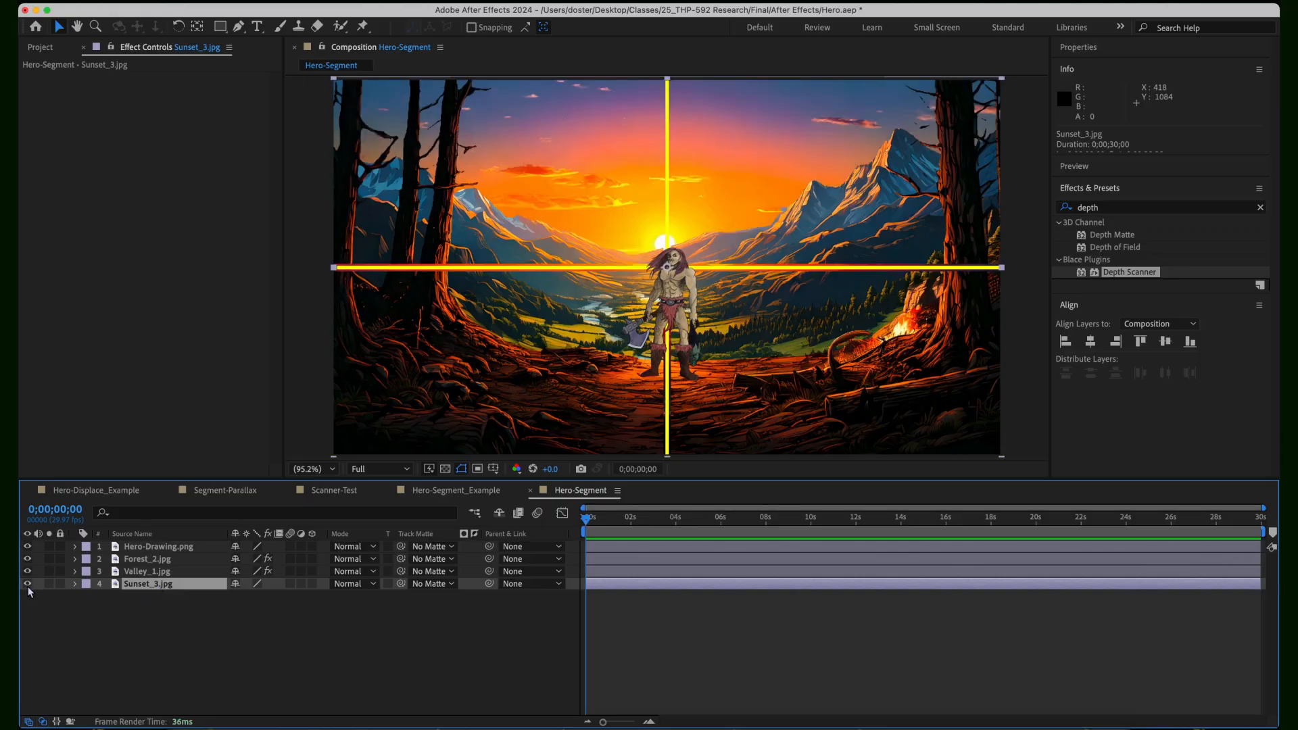
left_click(75, 584)
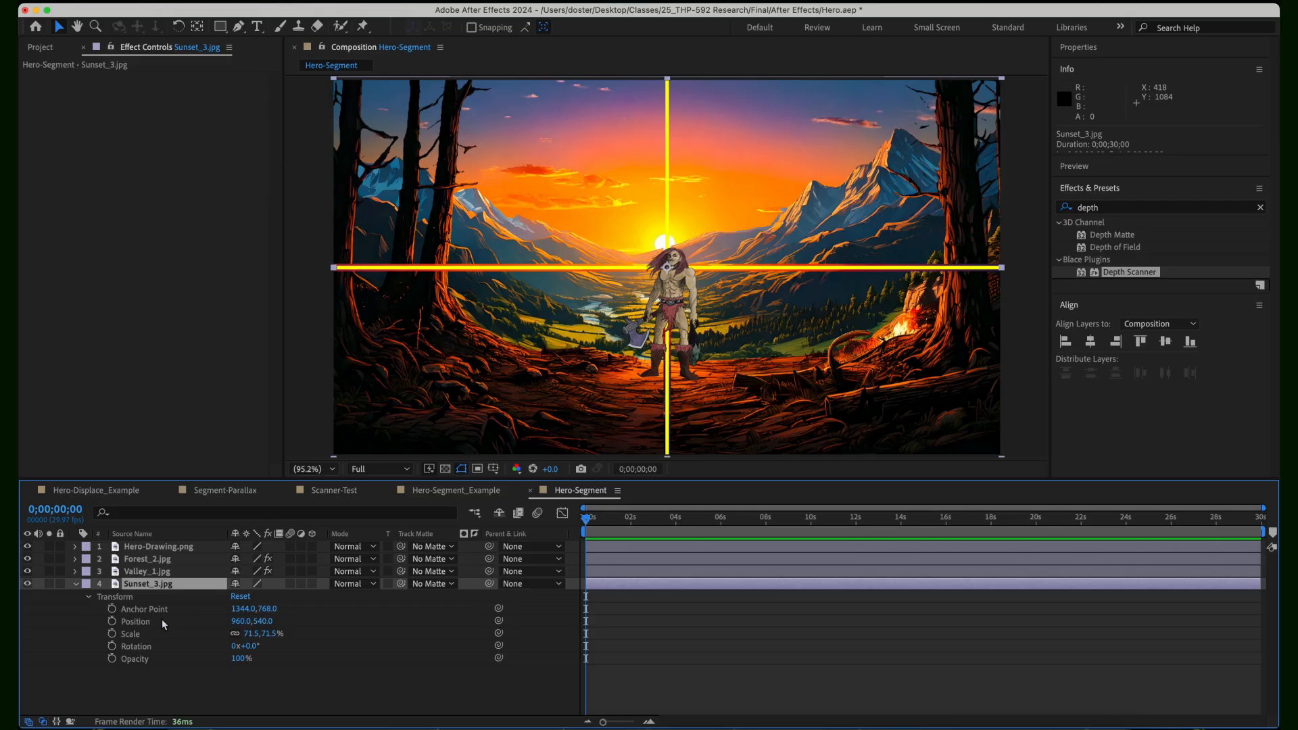
mouse_move(263, 622)
left_mouse_down()
mouse_move(192, 545)
mouse_move(277, 610)
left_mouse_up()
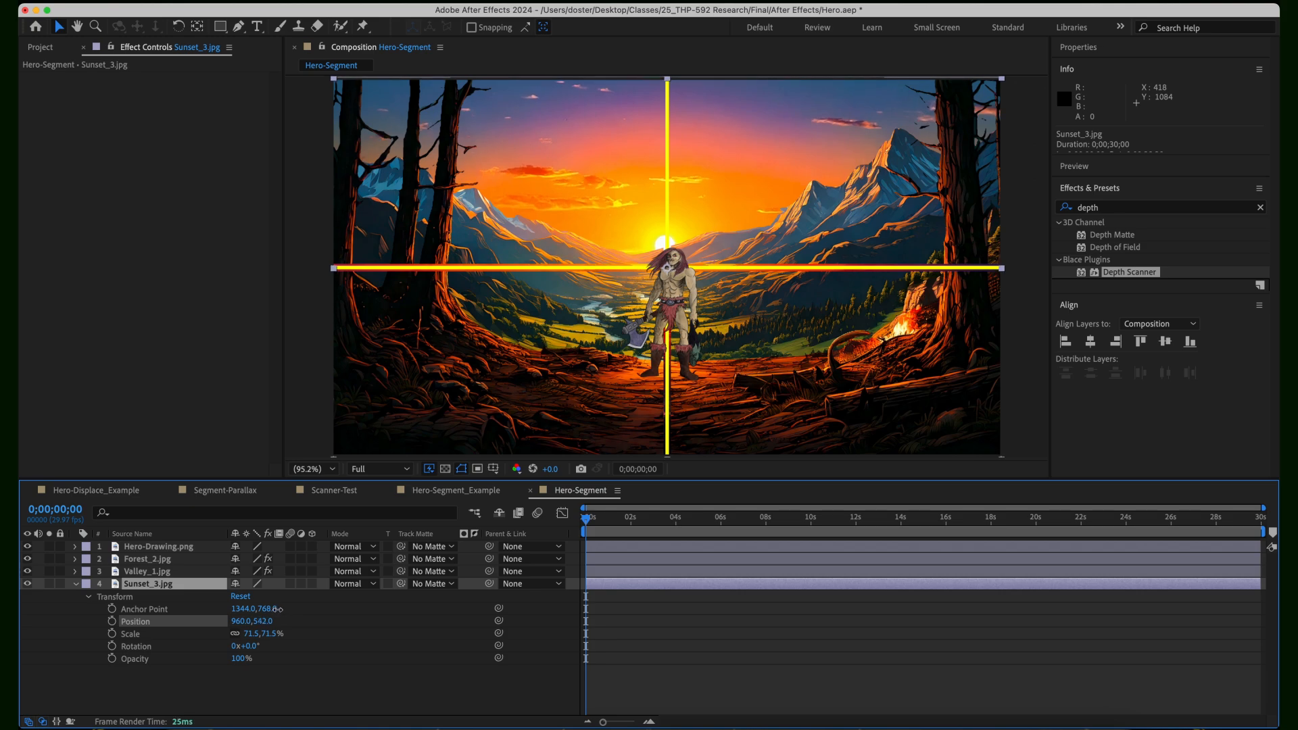
left_click_drag(278, 609, 278, 609)
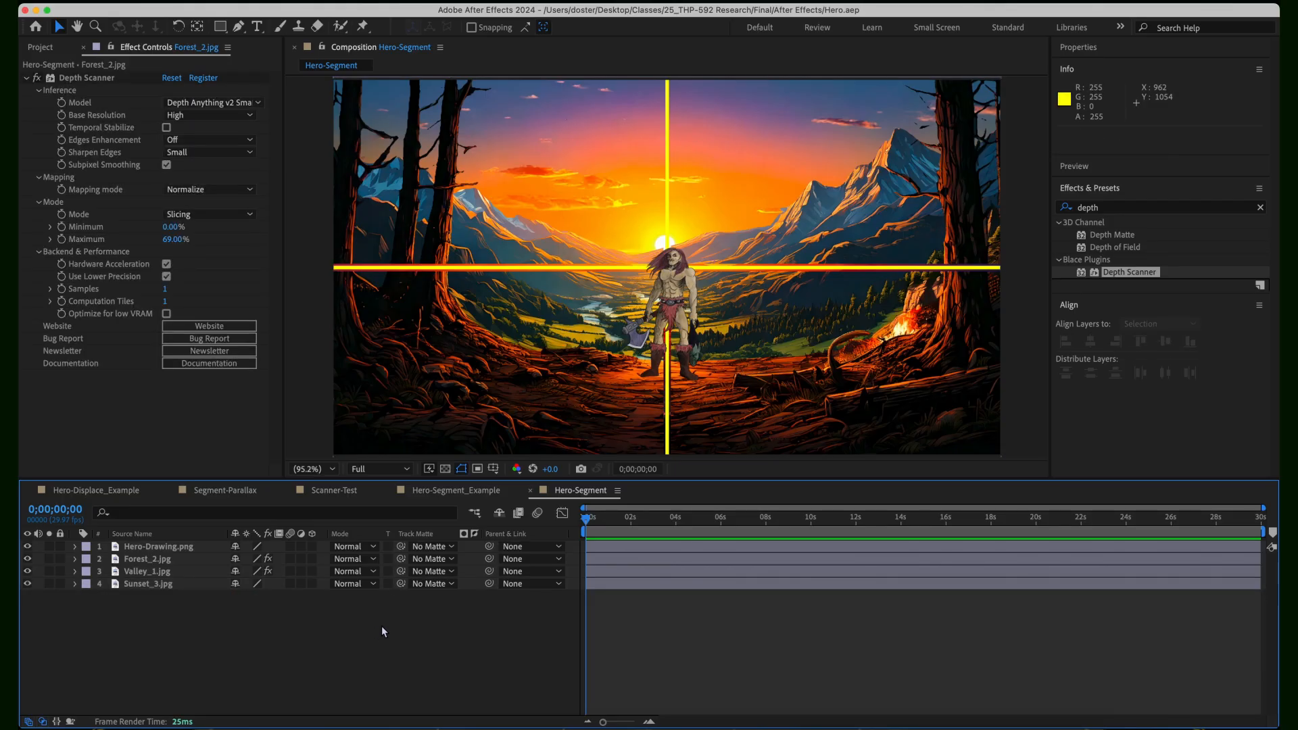
- Solo Forest_2.jpg, Valley_1.jpg and Sunset_3.jpg in turn to inspect each layer by itself
left_click(49, 559)
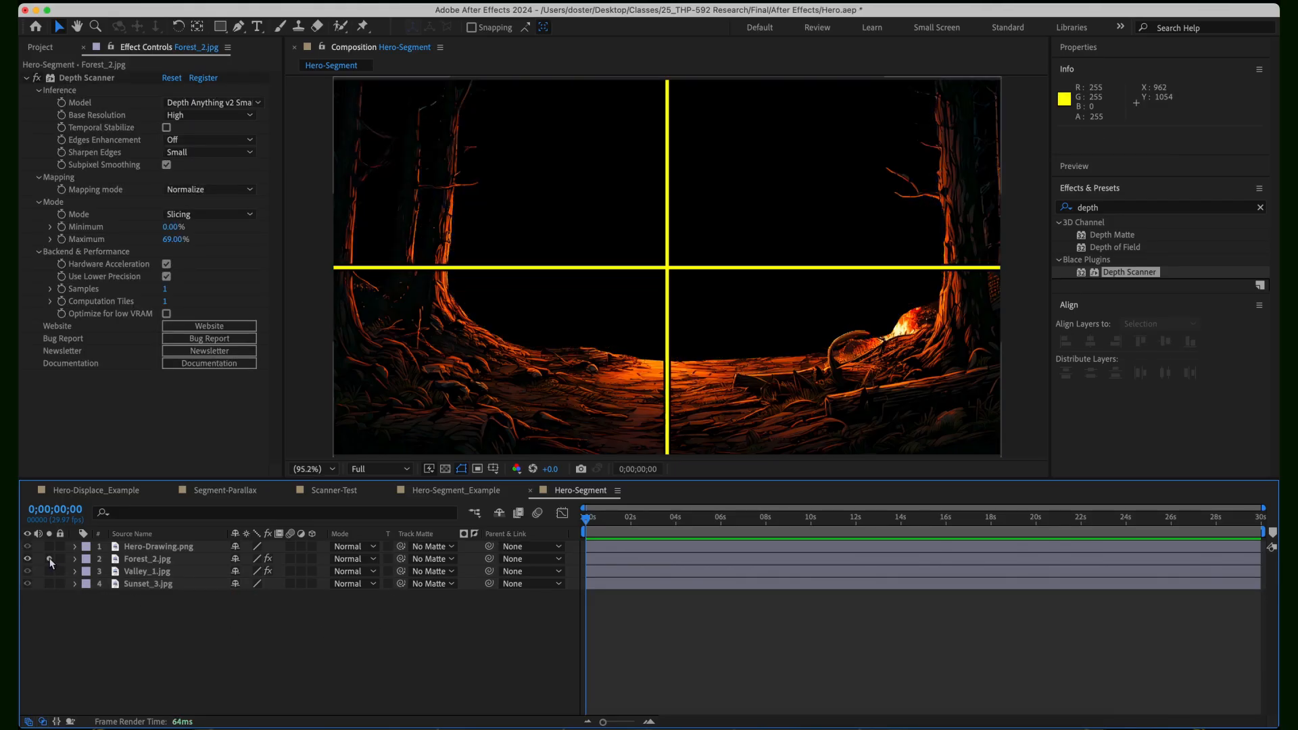
left_click(50, 559)
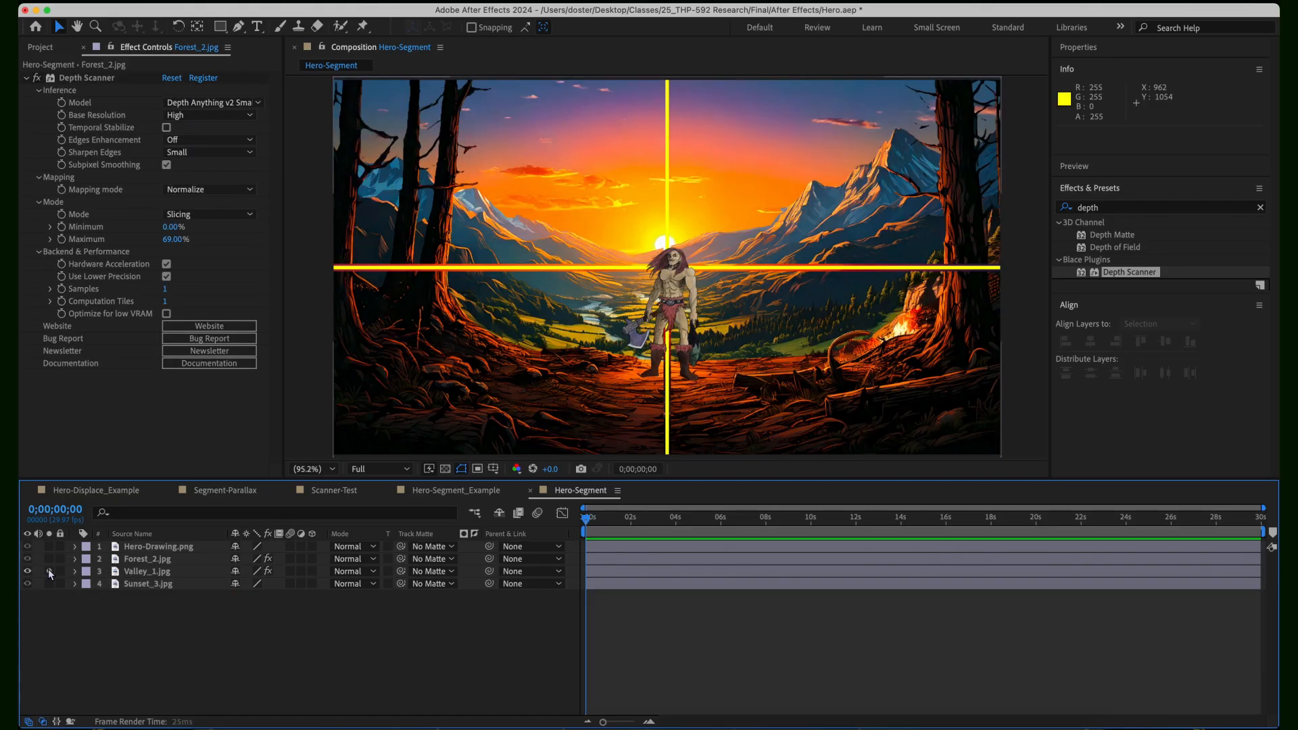
left_click(49, 572)
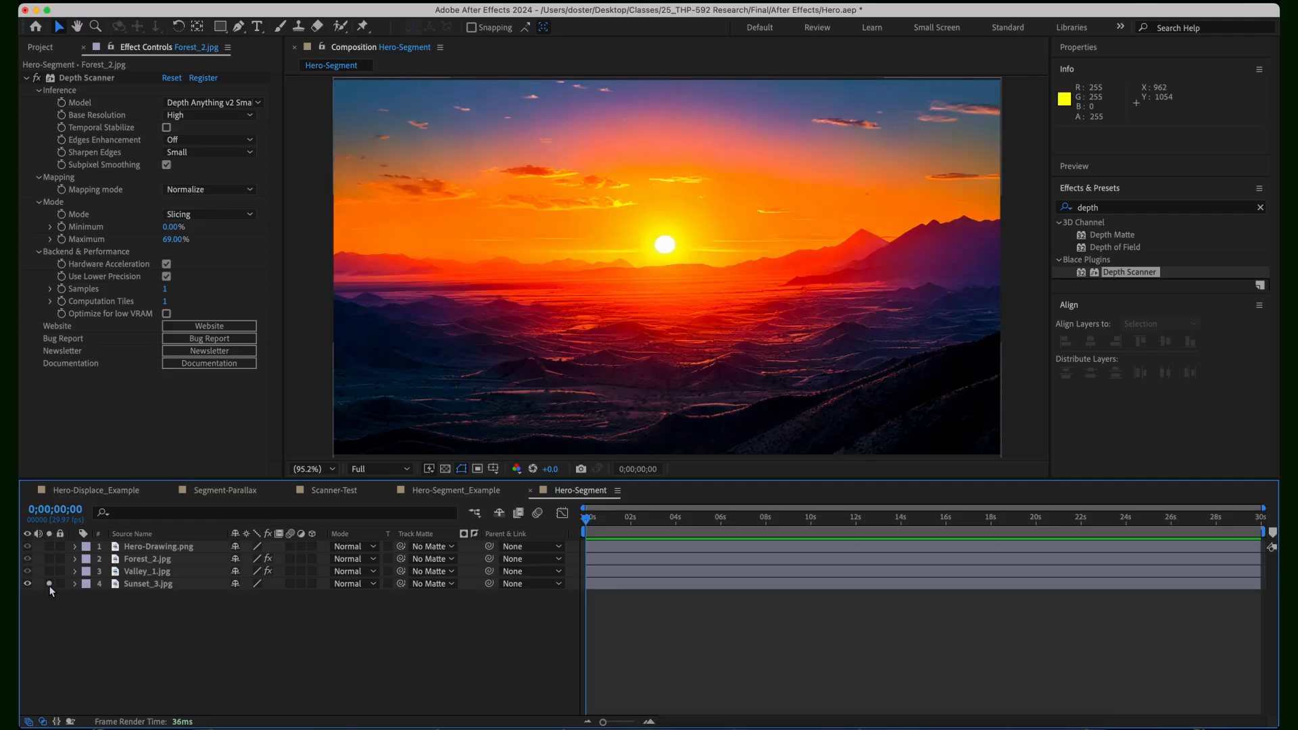
left_click(49, 572)
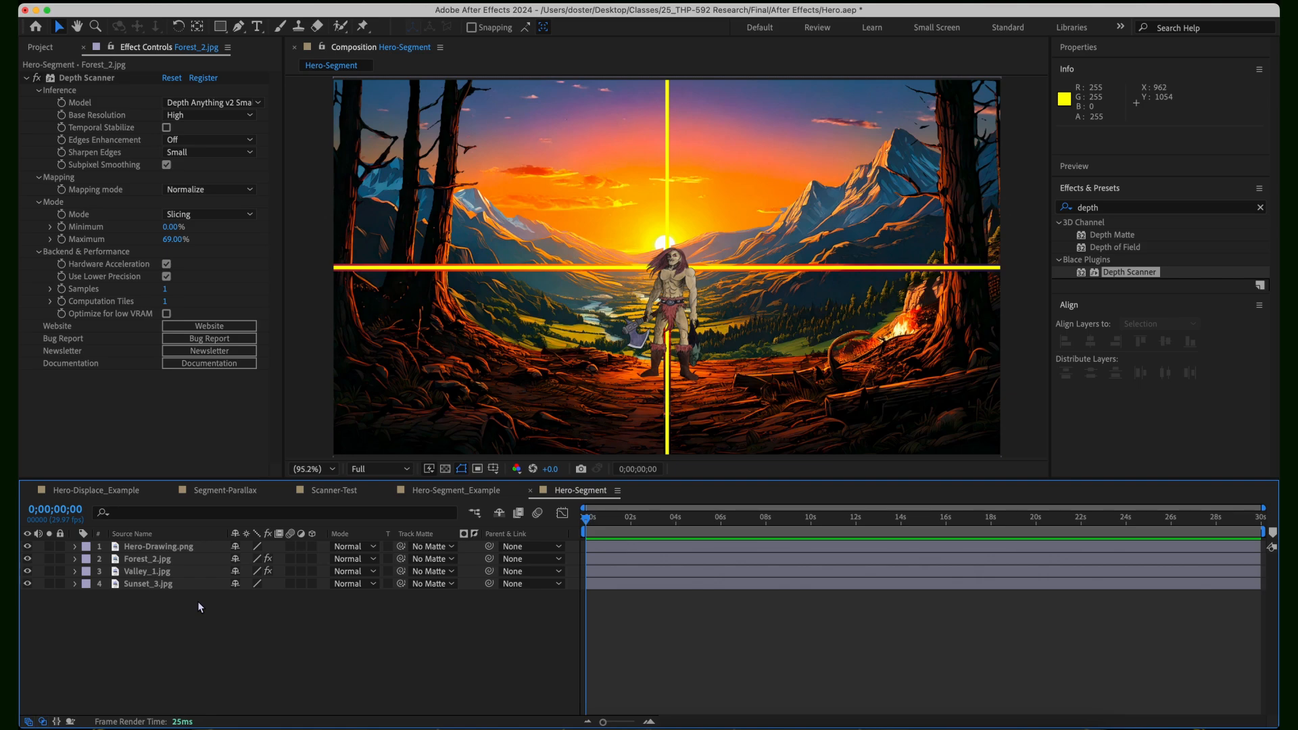
- Solo Forest_2.jpg and reveal its transform properties
left_click(48, 559)
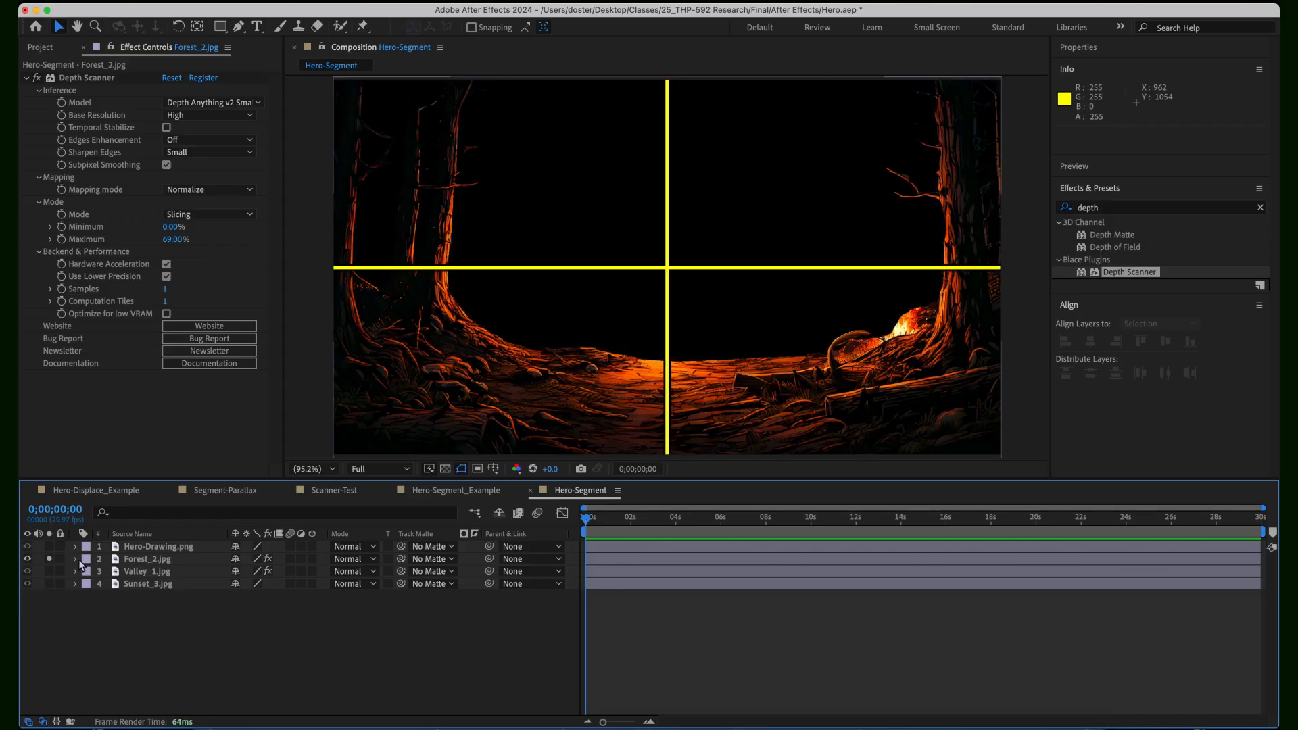
left_click(75, 560)
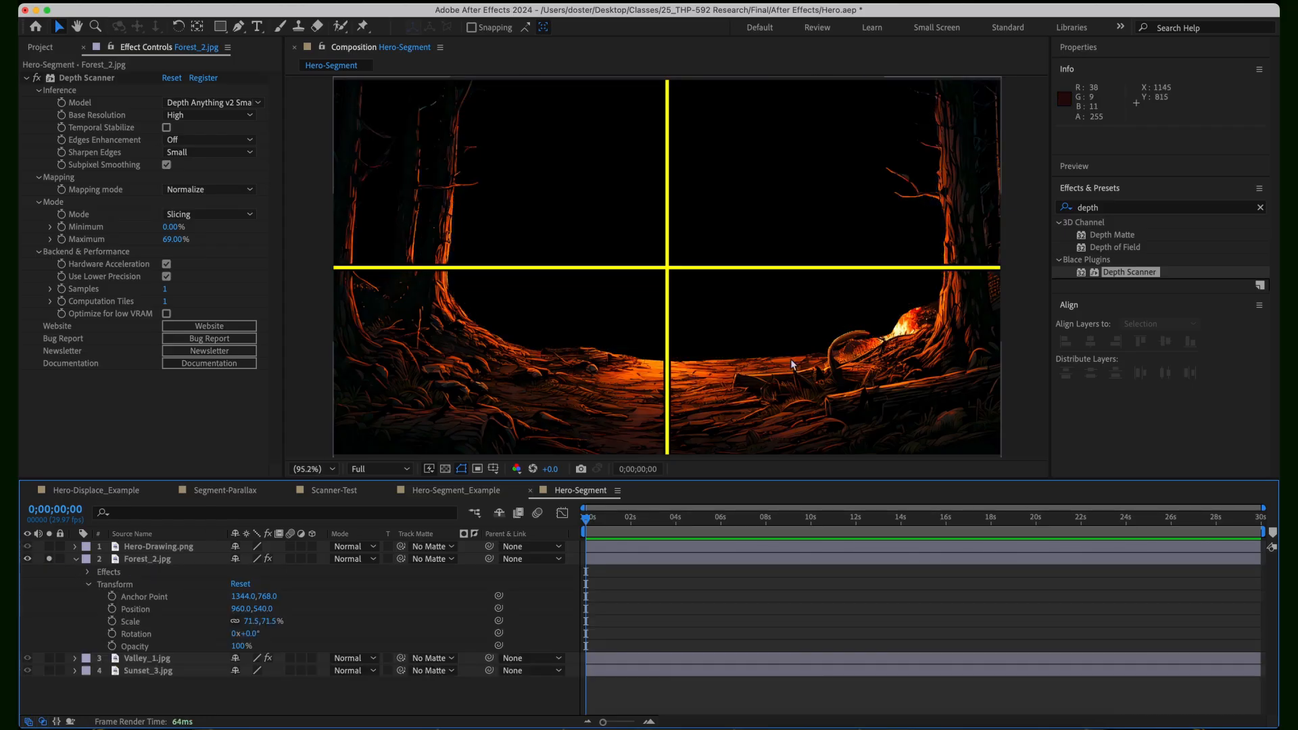
- Try shifting Forest_2.jpg horizontally to position 930, 540, and undo the shift
left_click_drag(253, 609, 232, 619)
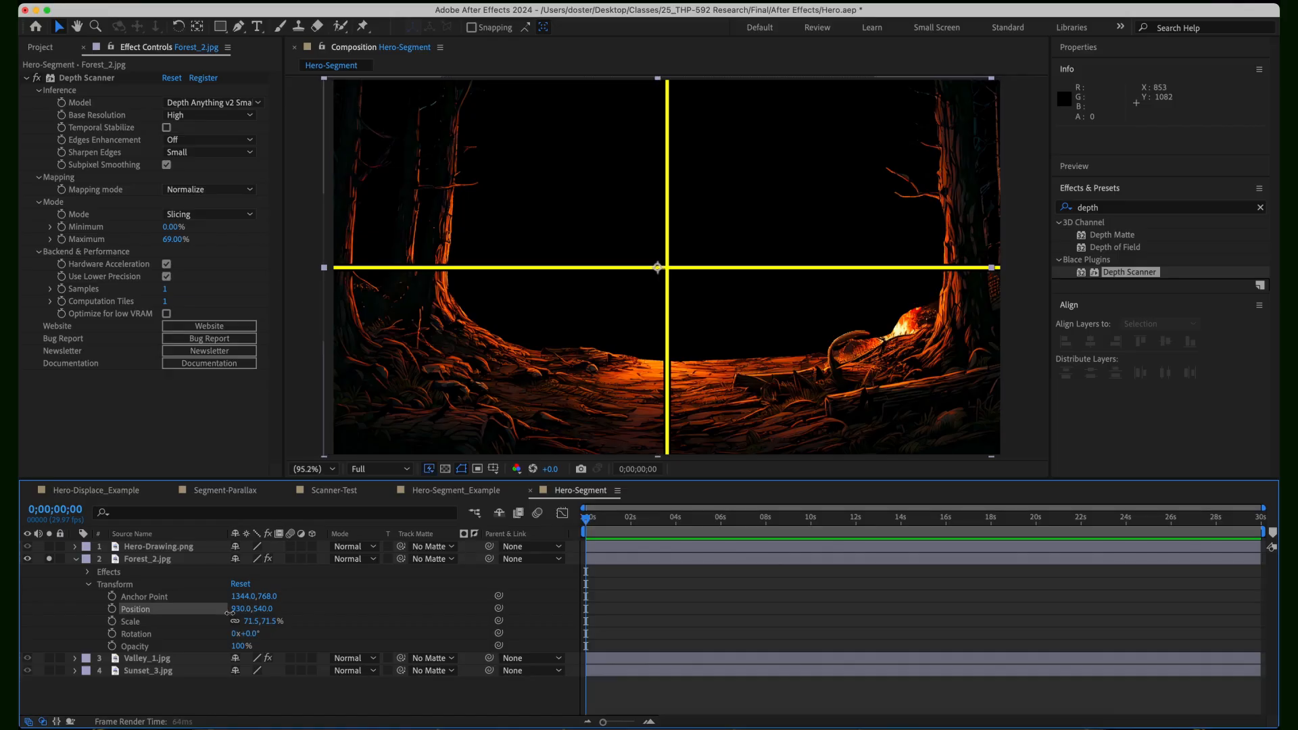
key("super+z")
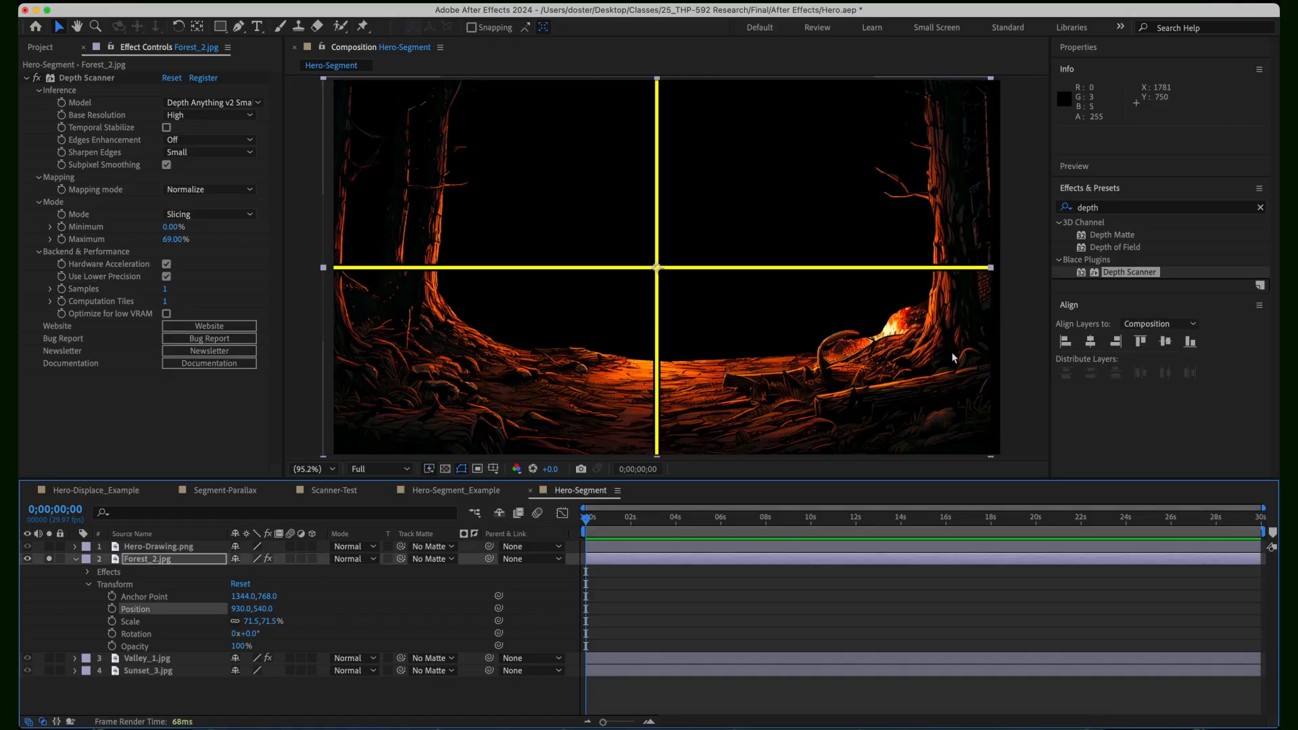
left_click(926, 477)
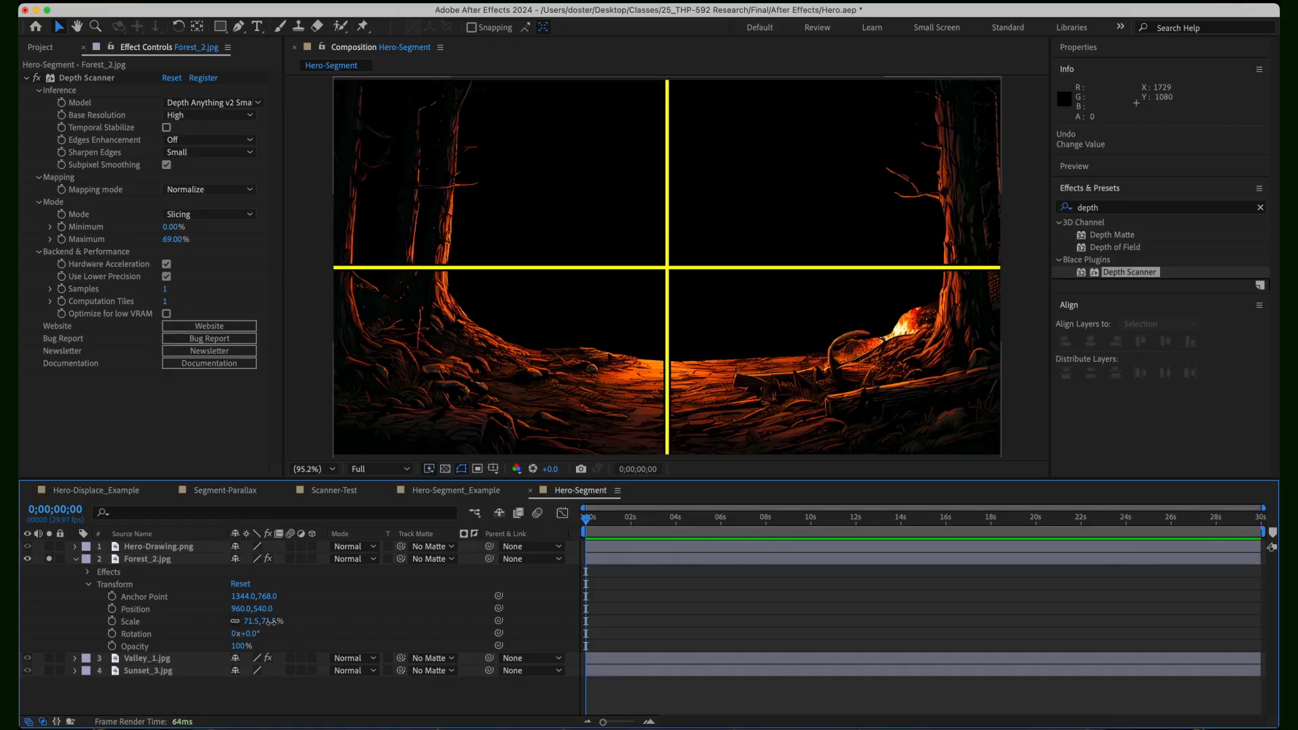
- Scale Forest_2.jpg to 75.5%, set its position to 960, 532, and unsolo the layer
left_click_drag(273, 622, 276, 622)
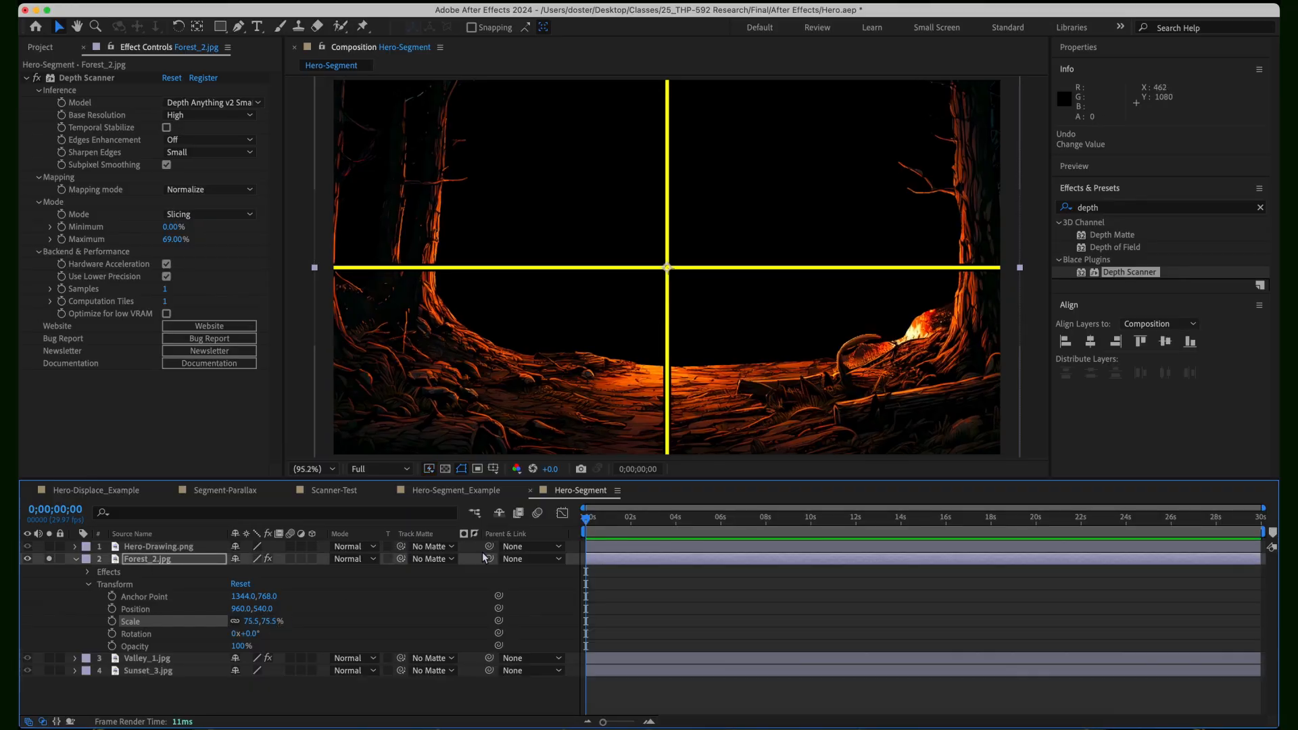
left_click_drag(262, 609, 256, 610)
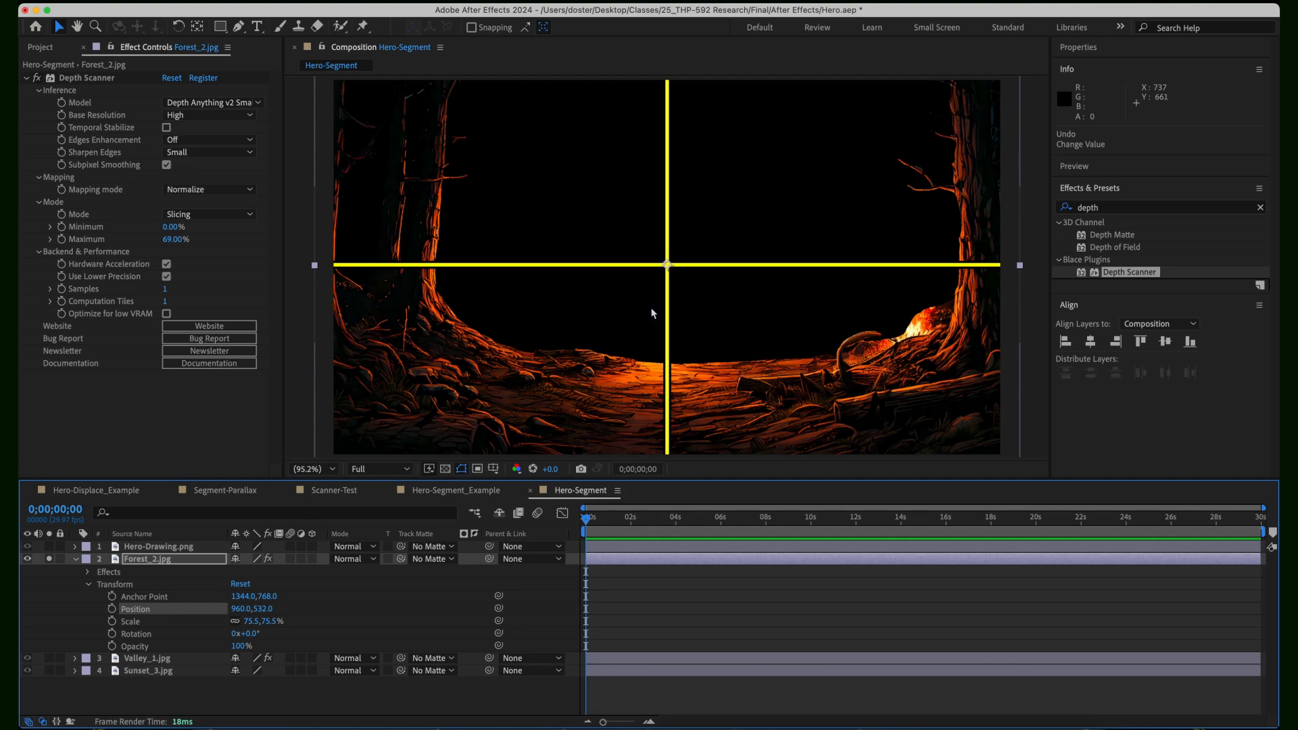
left_click(49, 559)
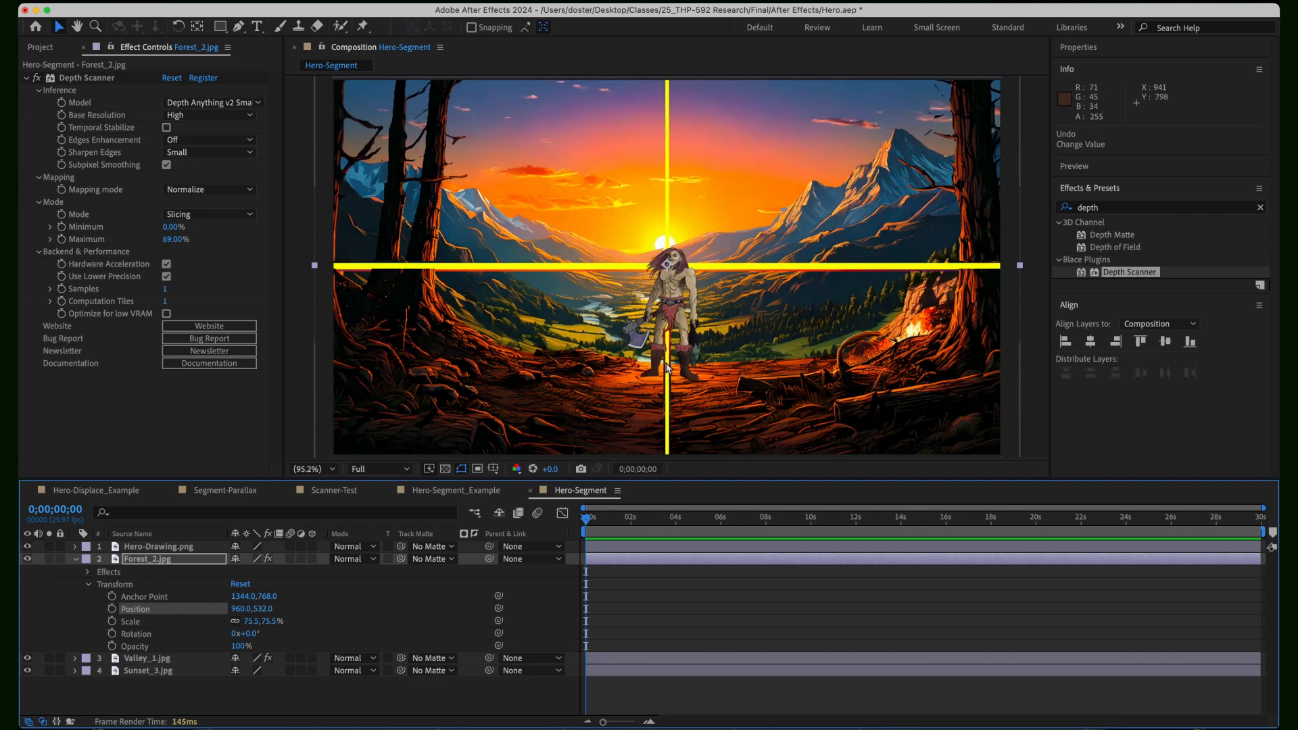
- Reveal the transform properties of Hero-Drawing.png and set its scale to 15%
left_click(76, 546)
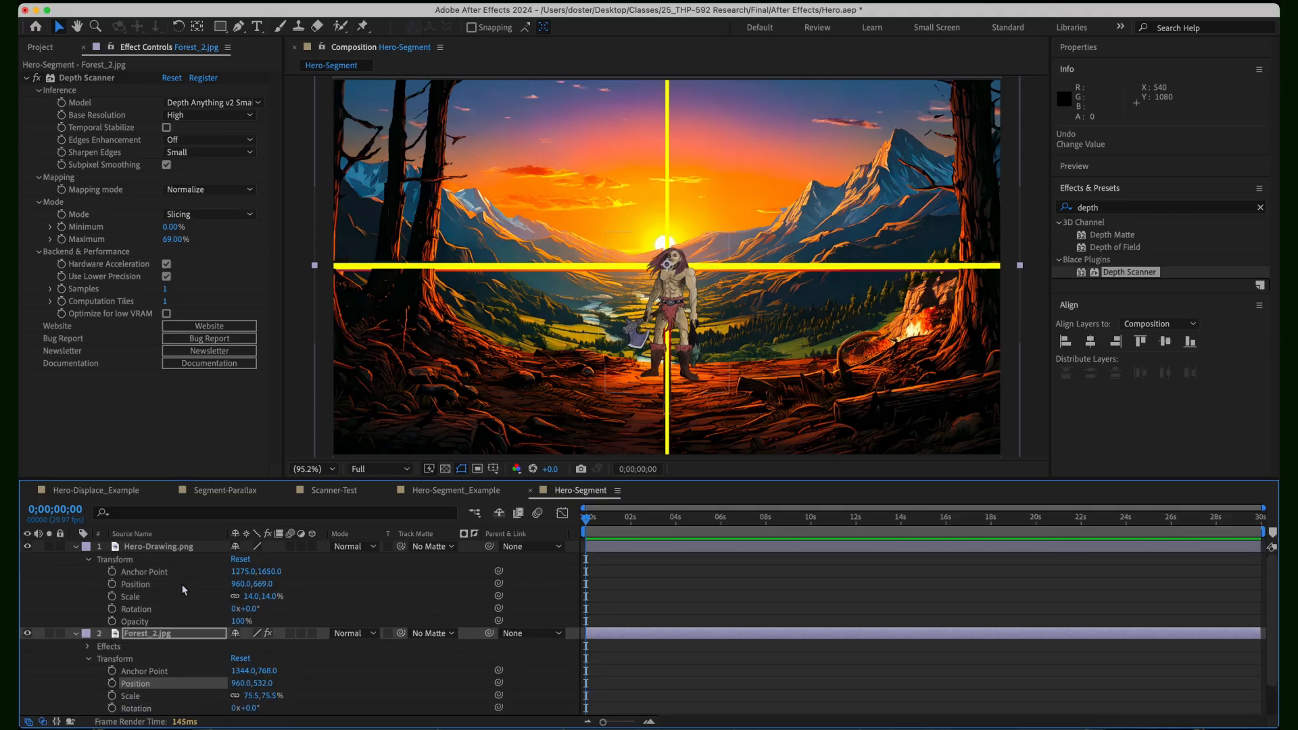
left_click(269, 597)
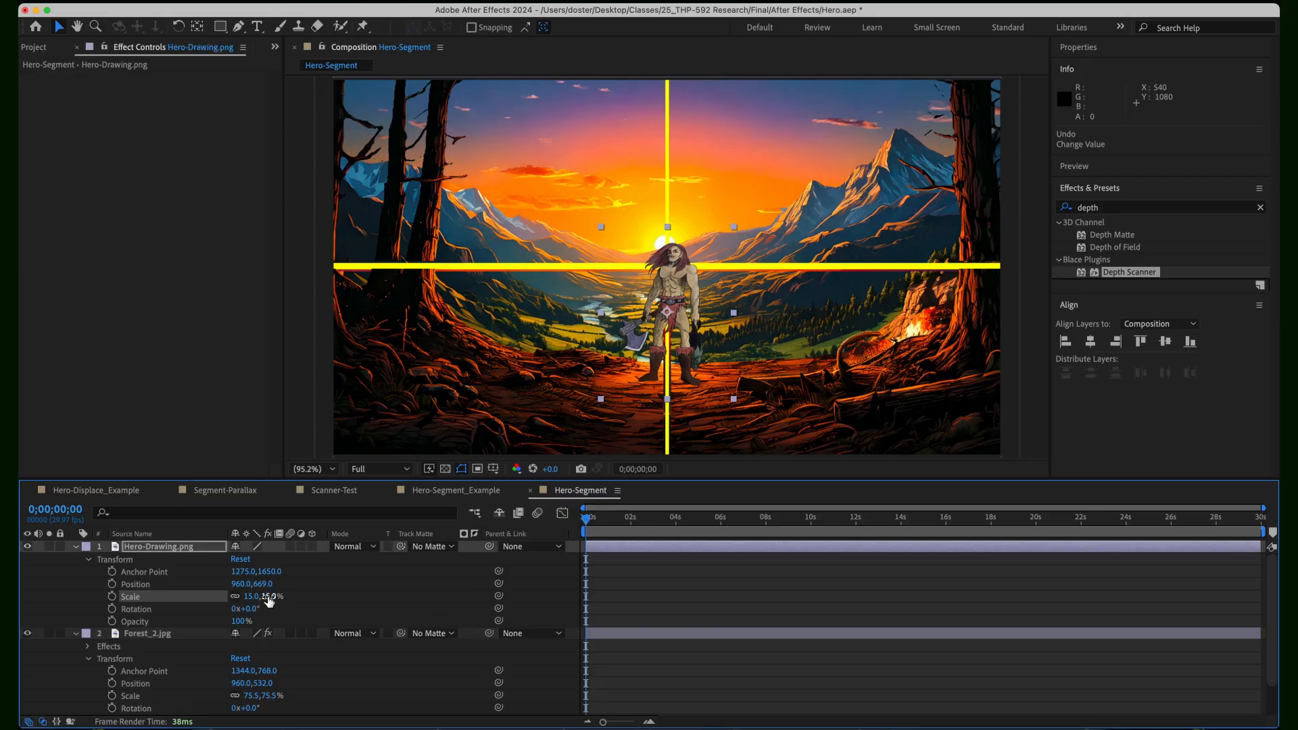
left_click(326, 599)
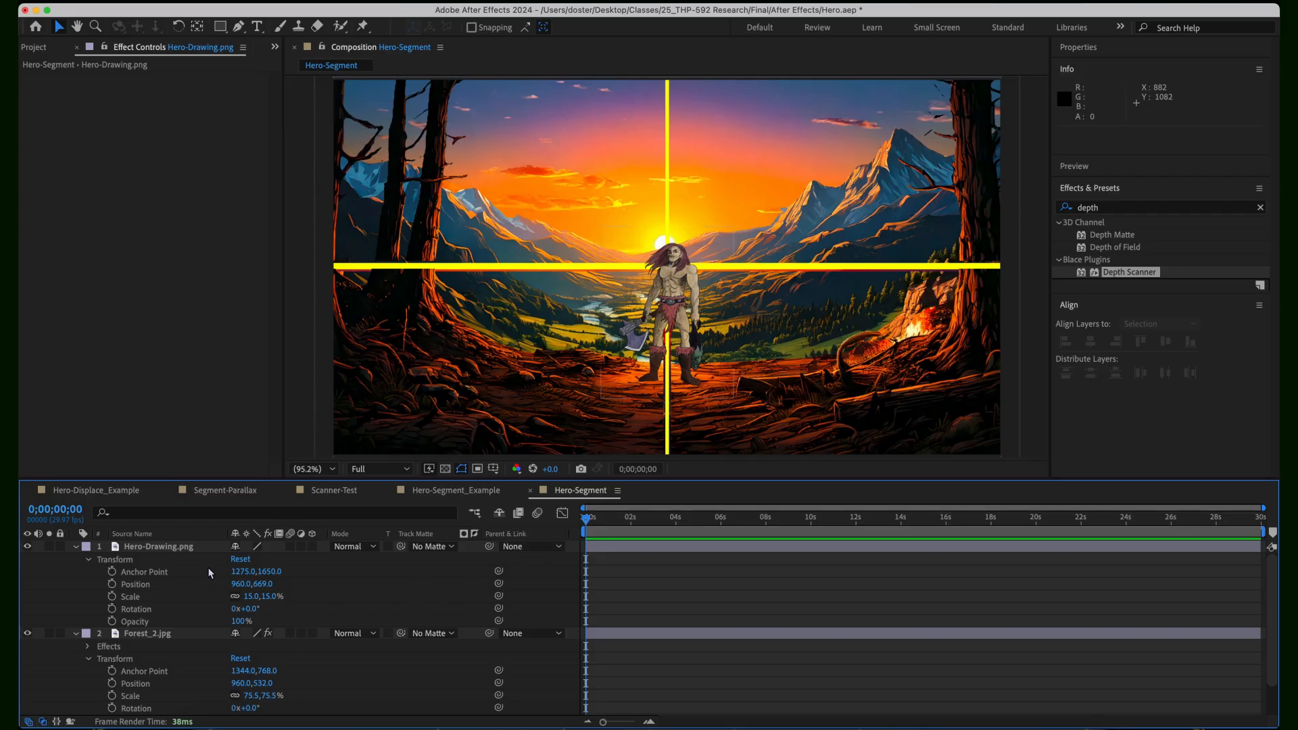
- Parent the Hero-Drawing.png layer to Forest_2.jpg
left_click(182, 548)
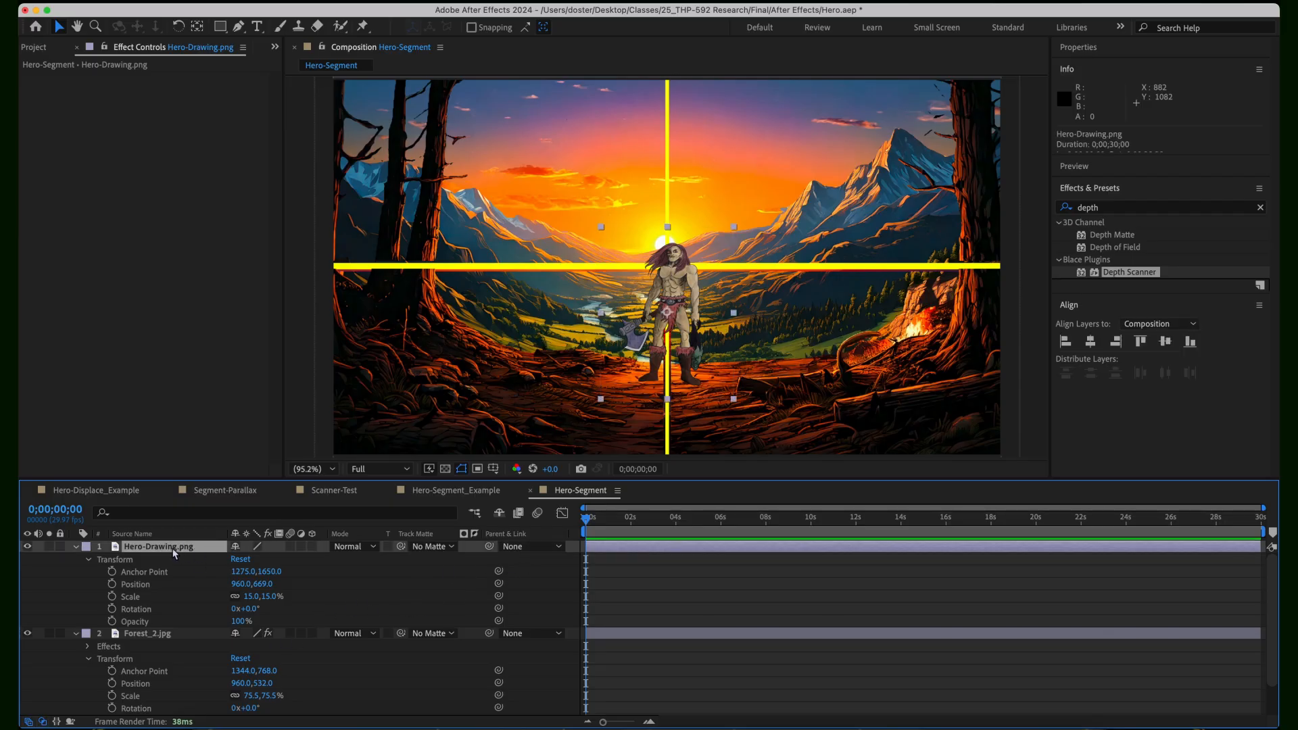
left_click(523, 546)
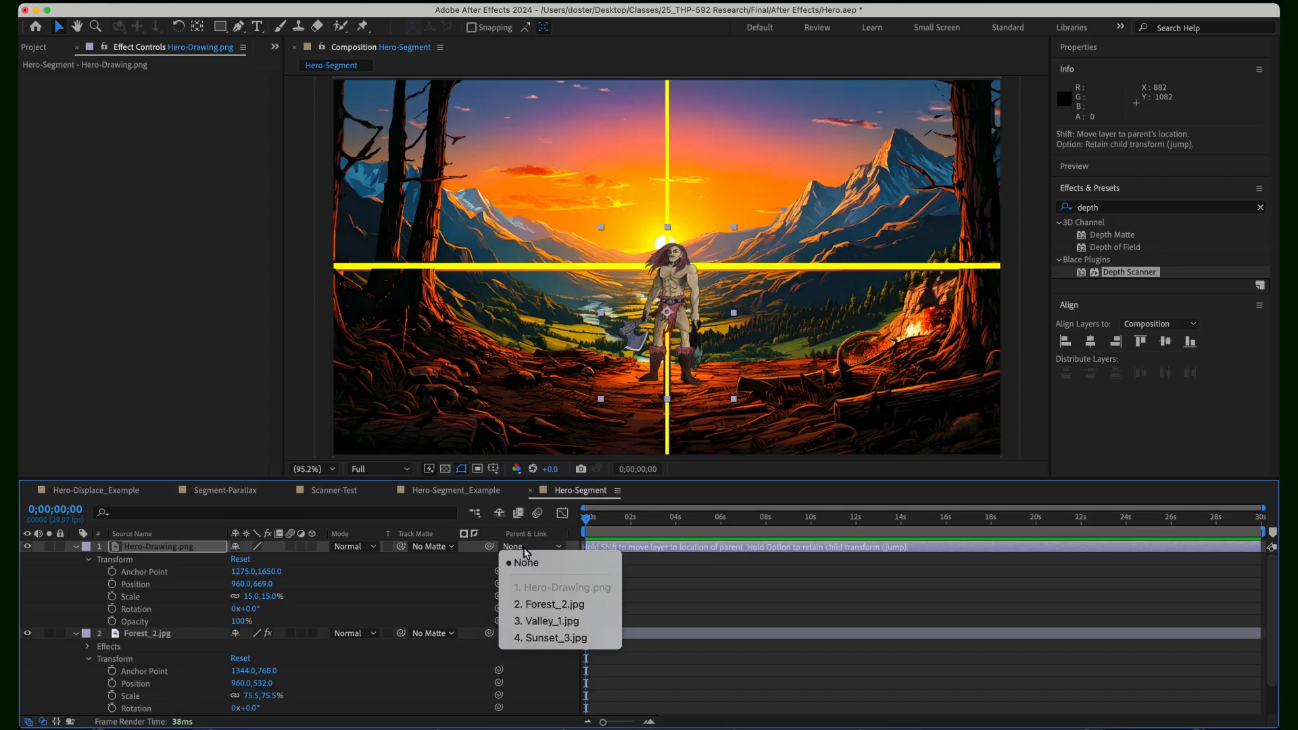
left_click(554, 608)
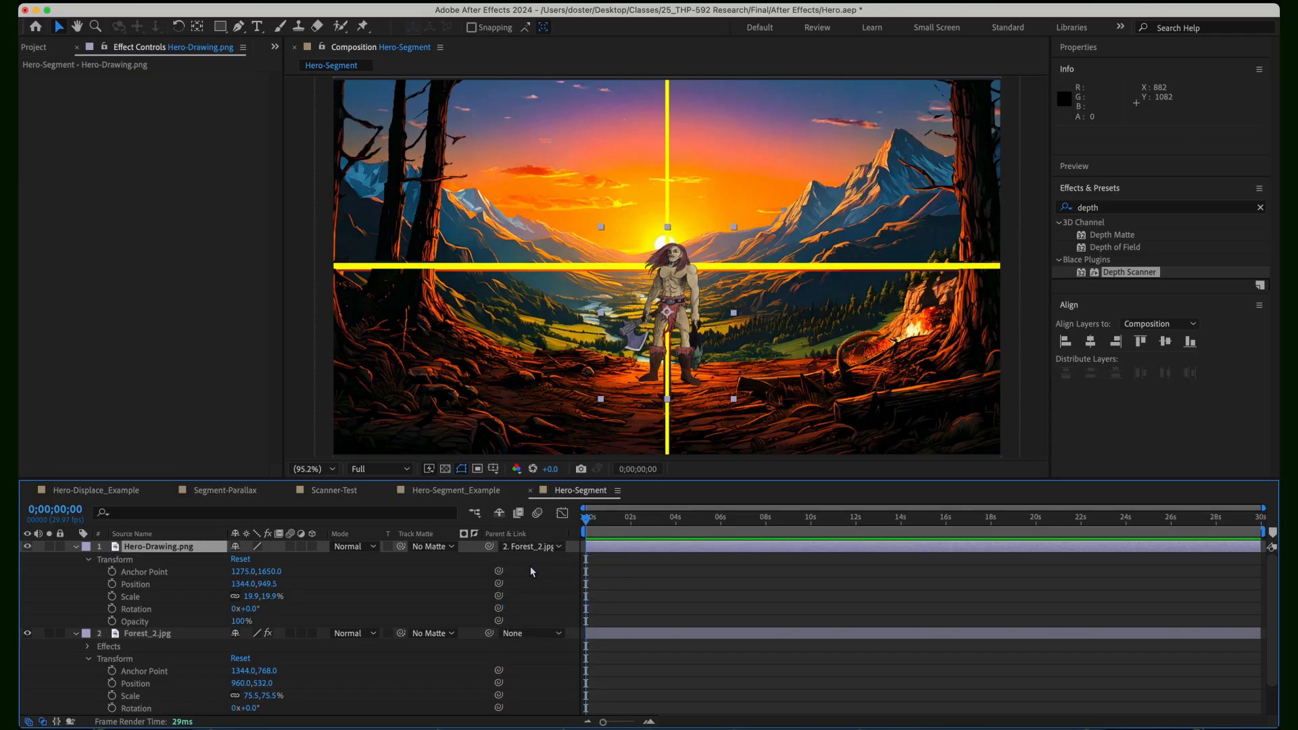
- Try moving Forest_2.jpg horizontally to test the hero's parenting, and undo the move
scroll(207, 617, "down", 3)
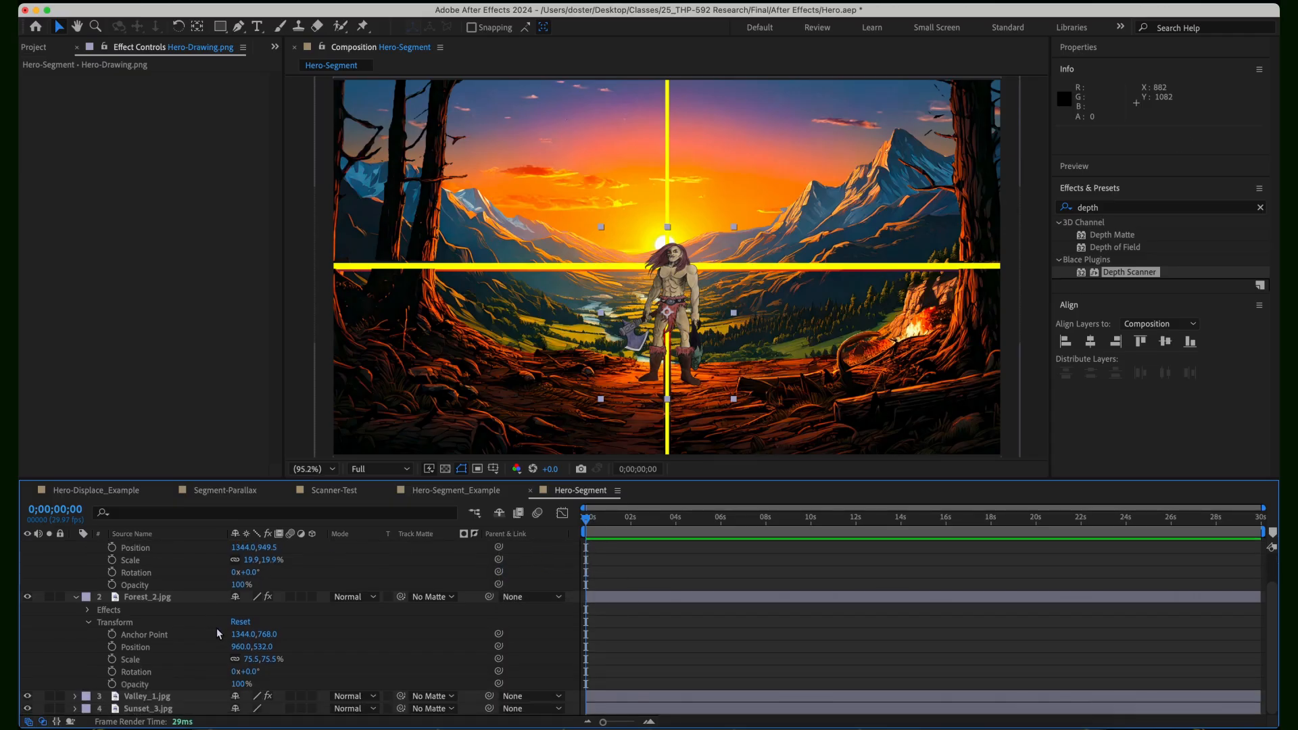
mouse_move(243, 646)
left_mouse_down()
mouse_move(255, 647)
mouse_move(243, 649)
mouse_move(248, 686)
left_mouse_up()
key("super+z")
scroll(376, 652, "up", 3)
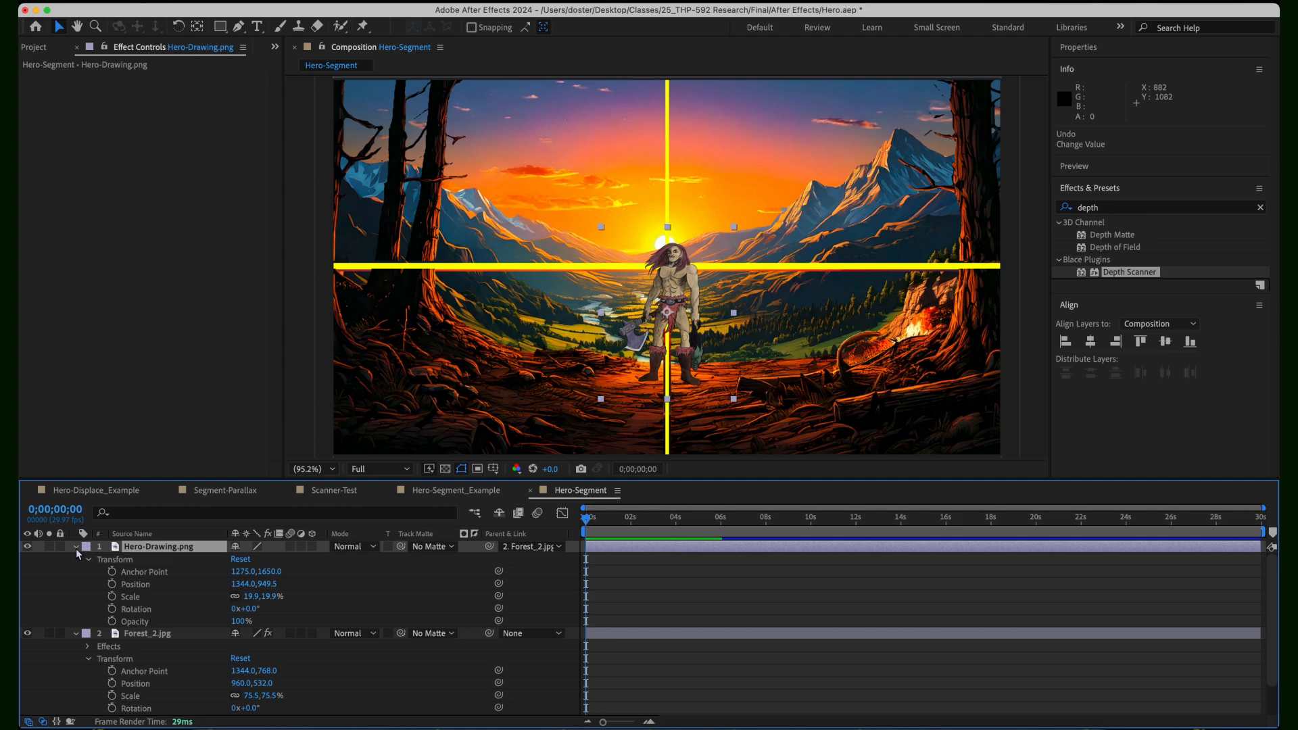
- Collapse the Hero-Drawing.png properties, then set a position keyframe of 928, 532 on Forest_2.jpg at the start of the timeline
left_click(76, 548)
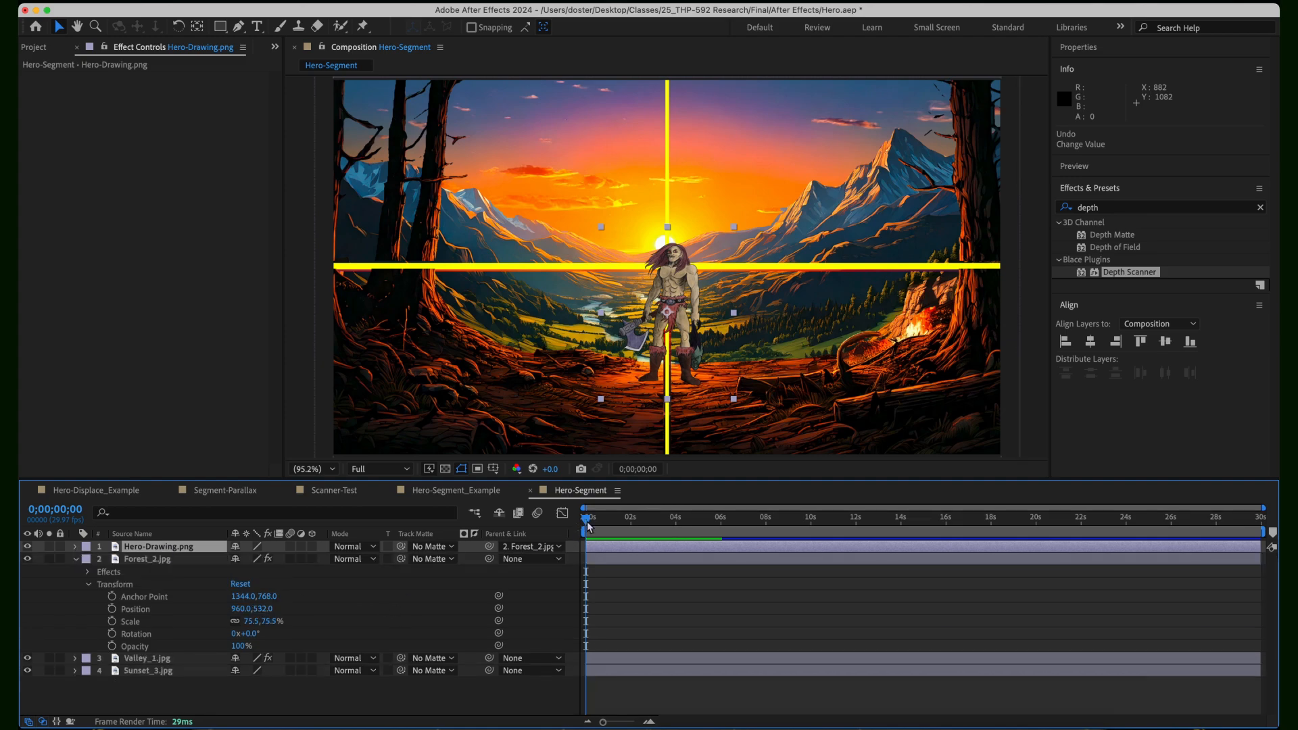
left_click_drag(586, 522, 565, 538)
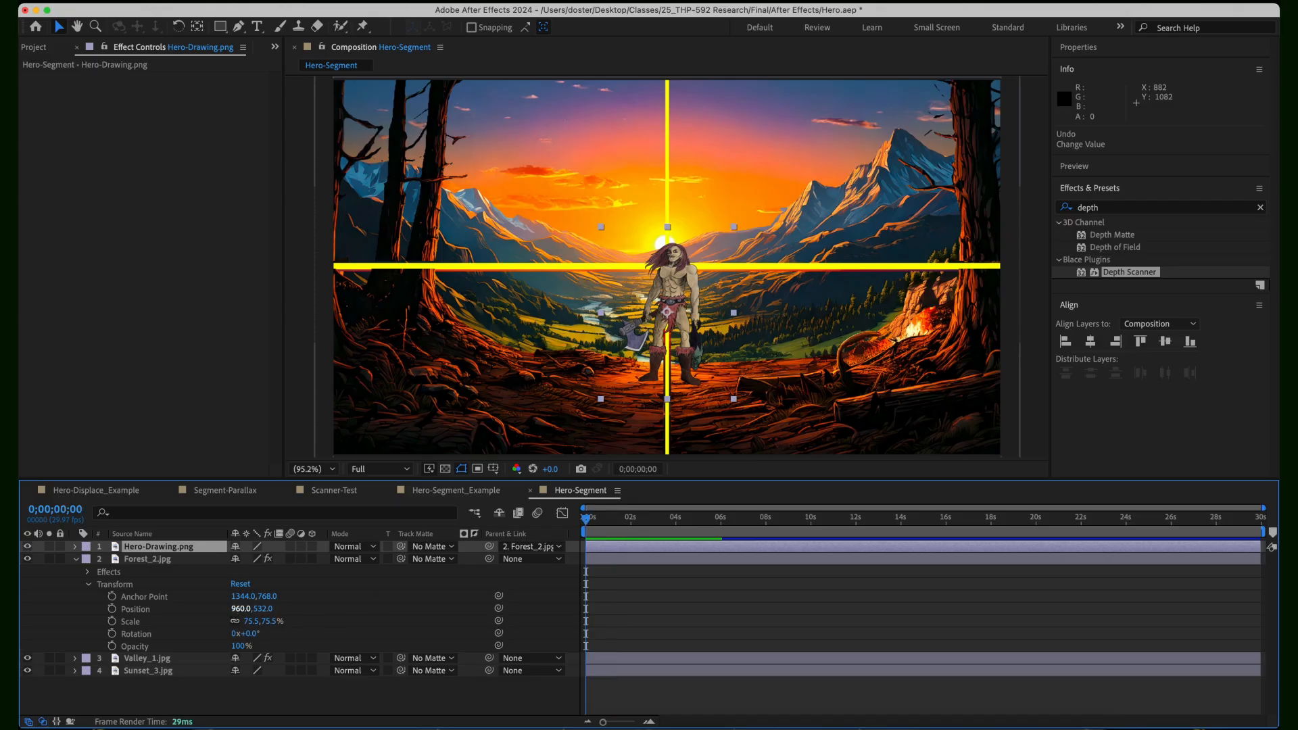
mouse_move(241, 608)
left_mouse_down()
mouse_move(225, 623)
mouse_move(240, 633)
left_mouse_up()
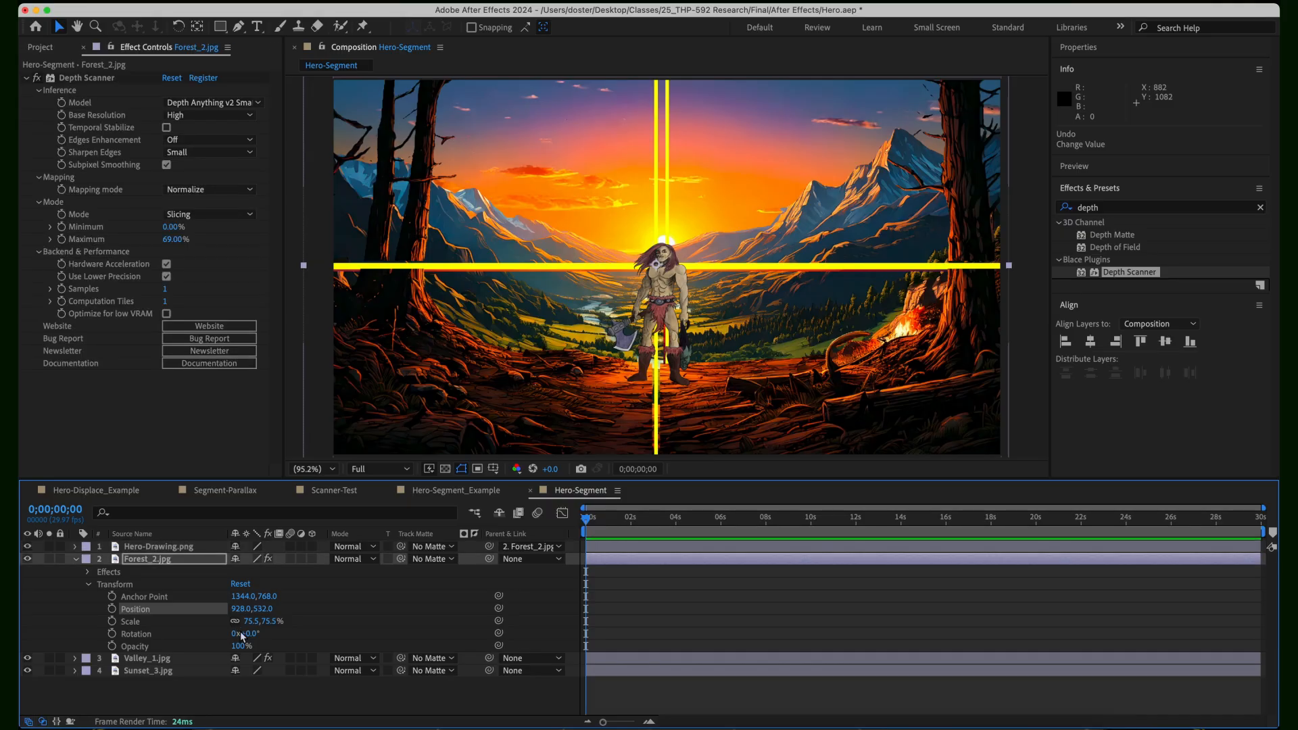
left_click(112, 608)
- Add a Forest_2.jpg position keyframe of 990, 532 at 15 seconds and return the playhead to the start
left_click(64, 508)
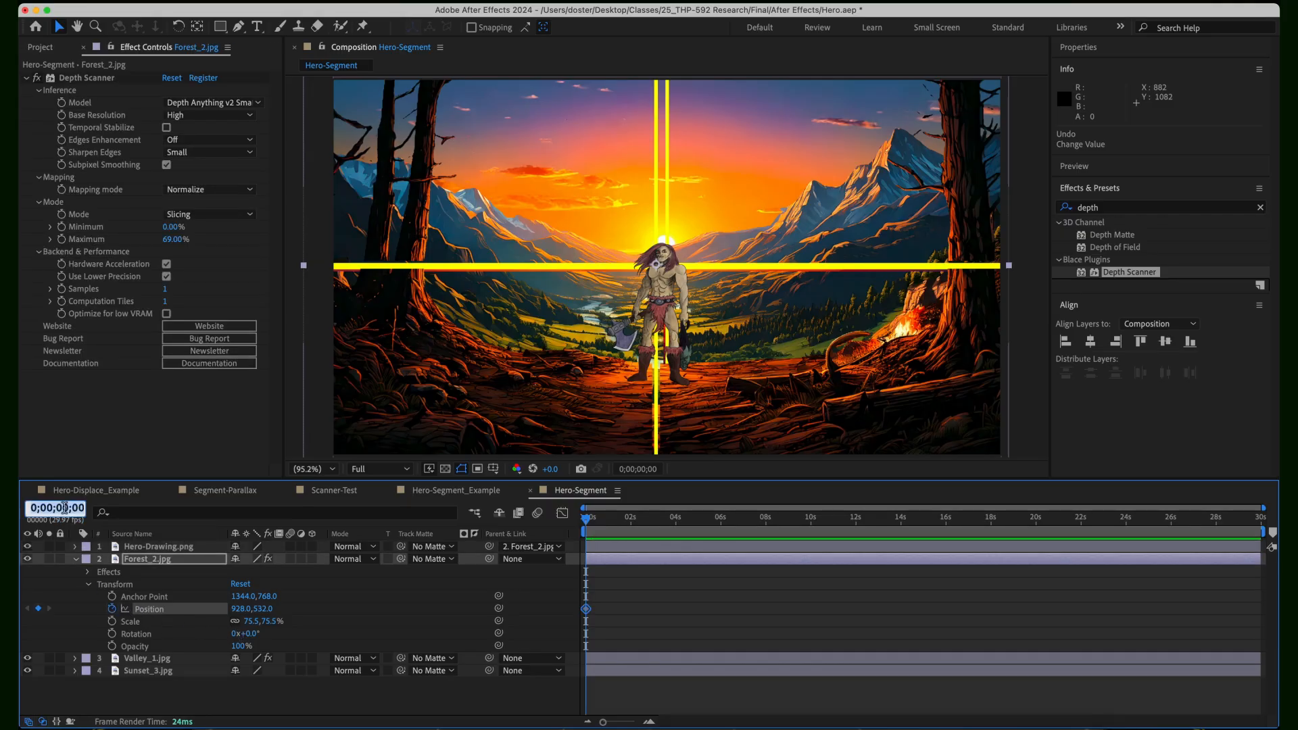
type("1500")
key("Return")
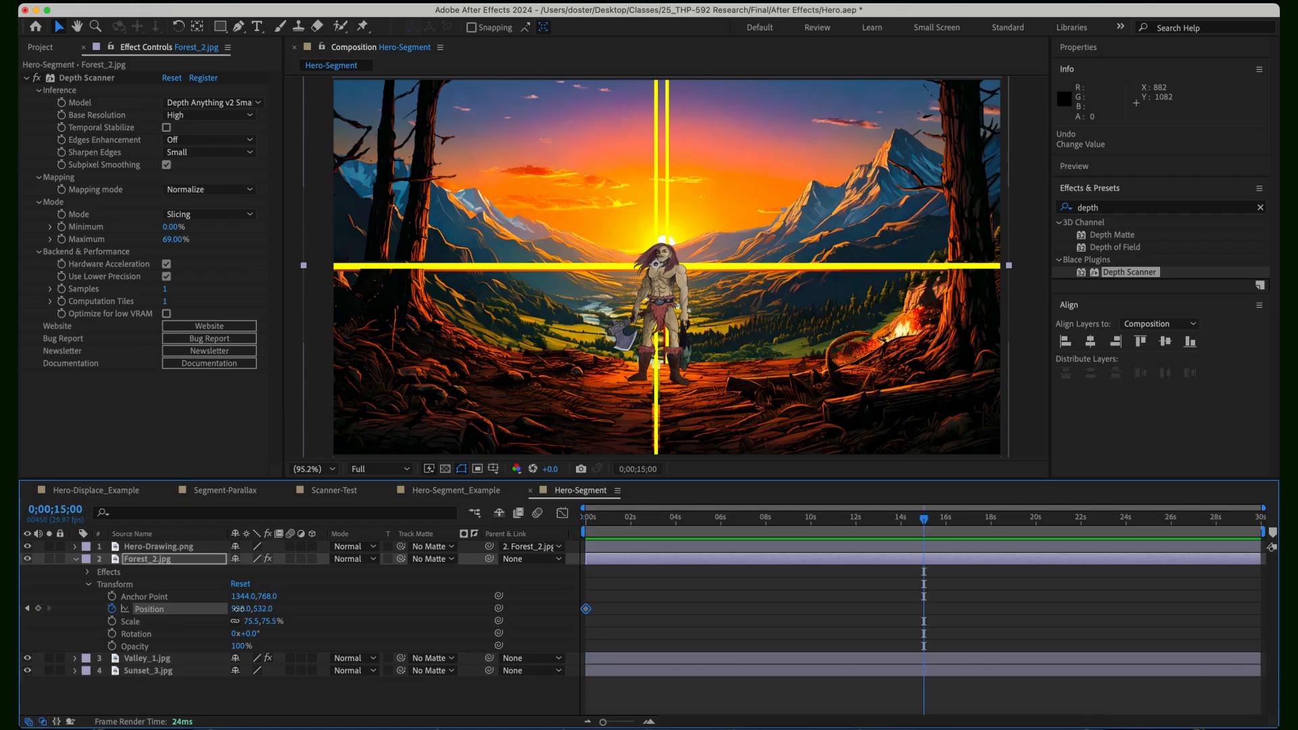
left_click_drag(237, 609, 289, 614)
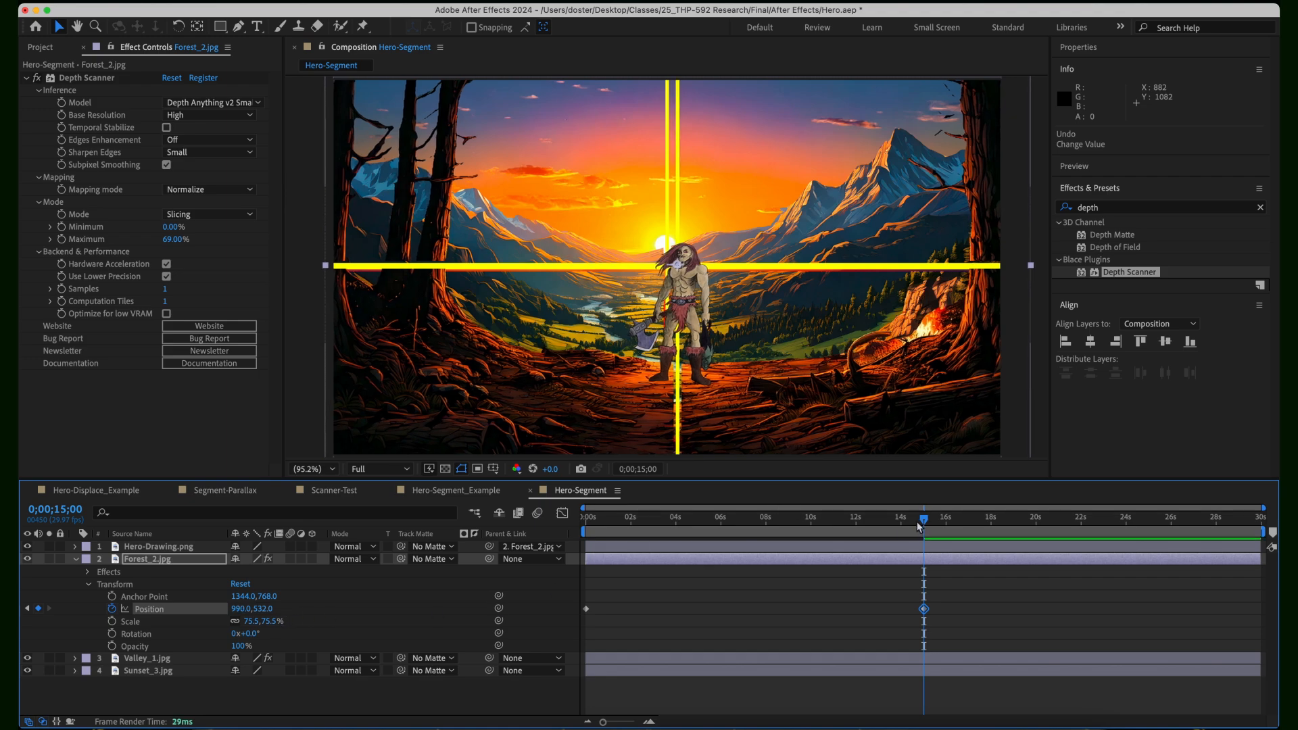
left_click_drag(924, 520, 563, 548)
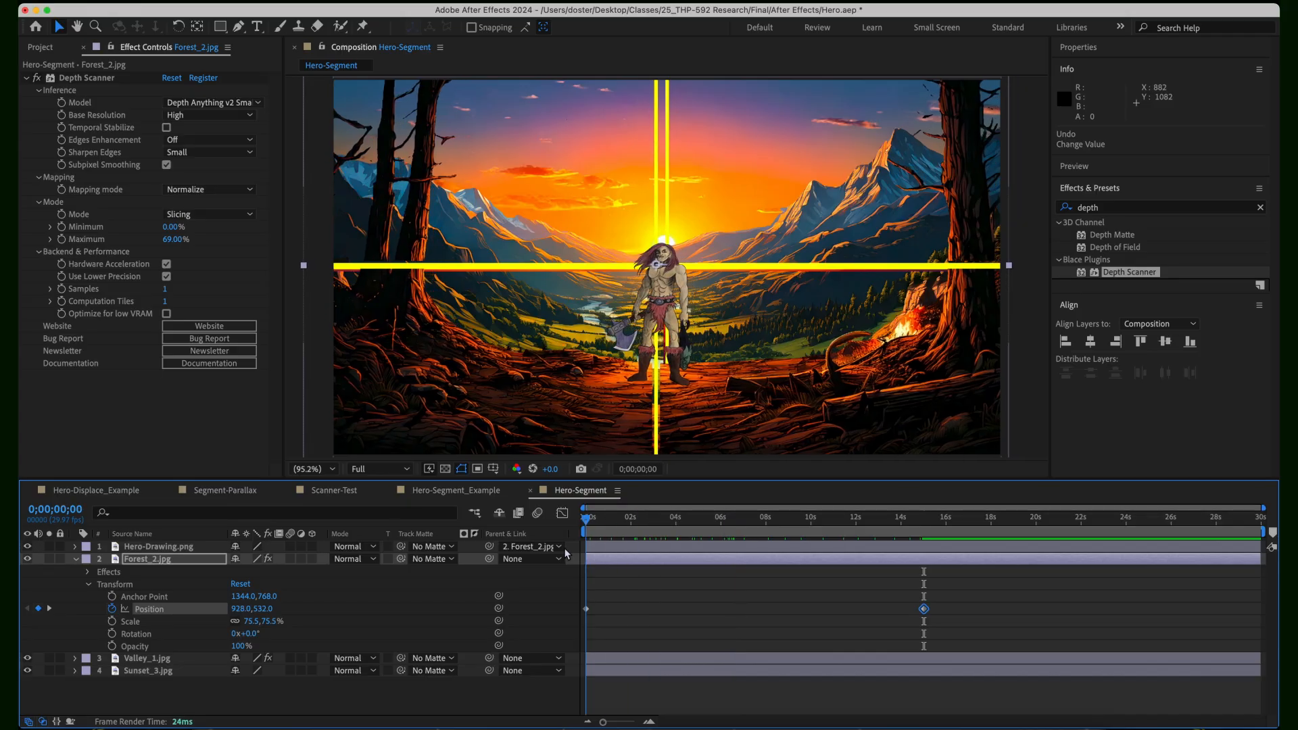
- Preview the first few seconds of the Forest_2.jpg movement and return the playhead to the start
key("space")
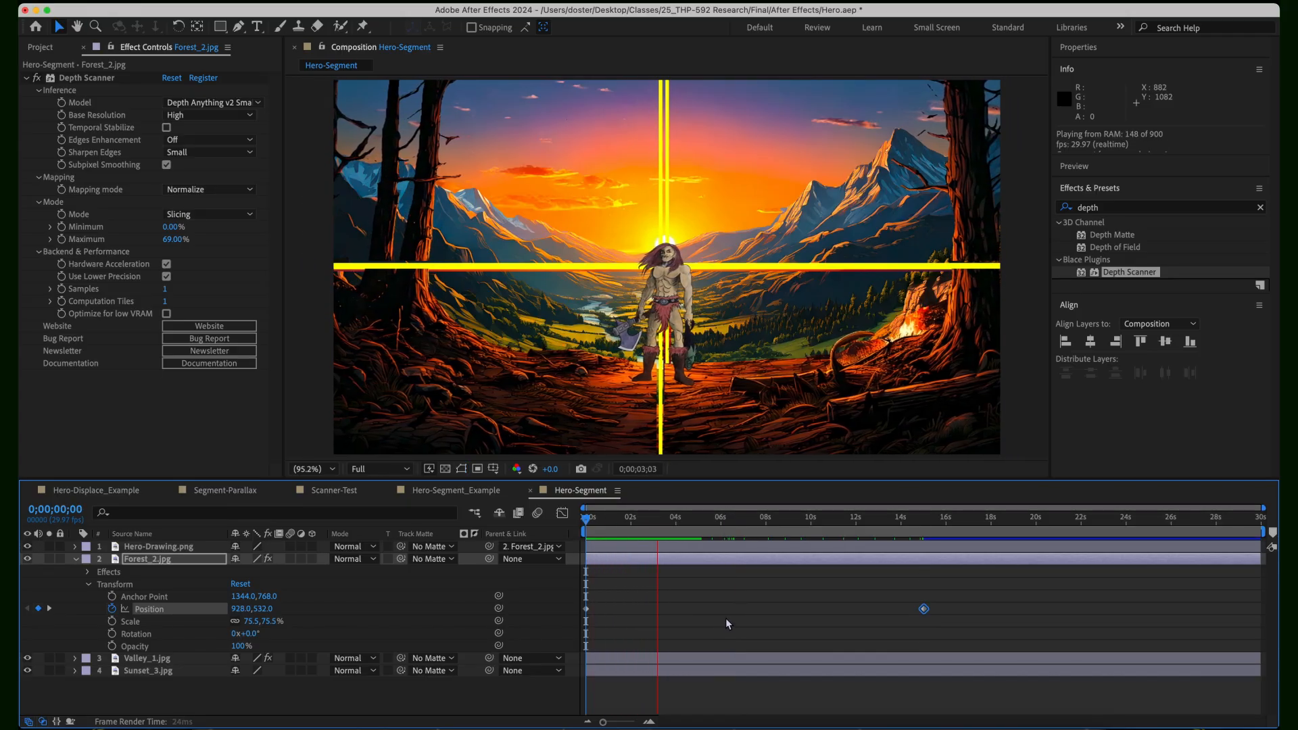
key("space")
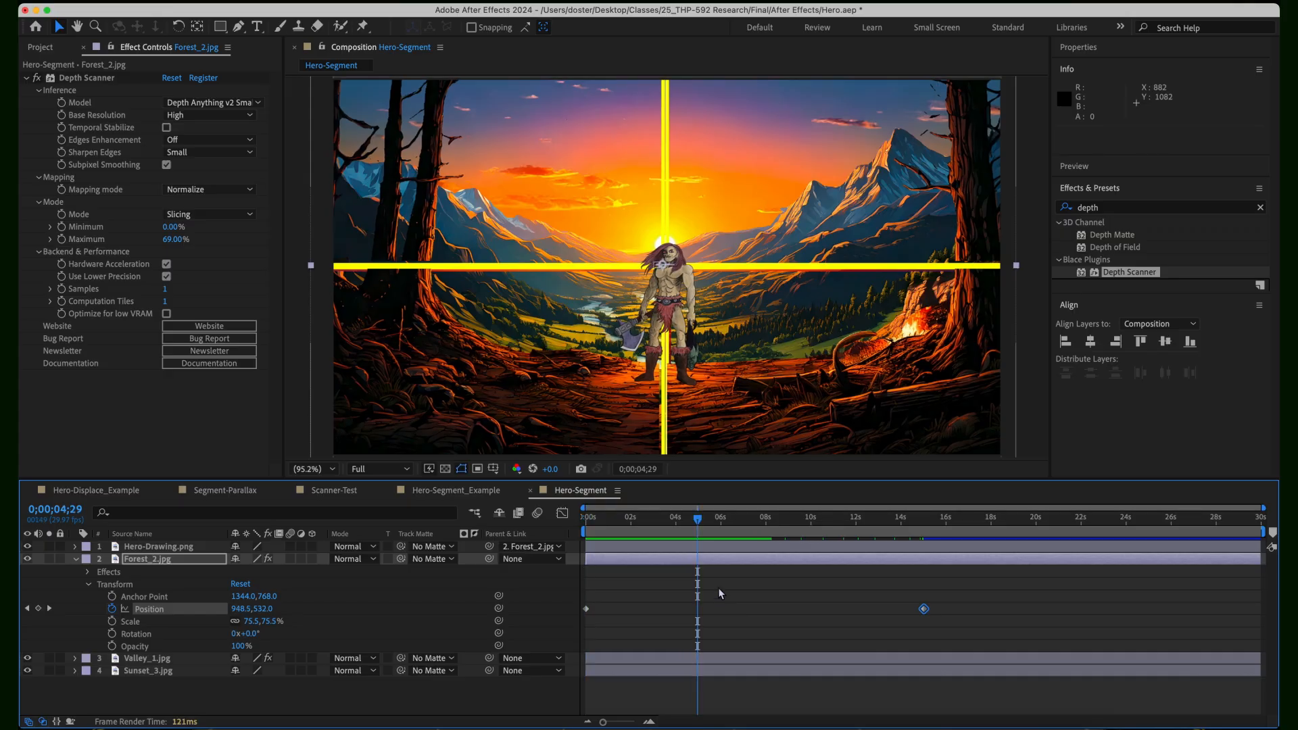
left_click_drag(698, 520, 555, 550)
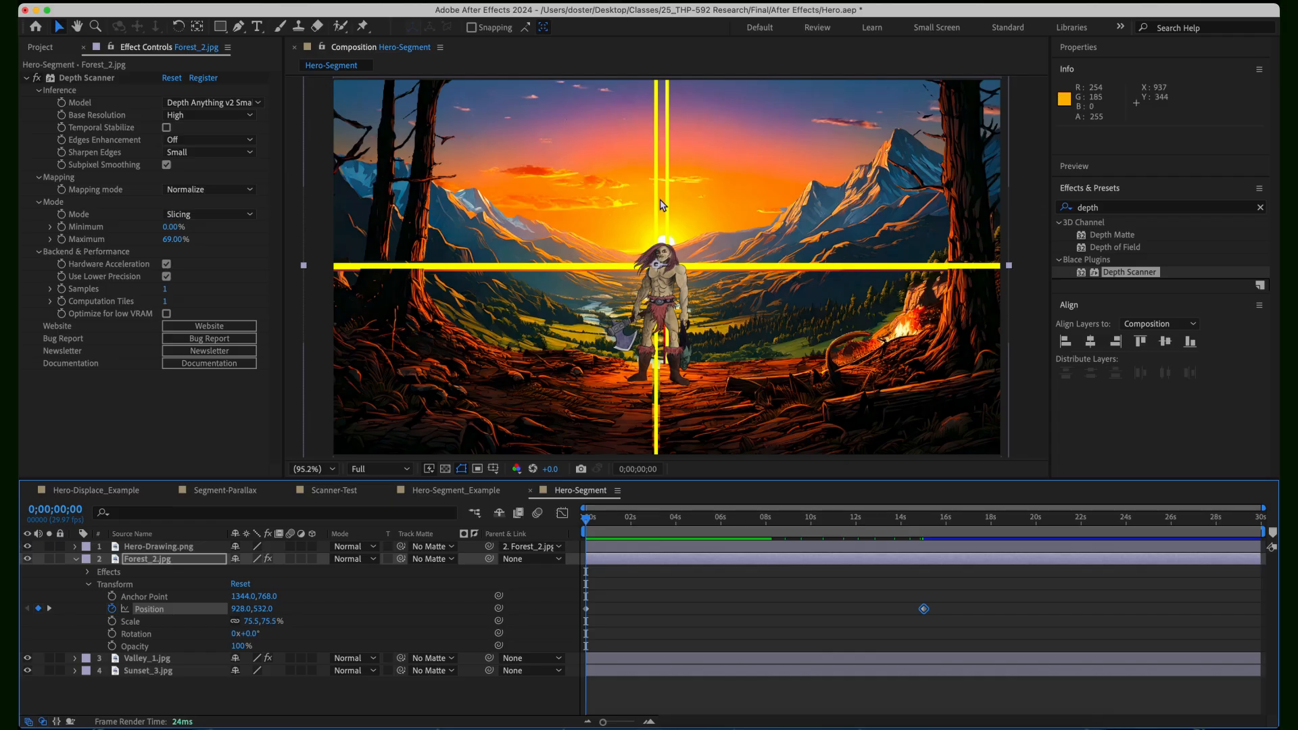
- Isolate Sunset_3.jpg, scale it to 75.5%, and check the scaling with all layers shown across the first part of the timeline
left_click(49, 671)
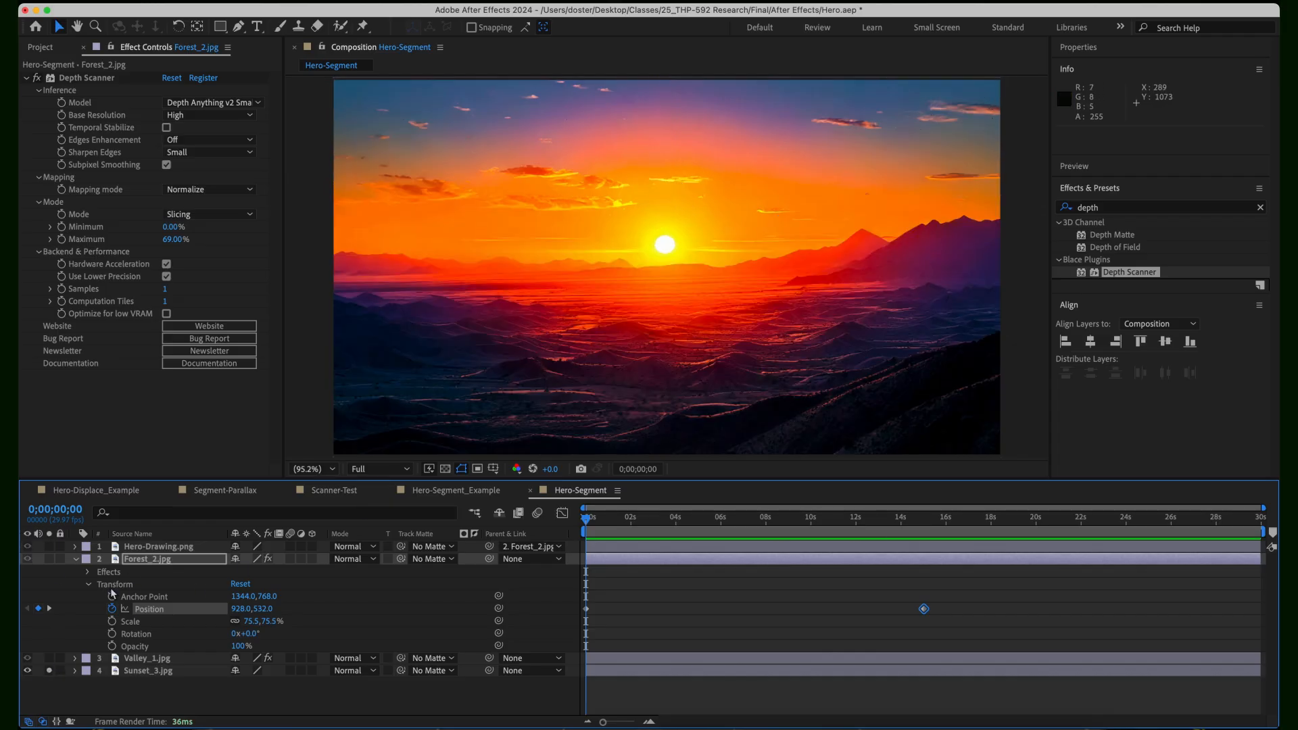
left_click(77, 560)
left_click(75, 582)
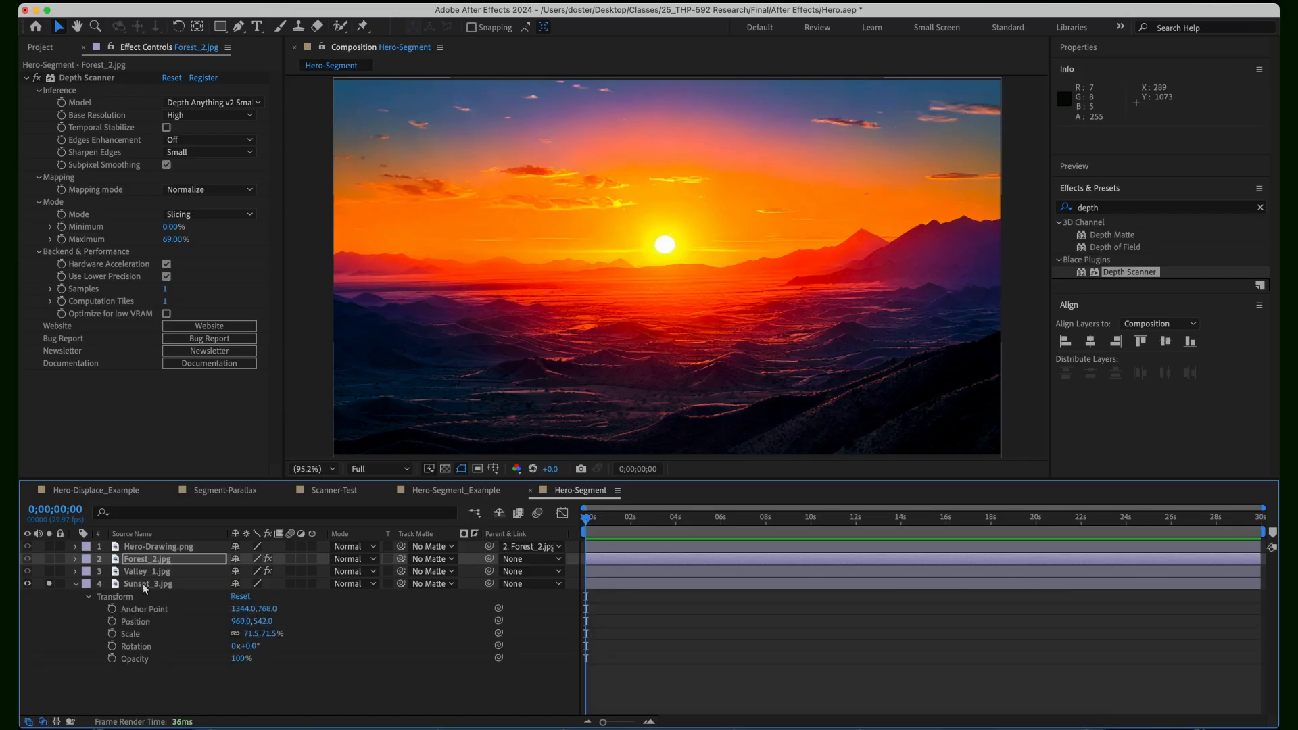
left_click_drag(269, 634, 269, 634)
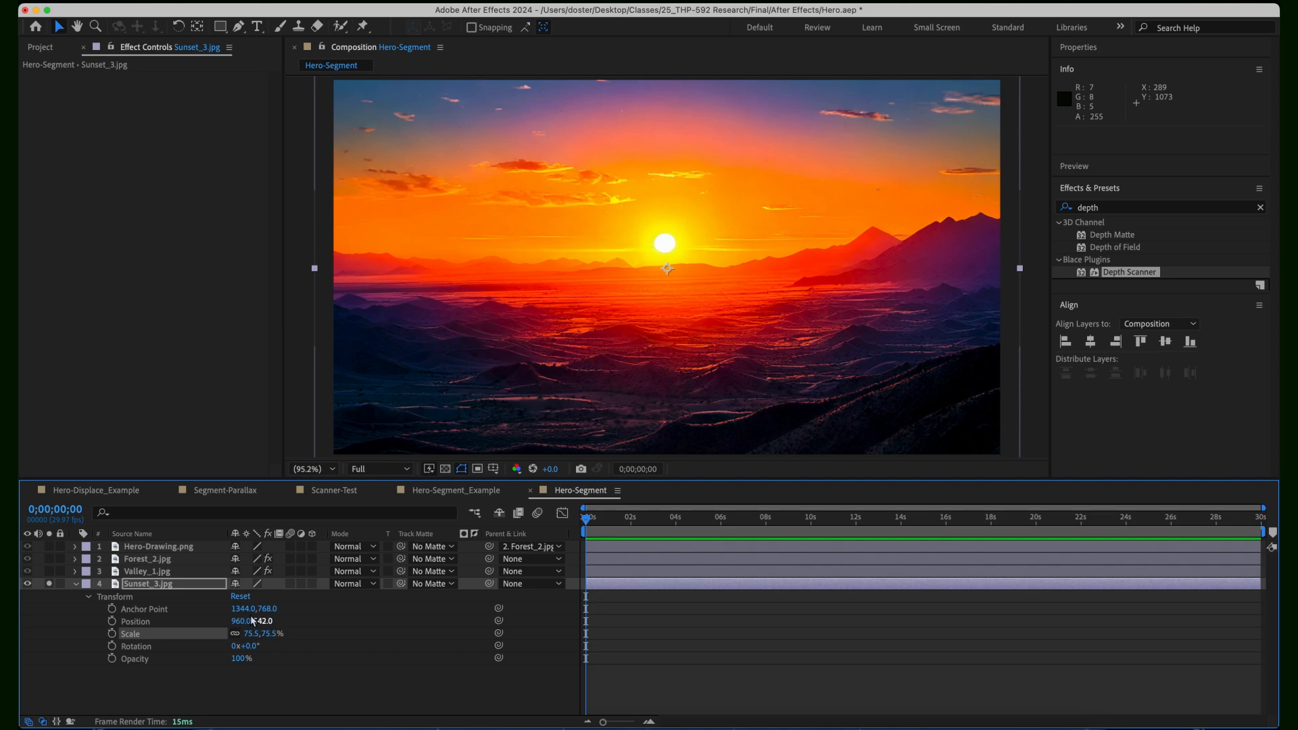
left_click(48, 584)
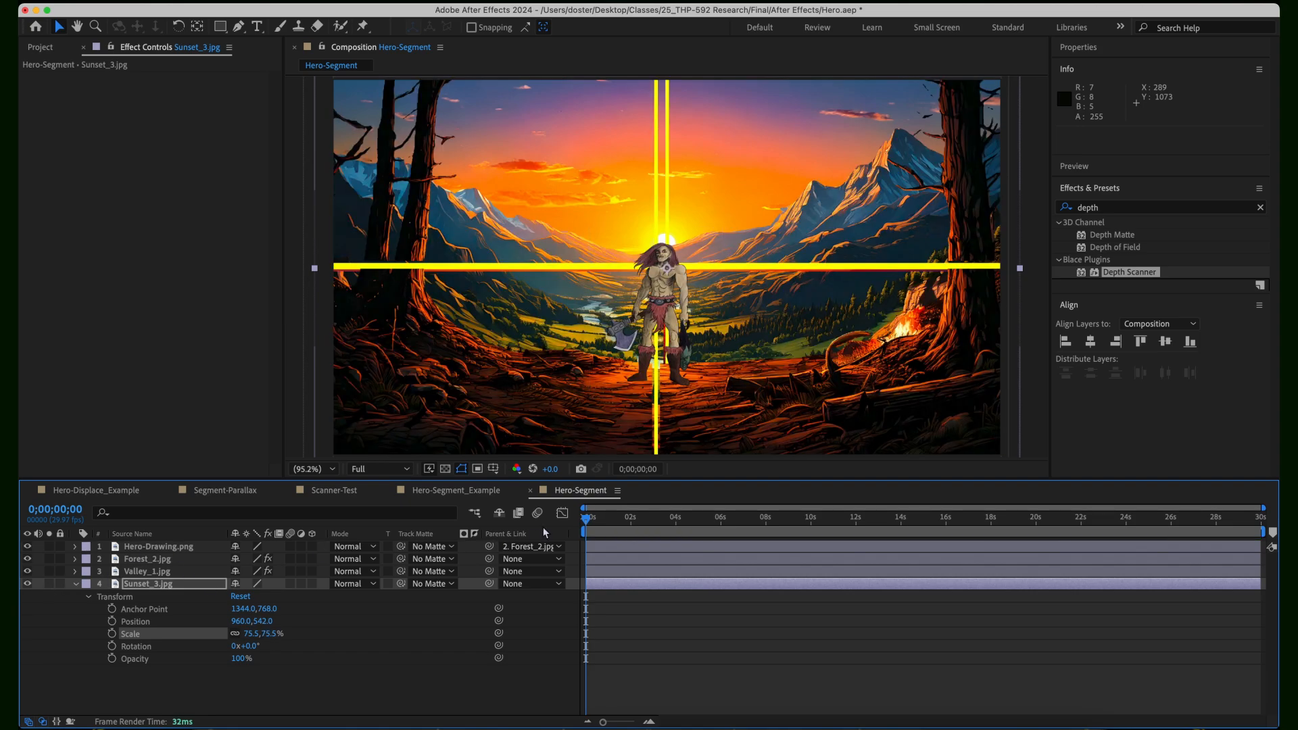
left_click_drag(588, 523, 542, 567)
- Move Sunset_3.jpg to position 1009, 542 and set a position keyframe at the start of the timeline
left_click(48, 584)
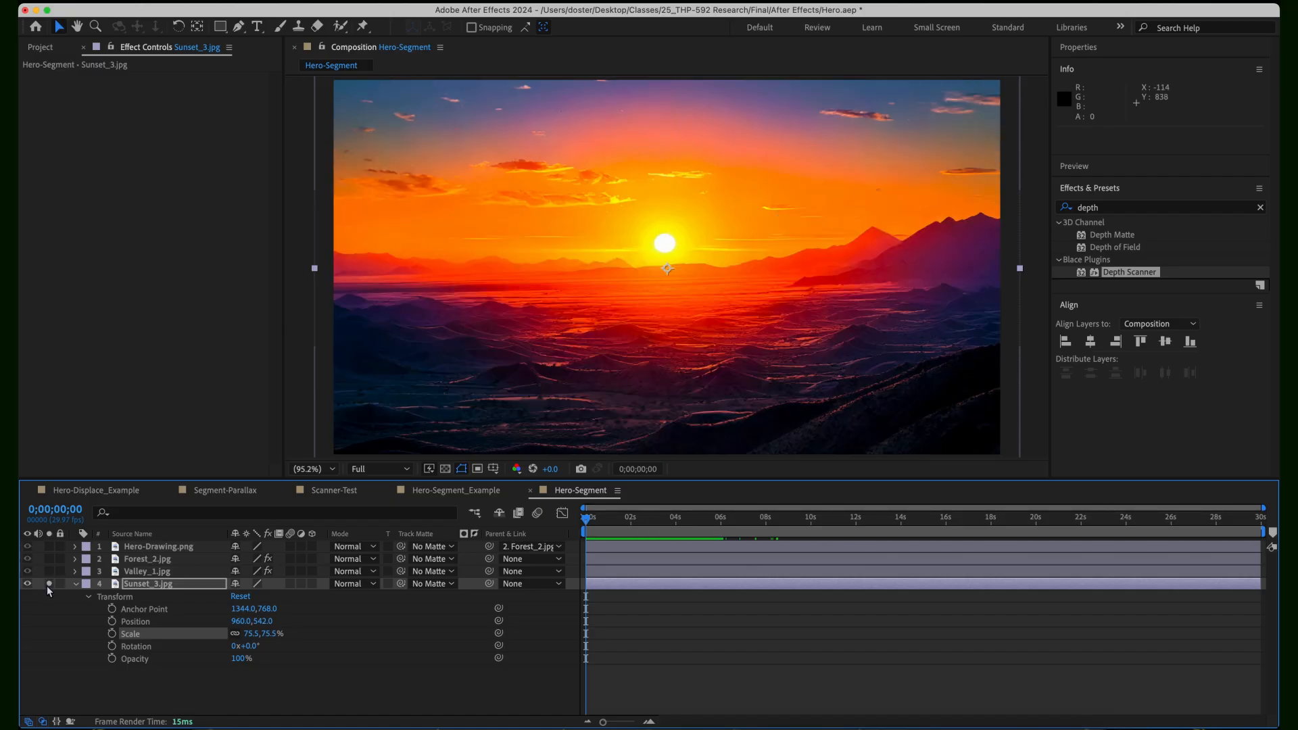
left_click(173, 586)
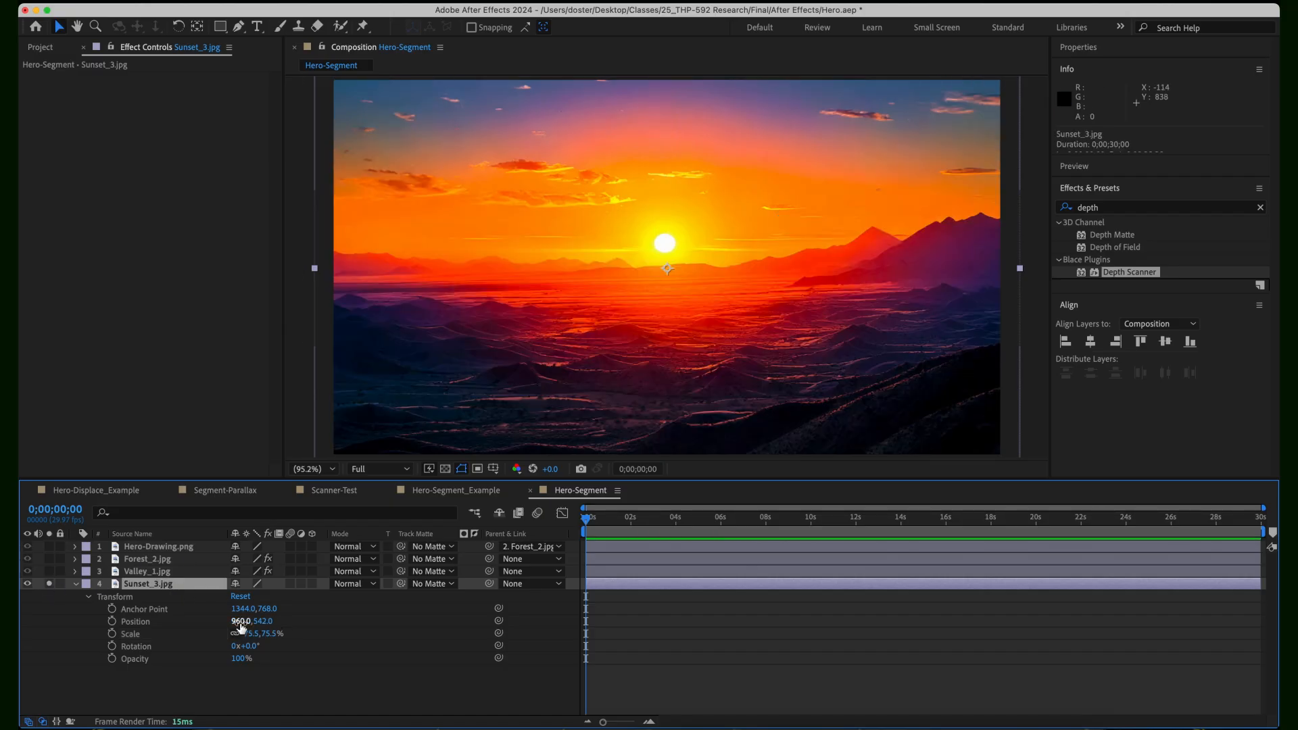
left_click_drag(241, 625, 273, 621)
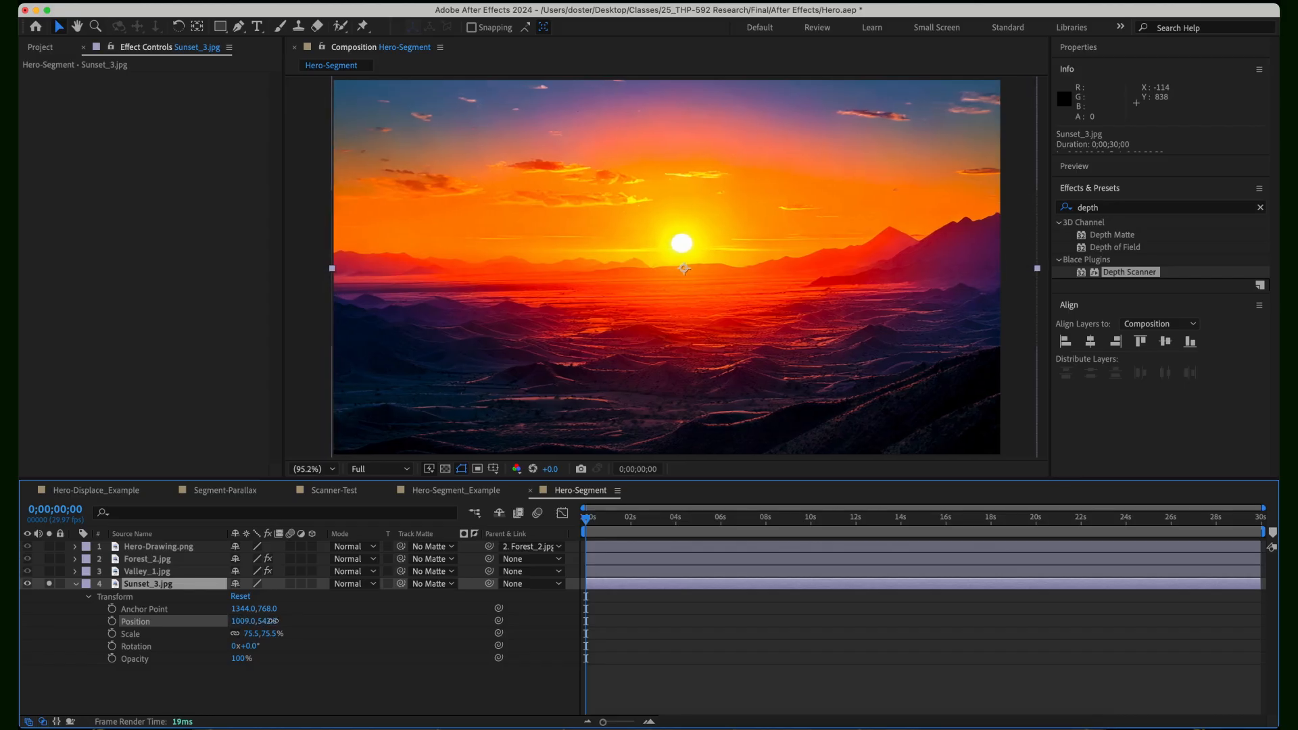
left_click(48, 584)
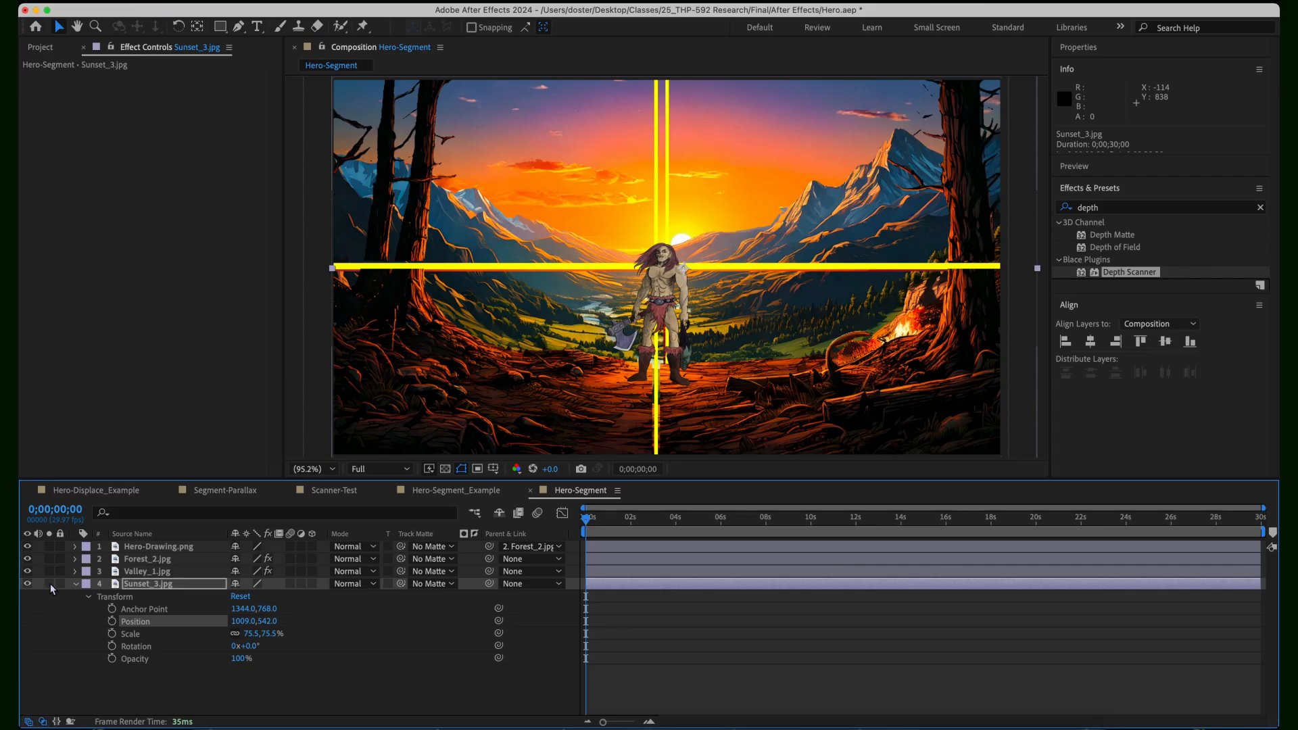
left_click(49, 583)
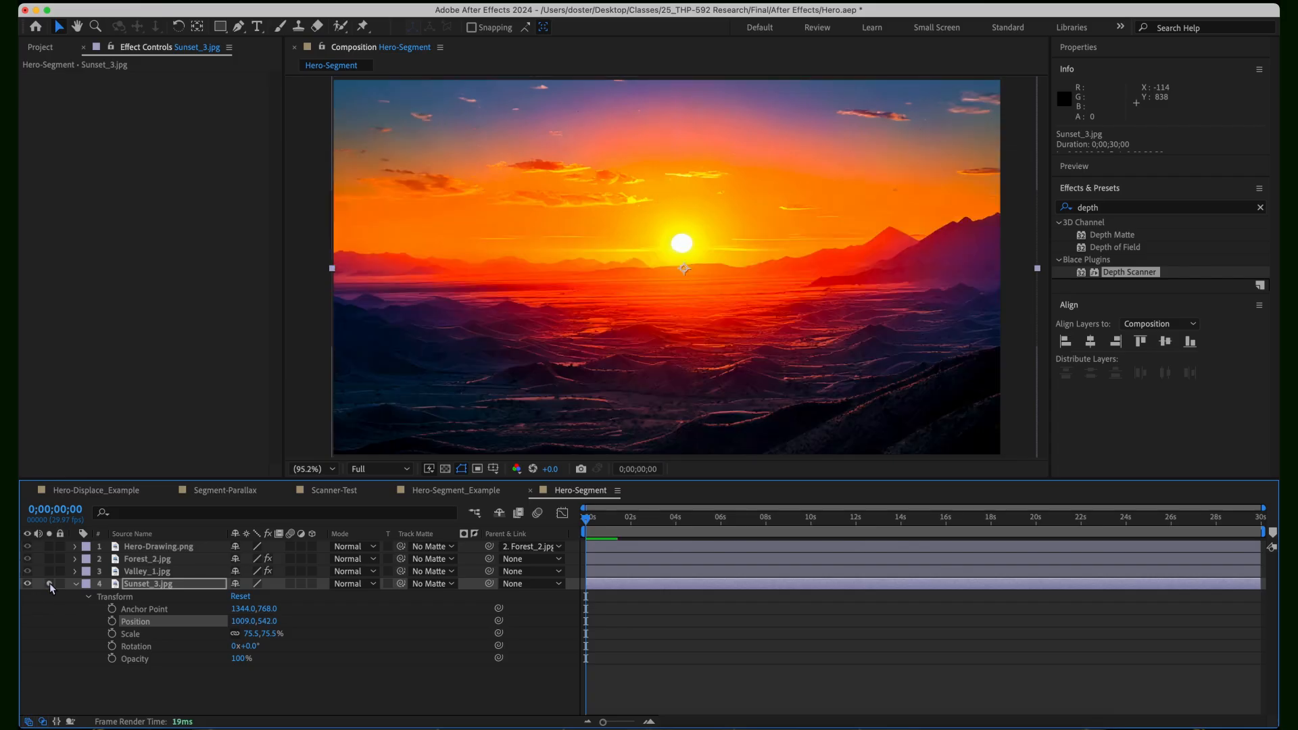
left_click(112, 621)
- Add a Sunset_3.jpg position keyframe of 945, 542 at 15 seconds with all layers shown again
left_click(64, 511)
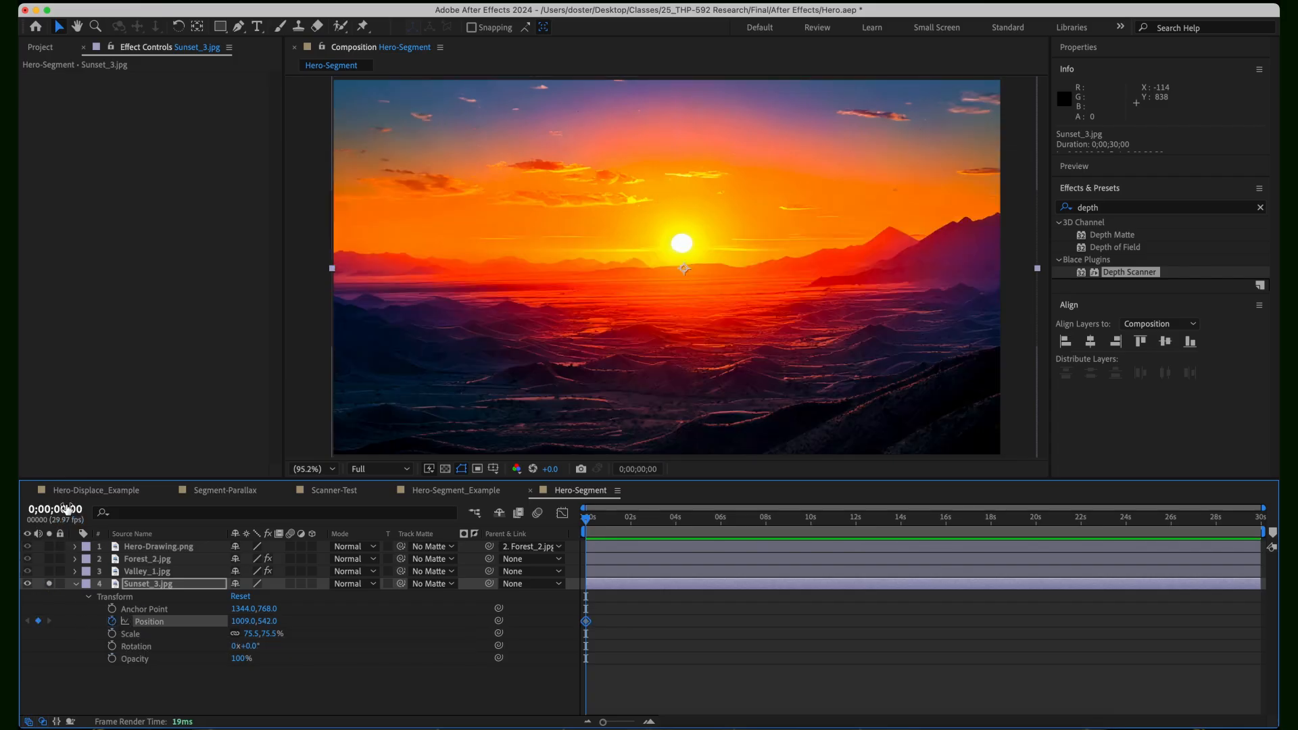
type("15.00")
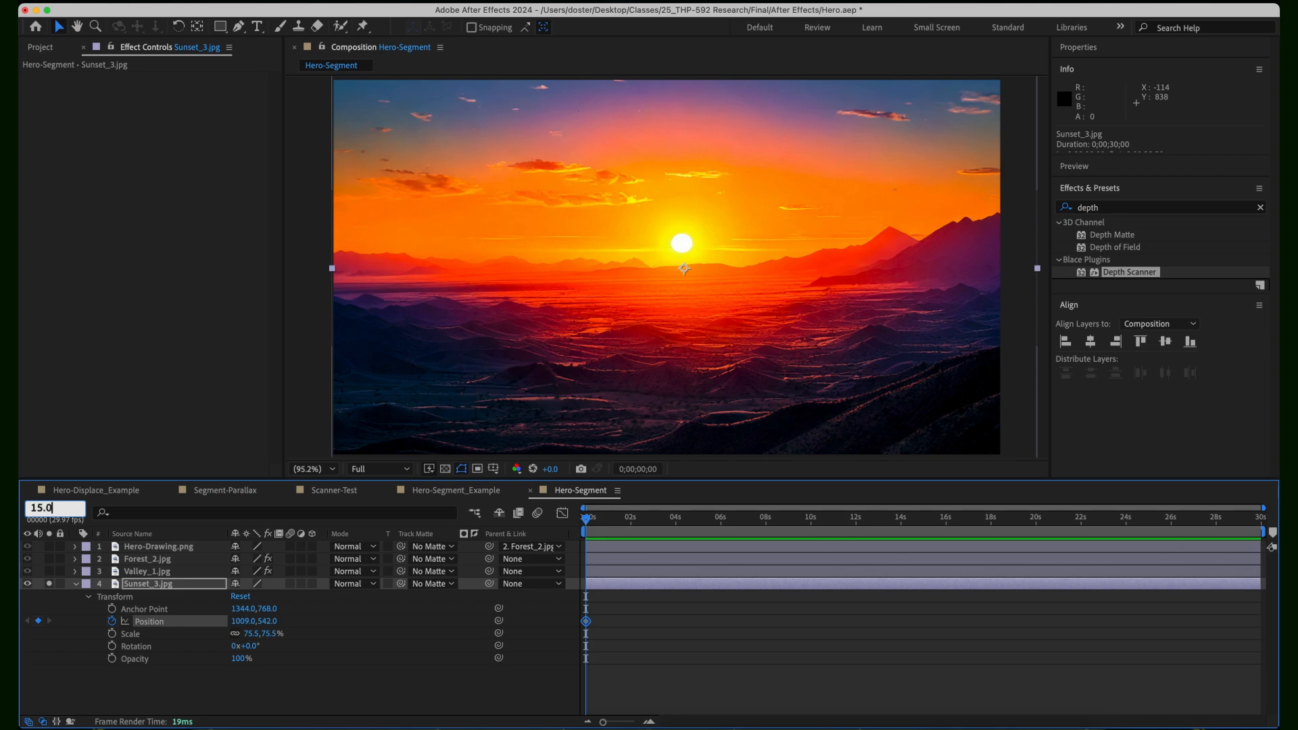
key("Return")
left_click(49, 583)
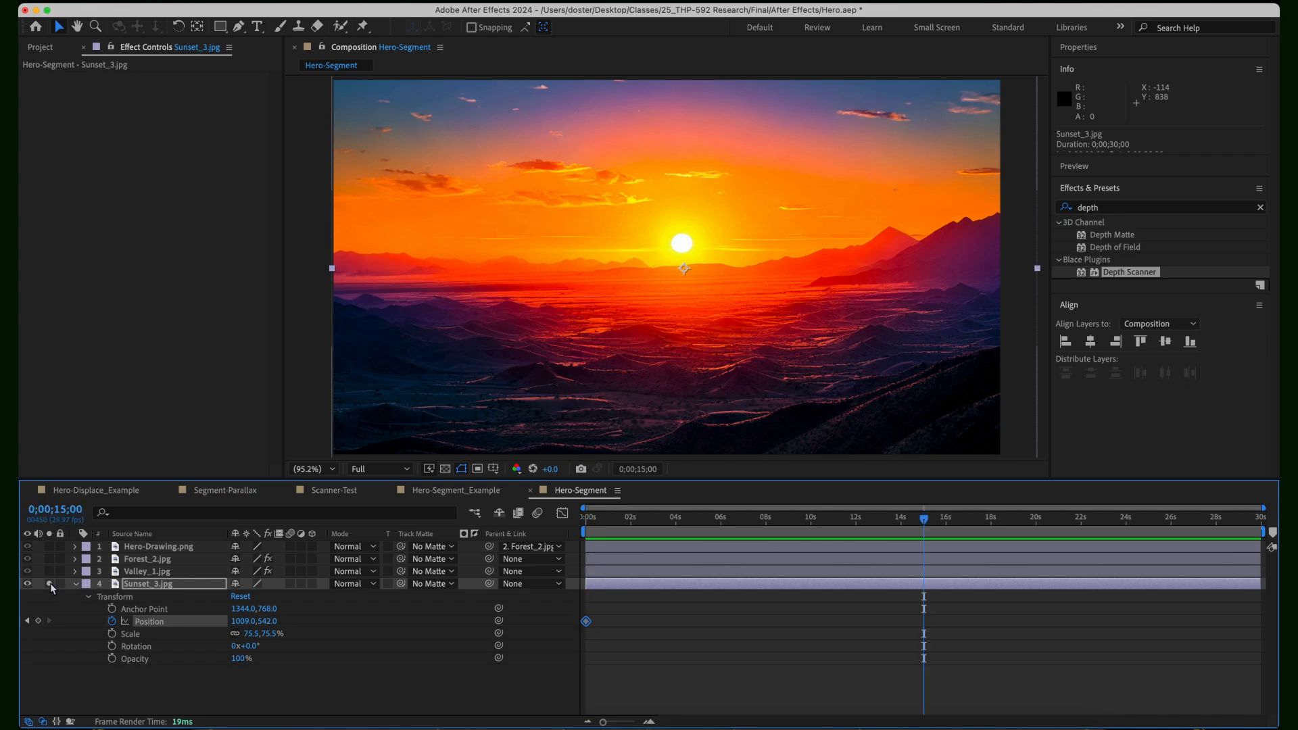
left_click_drag(240, 621, 210, 633)
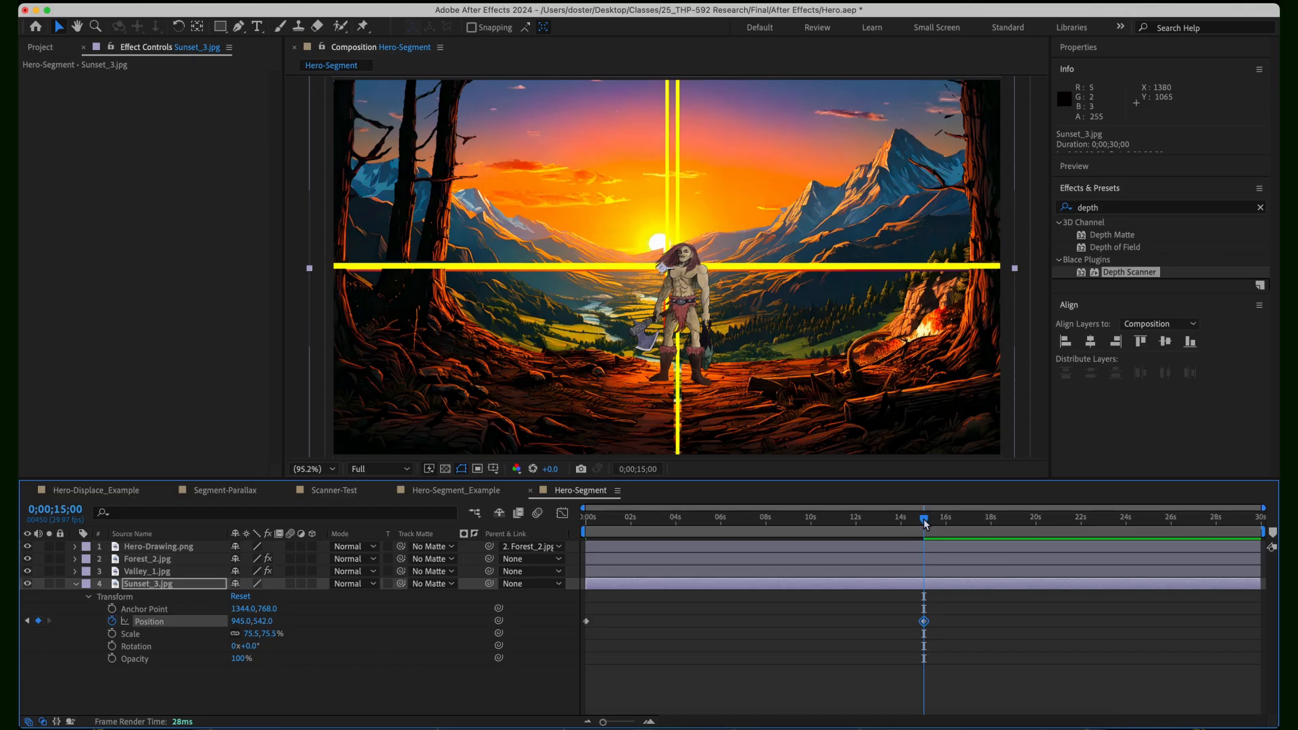
- Preview the opposing forest and sunset movement from the start and park the playhead at 8 seconds
left_click_drag(924, 518, 587, 608)
key("space")
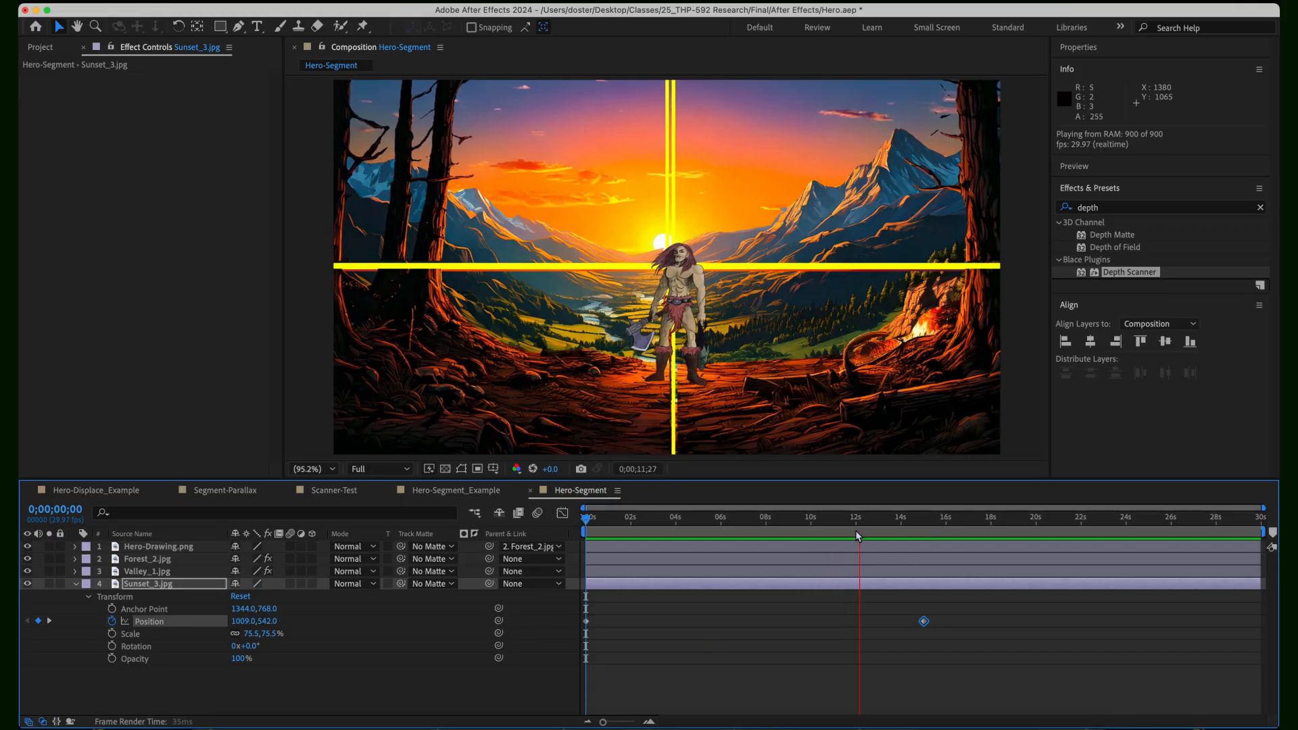
left_click(874, 523)
left_click_drag(874, 524, 623, 561)
key("space")
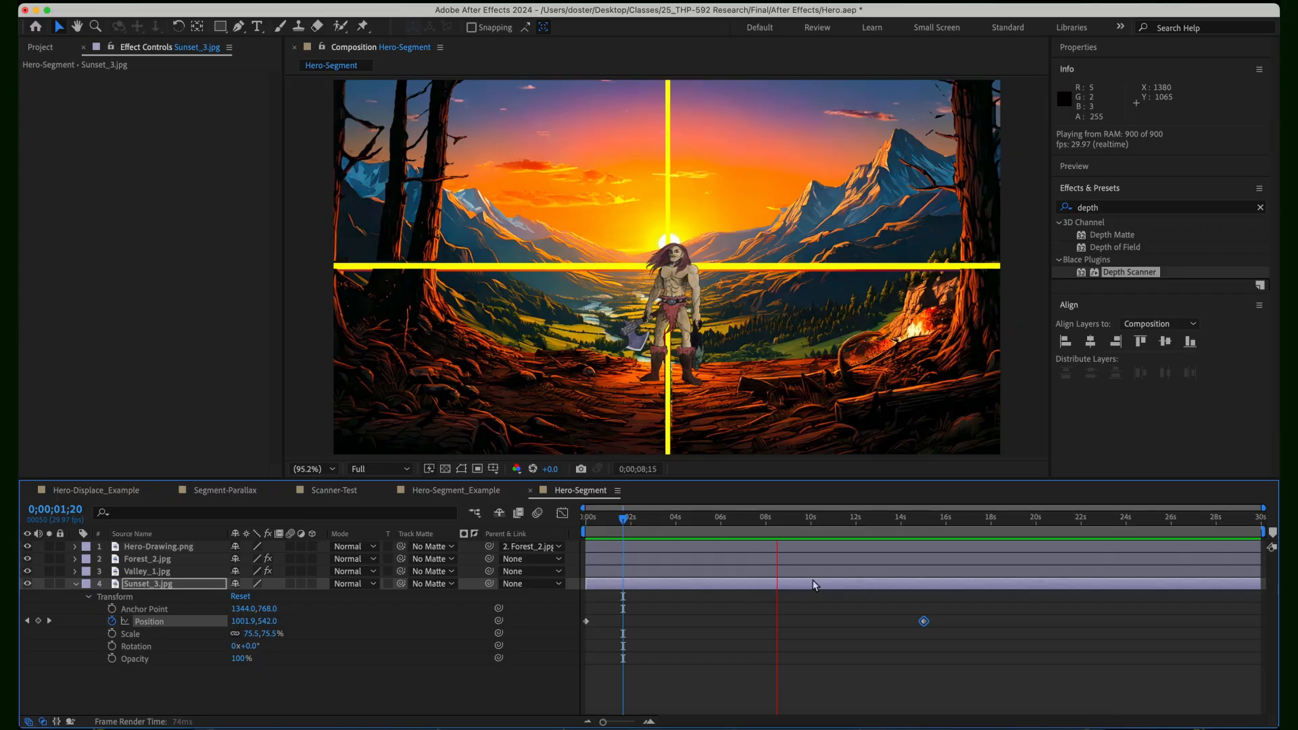
key("space")
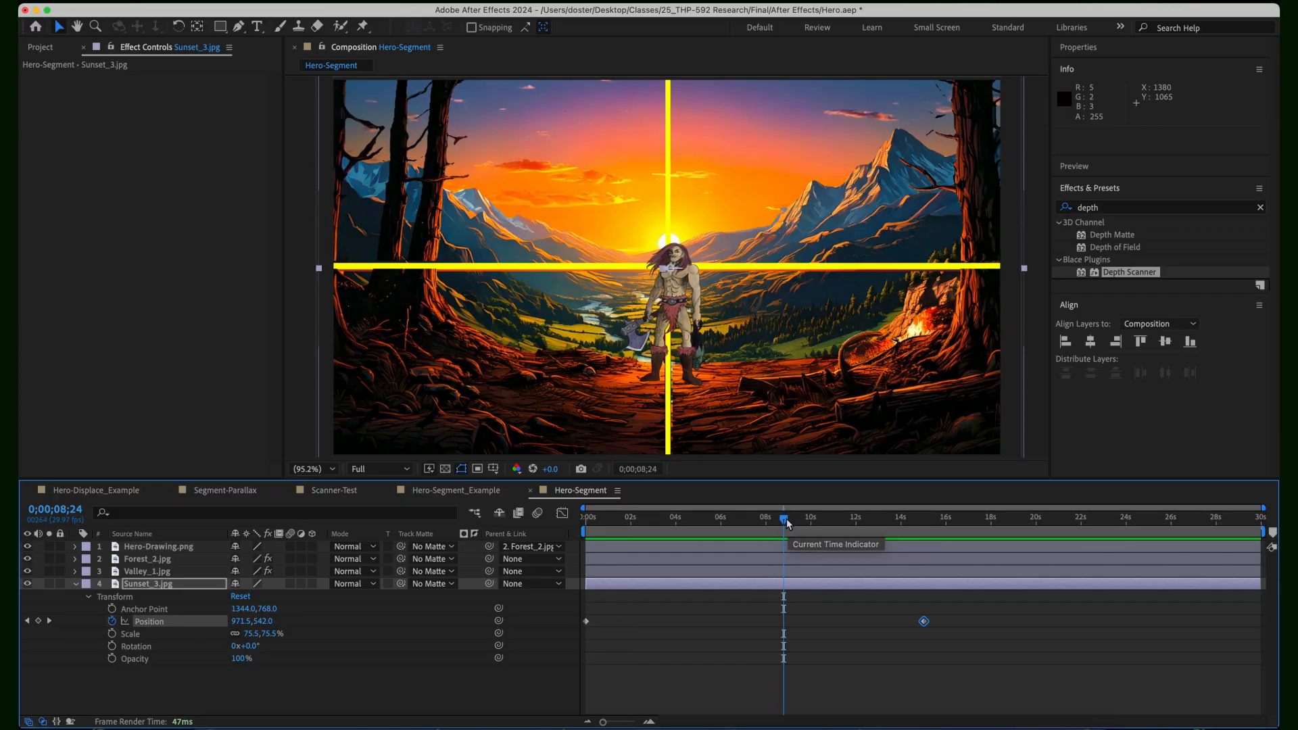
left_click_drag(787, 524, 766, 534)
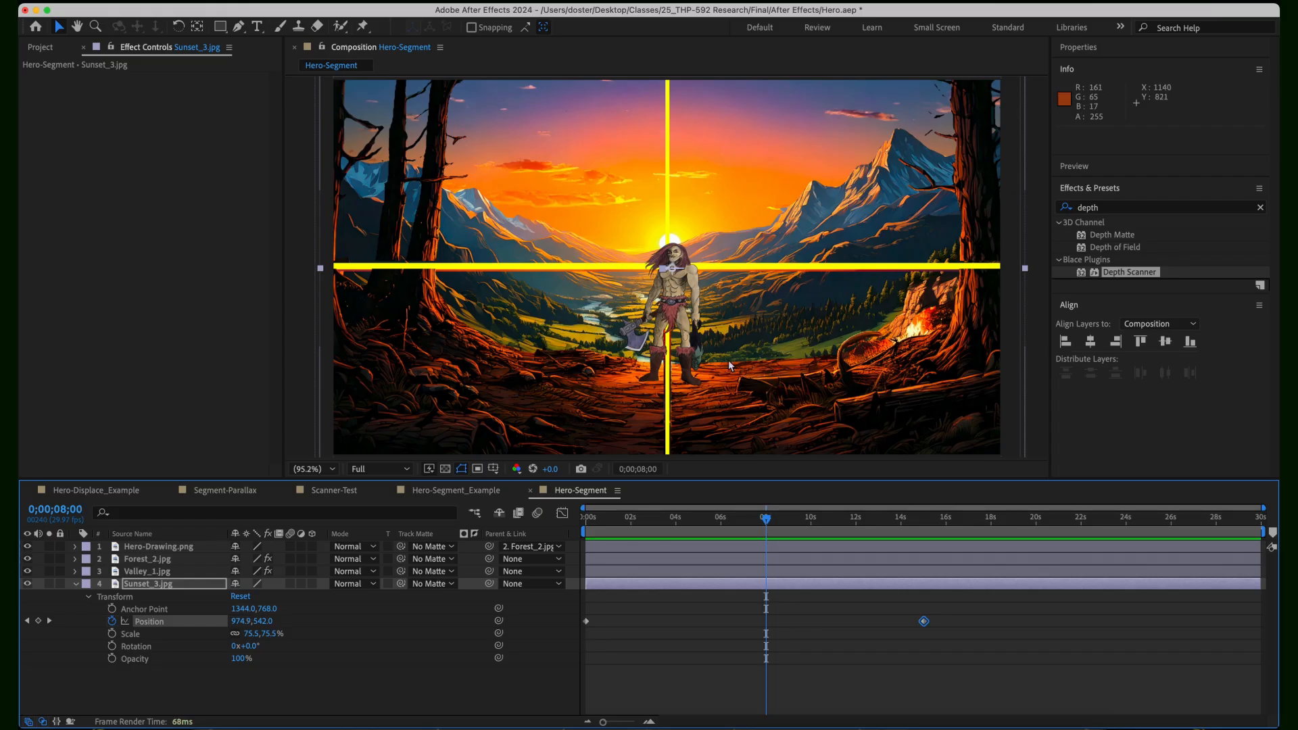
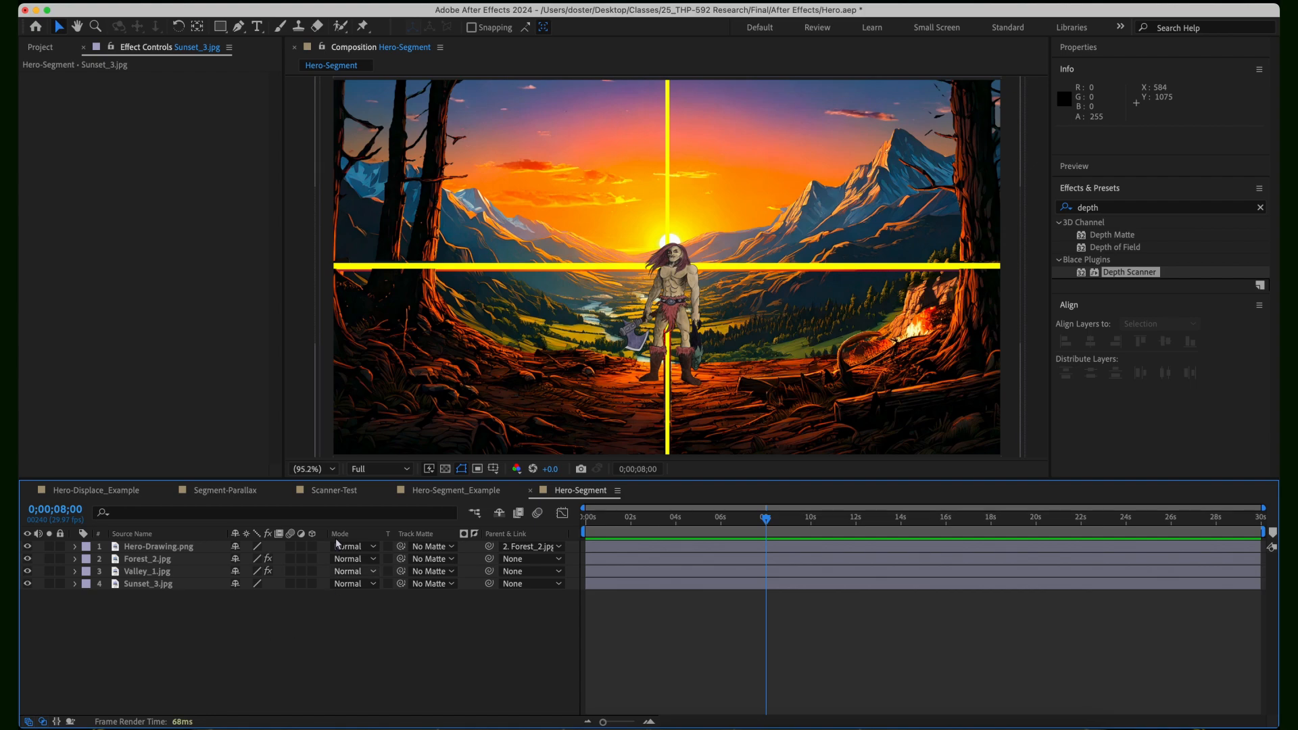
- Inspect Forest_2.jpg in isolation, restore the other layers, and hide Hero-Drawing.png
left_click(48, 559)
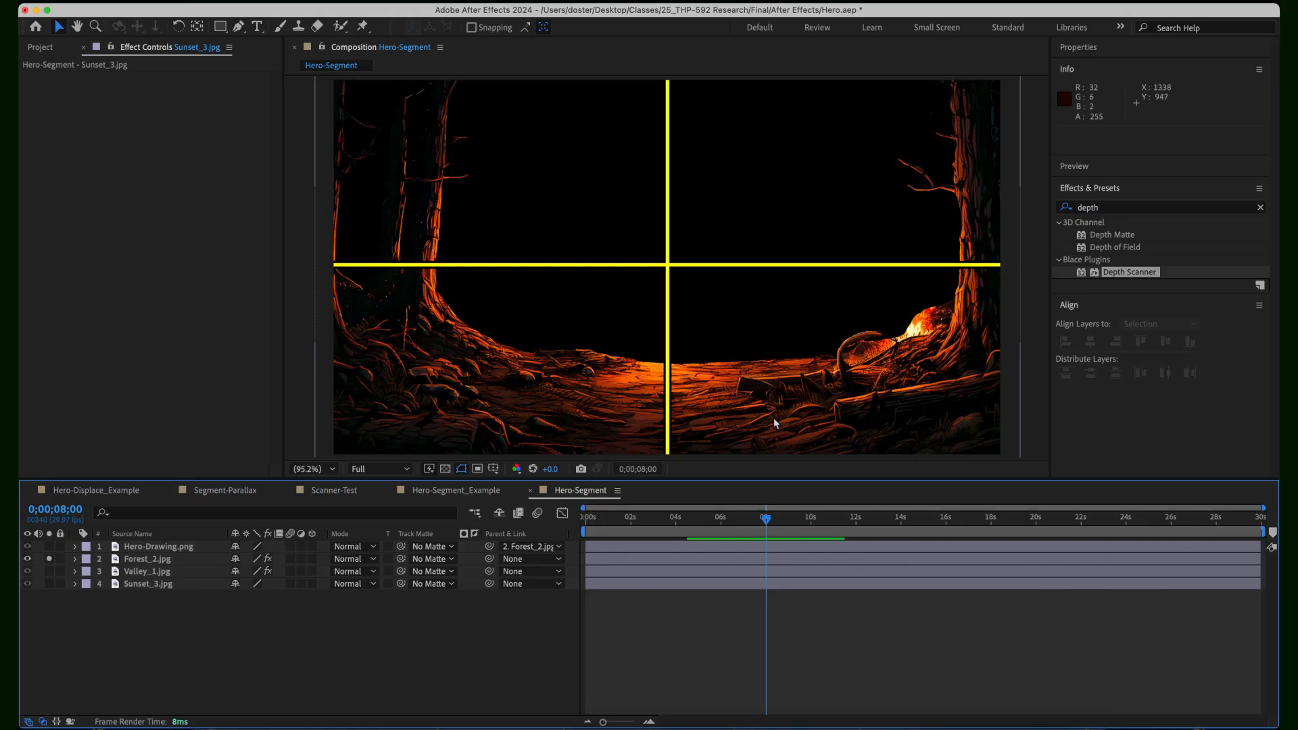
left_click(48, 558)
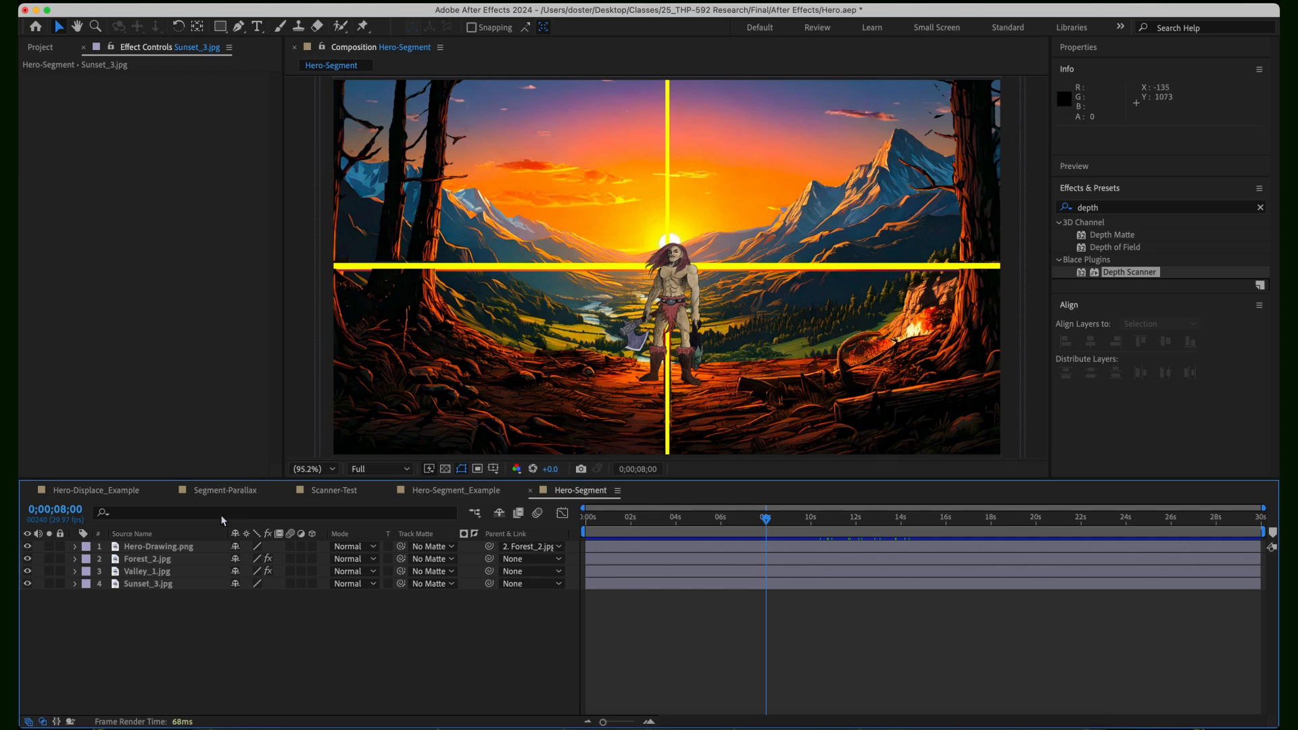
left_click(28, 547)
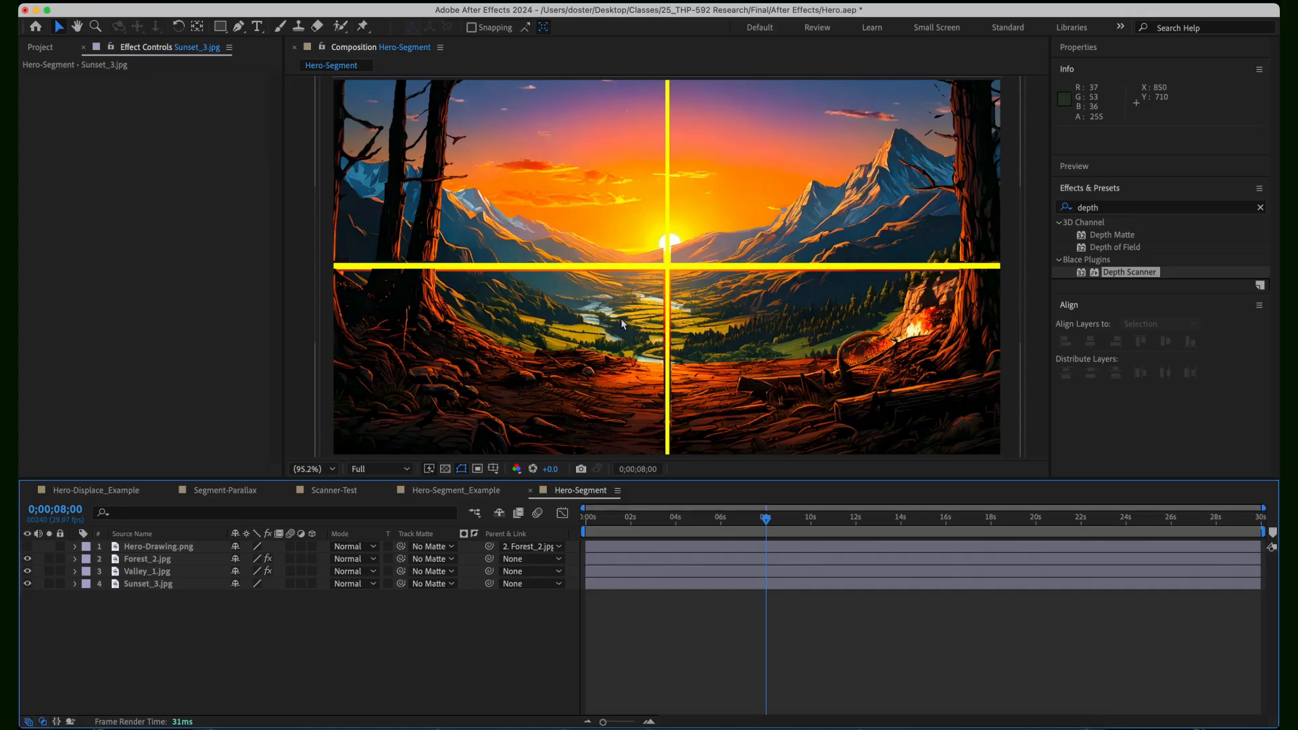
- Apply Brightness & Contrast to Valley_1.jpg with brightness -65 and contrast 70
left_click(136, 571)
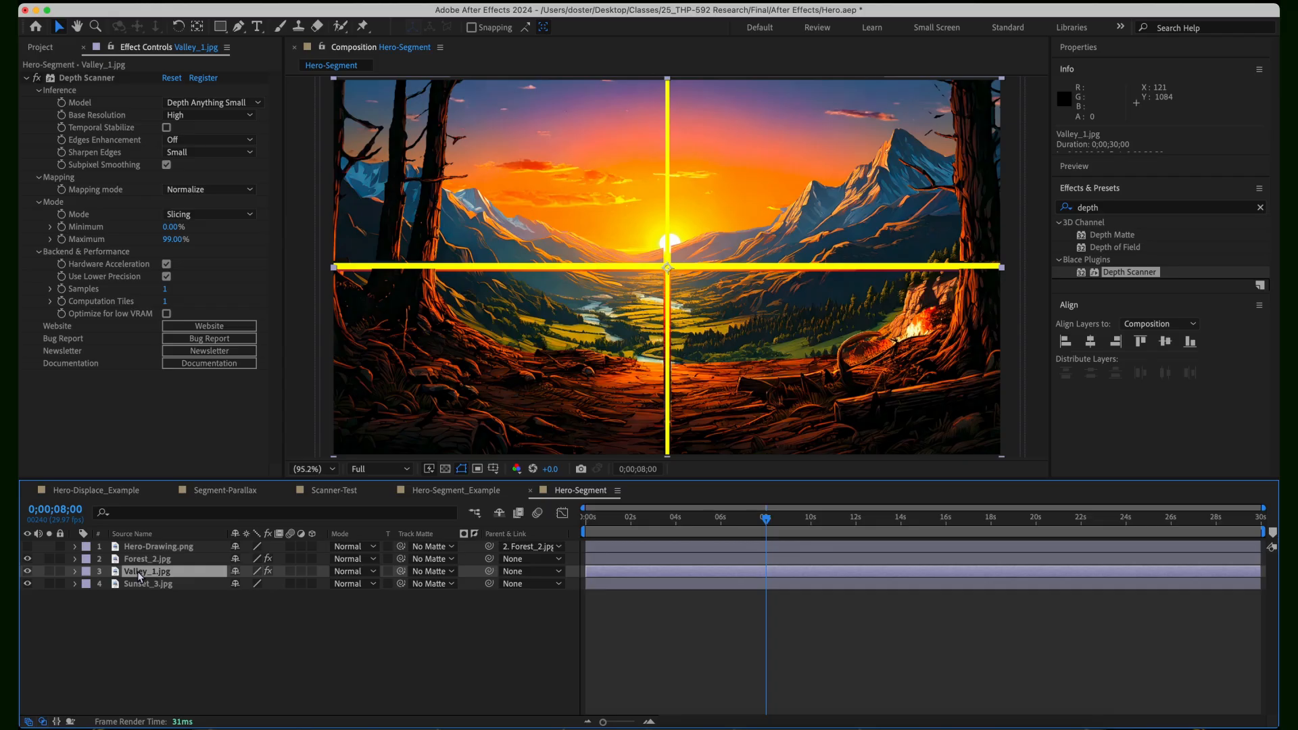
left_click(26, 78)
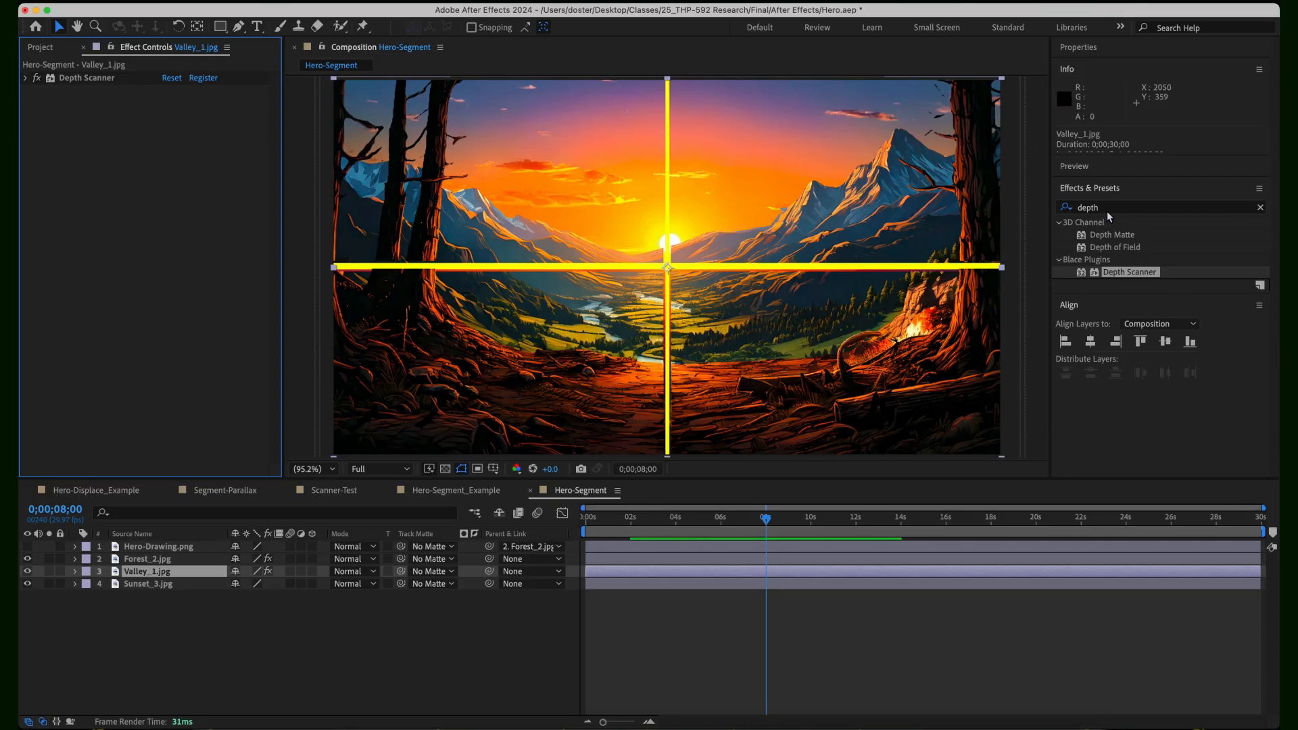
left_click(1076, 210)
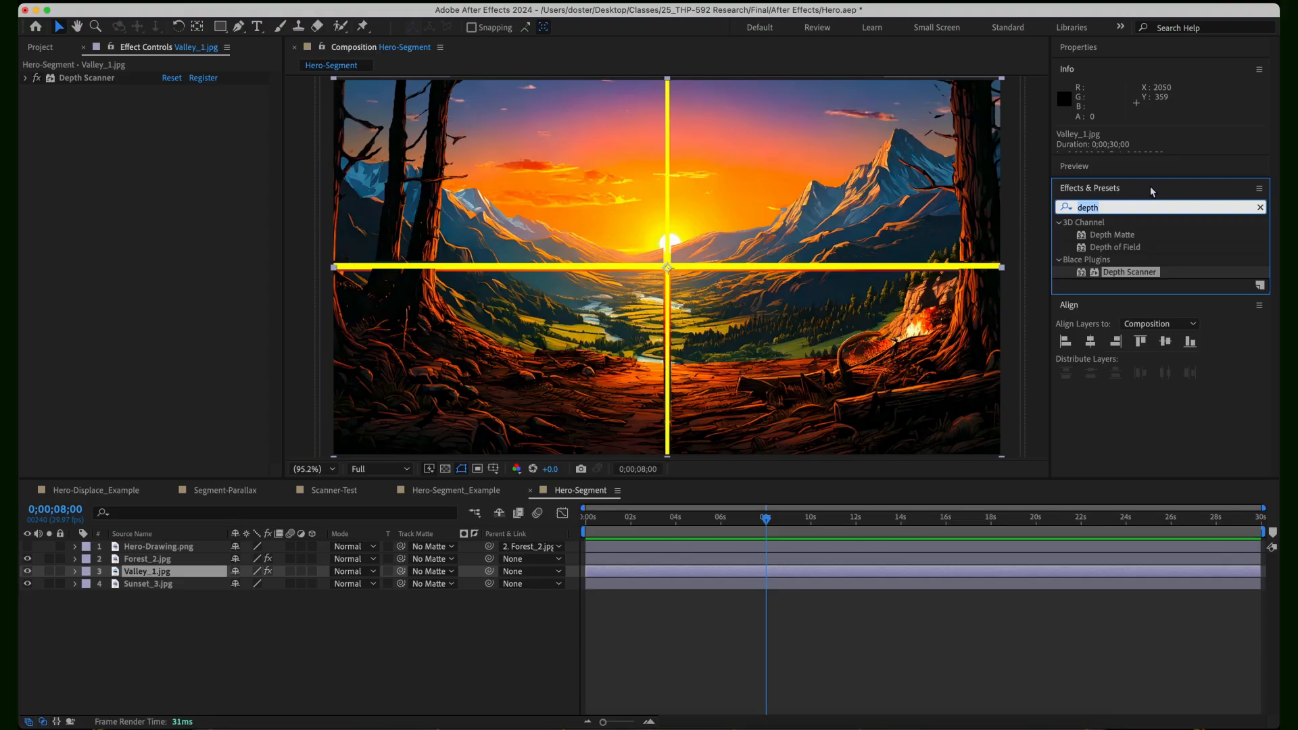
type("Bright")
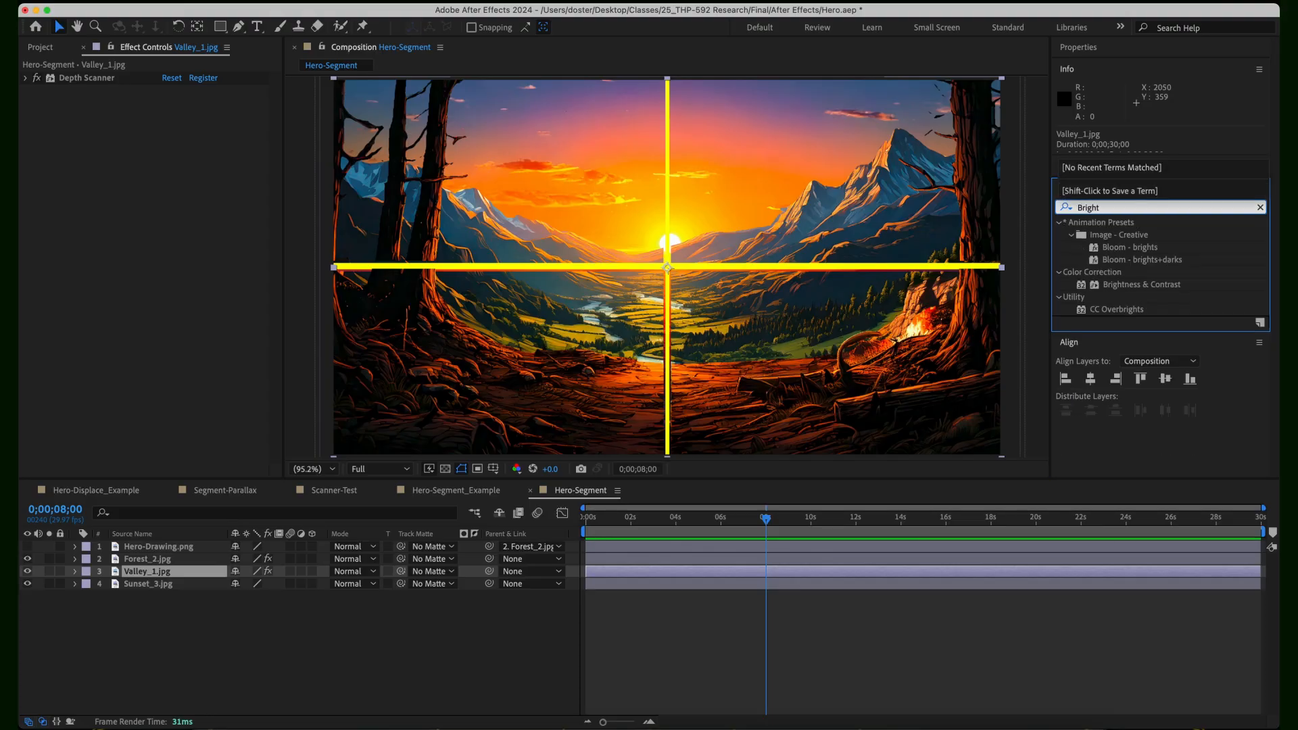
double_click(1139, 282)
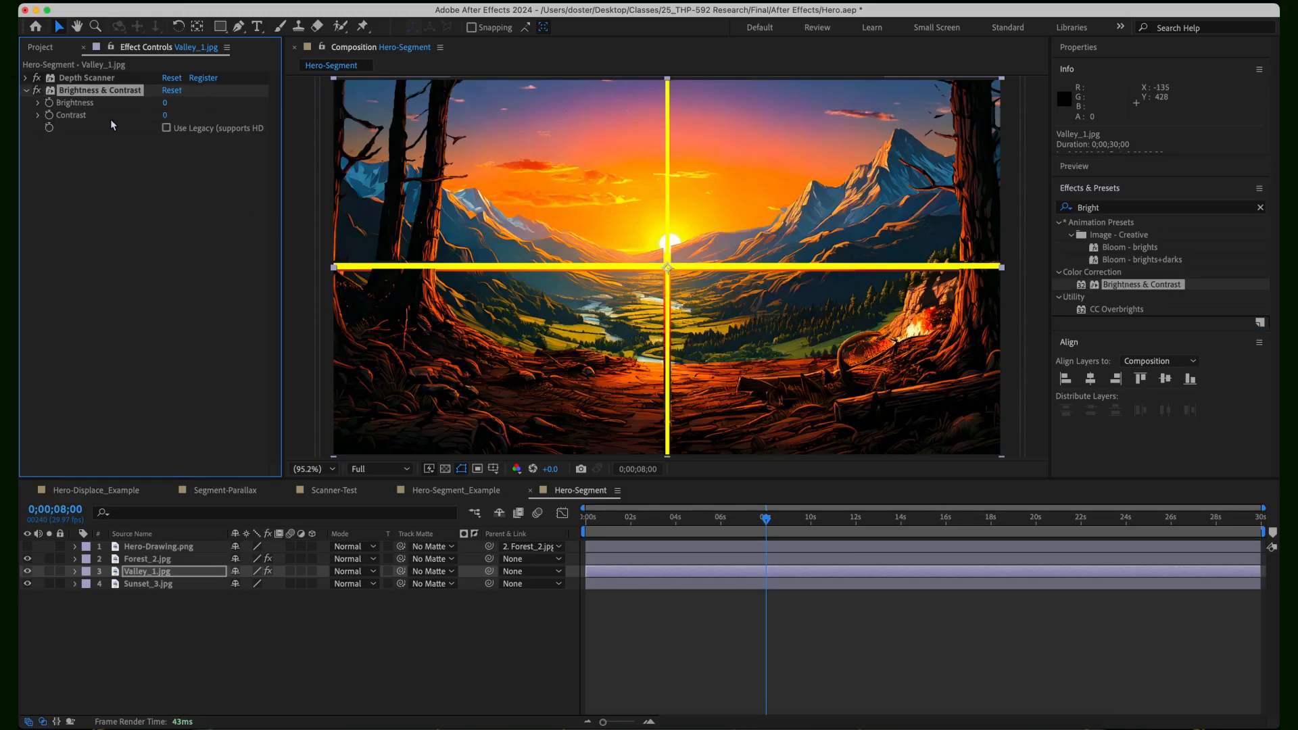
mouse_move(165, 107)
left_mouse_down()
mouse_move(144, 113)
mouse_move(159, 127)
mouse_move(215, 117)
mouse_move(157, 108)
mouse_move(183, 121)
left_mouse_up()
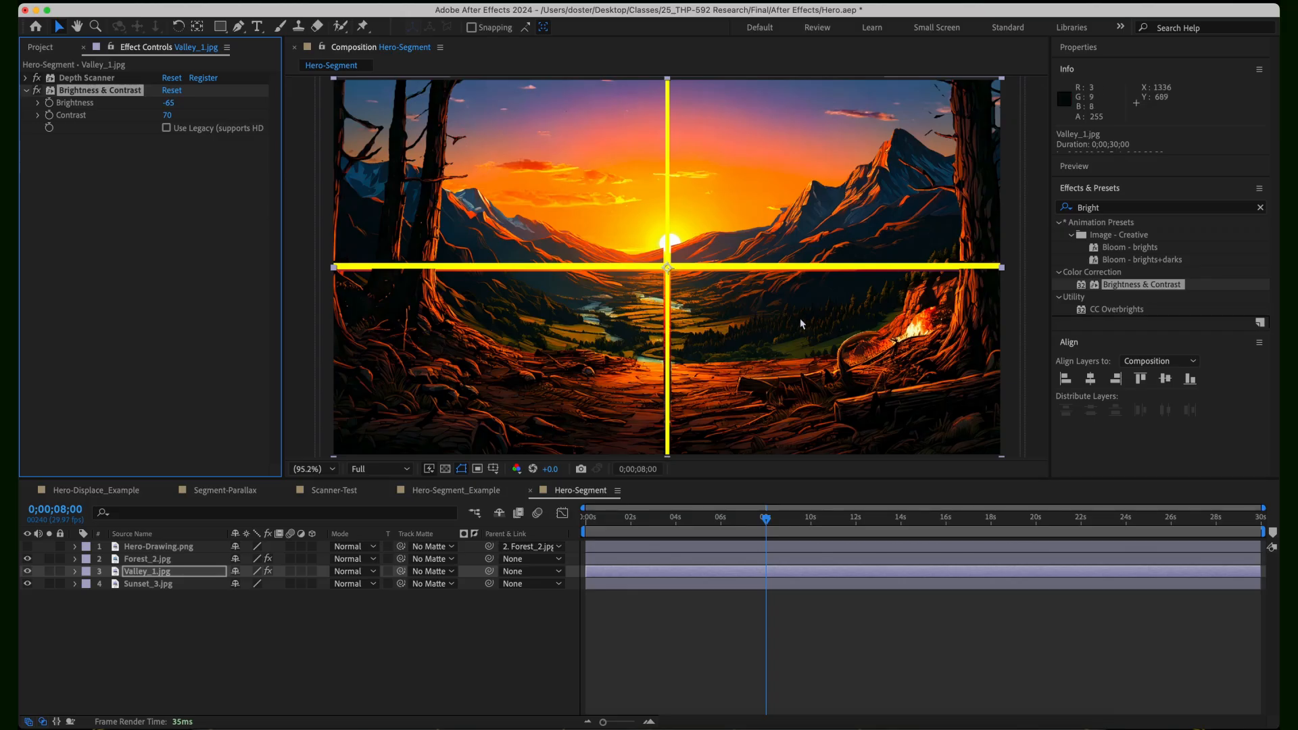
left_click(134, 228)
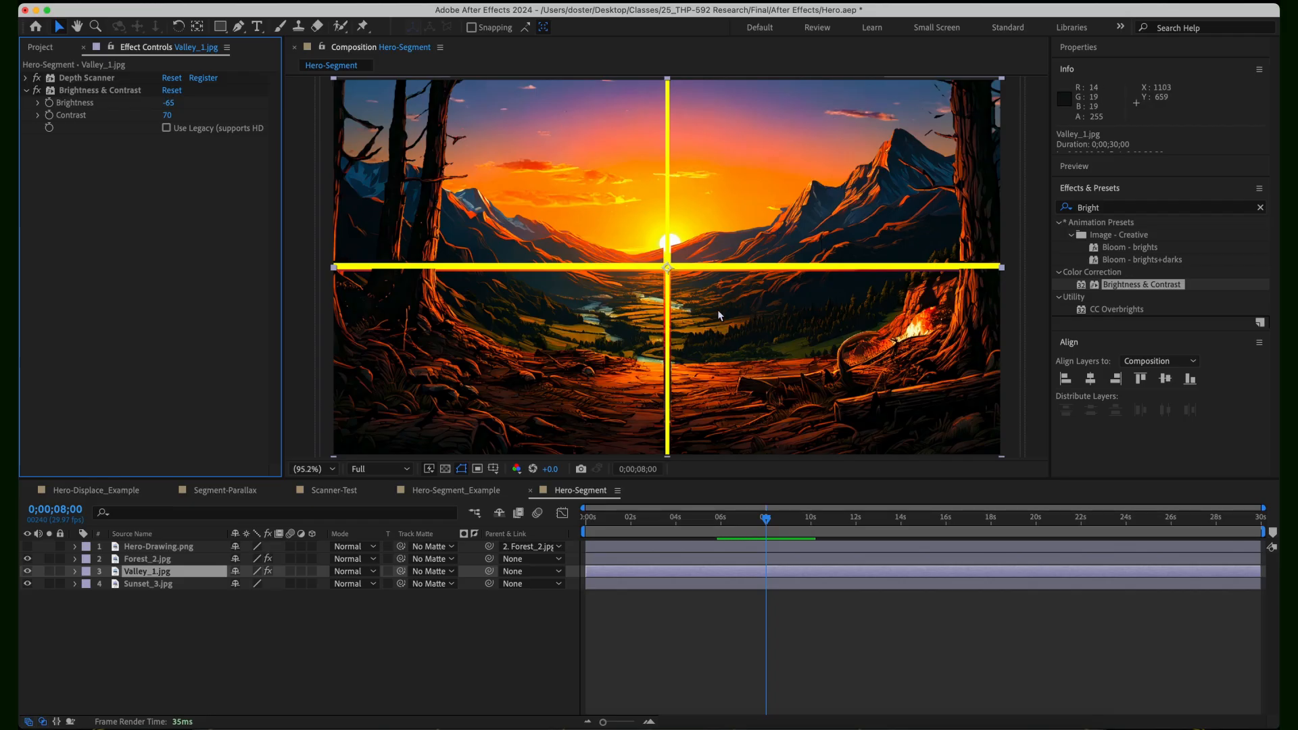
- Apply Hue/Saturation to Valley_1.jpg and shift its master hue to -6°
left_click(1121, 210)
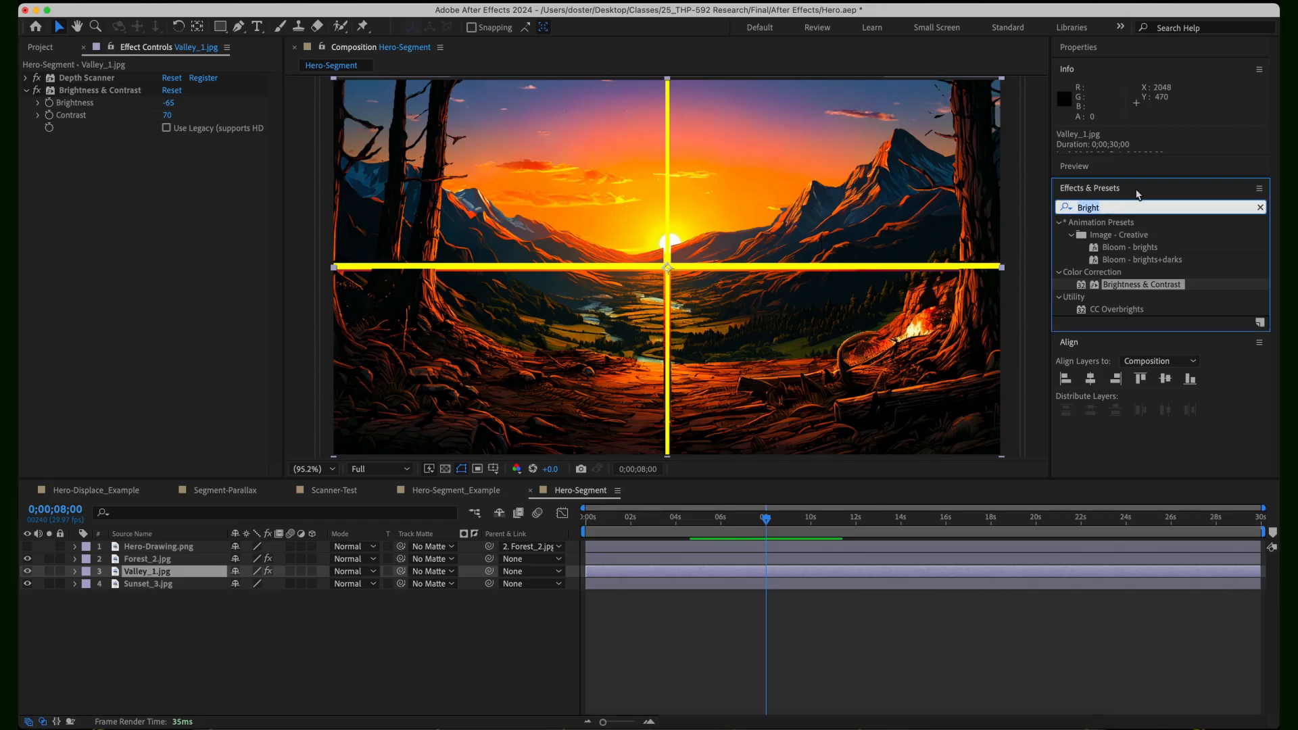
type("hue")
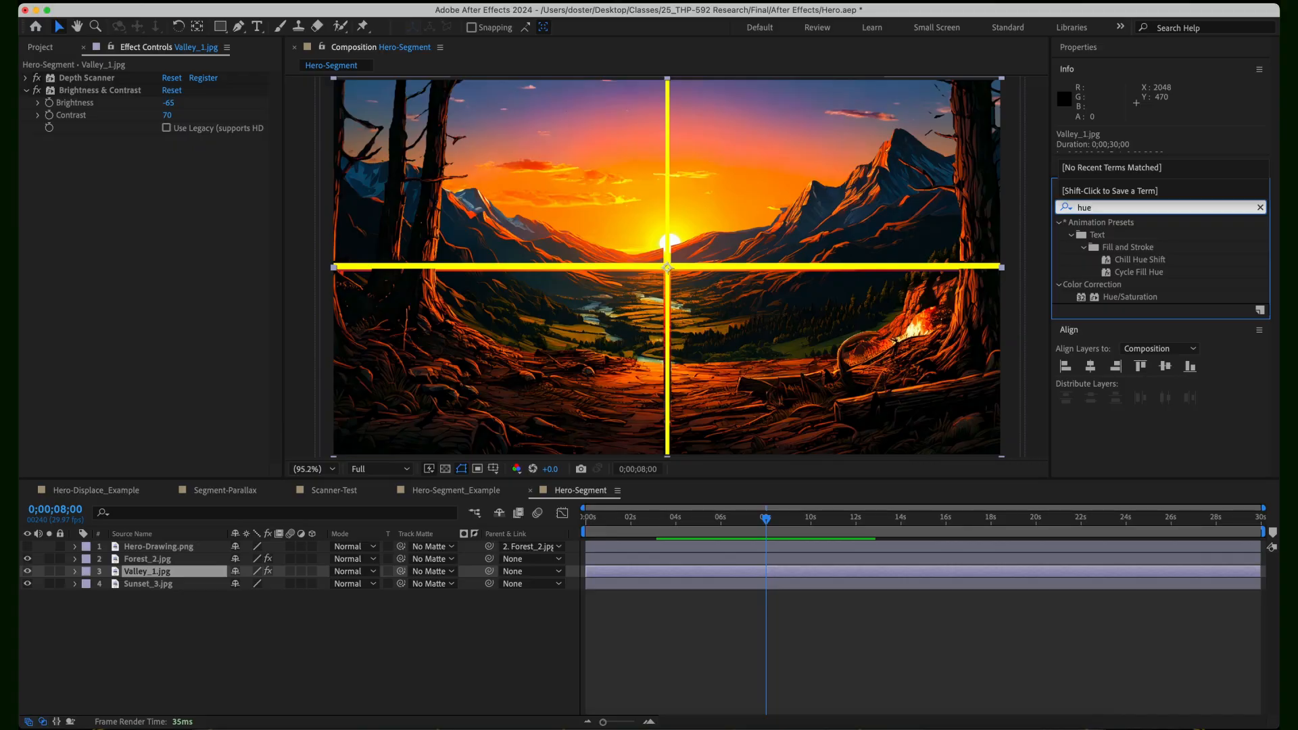
double_click(1140, 299)
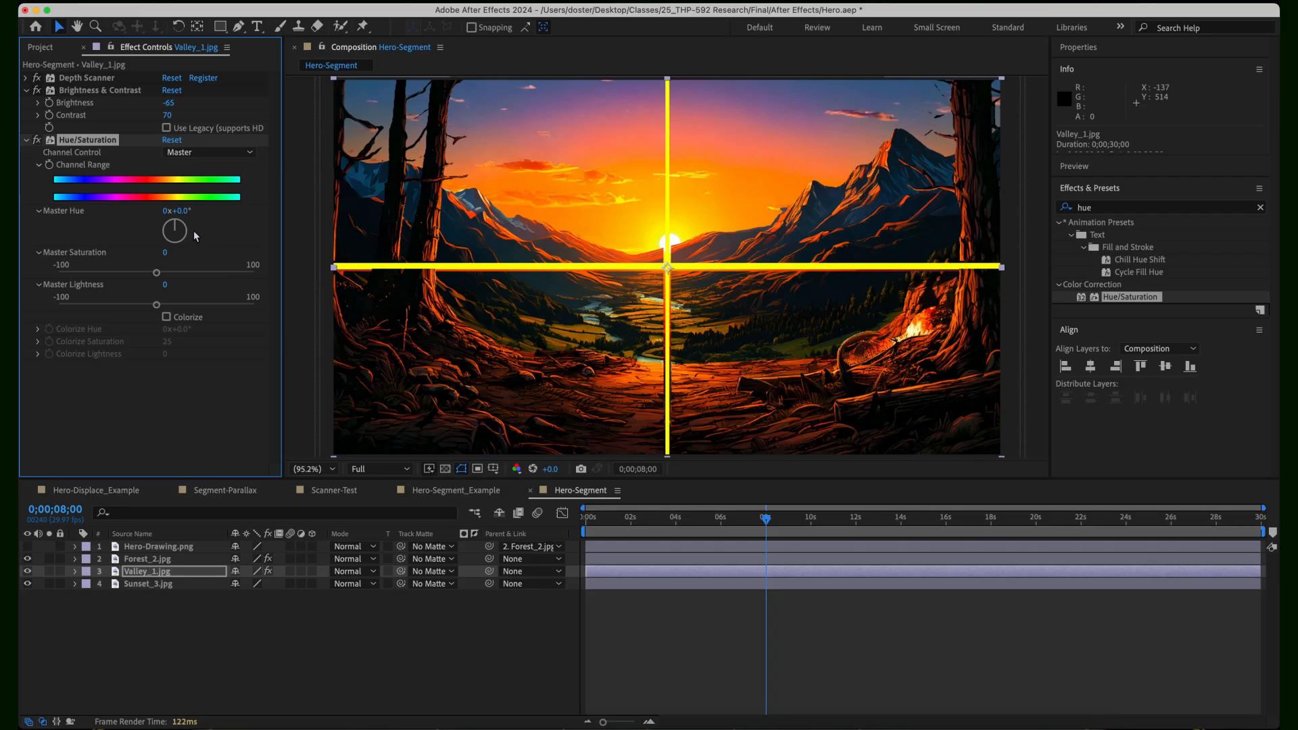
mouse_move(175, 222)
left_mouse_down()
mouse_move(172, 262)
mouse_move(149, 225)
mouse_move(150, 249)
mouse_move(167, 250)
mouse_move(193, 238)
mouse_move(173, 218)
left_mouse_up()
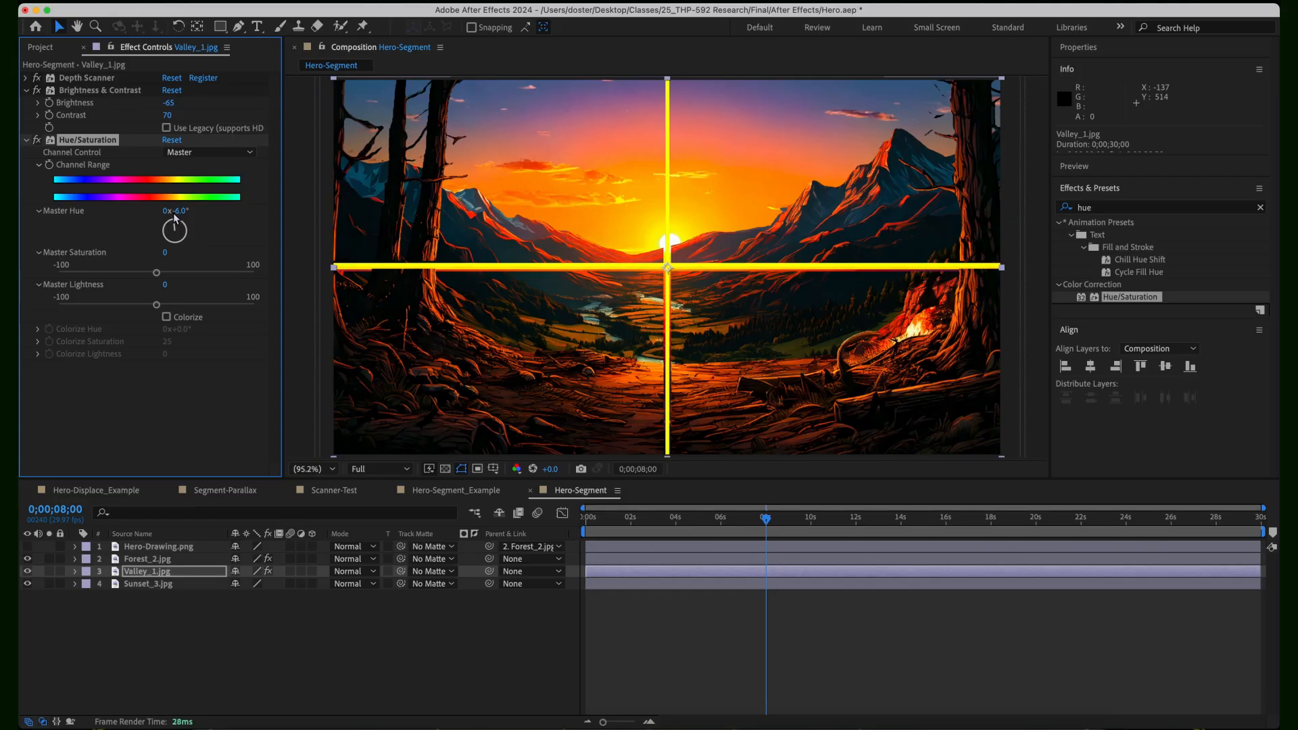
- Shift the master hue of Valley_1.jpg to -8° and compare the layer with and without Hue/Saturation
left_click_drag(174, 217, 173, 217)
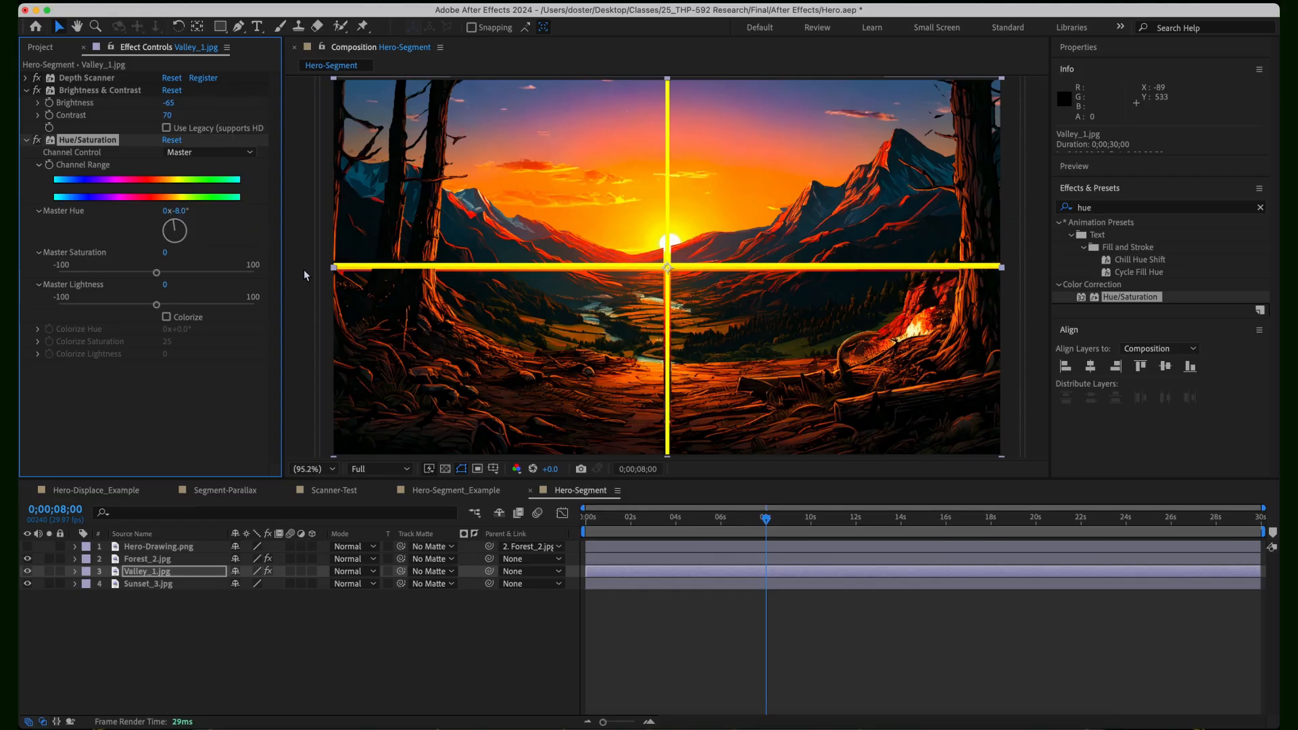
left_click(37, 140)
left_click(148, 571)
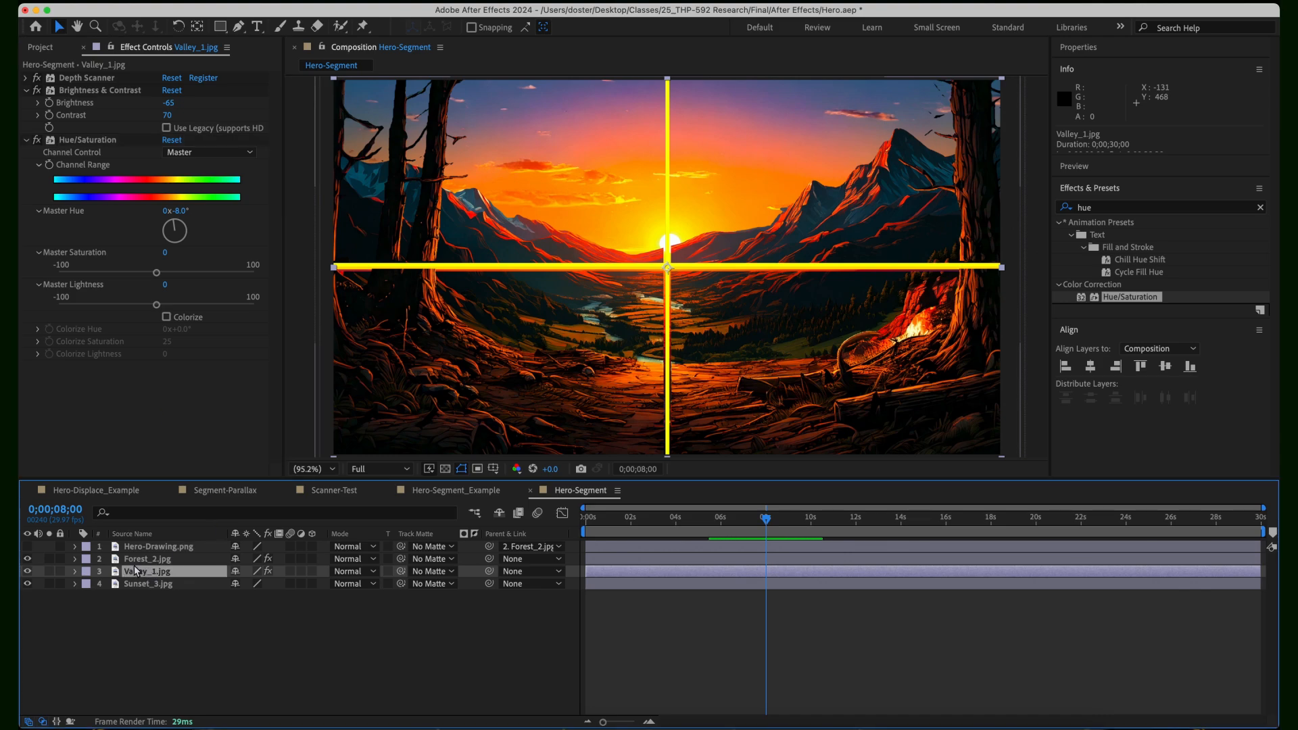
- Apply Brightness & Contrast to Sunset_3.jpg with brightness -70 and contrast 40
left_click(154, 583)
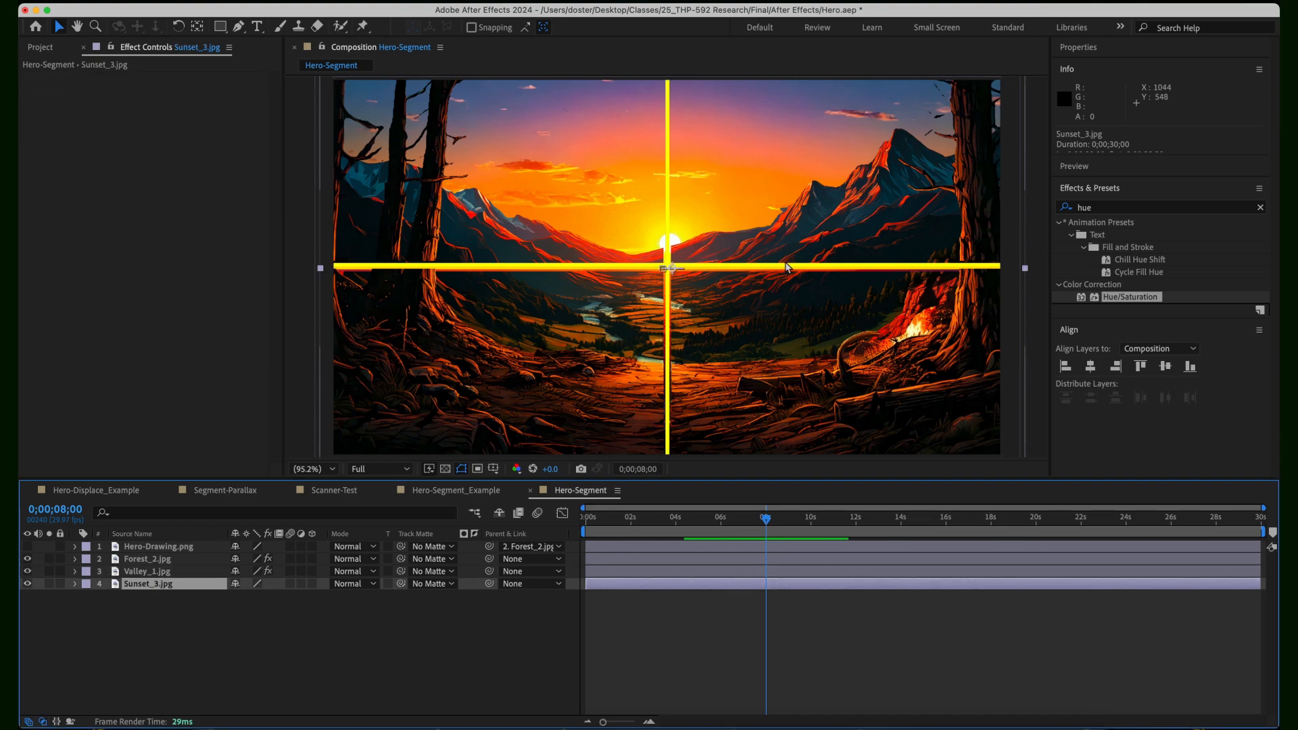
left_click(1095, 207)
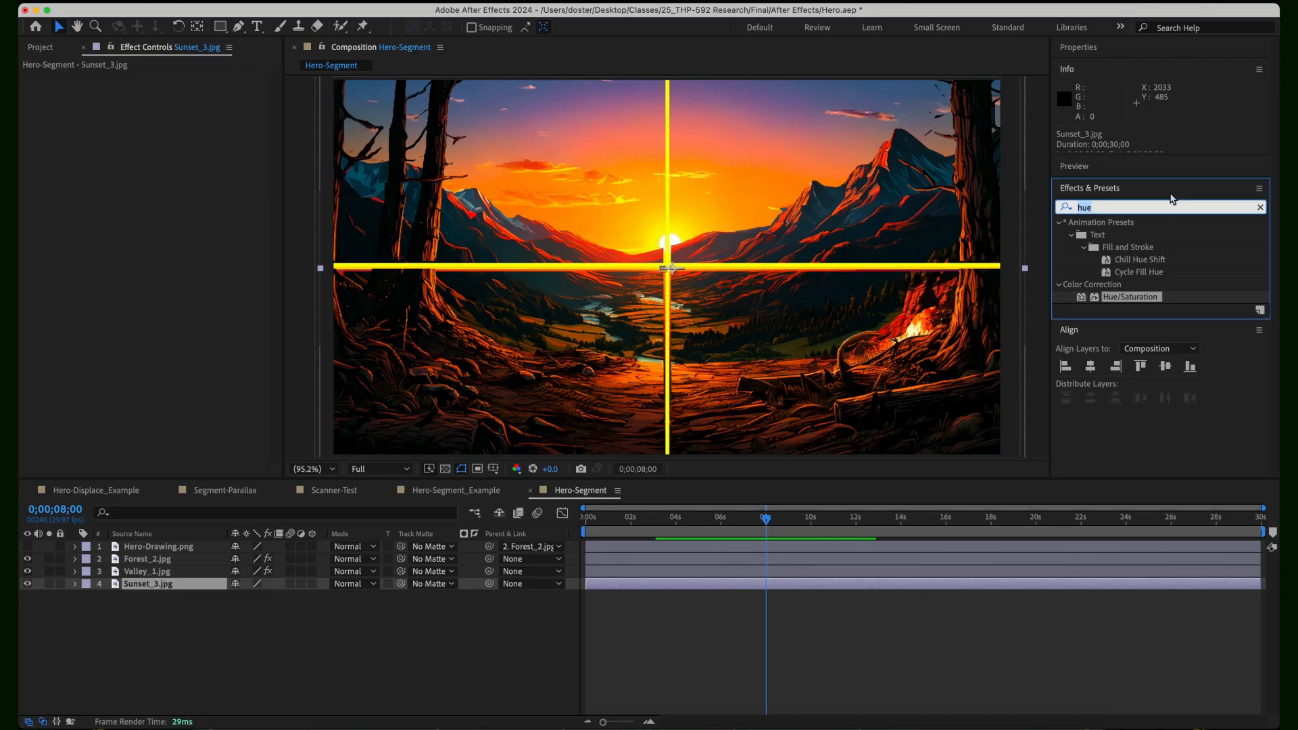
type("Brigh")
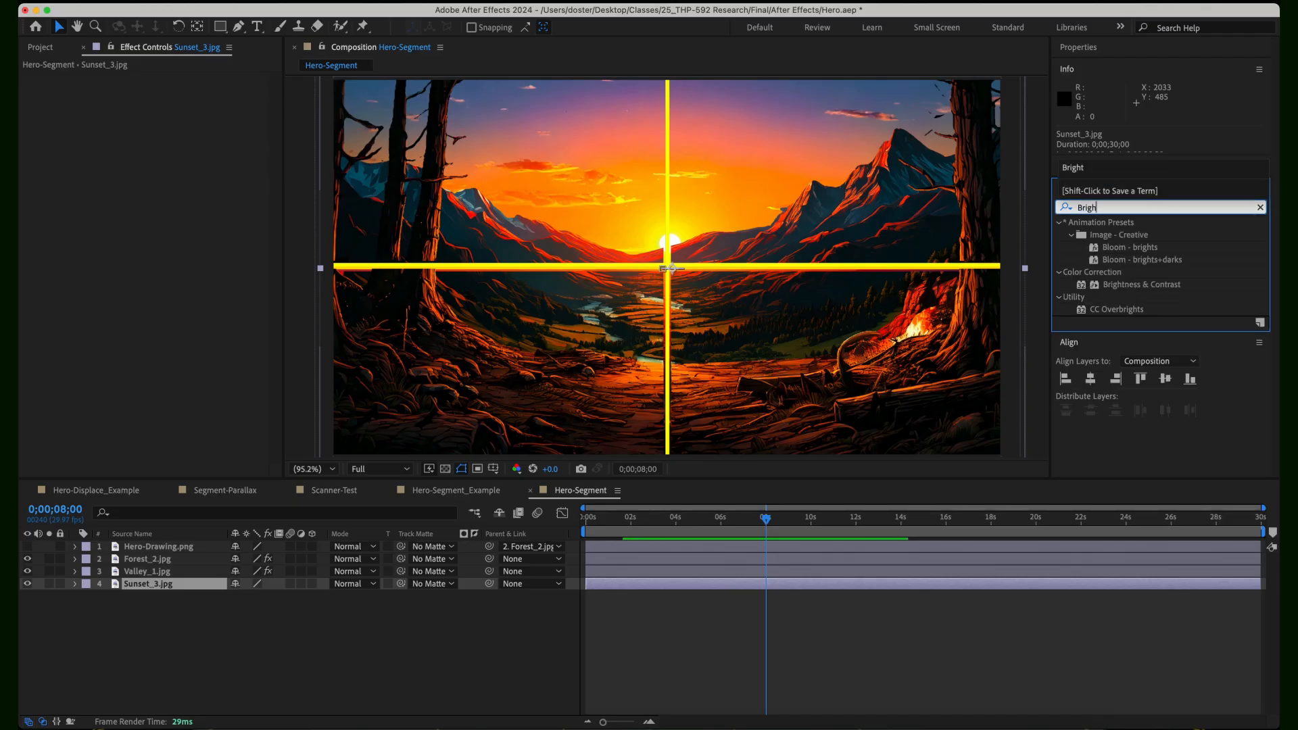
double_click(1183, 284)
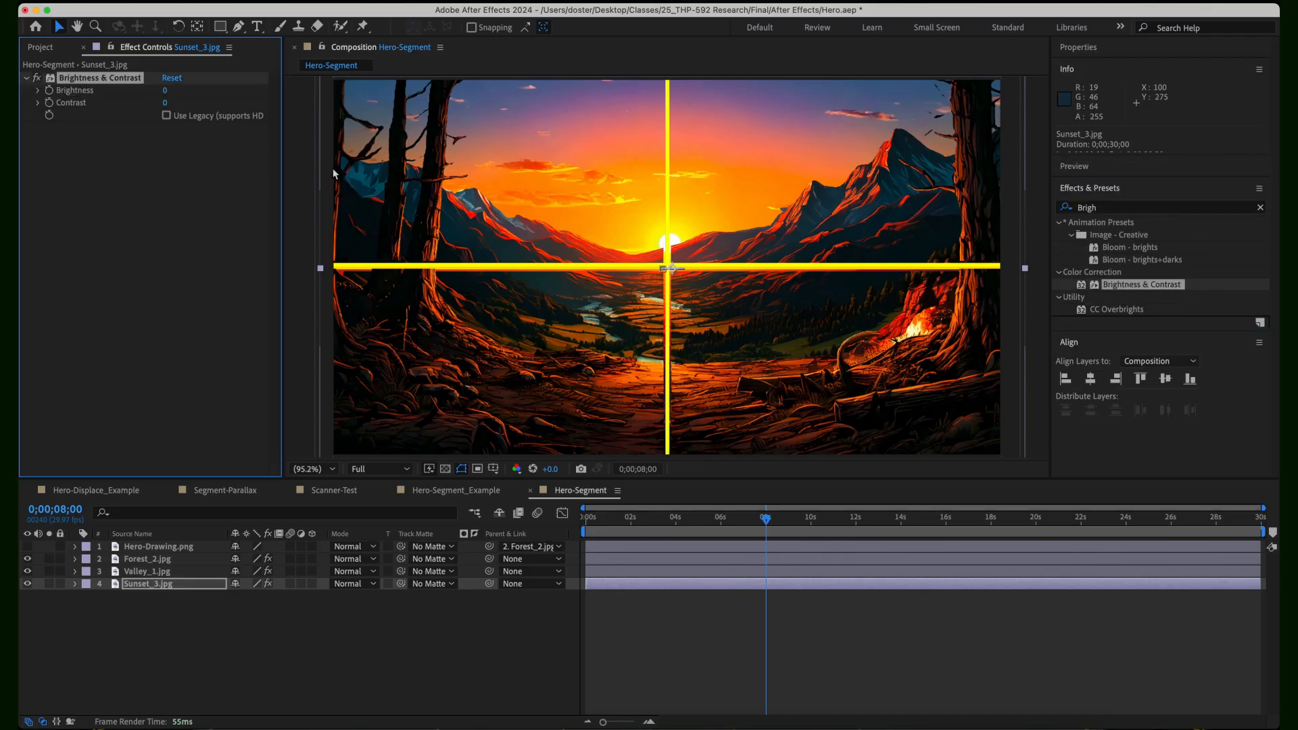
mouse_move(164, 102)
left_mouse_down()
mouse_move(150, 100)
mouse_move(247, 83)
mouse_move(142, 112)
mouse_move(167, 103)
mouse_move(146, 115)
mouse_move(157, 113)
left_mouse_up()
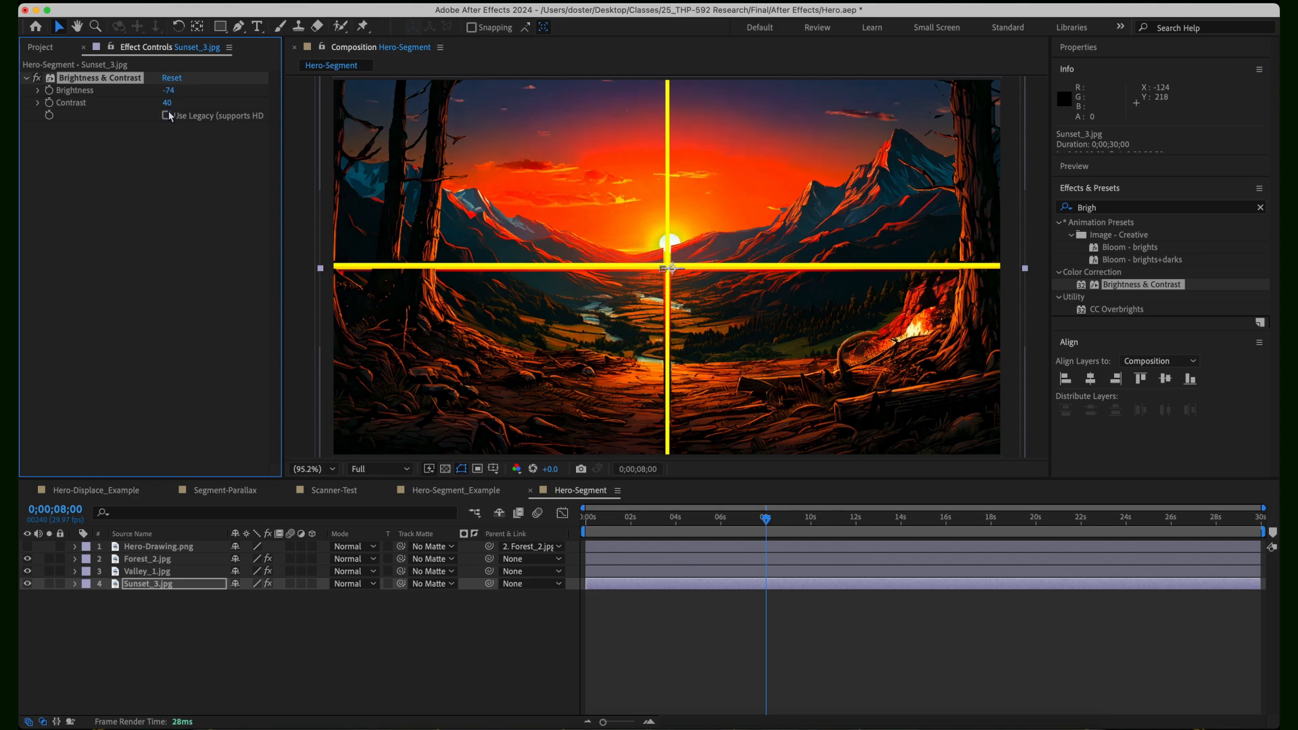
mouse_move(166, 103)
left_mouse_down()
mouse_move(149, 119)
mouse_move(166, 105)
left_mouse_up()
left_click(169, 104)
type("40")
key("Return")
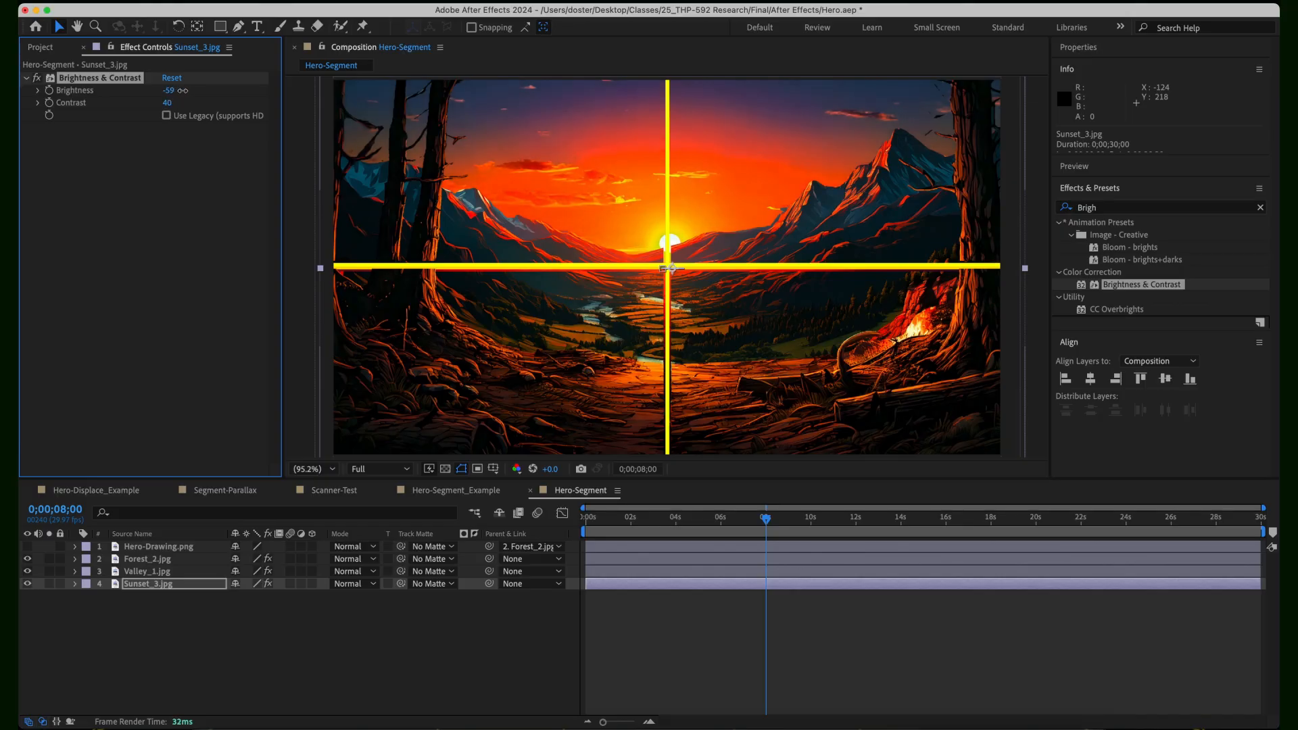
left_click_drag(179, 92, 176, 92)
- Apply Hue/Saturation to Sunset_3.jpg and shift its master hue to -8°
left_click(1142, 192)
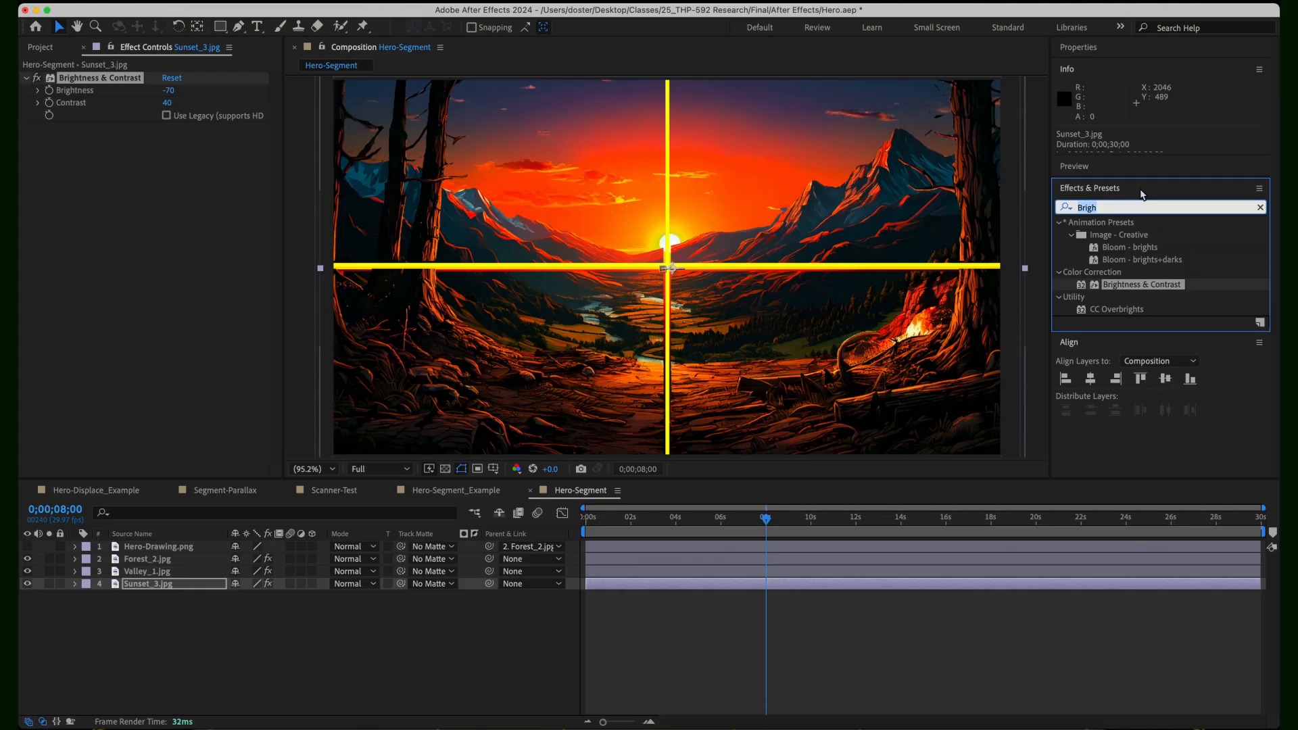
type("hue")
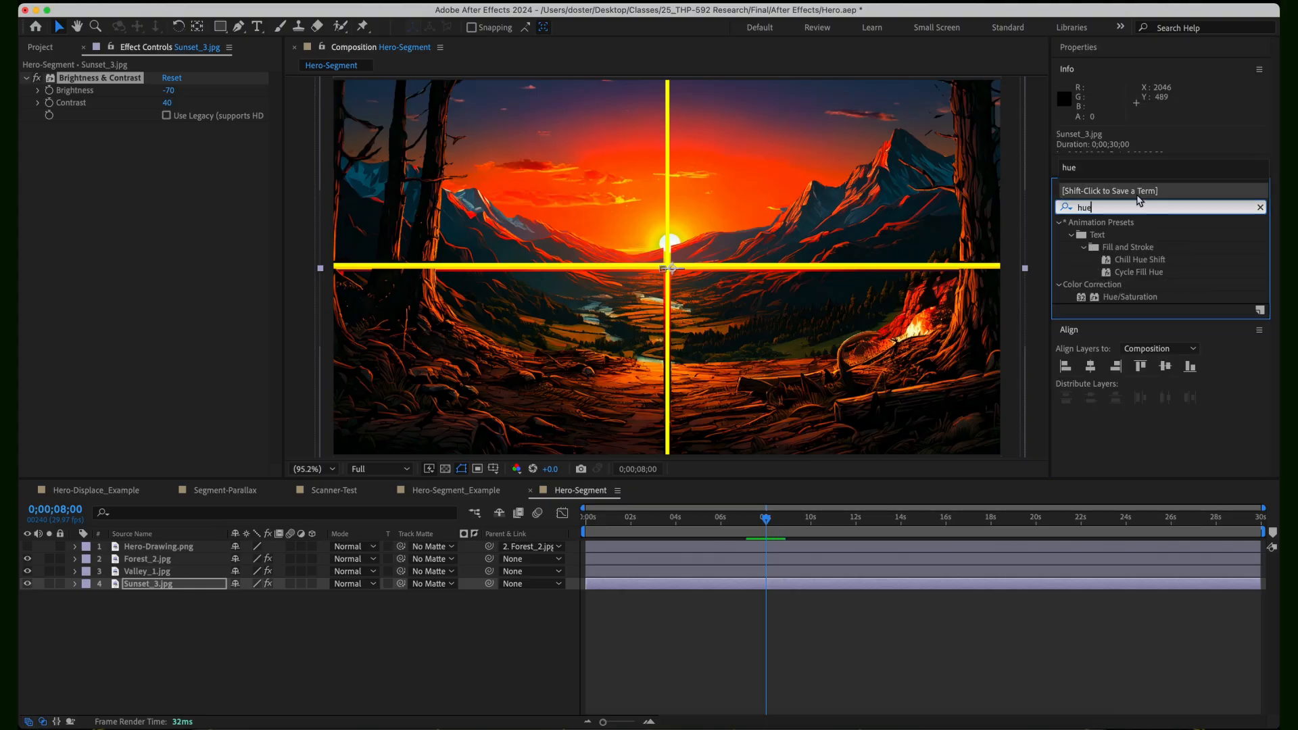
double_click(1150, 298)
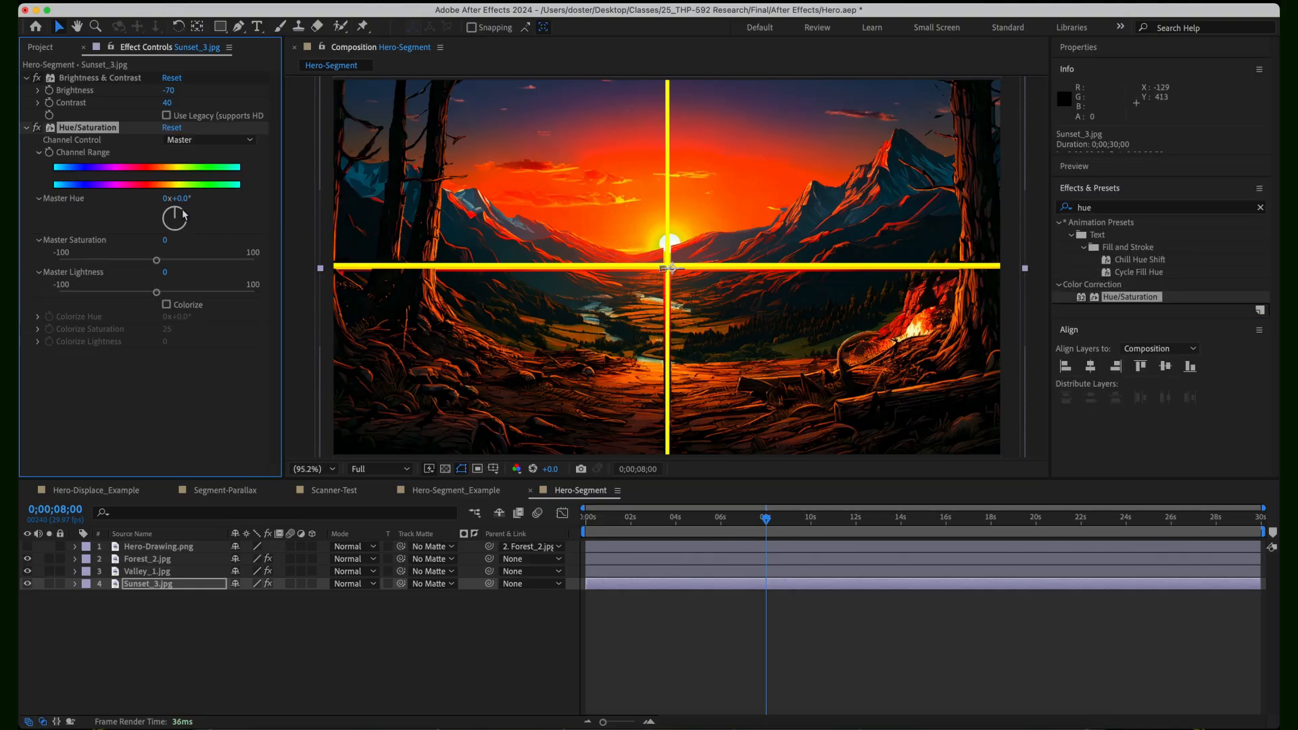
left_click_drag(176, 215, 176, 187)
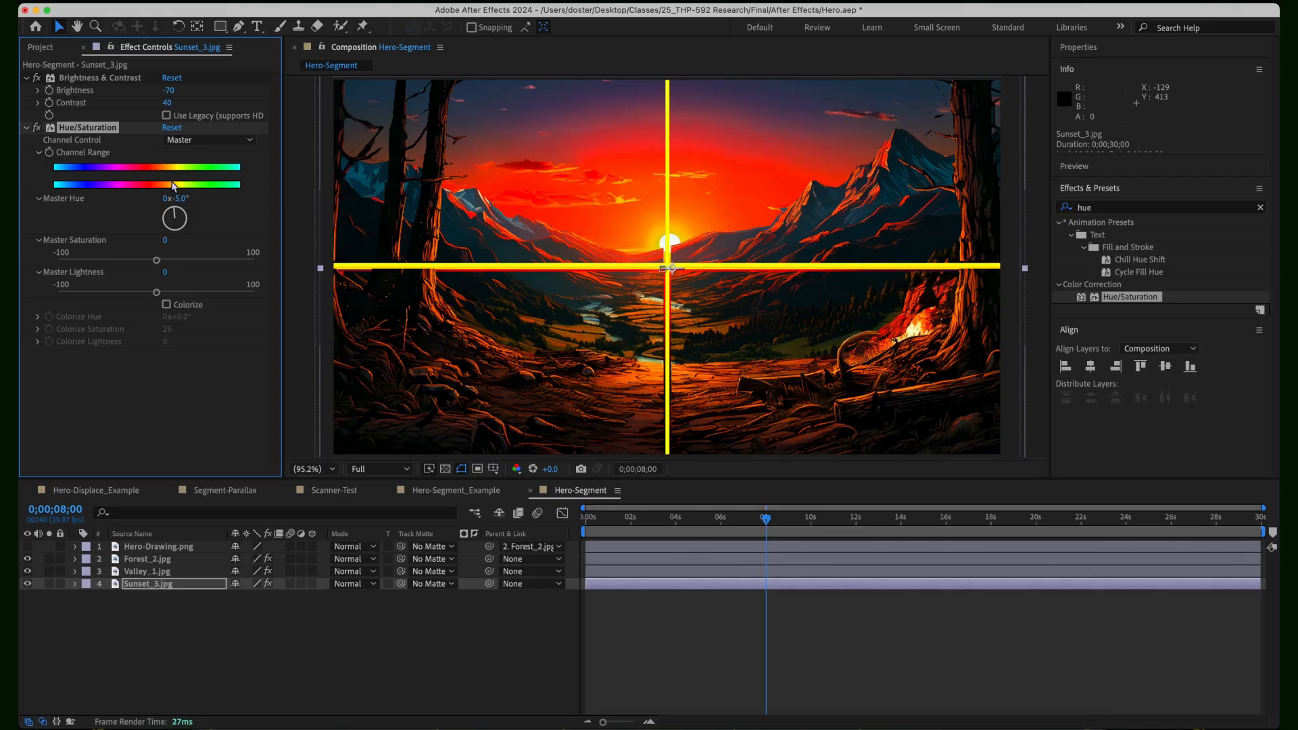
left_click_drag(174, 186, 172, 187)
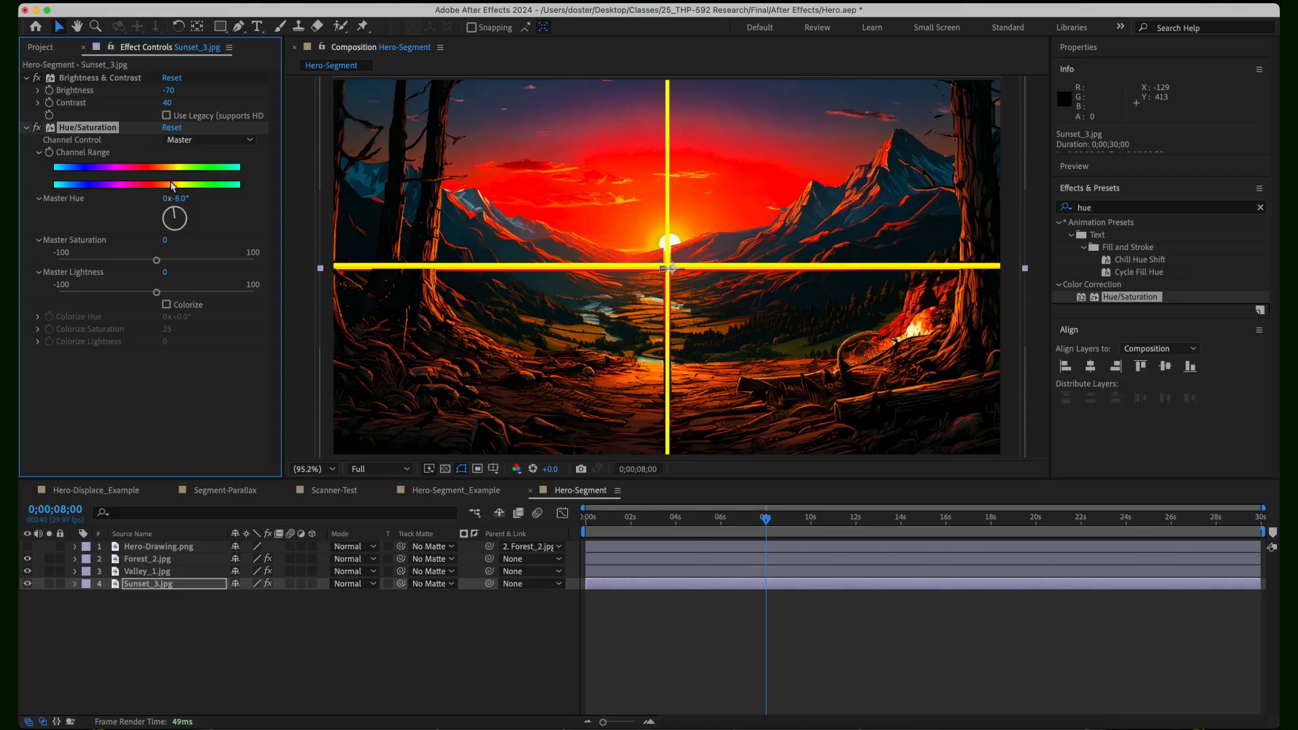
left_click(170, 382)
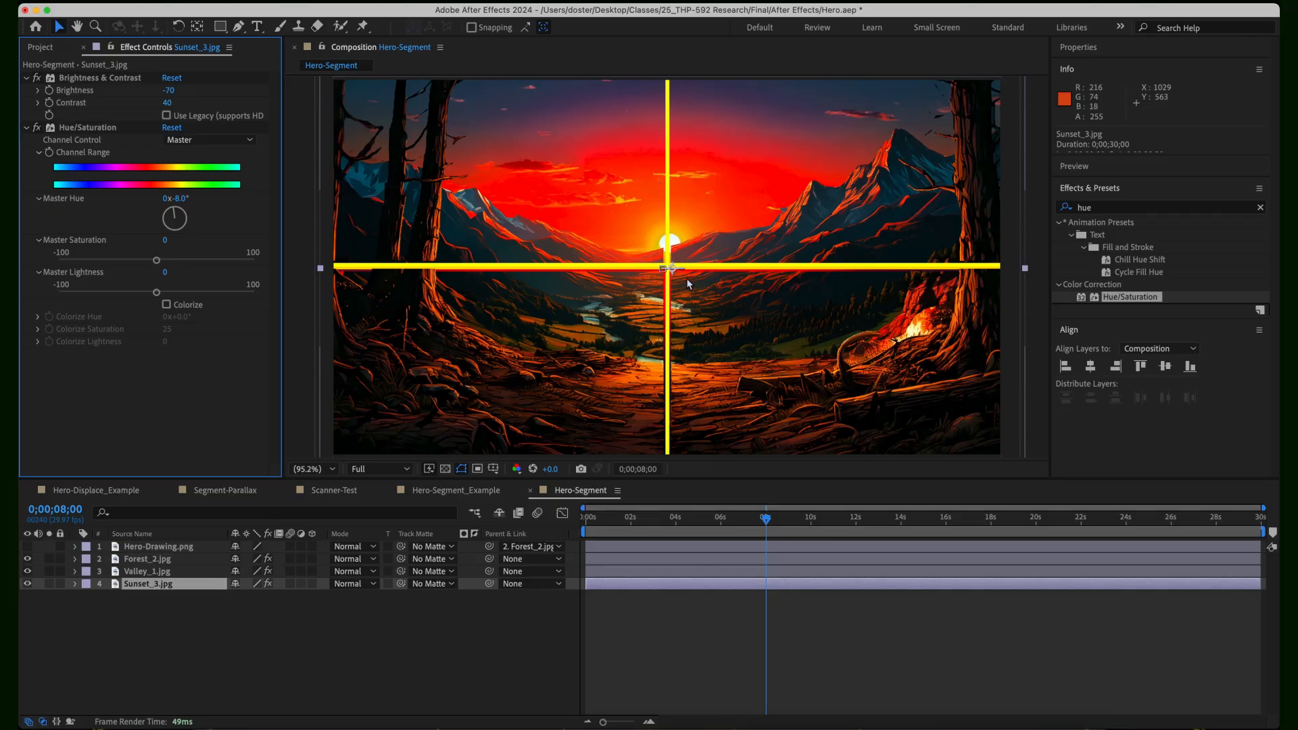
- Check Forest_2.jpg in isolation and apply Brightness & Contrast to it with brightness -30 and contrast 35
left_click(51, 556)
left_click(51, 556)
left_click(496, 412)
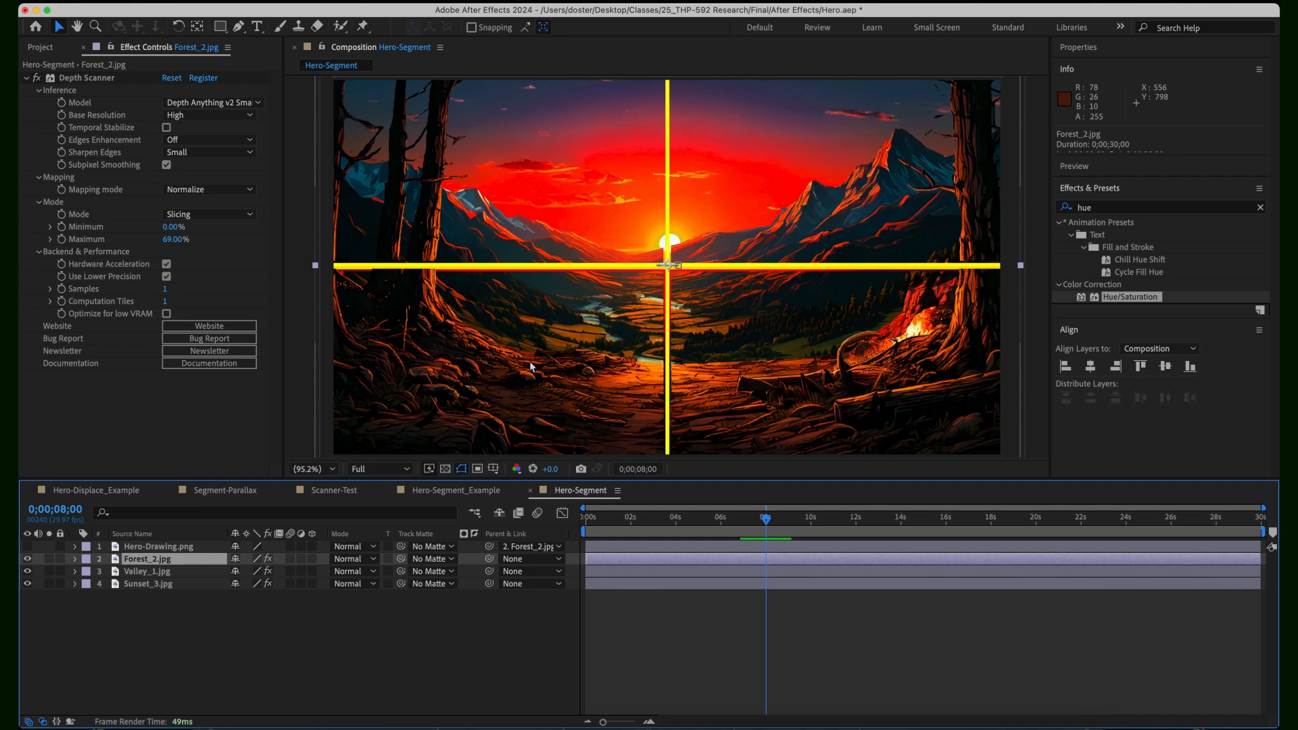
left_click(26, 78)
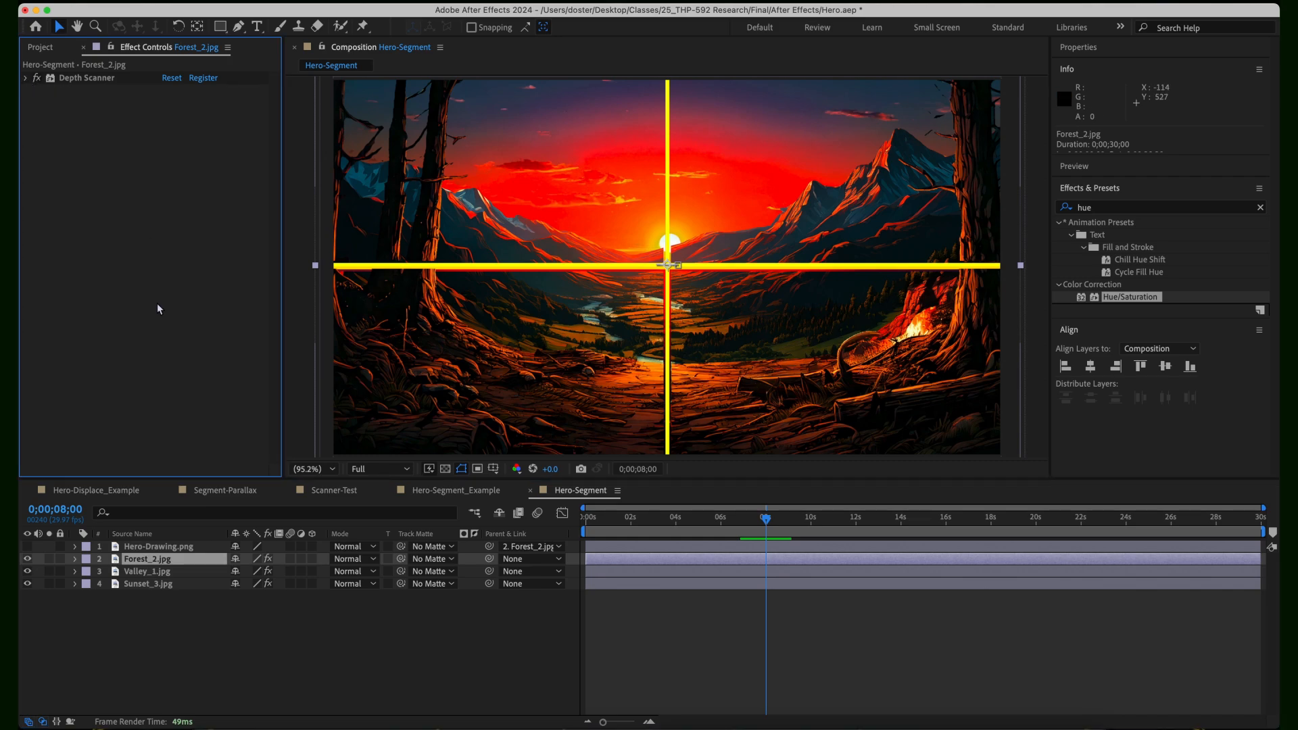
left_click(1117, 208)
type("bright")
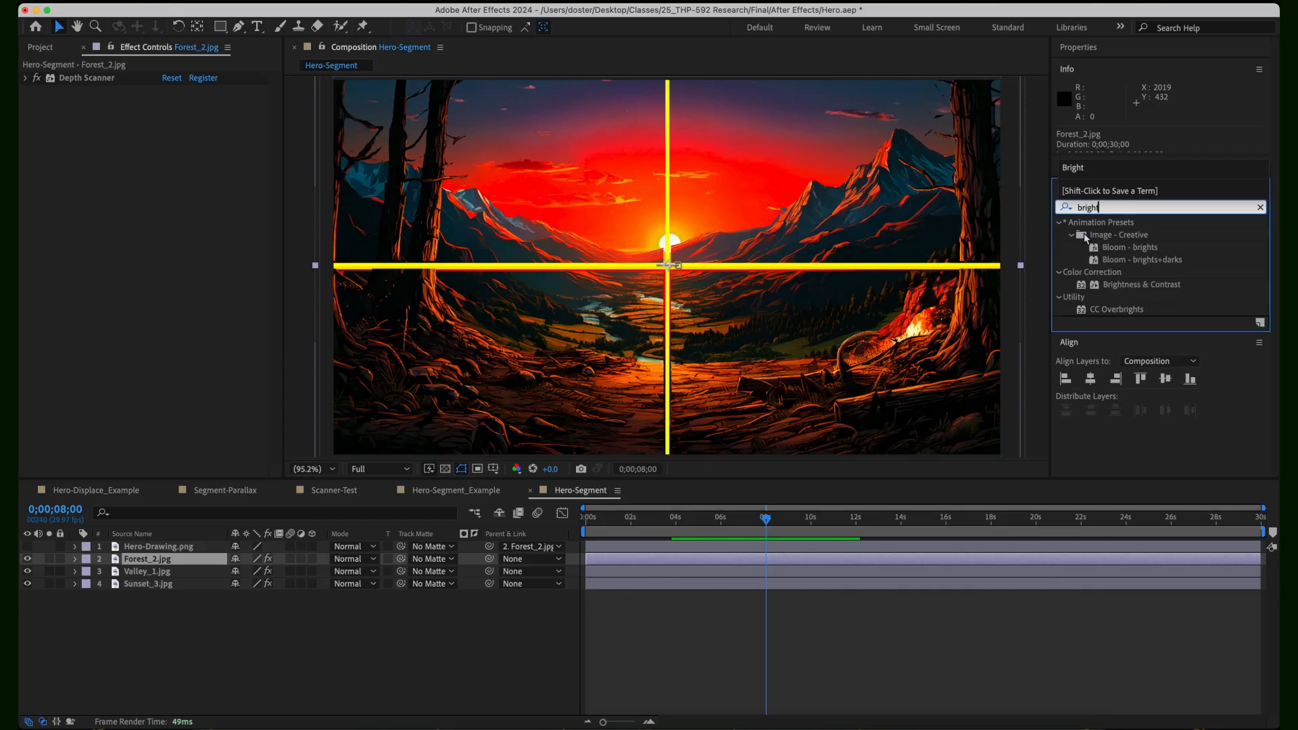
double_click(1134, 285)
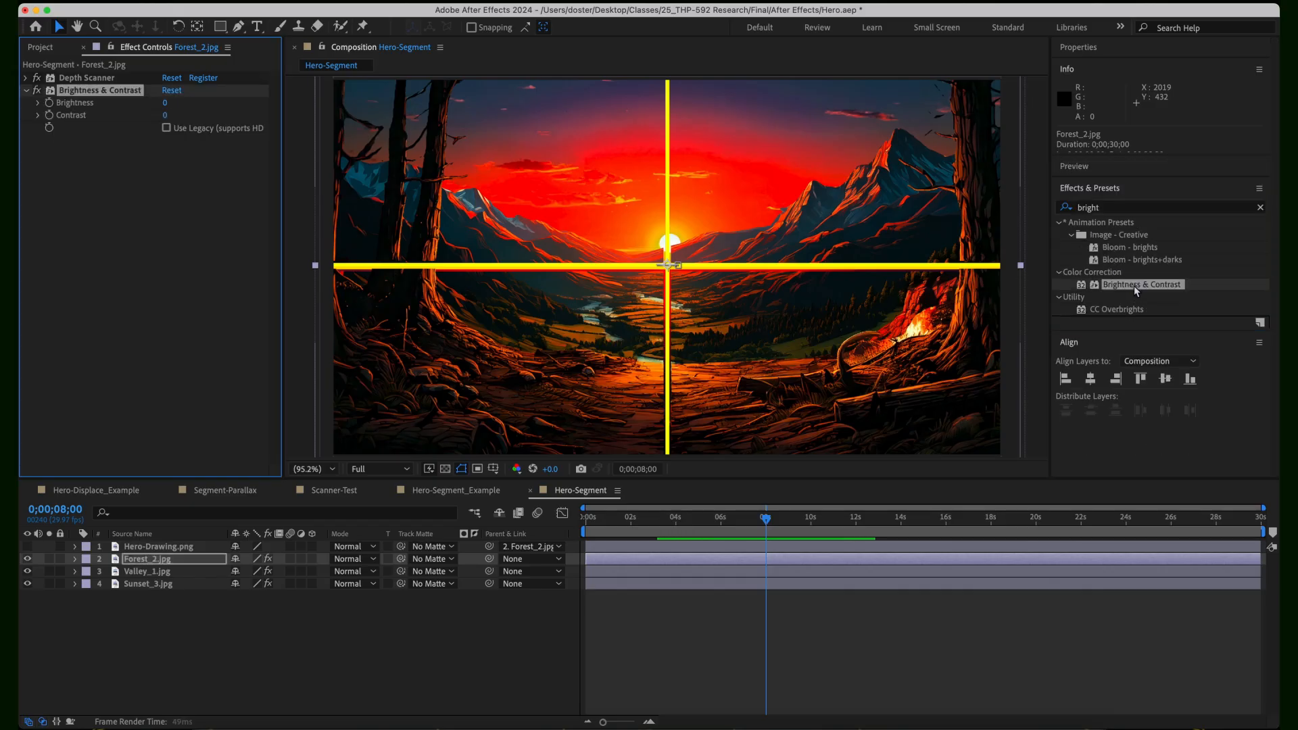
mouse_move(164, 107)
left_mouse_down()
mouse_move(152, 109)
mouse_move(195, 115)
mouse_move(175, 110)
left_mouse_up()
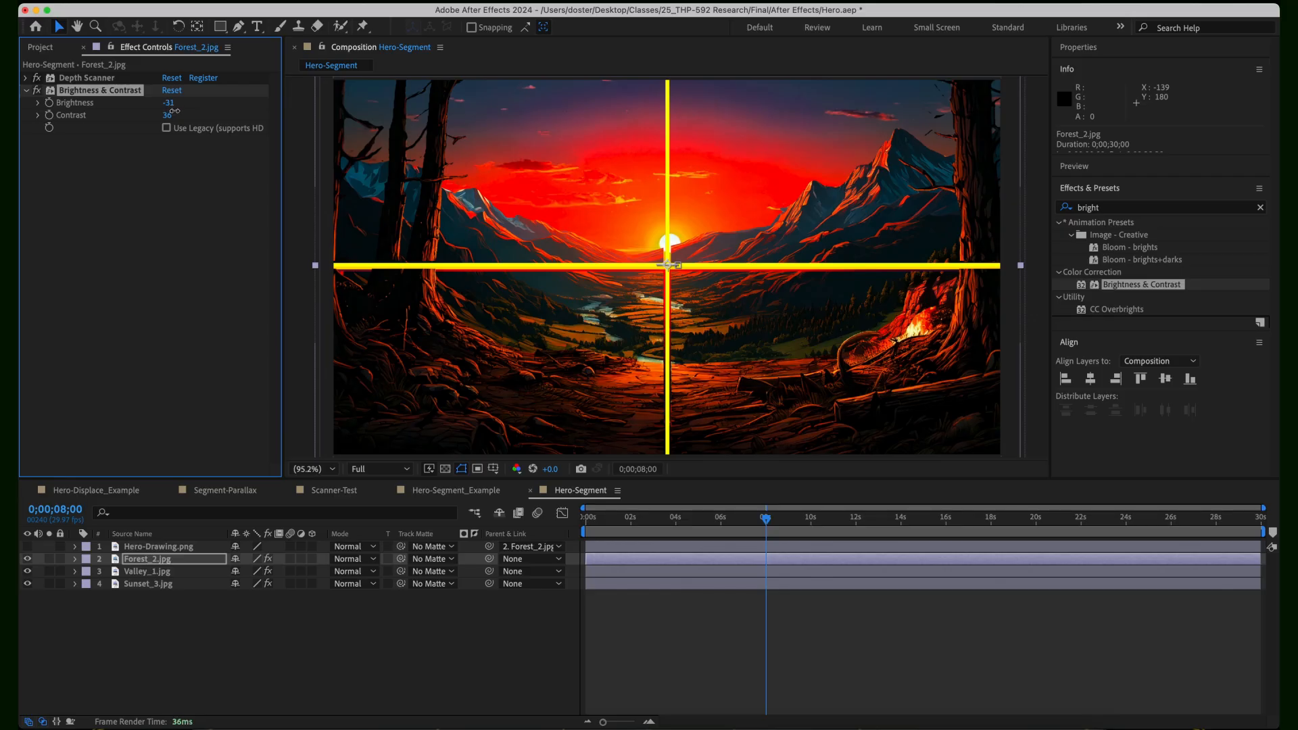
left_click(170, 116)
type("35")
key("Return")
left_click(140, 197)
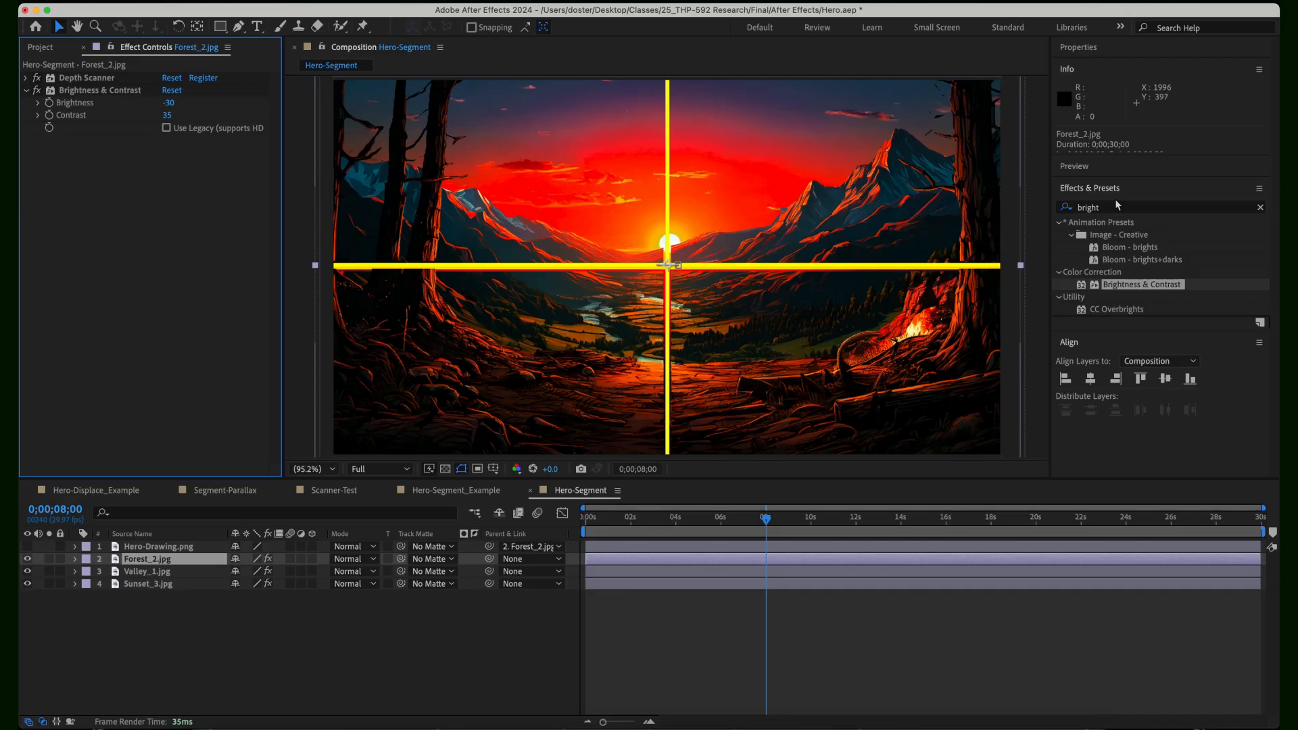
- Apply Hue/Saturation to Forest_2.jpg and shift its master hue to 2°
left_click(1108, 210)
type("hue")
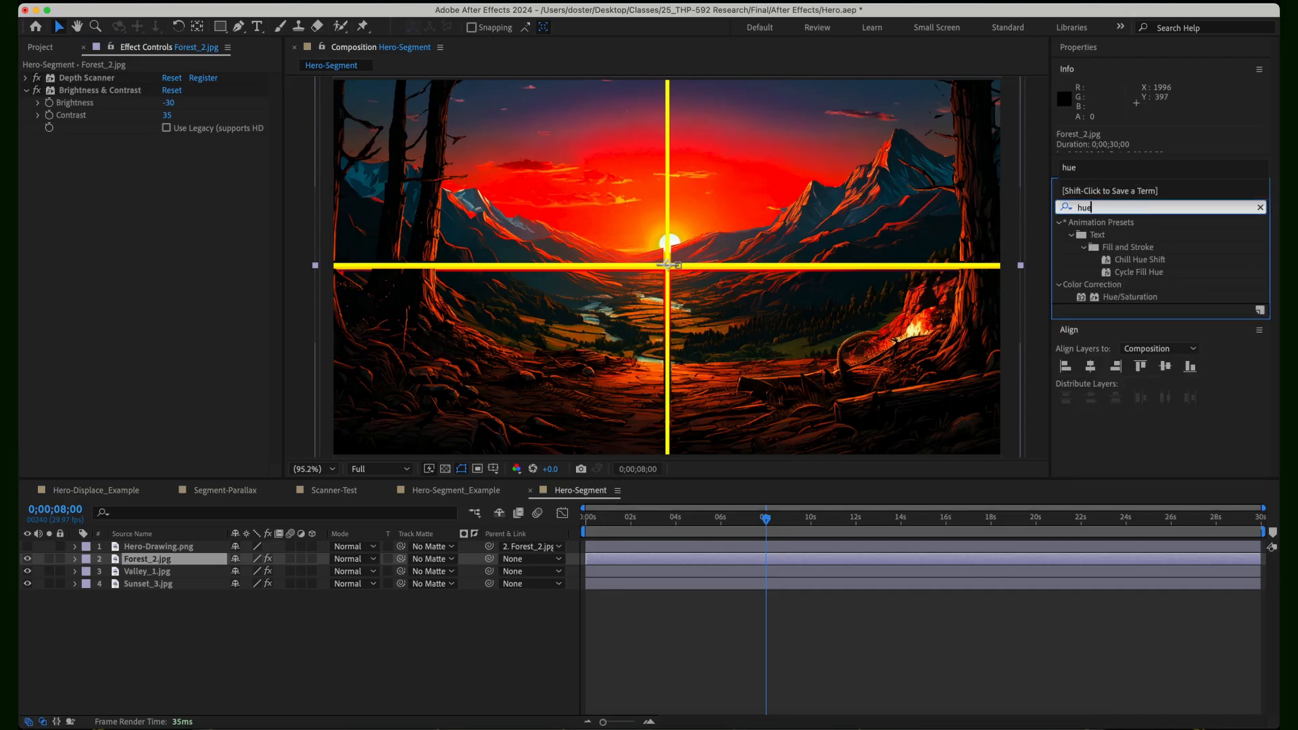
double_click(1146, 296)
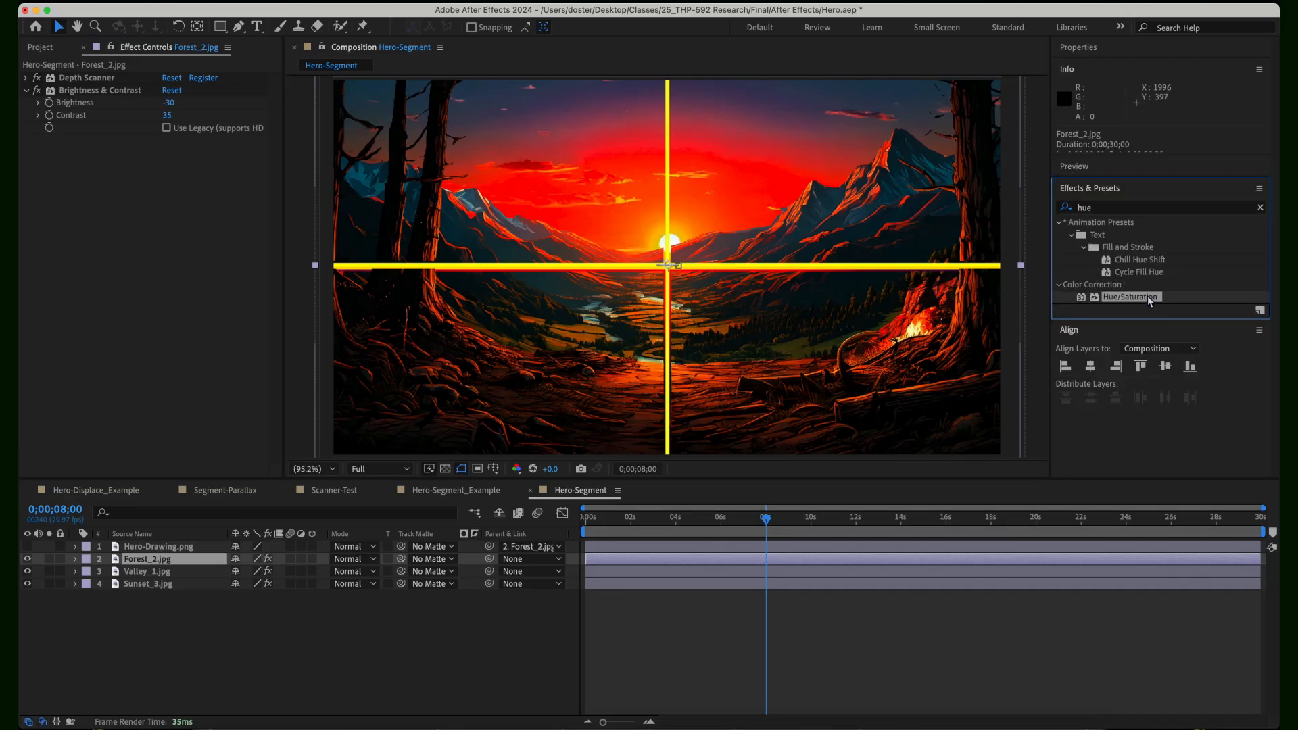
left_click_drag(175, 225, 177, 230)
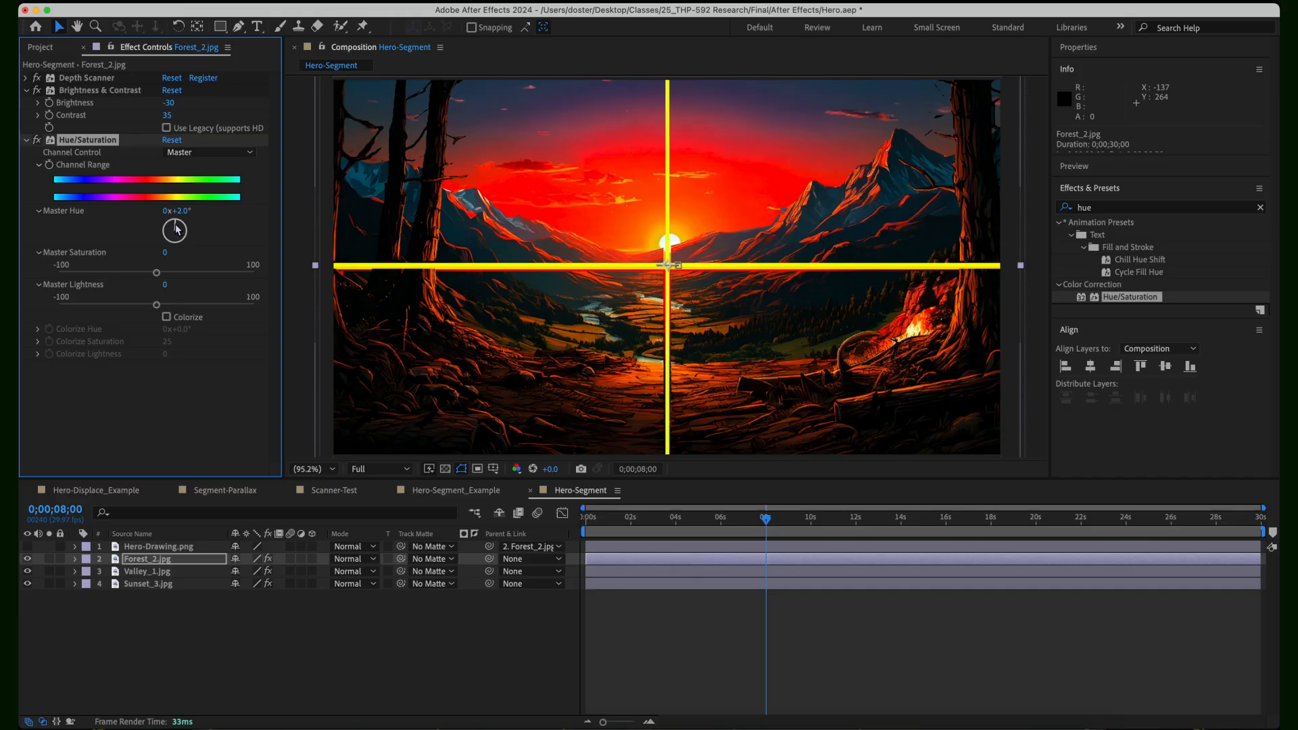
- Try master hue values of 3°, 5° and -5° on Forest_2.jpg
left_click(181, 211)
type("3")
key("Return")
left_click(182, 211)
type("5")
key("Return")
left_click(182, 212)
type("-5")
key("Return")
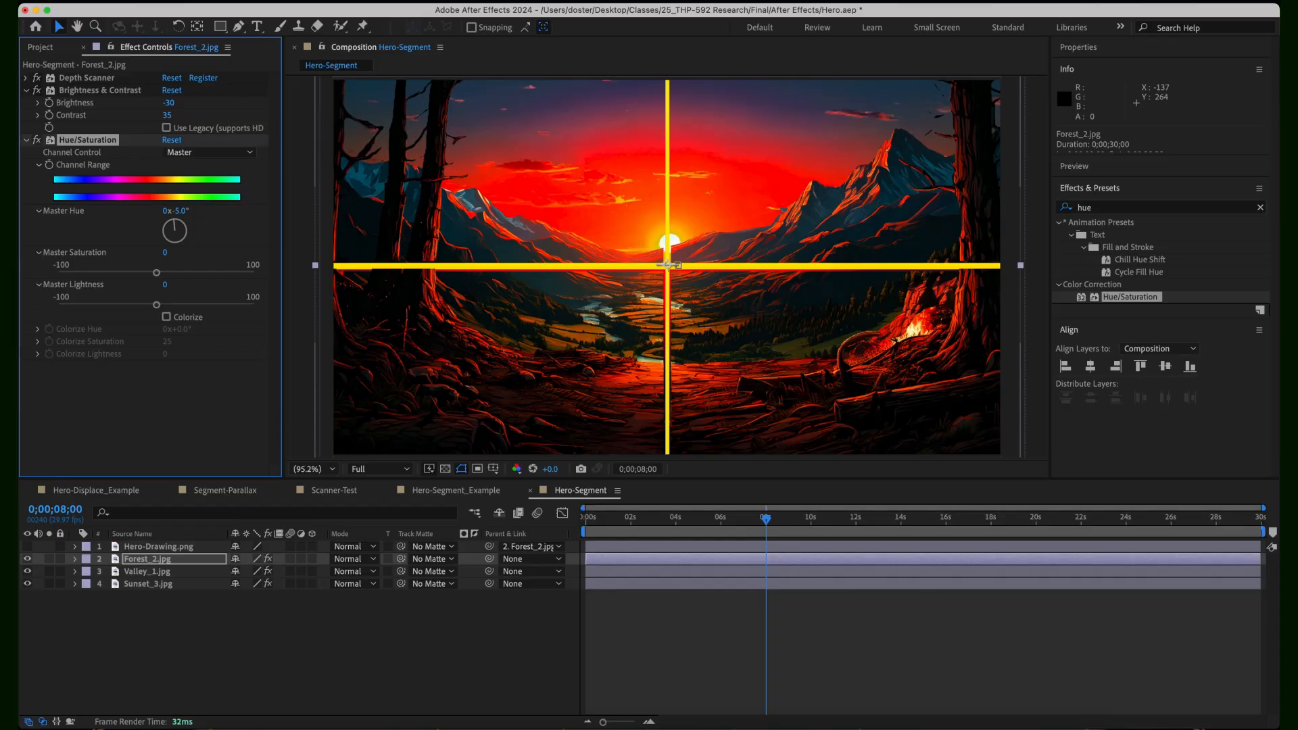
- Try a master hue of -4° on Forest_2.jpg and settle on -3°
left_click(182, 211)
type("-4")
key("Return")
left_click(182, 212)
key("Return")
left_click(172, 420)
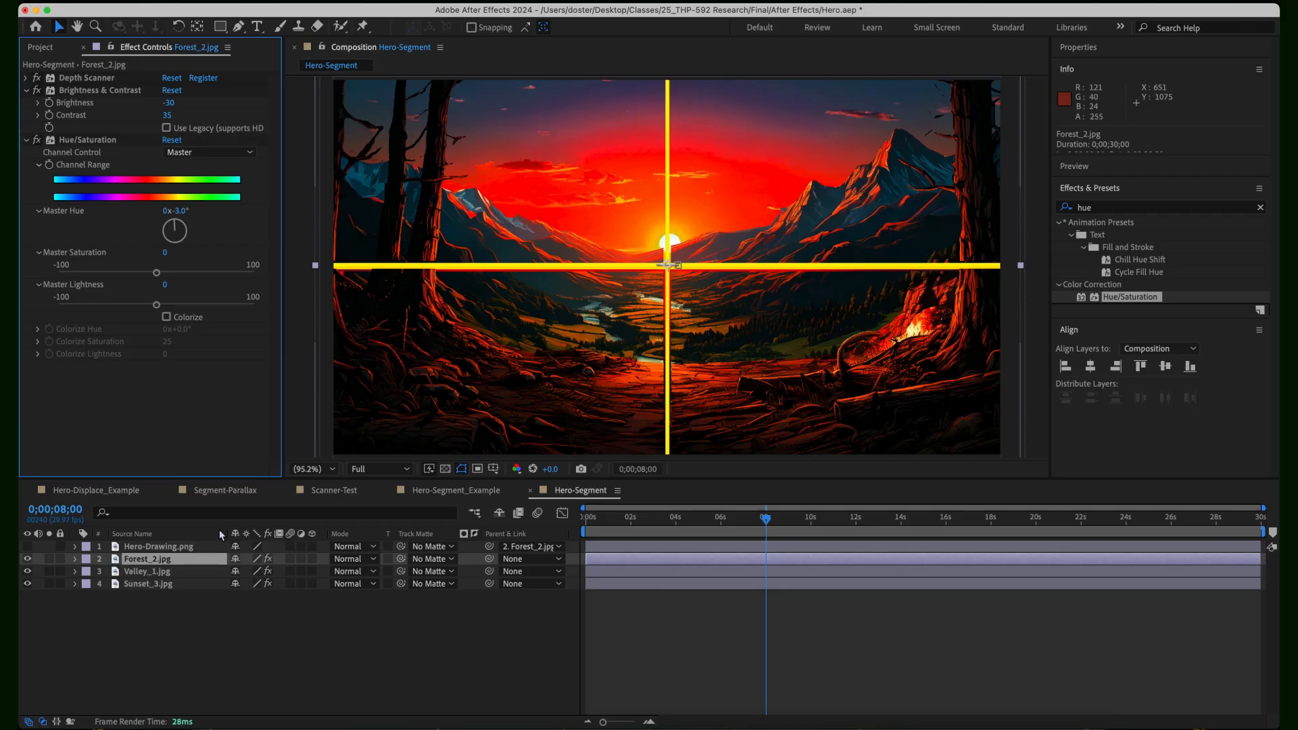
- Show Hero-Drawing.png again and apply the Brightness & Contrast and Hue/Saturation effects to it
left_click(148, 614)
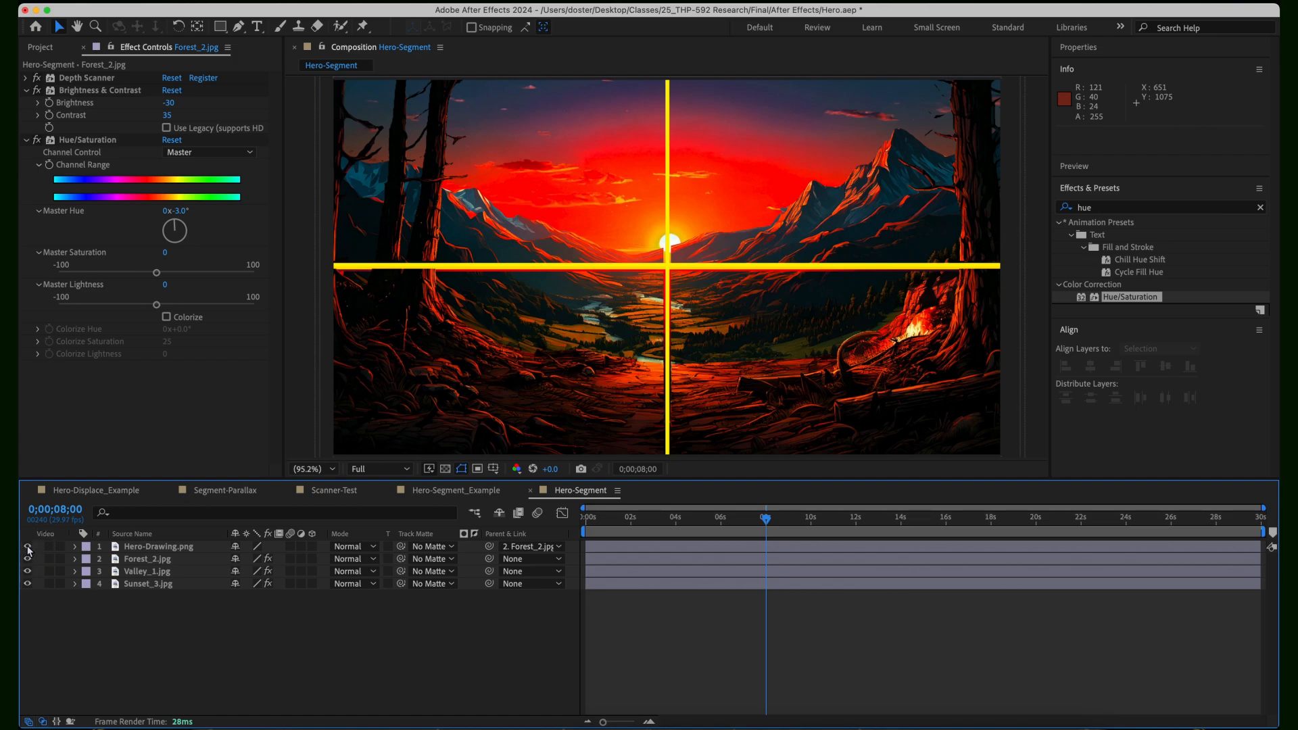
left_click(28, 547)
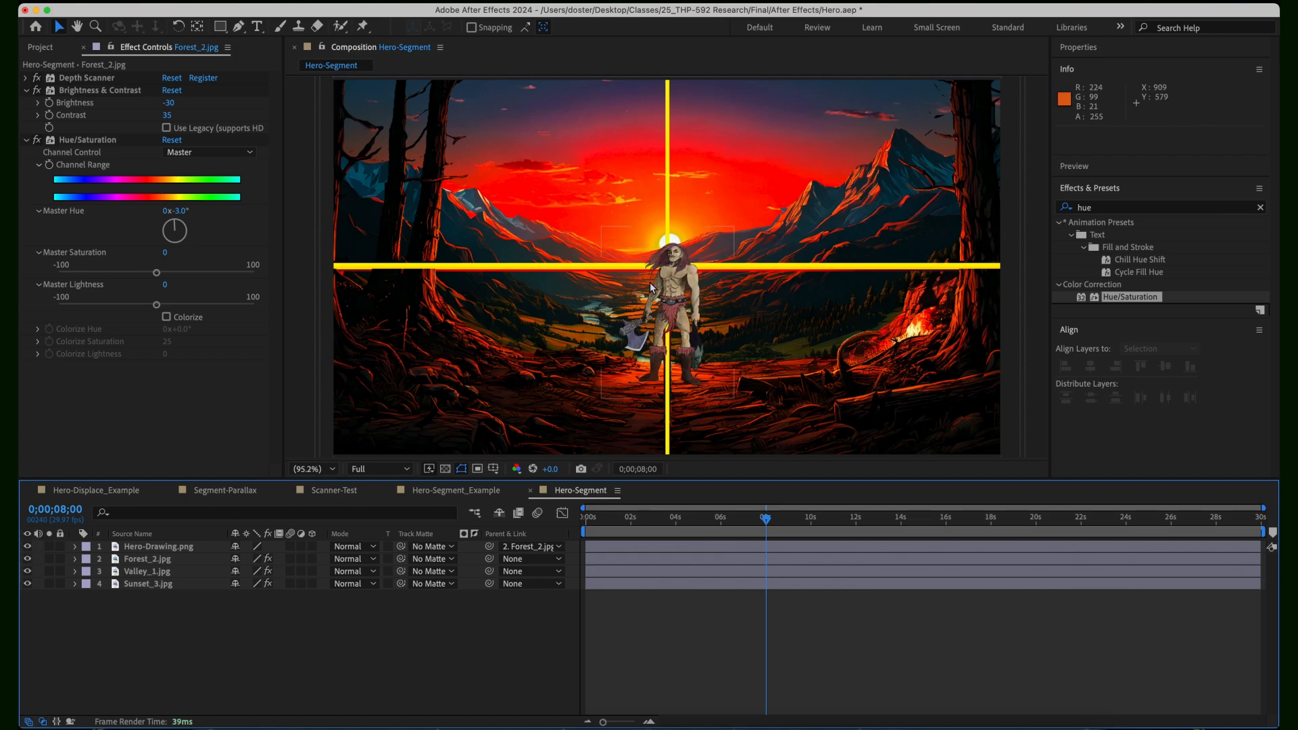
left_click(193, 546)
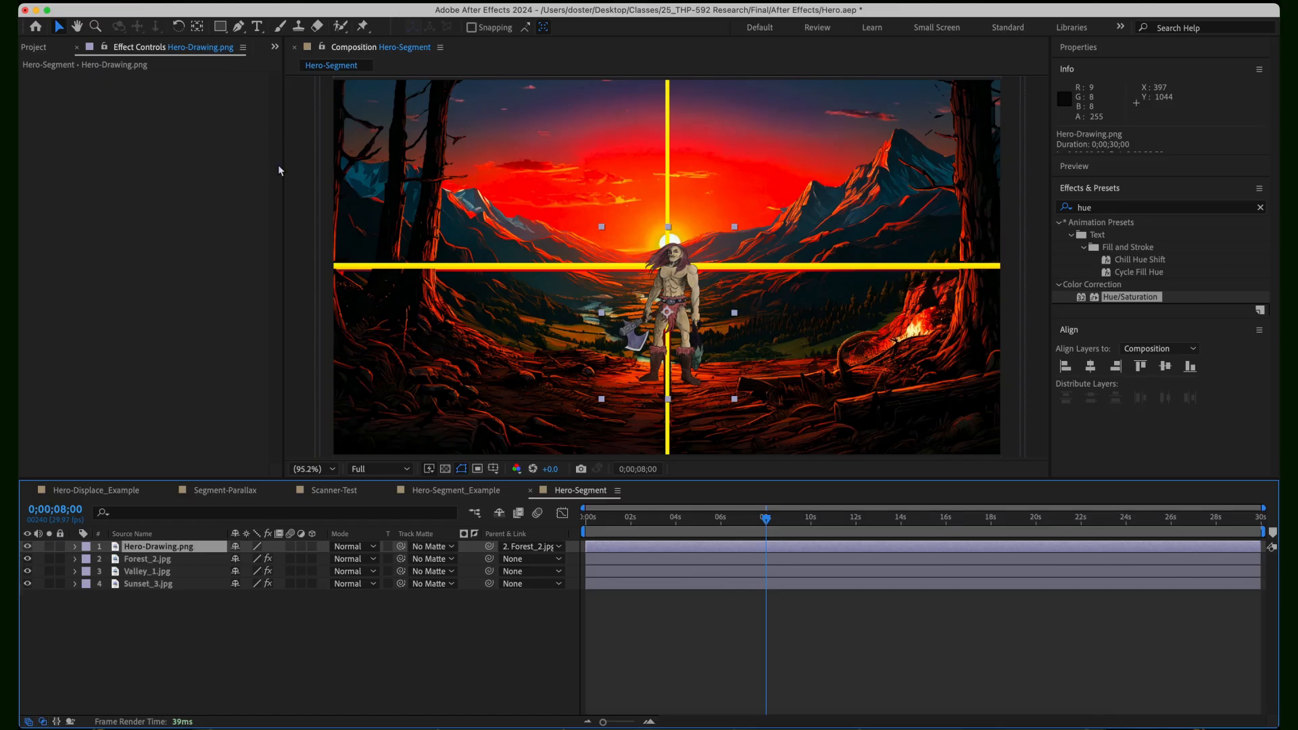
left_click(1157, 188)
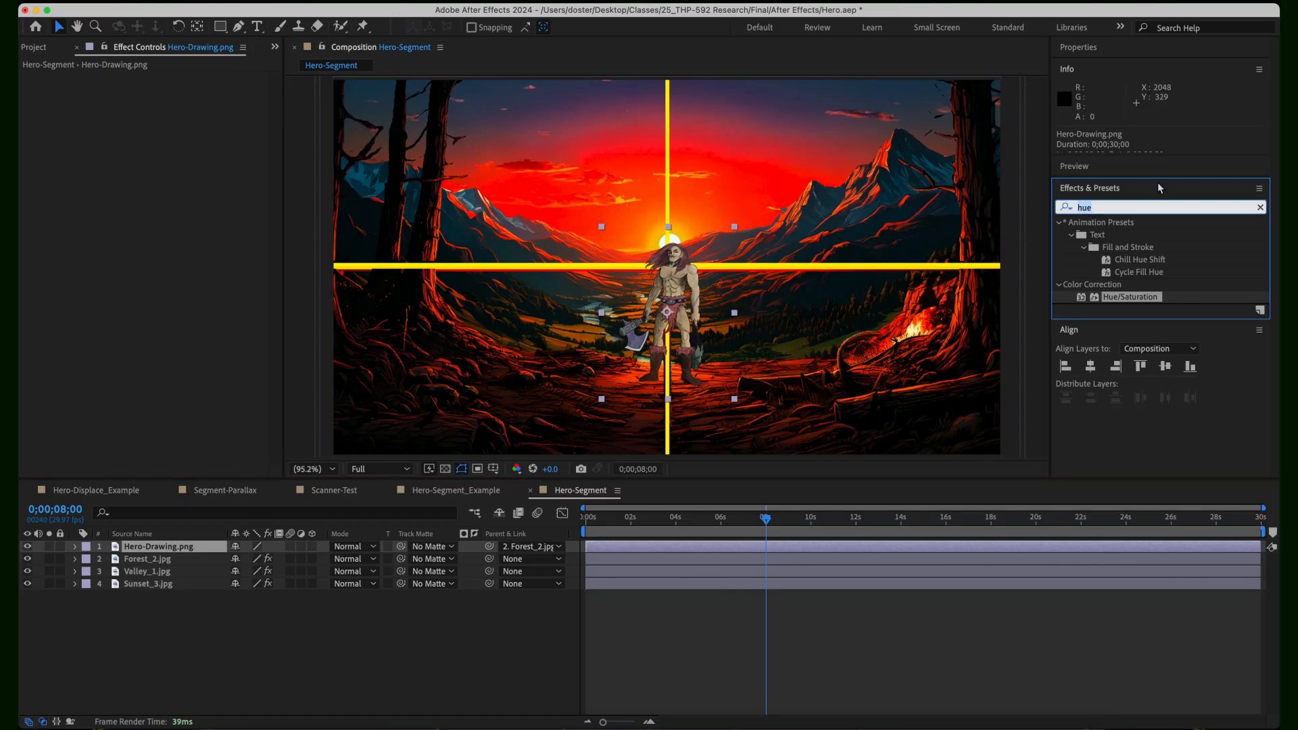
type("bright")
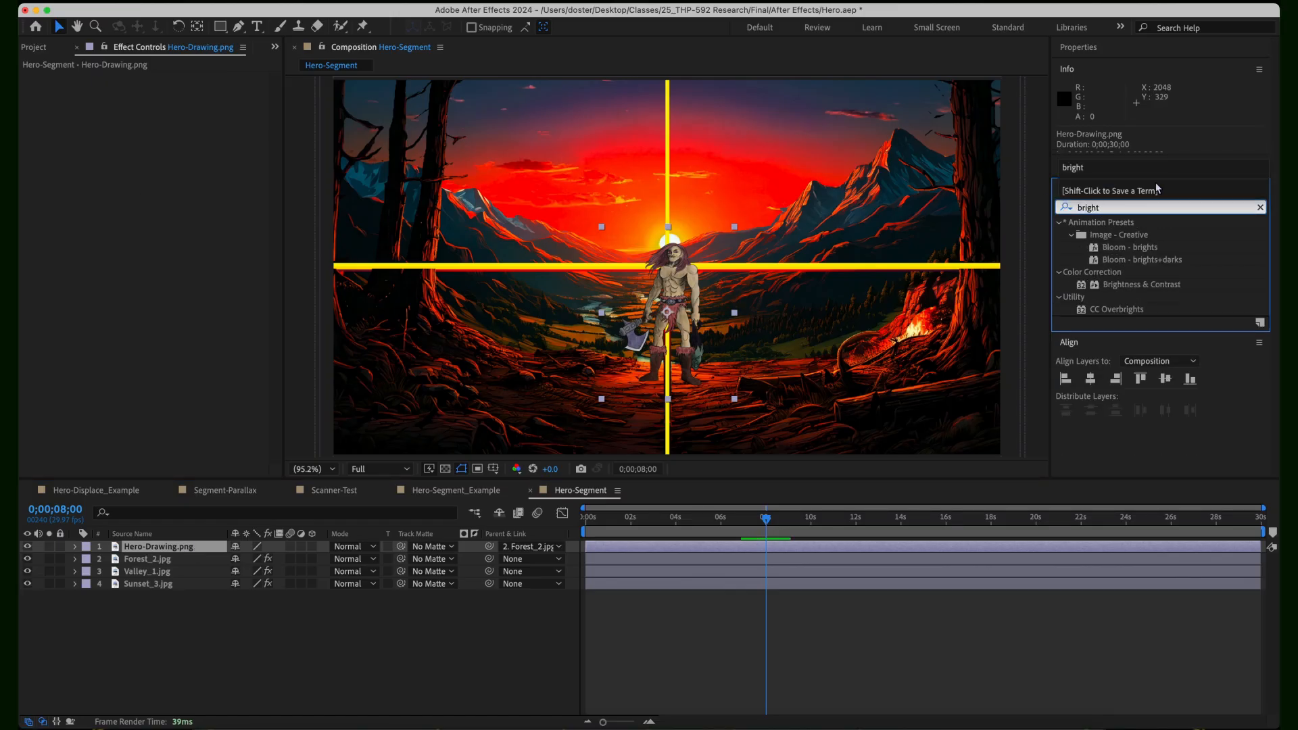
double_click(1145, 285)
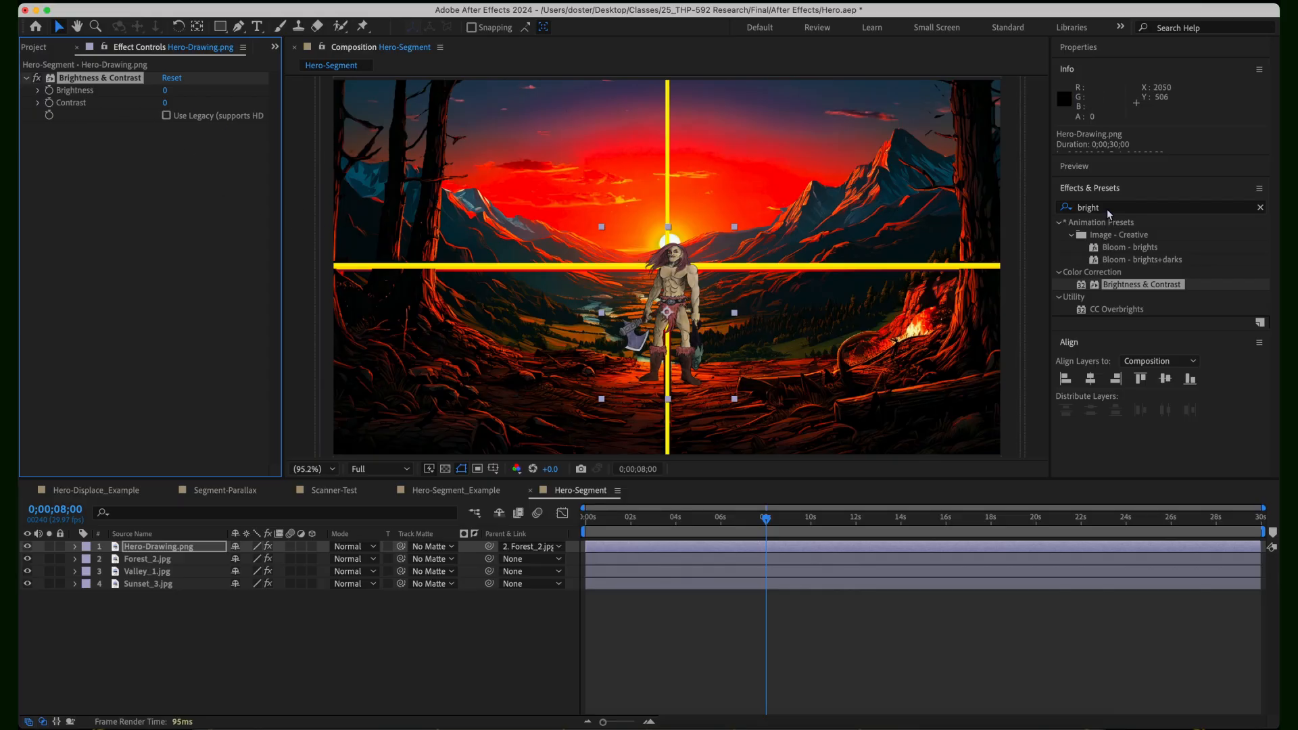
left_click(1062, 213)
type("hue")
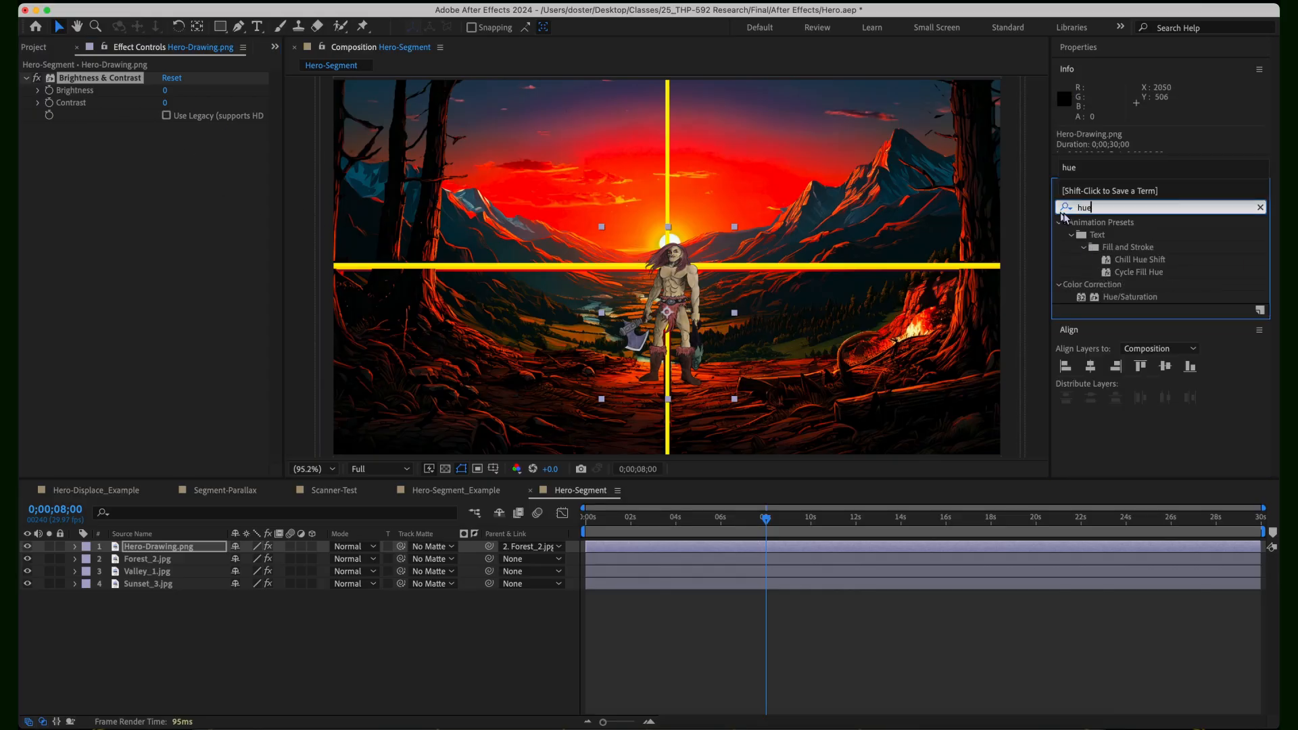
double_click(1130, 297)
- Set the Brightness & Contrast effect on Hero-Drawing.png to a brightness of -45 and a contrast of 30
left_click(106, 80)
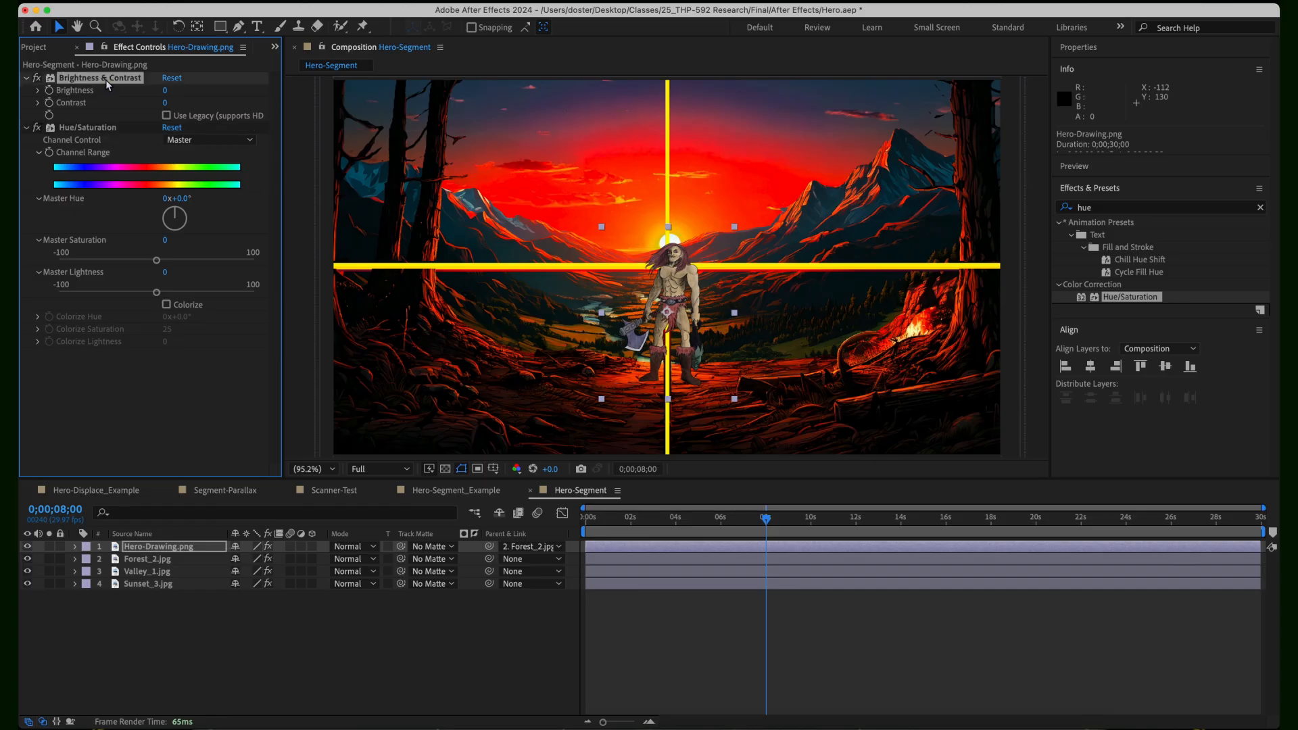
left_click_drag(165, 102, 185, 100)
left_click_drag(165, 90, 147, 113)
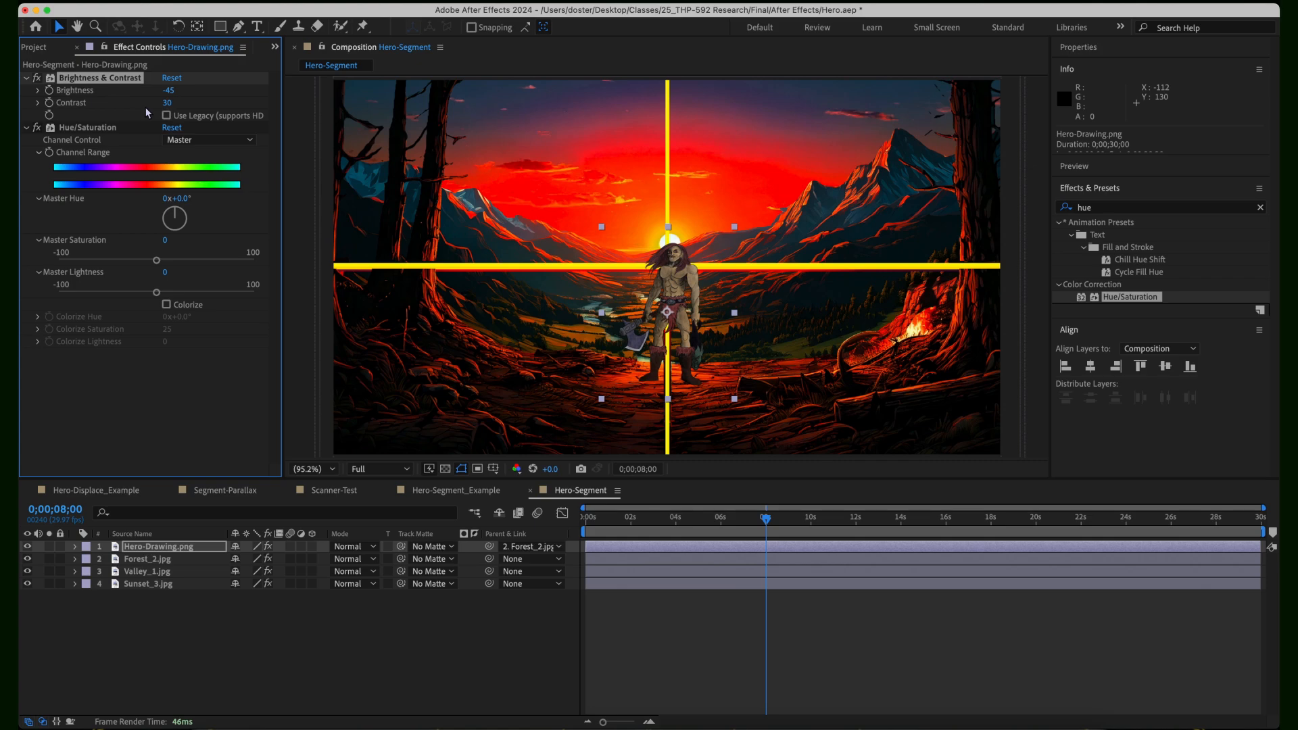
- Set Hero-Drawing.png's master hue to -26° and master saturation to 46, and deselect the layer
mouse_move(178, 213)
left_mouse_down()
mouse_move(197, 224)
mouse_move(199, 247)
mouse_move(180, 262)
mouse_move(155, 253)
mouse_move(152, 219)
mouse_move(147, 250)
mouse_move(189, 249)
mouse_move(182, 196)
left_mouse_up()
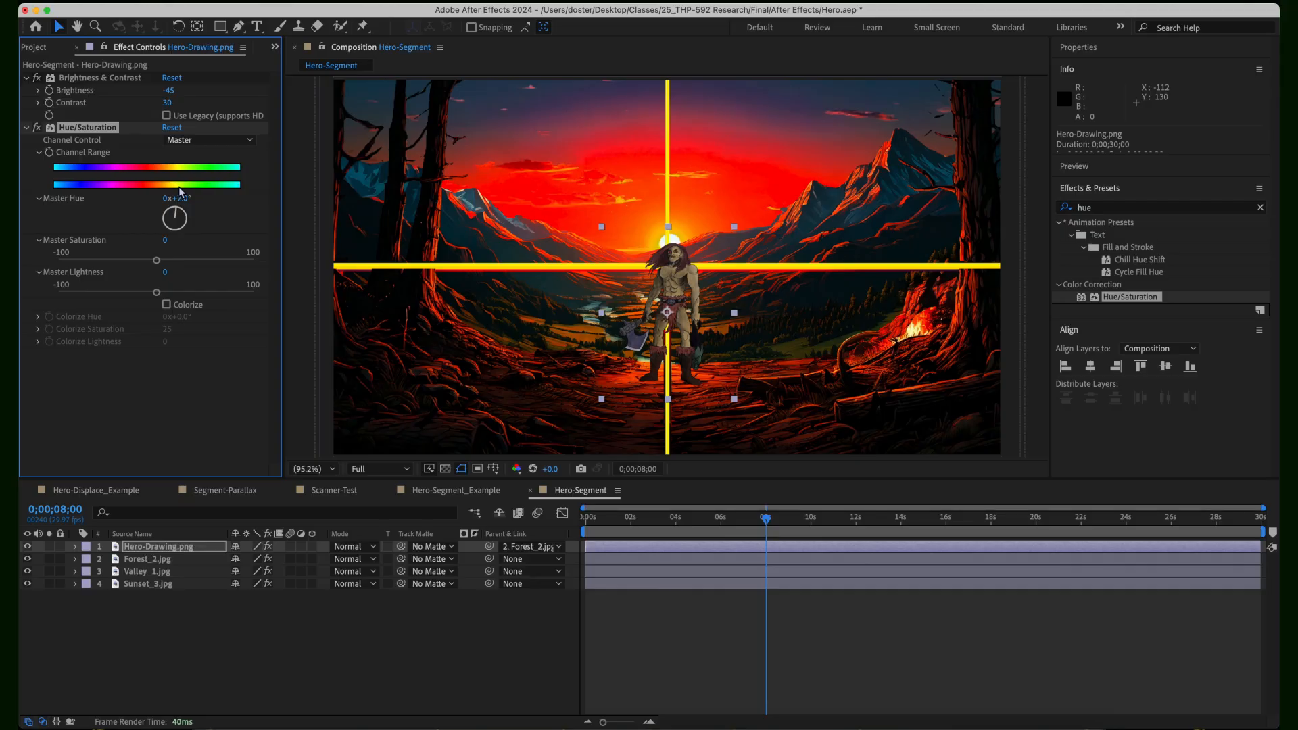
left_click_drag(177, 192, 162, 197)
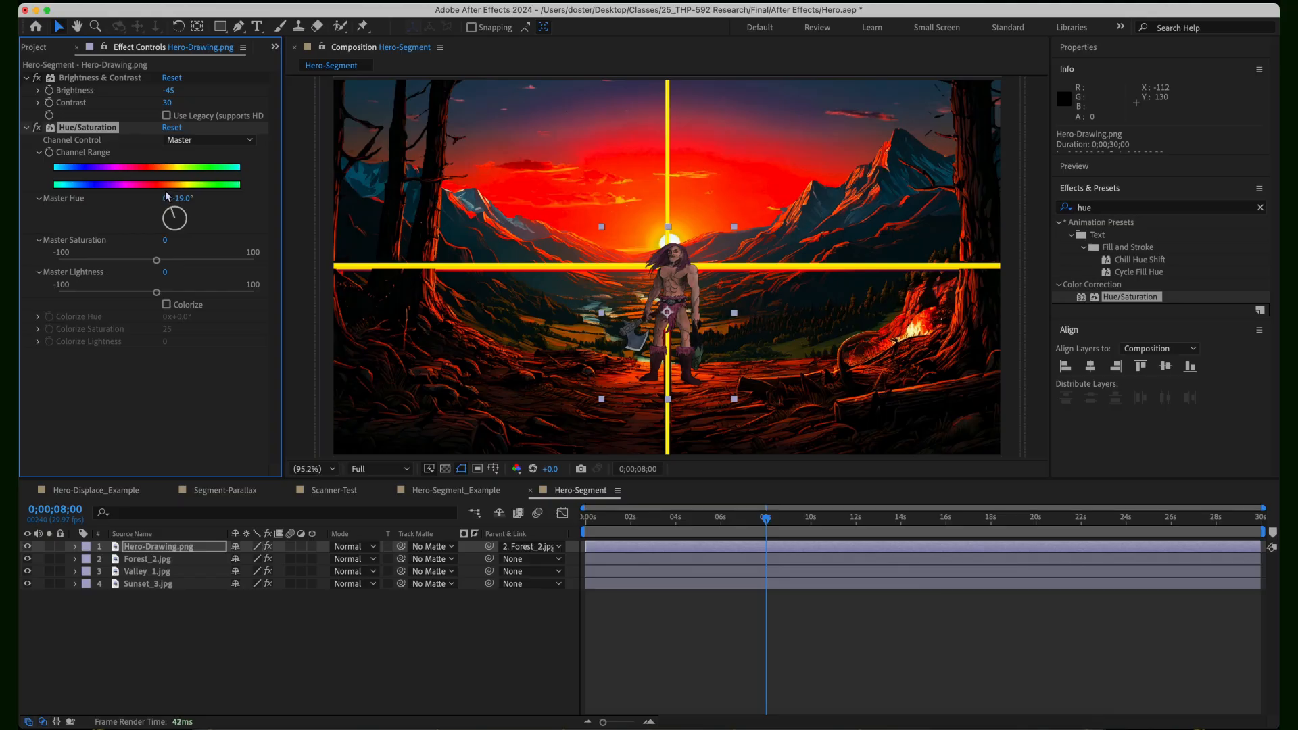
left_click_drag(163, 196, 164, 197)
left_click_drag(156, 261, 203, 272)
left_click_drag(178, 219, 173, 216)
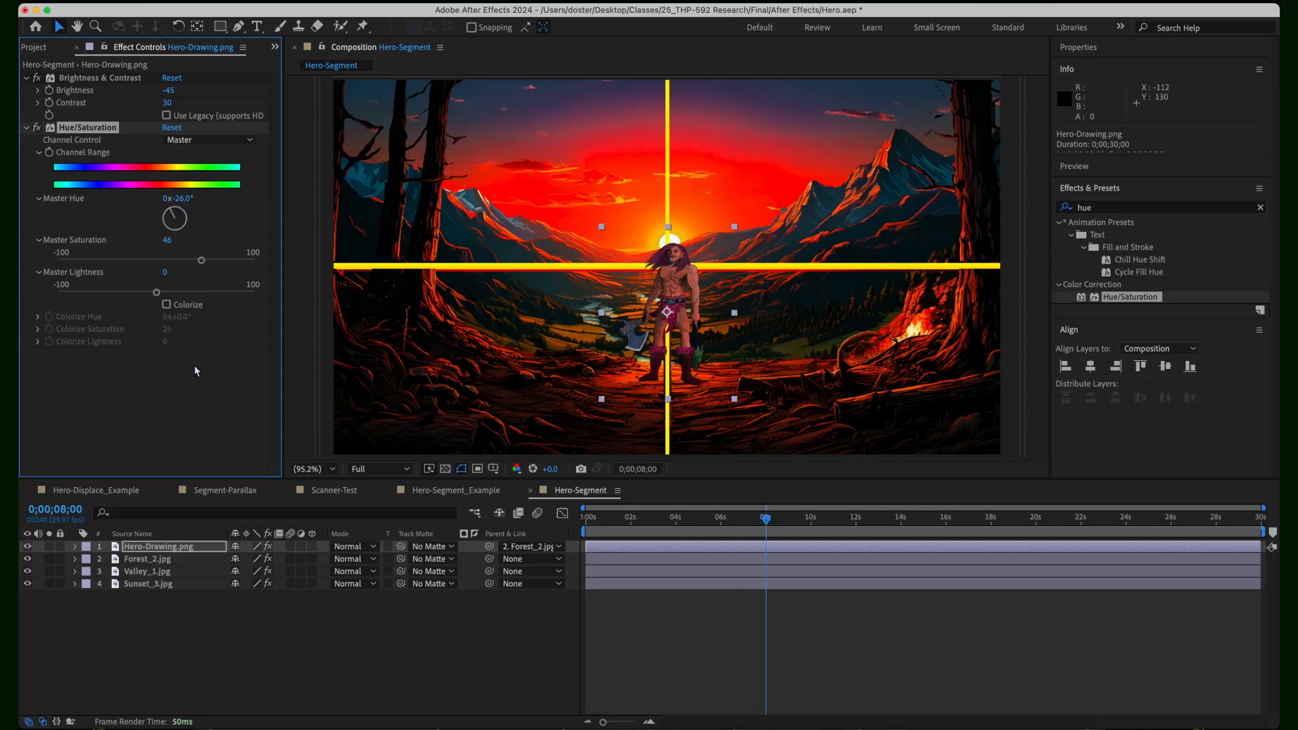
left_click(227, 635)
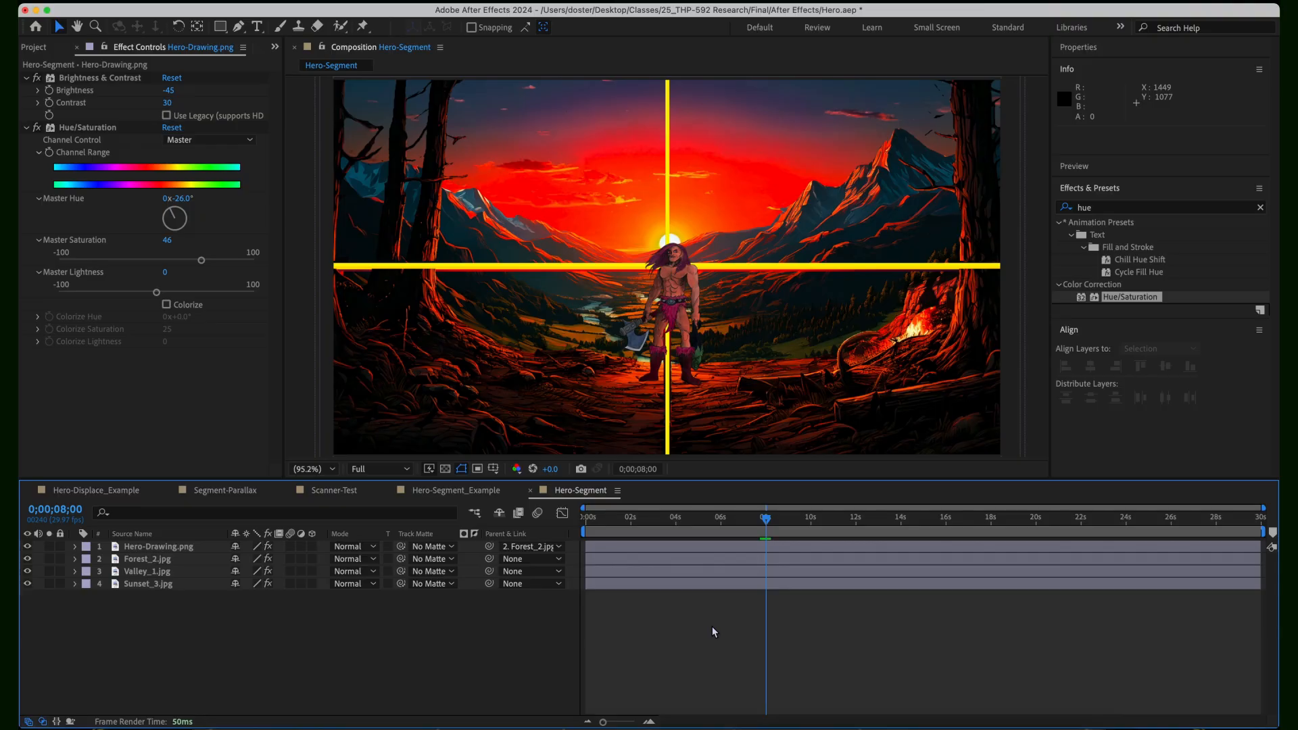
- End the work area at Sunset_3.jpg's last position keyframe, 0;00;15;00, and trim the Hero-Segment composition to it
left_click_drag(766, 519, 543, 545)
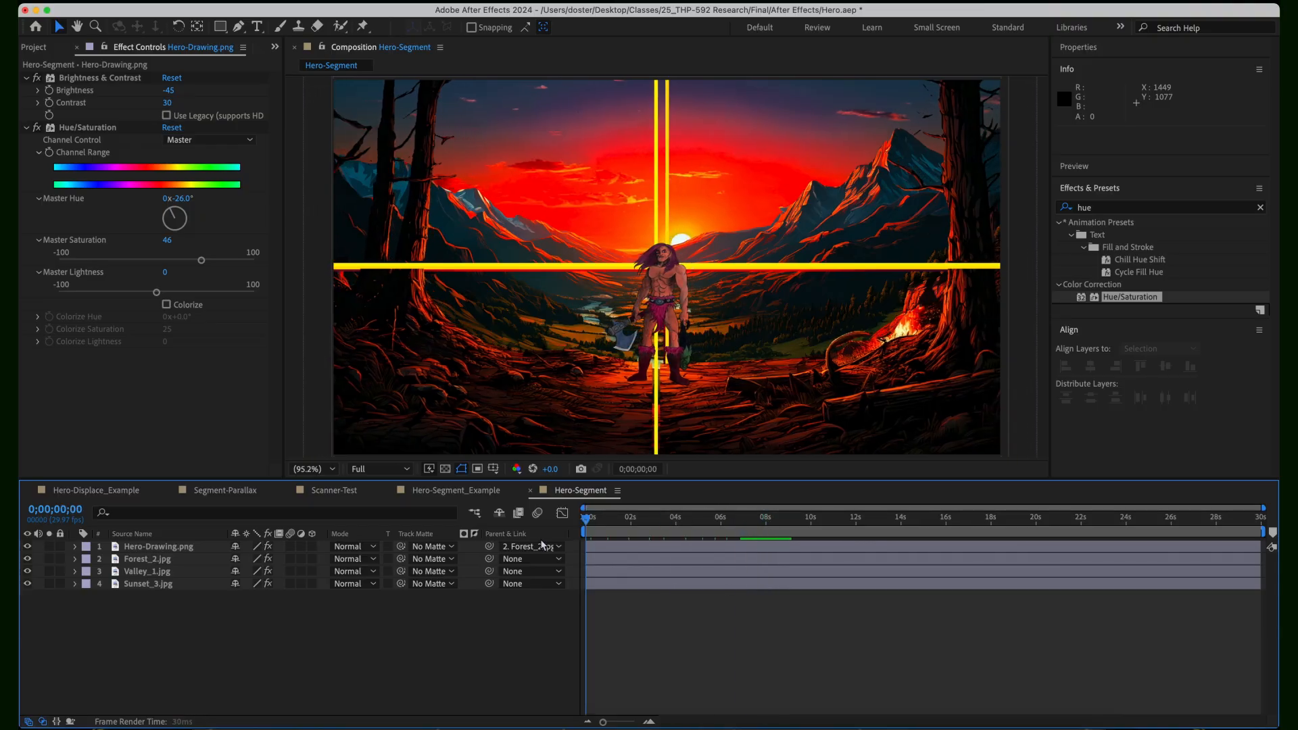
key("space")
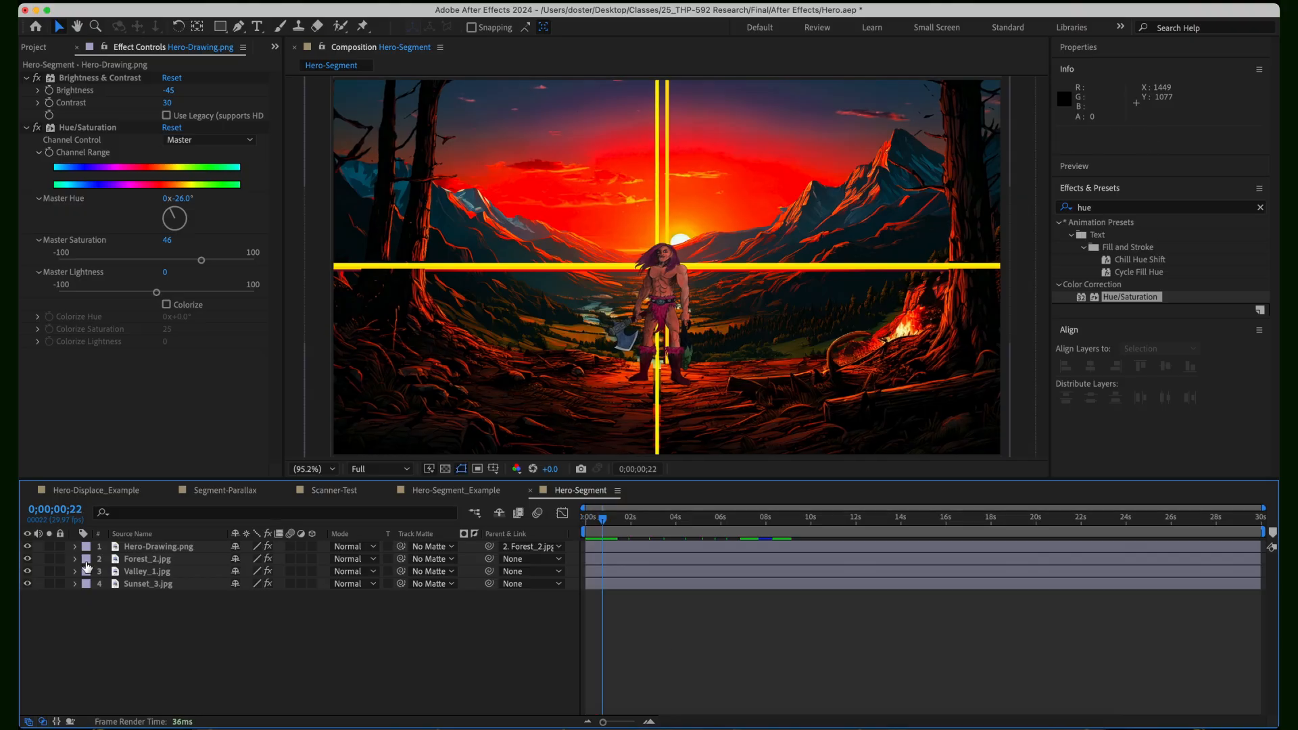
left_click(75, 584)
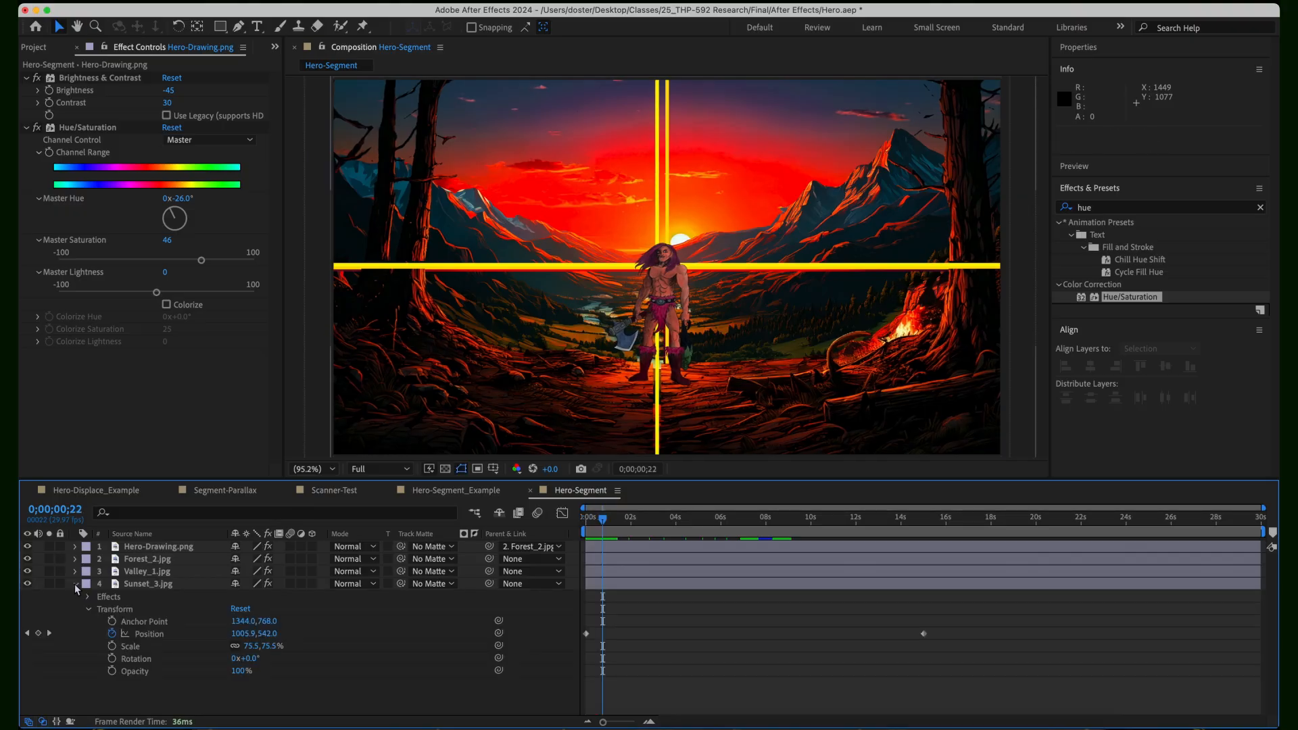
left_click(49, 634)
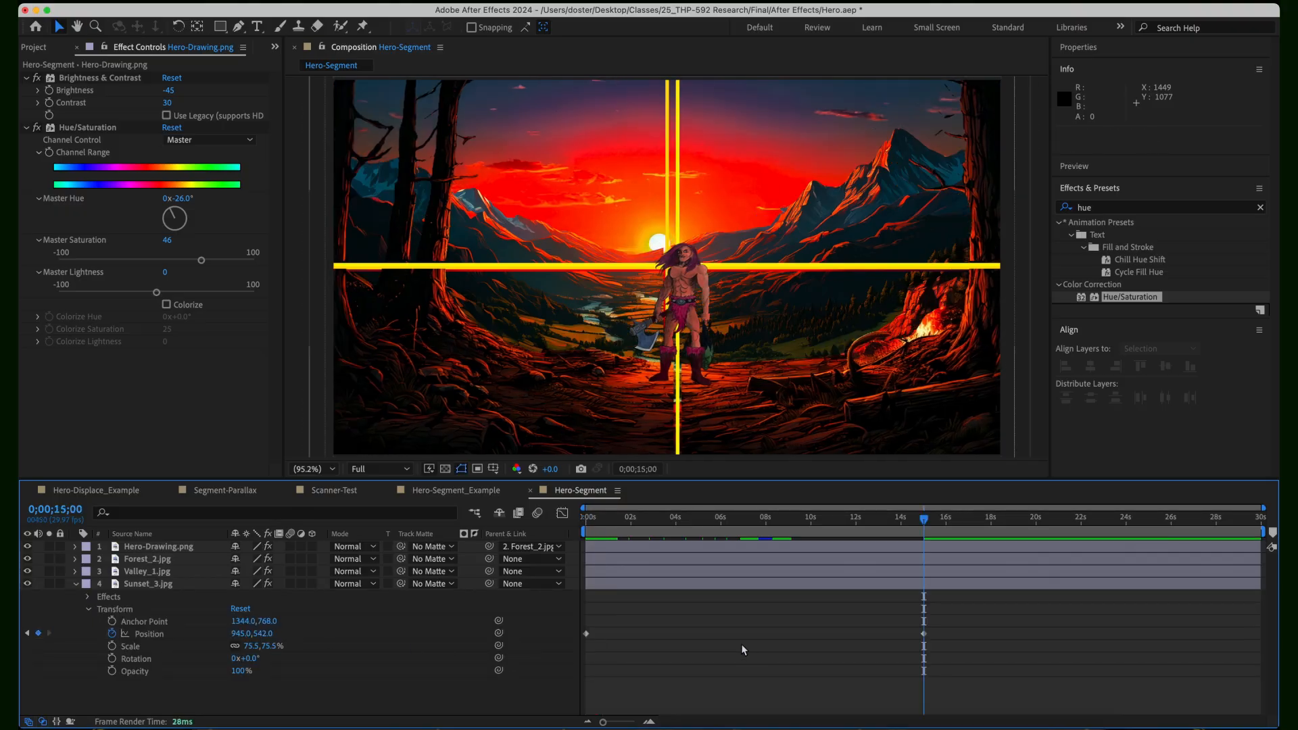
key("n")
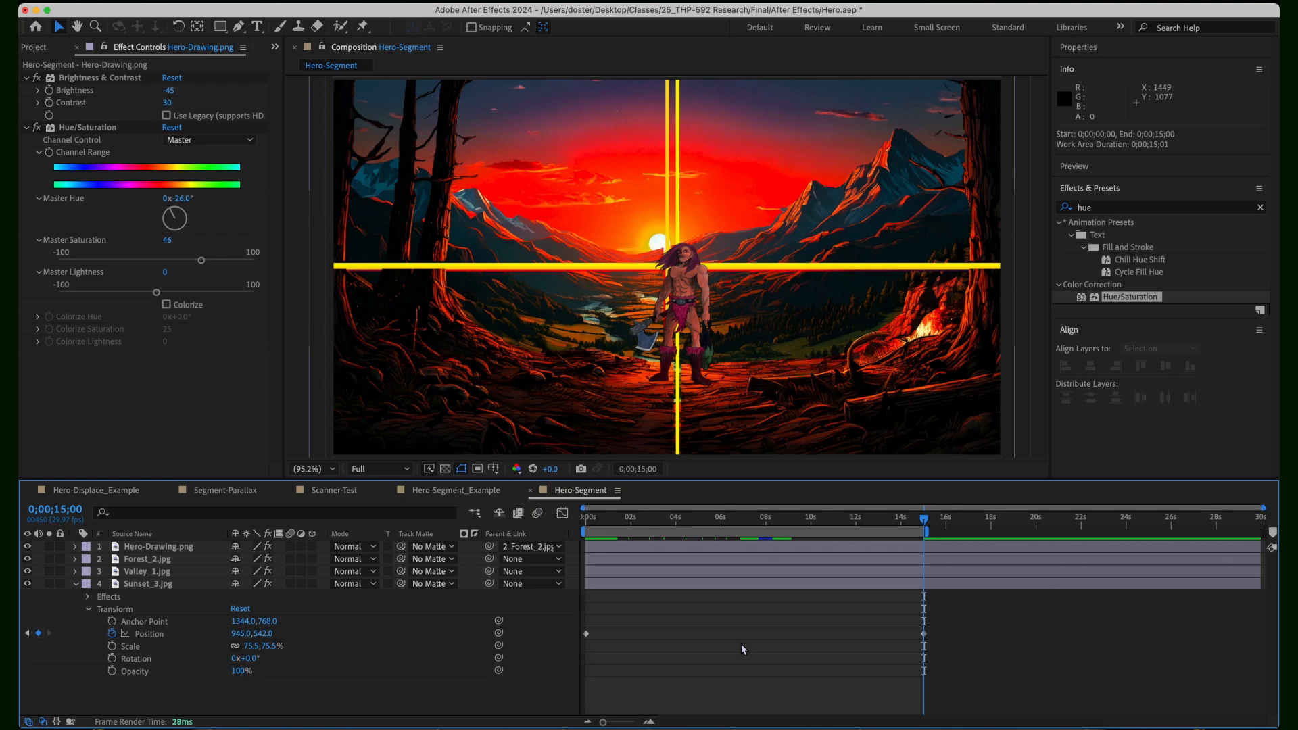
key("super+shift+x")
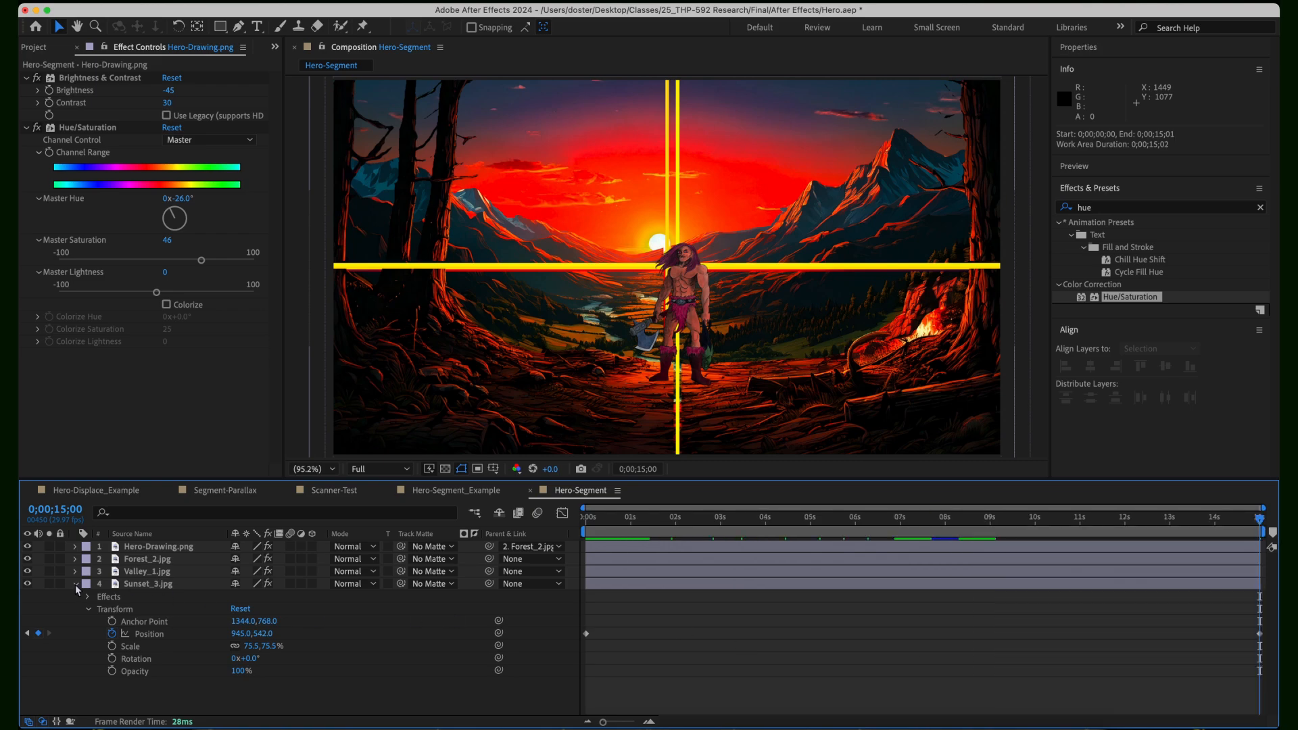
left_click(75, 585)
- Play back the trimmed Hero-Segment composition from the start and scrub to 0;00;01;00 to check the parallax
key("space")
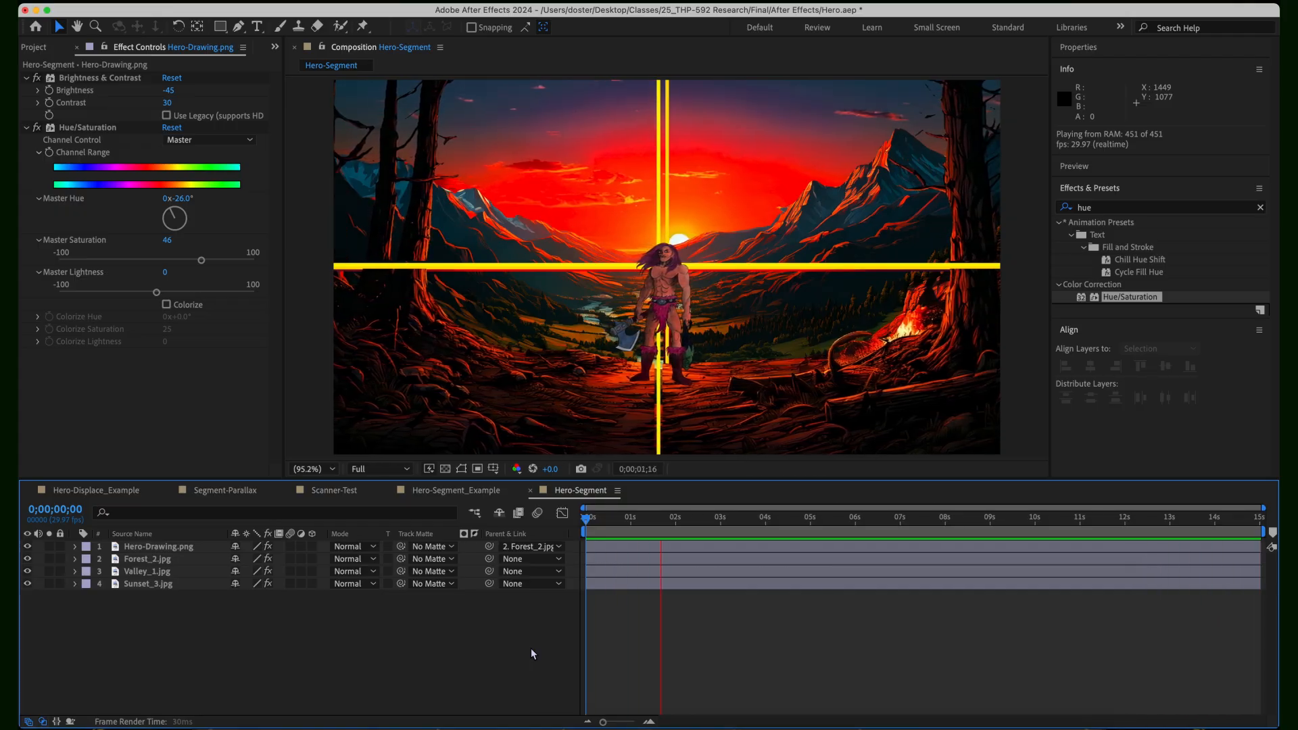
key("space")
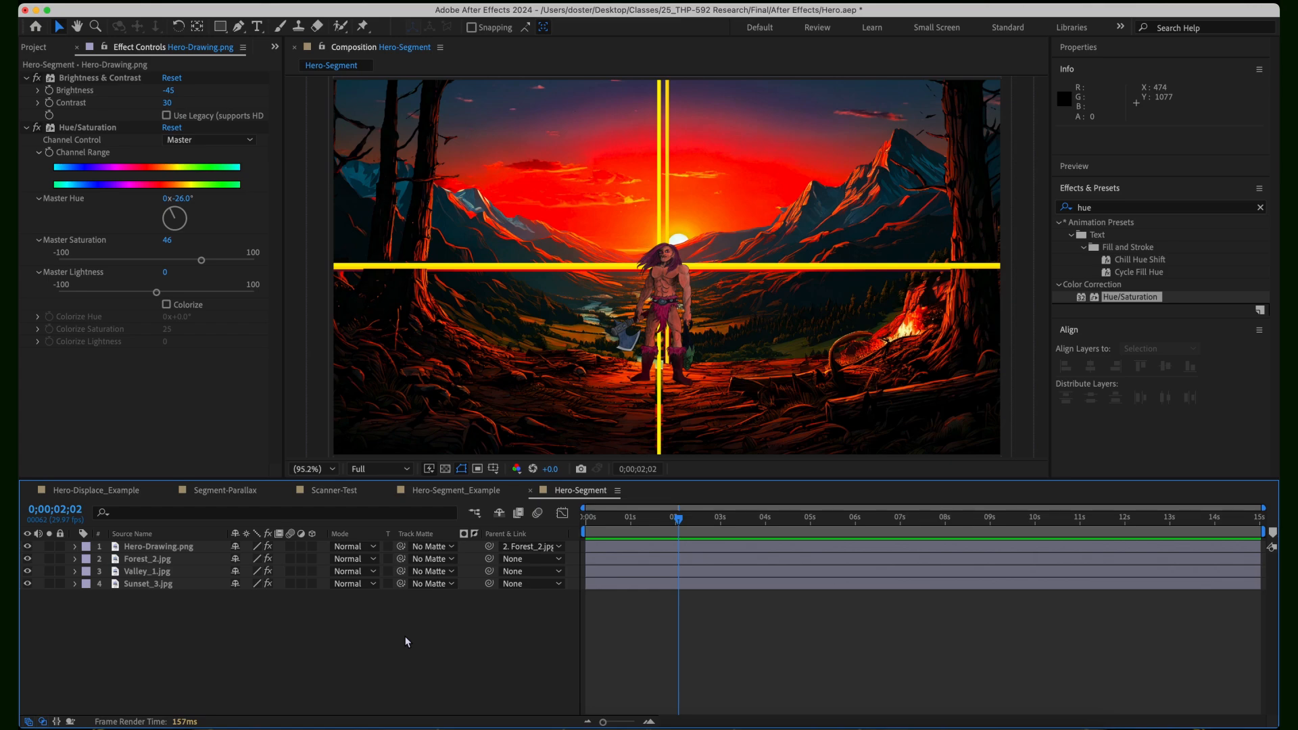
left_click_drag(666, 535, 633, 550)
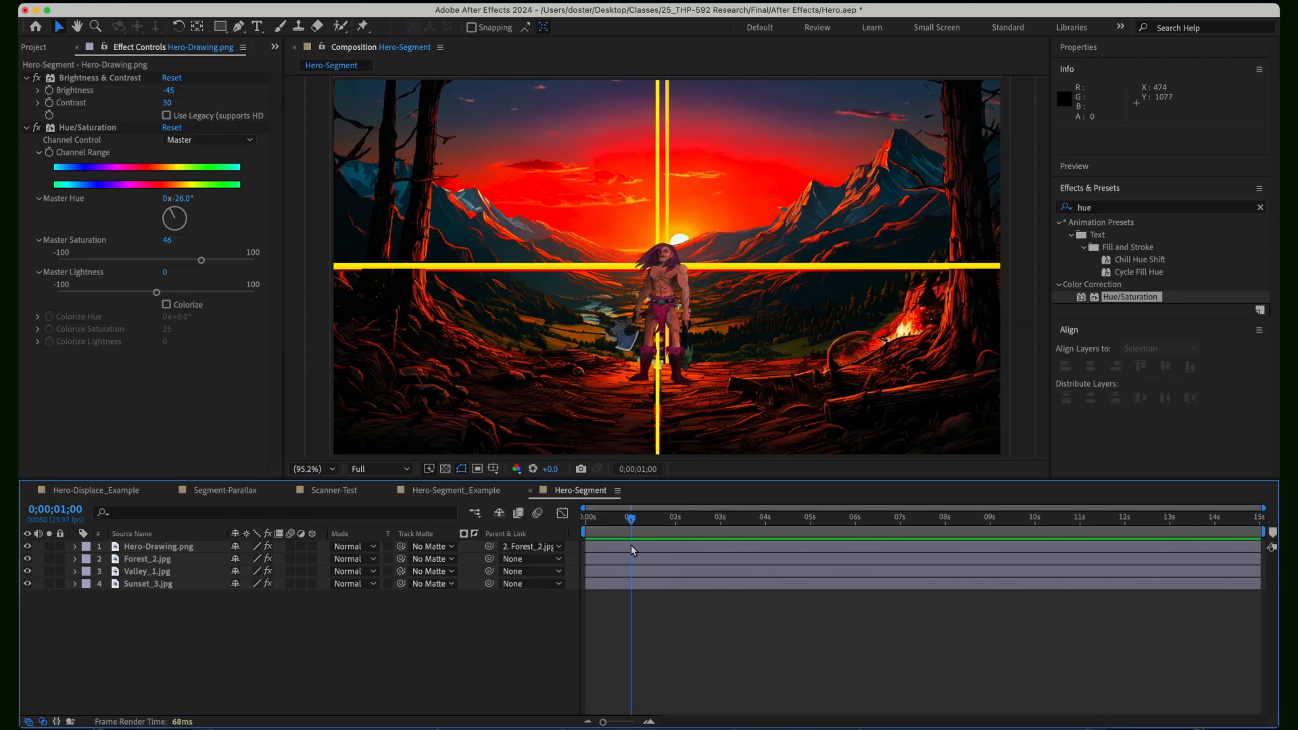